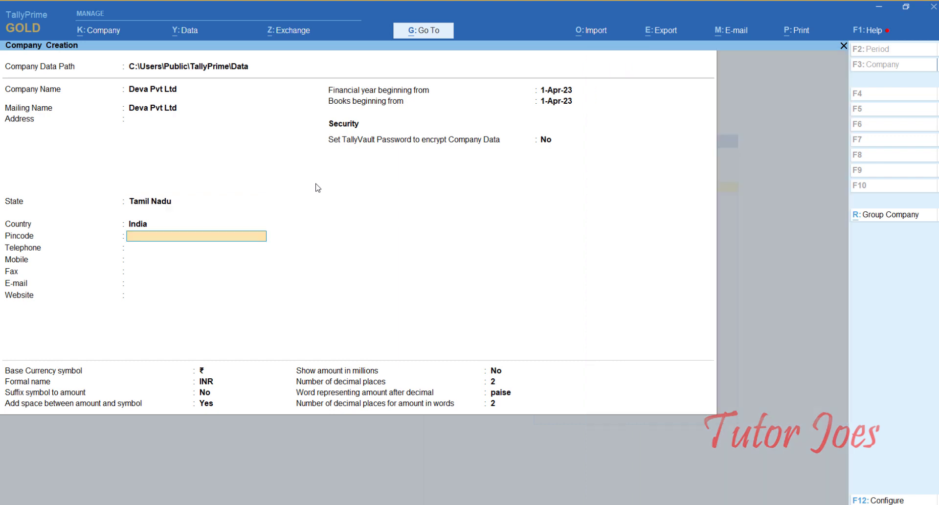
Accept the remaining fields and save Deva Pvt Ltd (Tamil Nadu, books from 1-Apr-23).
{"action": "key", "text": "Return"}
{"action": "key", "text": "Return"}
{"action": "key", "text": "Return"}
{"action": "key", "text": "Return"}
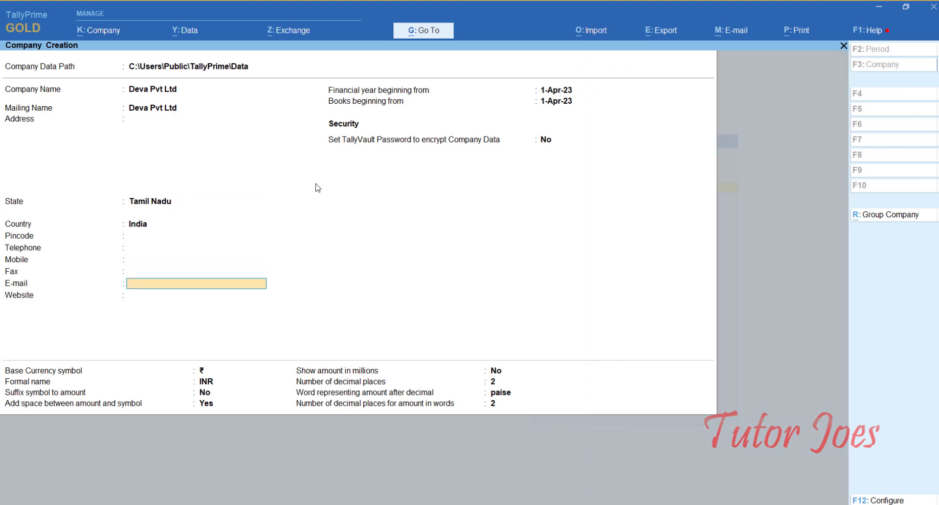
{"action": "key", "text": "Return"}
{"action": "key", "text": "Return"}
{"action": "key", "text": "Return"}
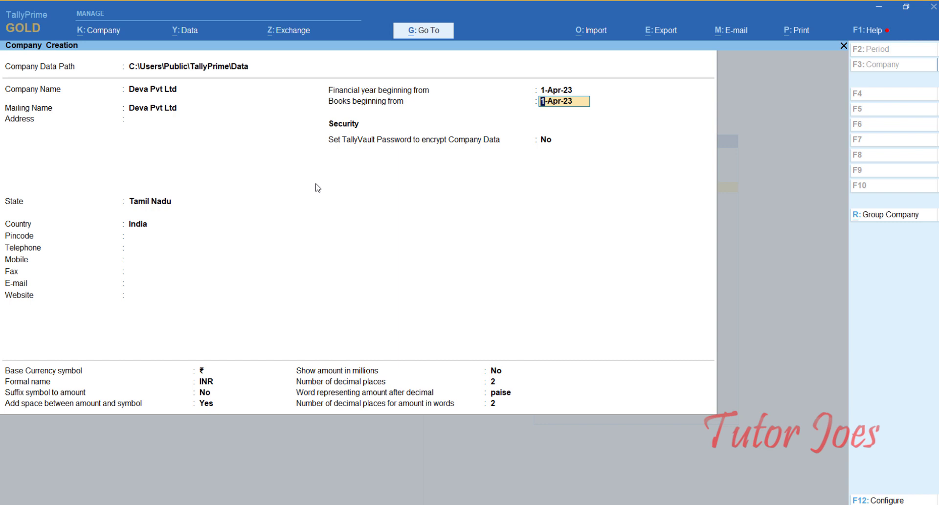
{"action": "key", "text": "Return"}
{"action": "key", "text": "Return"}
{"action": "key", "text": "Return"}
{"action": "key", "text": "Return"}
{"action": "key", "text": "Return"}
{"action": "key", "text": "Return"}
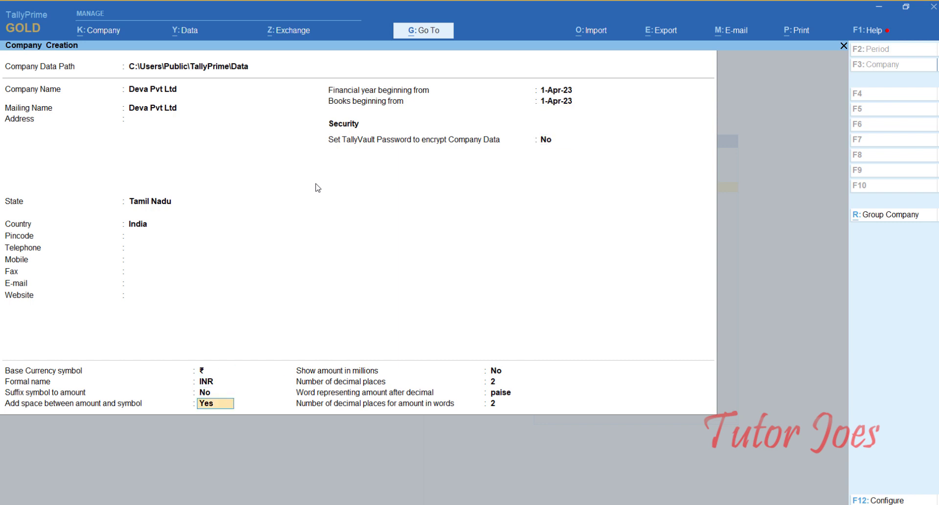
{"action": "key", "text": "Return"}
{"action": "key", "text": "Return"}
{"action": "key", "text": "Return"}
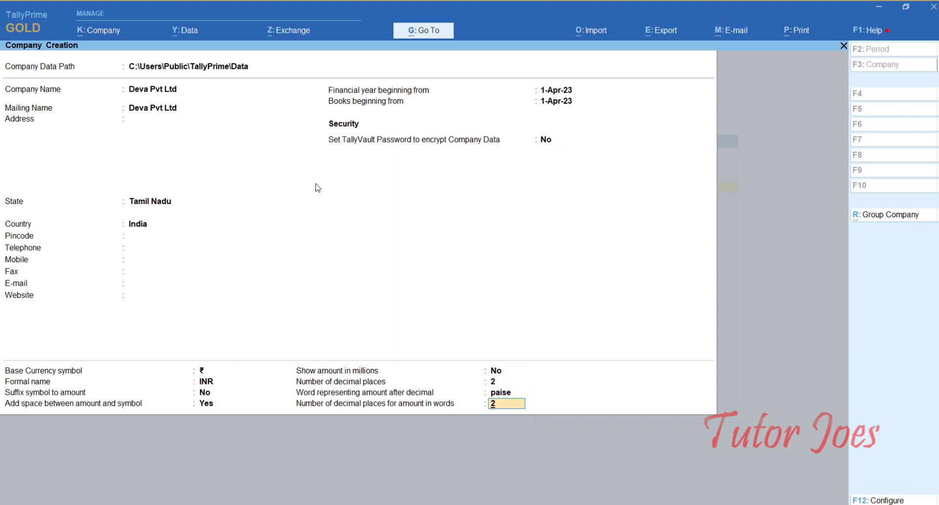
{"action": "key", "text": "Return"}
{"action": "key", "text": "Return"}
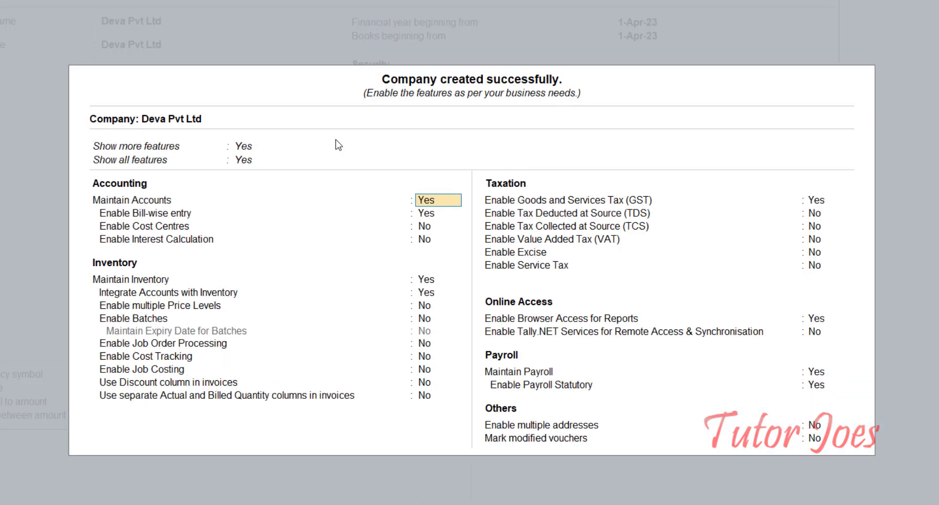
Set Enable GST and Maintain Payroll to No and accept the company features.
{"action": "key", "text": "Return"}
{"action": "key", "text": "Return"}
{"action": "key", "text": "Return"}
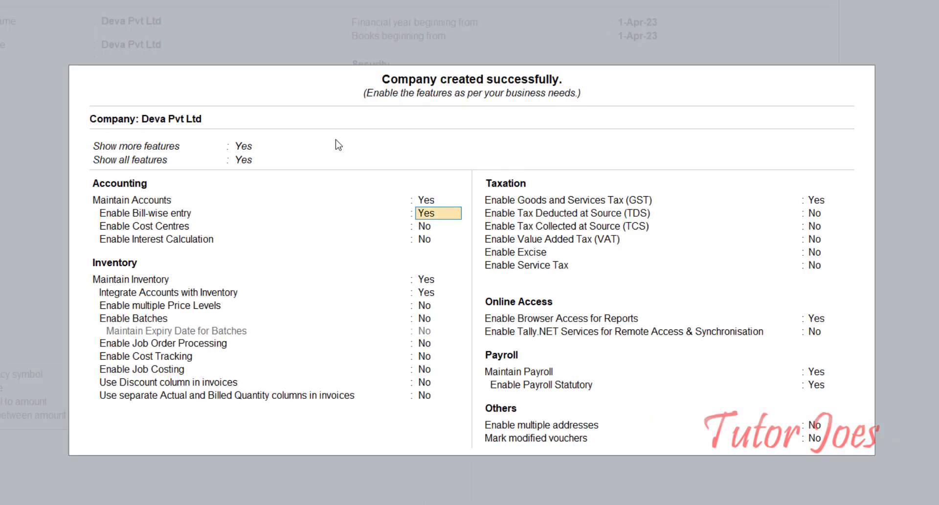
{"action": "key", "text": "Return"}
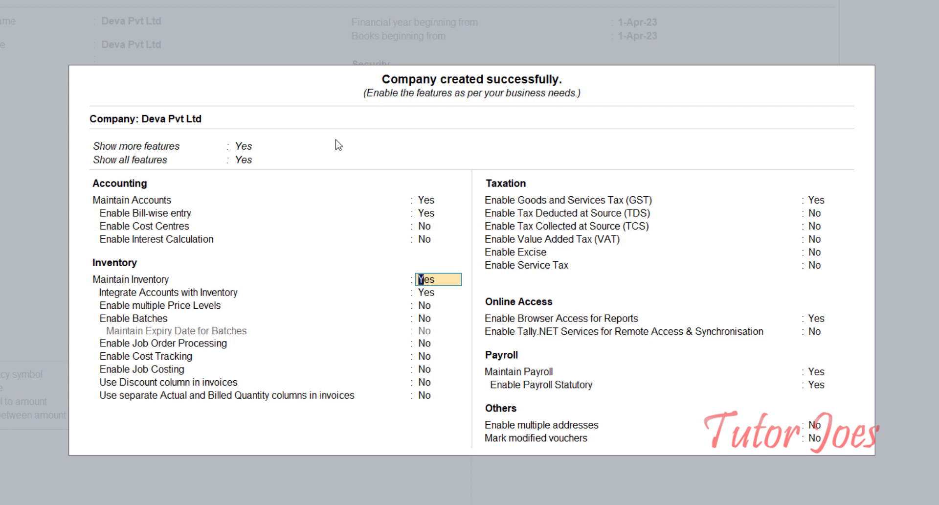
{"action": "key", "text": "Return"}
{"action": "key", "text": "Return"}
{"action": "key", "text": "Return"}
{"action": "key", "text": "Return"}
{"action": "key", "text": "Return"}
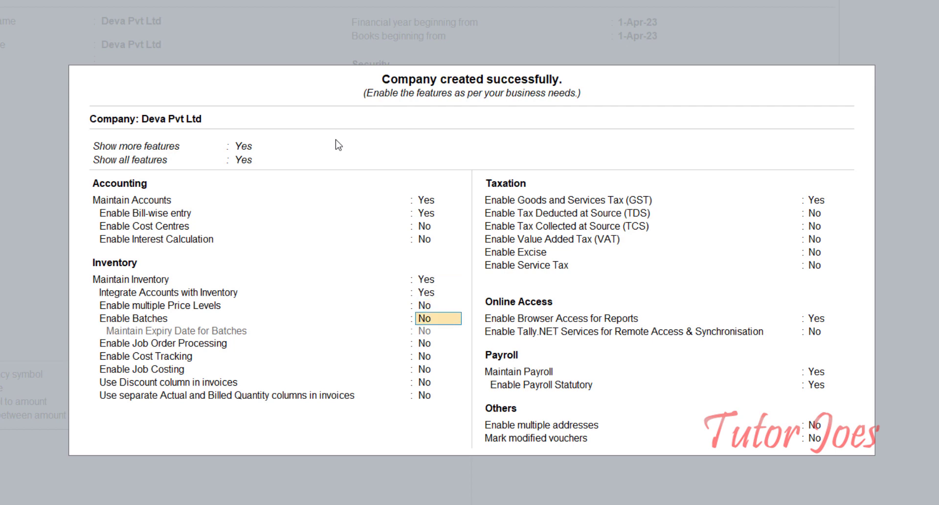
{"action": "key", "text": "Return"}
{"action": "key", "text": "Return"}
{"action": "key", "text": "Return"}
{"action": "key", "text": "Return"}
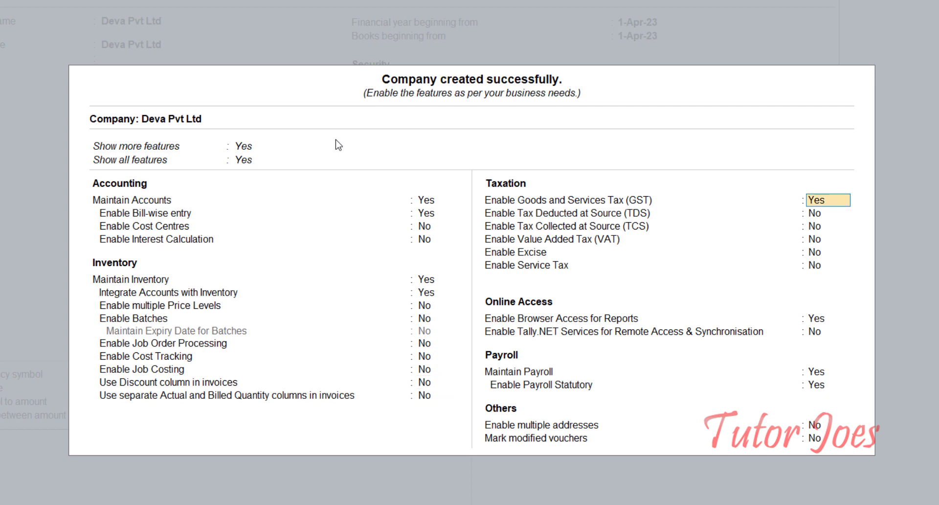
{"action": "key", "text": "n"}
{"action": "key", "text": "Return"}
{"action": "key", "text": "Return"}
{"action": "key", "text": "Return"}
{"action": "key", "text": "Return"}
{"action": "key", "text": "Return"}
{"action": "key", "text": "Return"}
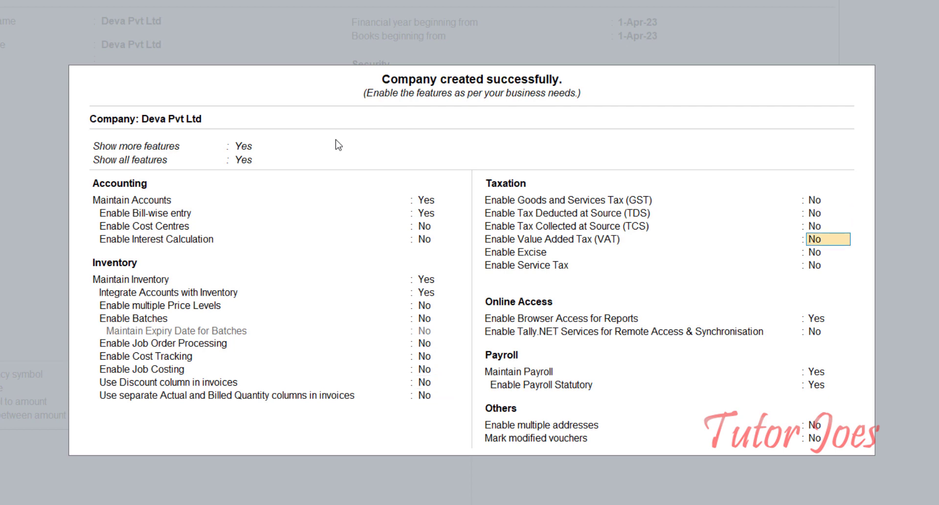
{"action": "key", "text": "Return"}
{"action": "key", "text": "n"}
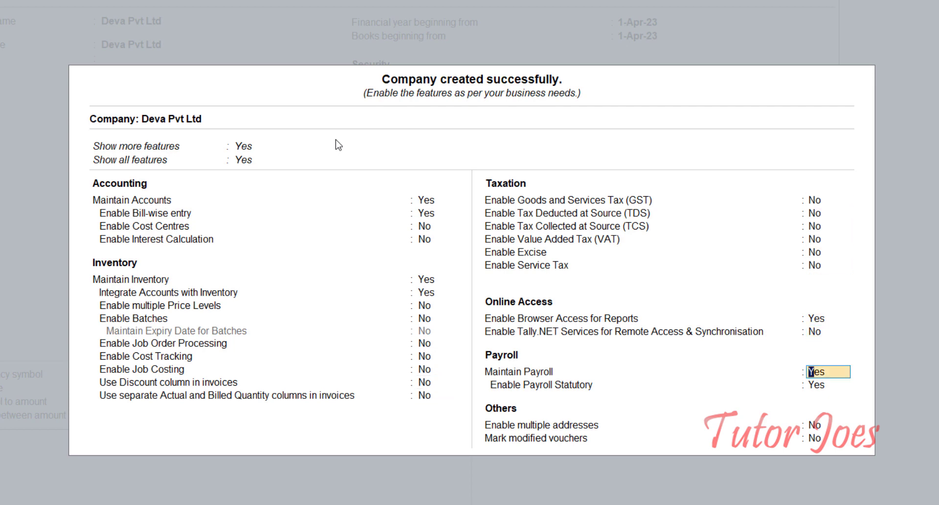
{"action": "key", "text": "Return"}
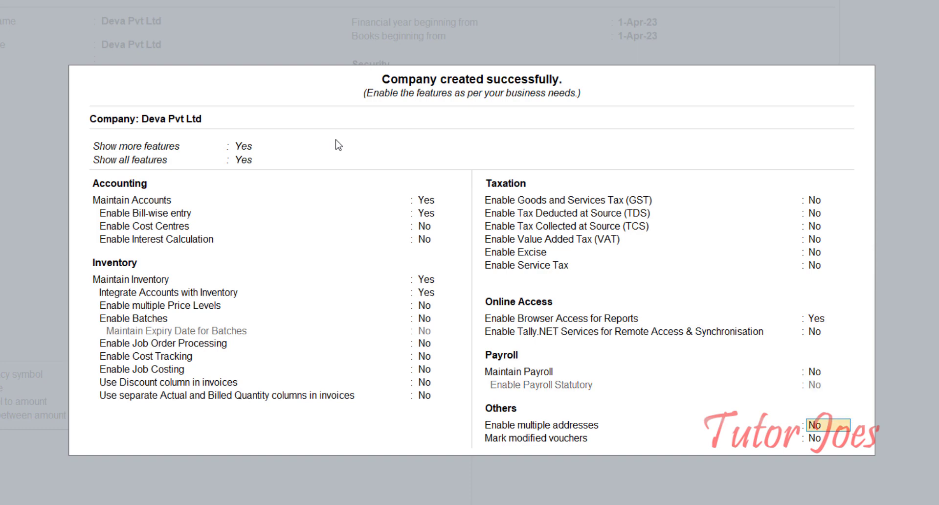
{"action": "key", "text": "ctrl+a"}
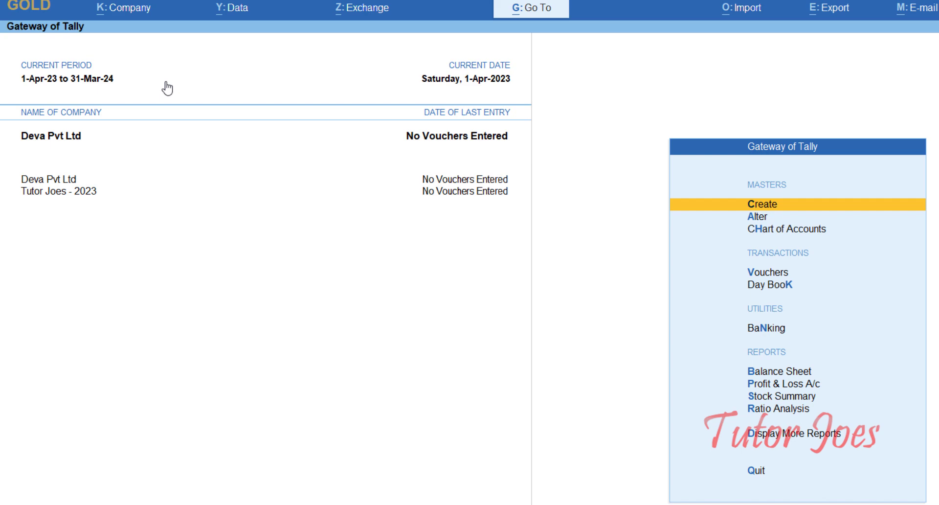
Start a new Ledger from the Create menu.
{"action": "key", "text": "Return"}
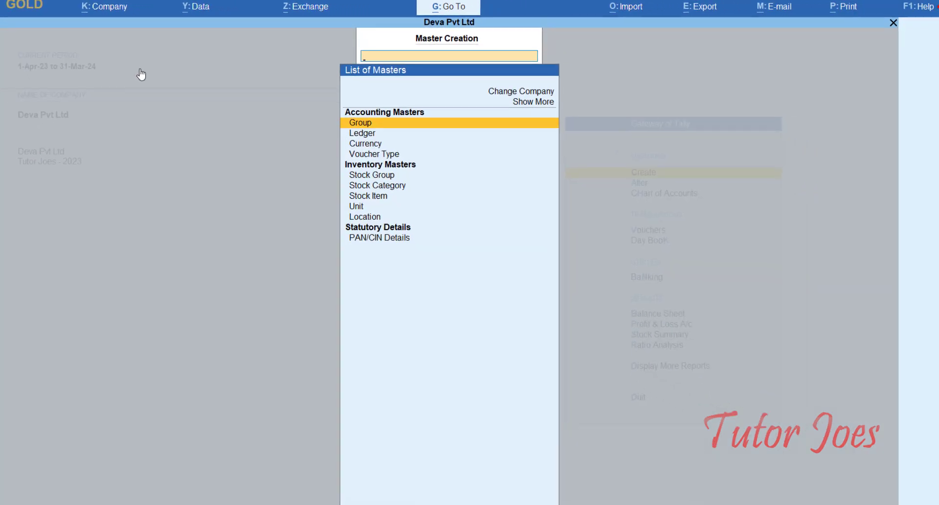
{"action": "key", "text": "Down"}
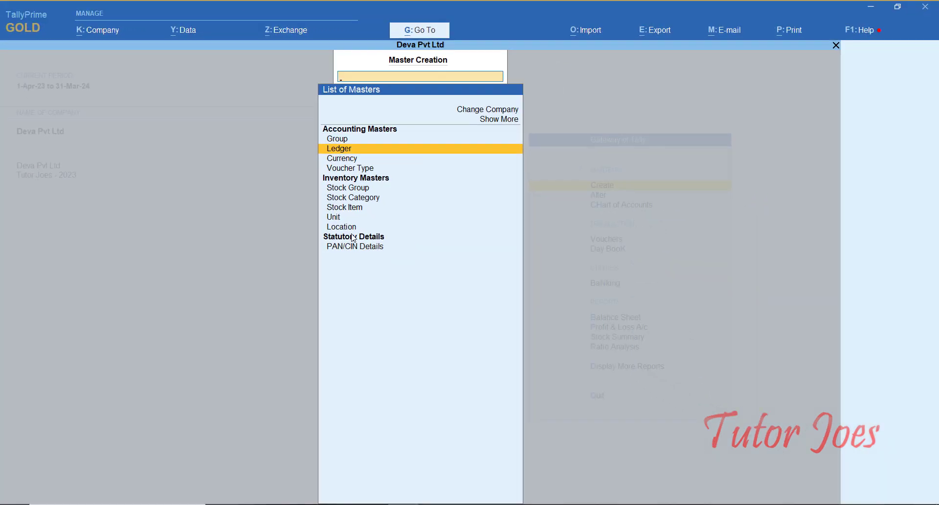
{"action": "key", "text": "Return"}
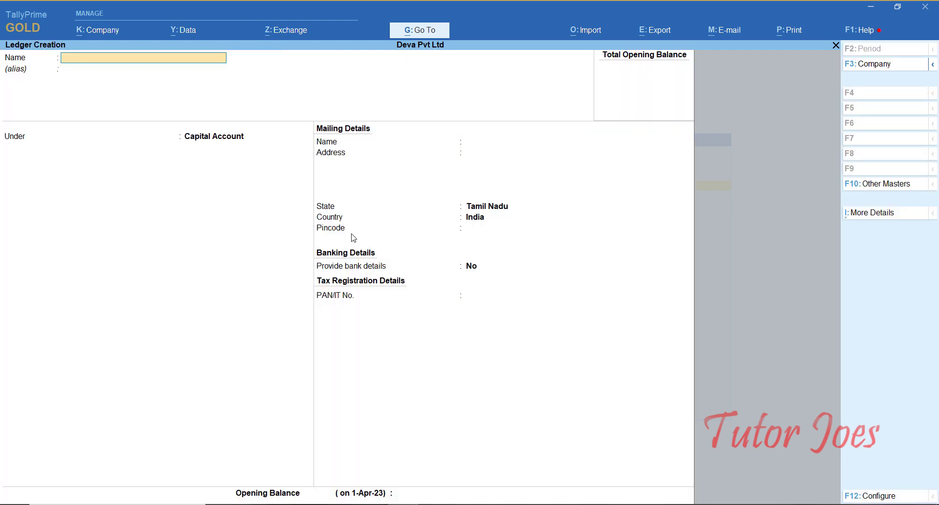
Show the exercise sheet enlarged, with the CR column and Reserve & surplus row visible.
{"action": "key", "text": "alt+Tab"}
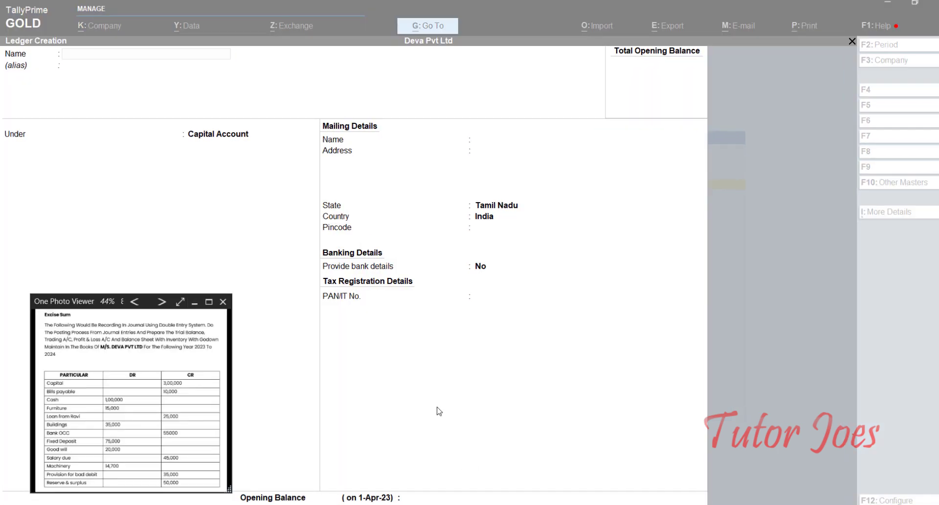
{"action": "scroll", "coordinate": [117, 420], "scroll_direction": "up", "scroll_amount": 2}
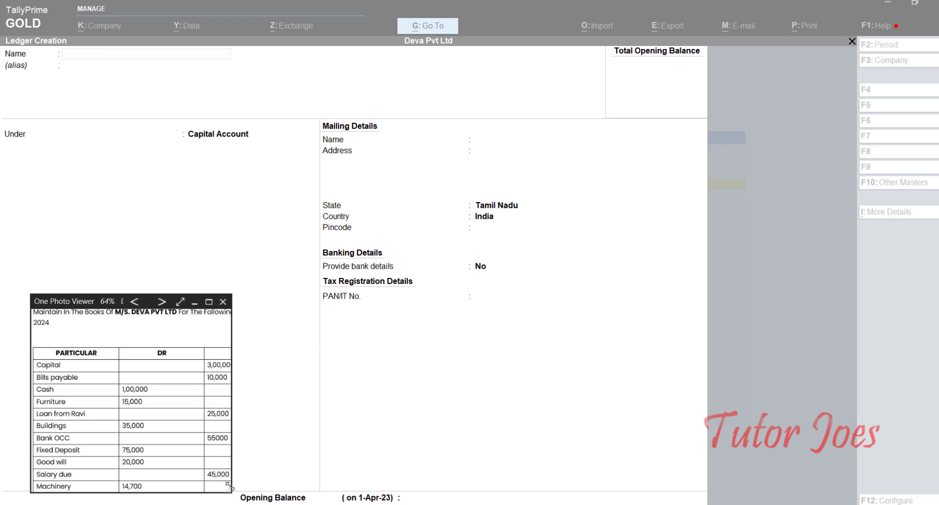
{"action": "left_click_drag", "start_coordinate": [229, 485], "coordinate": [254, 499]}
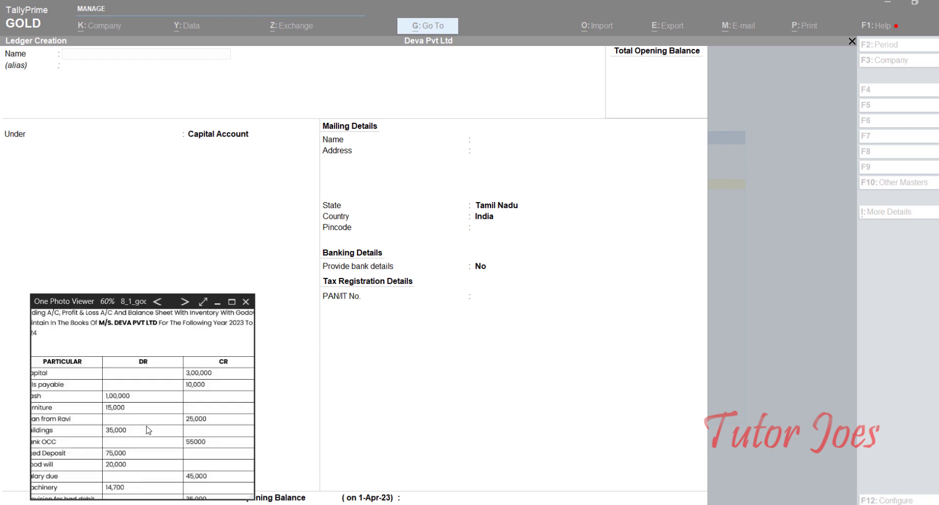
{"action": "scroll", "coordinate": [145, 419], "scroll_direction": "up", "scroll_amount": 2}
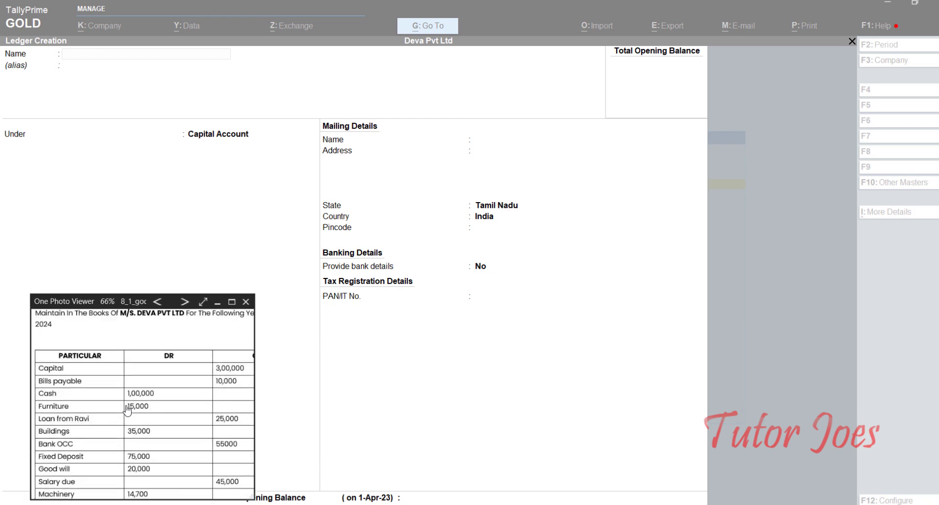
{"action": "left_click_drag", "start_coordinate": [128, 411], "coordinate": [126, 388]}
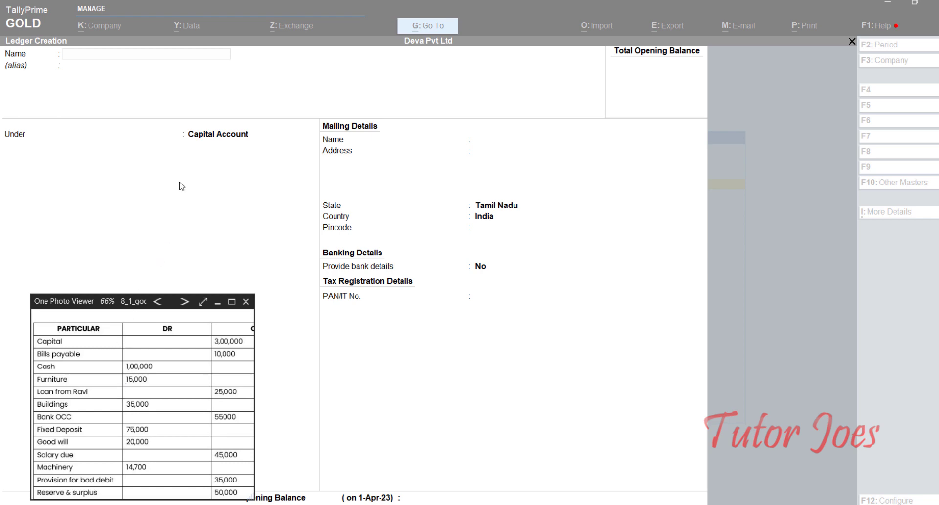
Create the Capital ledger under Capital Account with a 3,00,000 Cr opening balance.
{"action": "left_click", "coordinate": [160, 90]}
{"action": "type", "text": "Capital"}
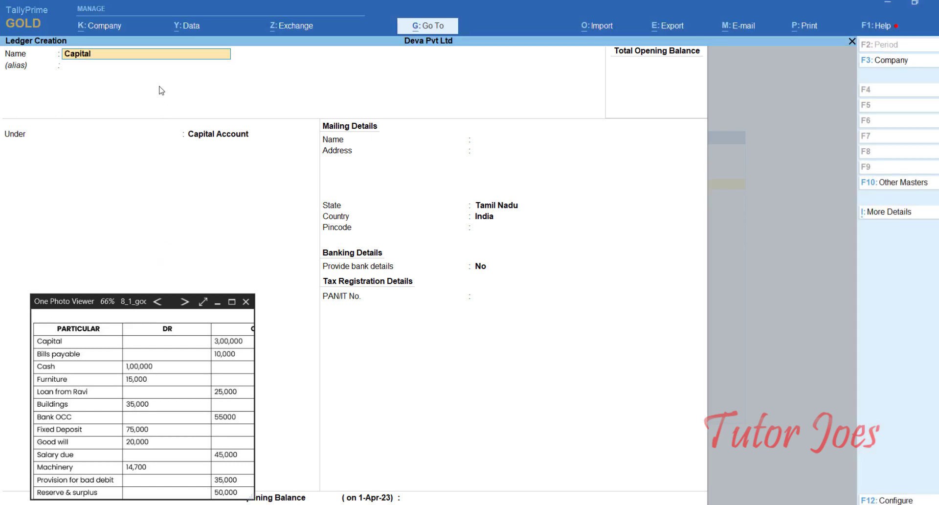
{"action": "key", "text": "Return"}
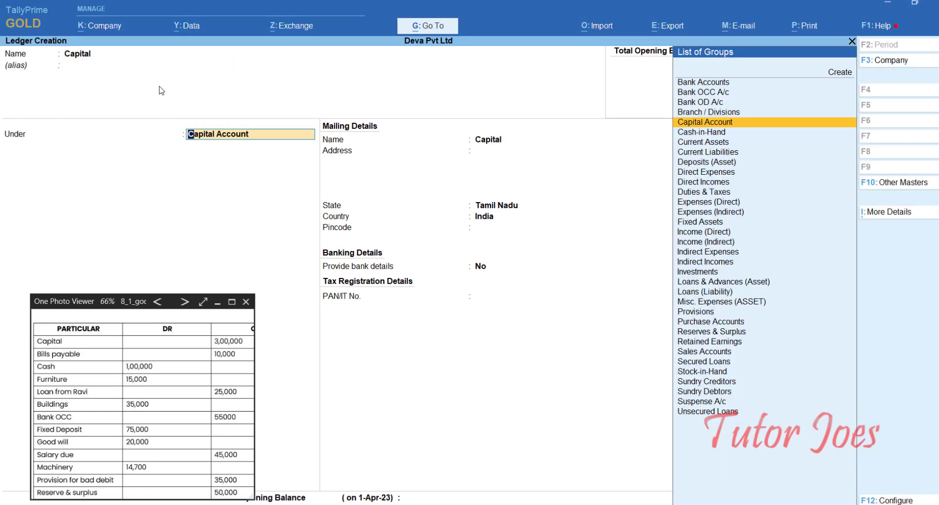
{"action": "key", "text": "Return"}
{"action": "key", "text": "Return"}
{"action": "key", "text": "Return"}
{"action": "key", "text": "Return"}
{"action": "key", "text": "Return"}
{"action": "key", "text": "Return"}
{"action": "key", "text": "Return"}
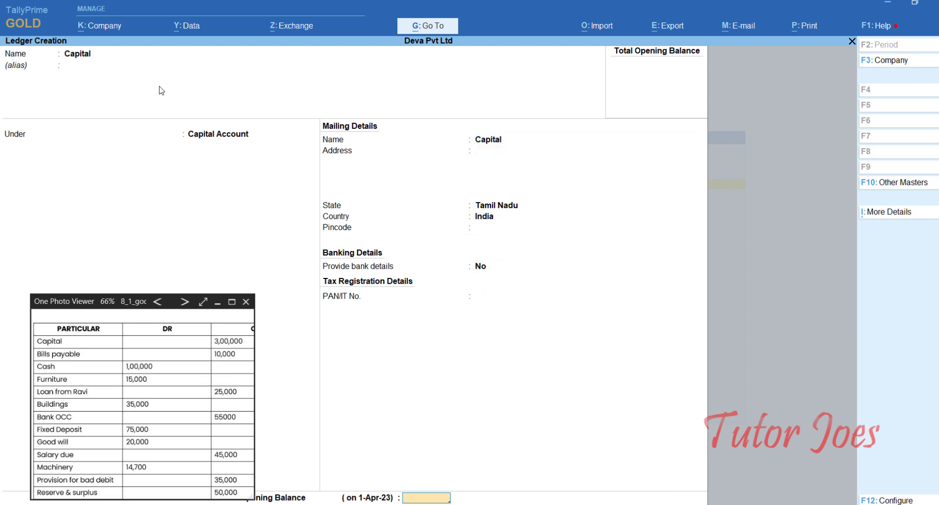
{"action": "type", "text": "300000"}
{"action": "key", "text": "Return"}
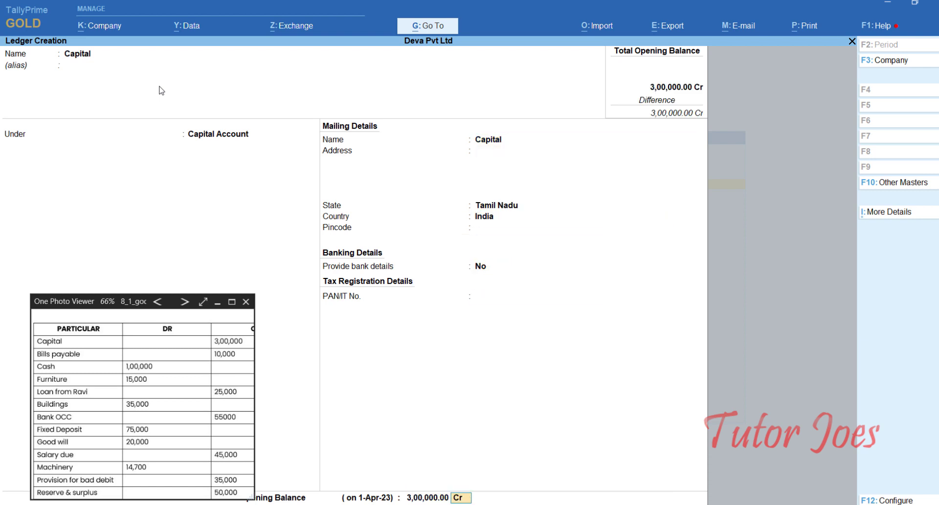
{"action": "key", "text": "Return"}
Create Bills Payable under Current Liabilities with a 10,000 Cr opening balance.
{"action": "type", "text": "Bi"}
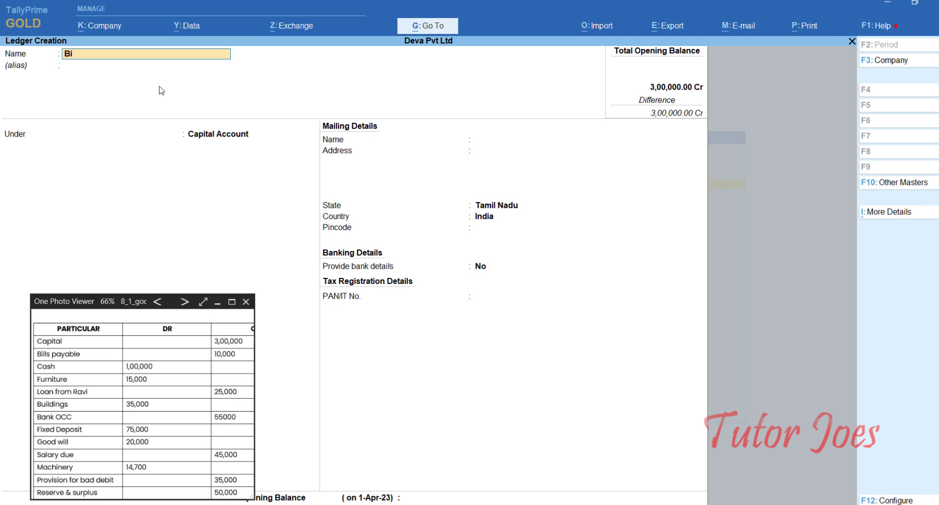
{"action": "type", "text": "lls Payable"}
{"action": "key", "text": "Return"}
{"action": "type", "text": "Cur"}
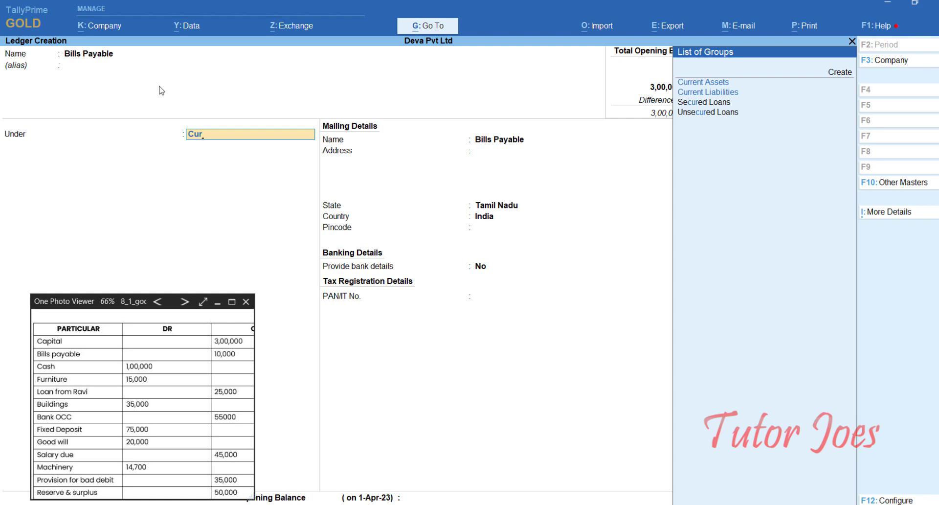
{"action": "key", "text": "Down"}
{"action": "key", "text": "Return"}
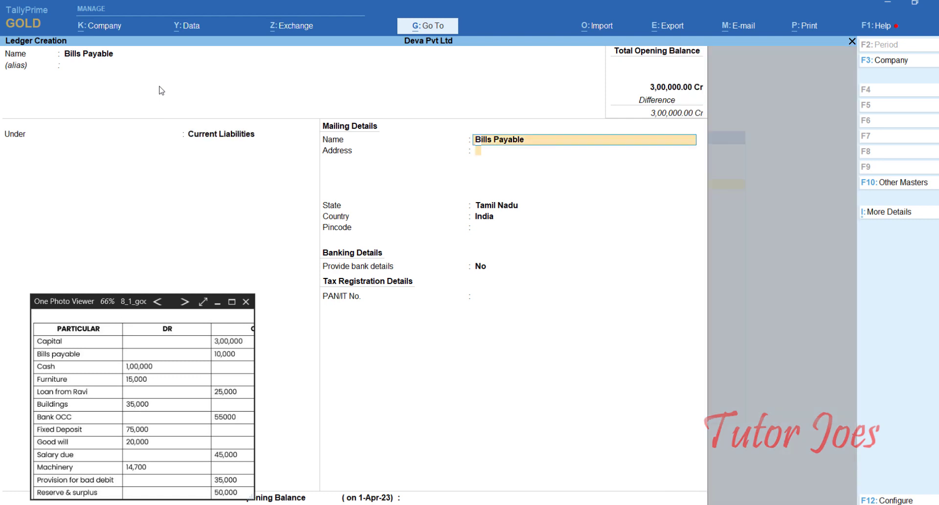
{"action": "key", "text": "Return"}
{"action": "key", "text": "Return"}
{"action": "key", "text": "Return"}
{"action": "key", "text": "Return"}
{"action": "key", "text": "Return"}
{"action": "key", "text": "Return"}
{"action": "key", "text": "Return"}
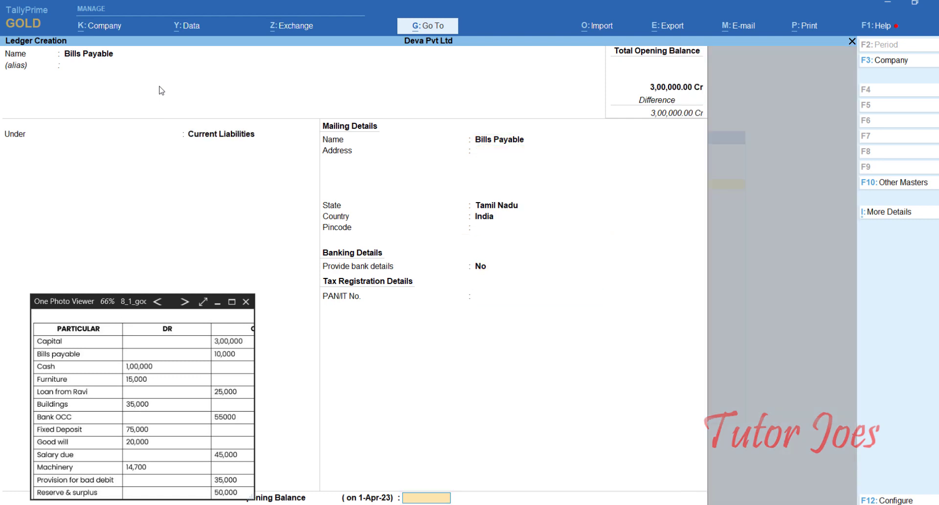
{"action": "type", "text": "10000"}
{"action": "key", "text": "Return"}
{"action": "key", "text": "Return"}
{"action": "key", "text": "Return"}
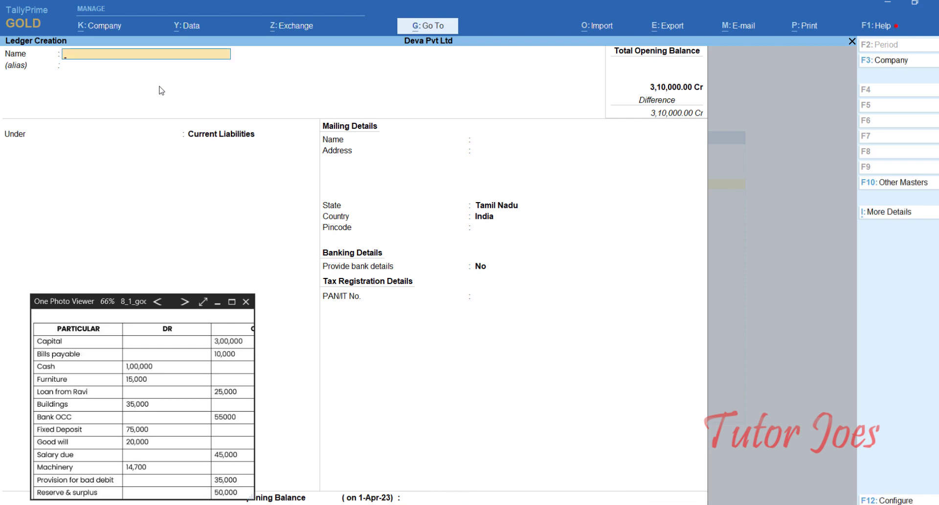
Reopen the Cash ledger, give it a 1,00,000 Dr opening balance, and save it.
{"action": "key", "text": "Escape"}
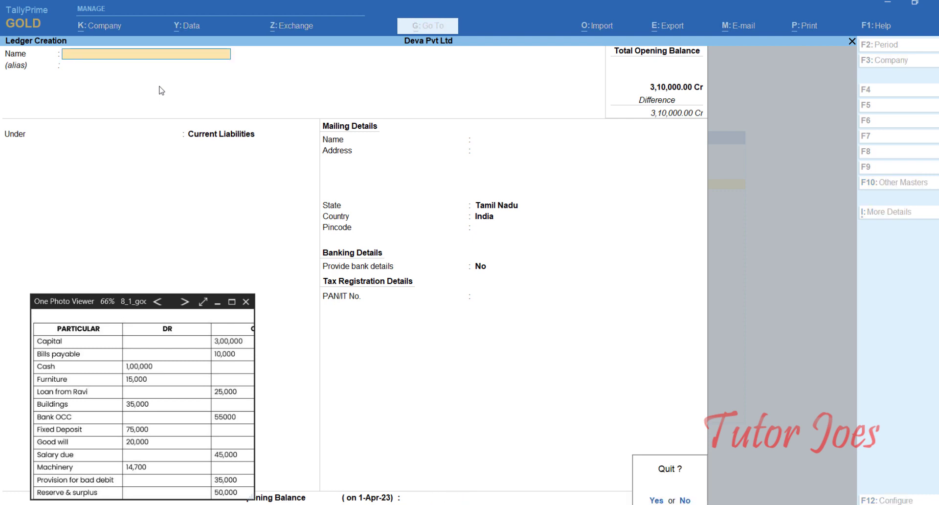
{"action": "key", "text": "Page_Up"}
{"action": "key", "text": "Page_Up"}
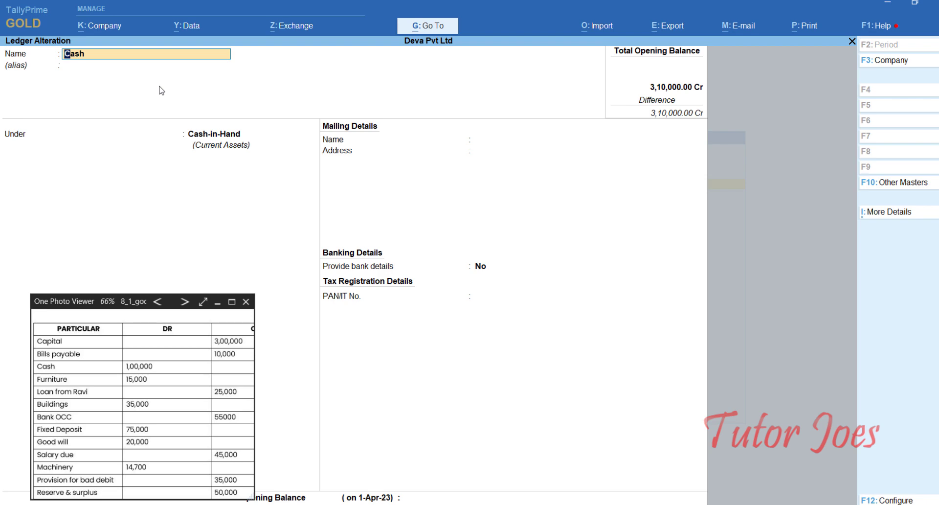
{"action": "key", "text": "Return"}
{"action": "key", "text": "Return"}
{"action": "key", "text": "Return"}
{"action": "key", "text": "Return"}
{"action": "key", "text": "Return"}
{"action": "type", "text": "10000"}
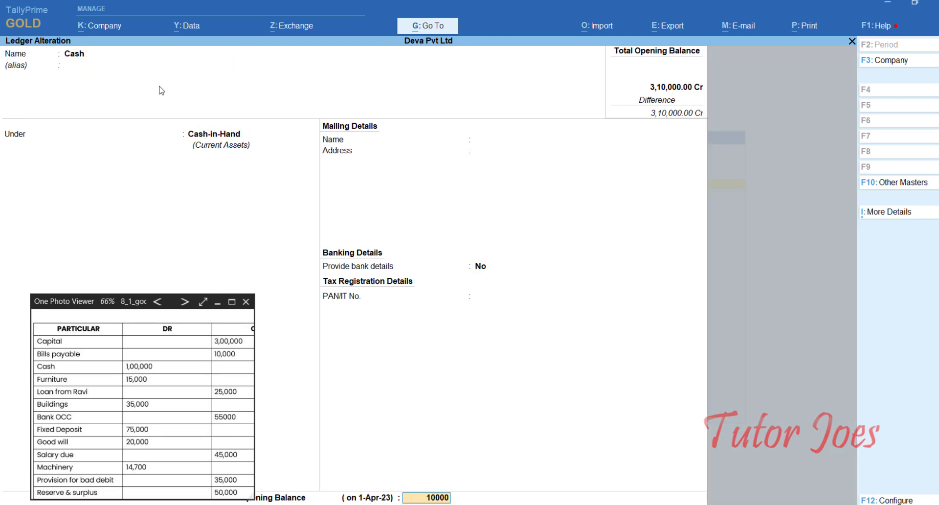
{"action": "type", "text": "0"}
{"action": "key", "text": "Return"}
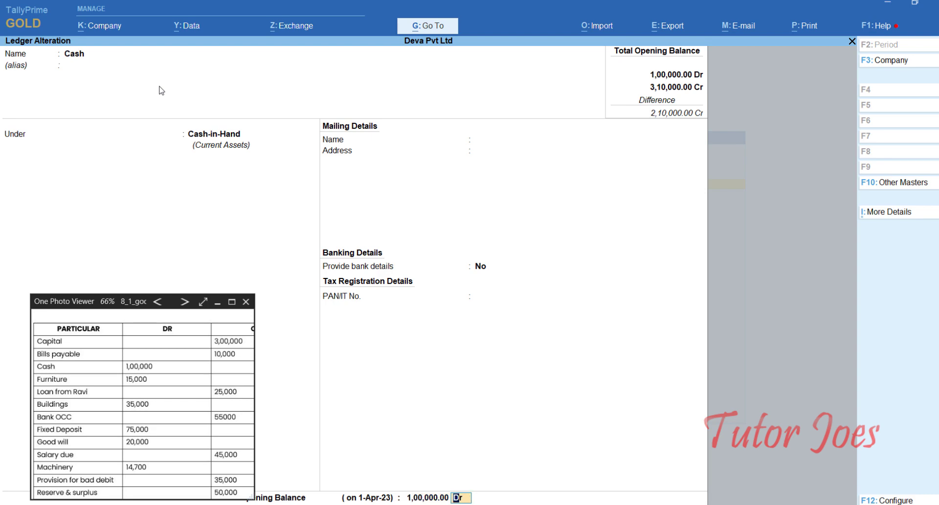
{"action": "key", "text": "Return"}
{"action": "key", "text": "Return"}
{"action": "type", "text": "Fu"}
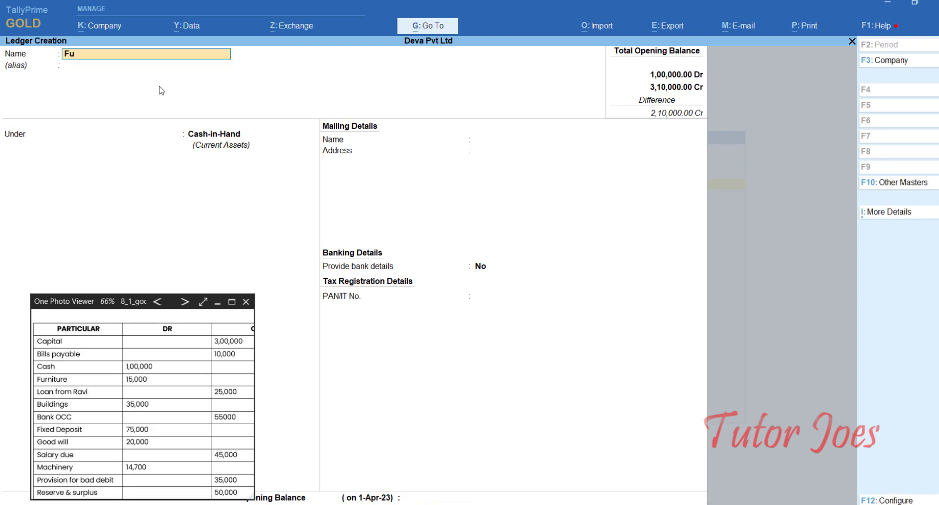
{"action": "type", "text": "rniture"}
{"action": "key", "text": "Return"}
{"action": "key", "text": "Return"}
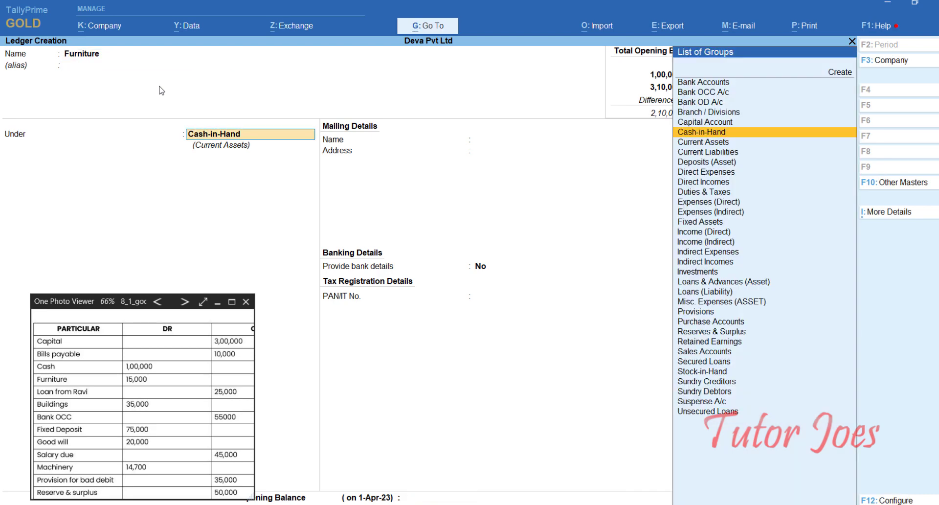
Put Furniture under Fixed Assets with a 15,000 Dr opening balance.
{"action": "type", "text": "Fix"}
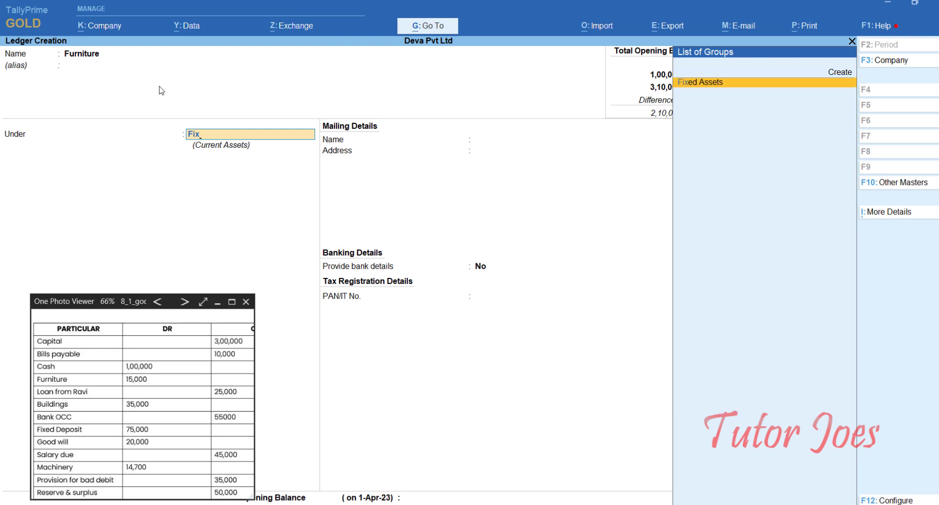
{"action": "key", "text": "Return"}
{"action": "key", "text": "Return"}
{"action": "key", "text": "Return"}
{"action": "key", "text": "Return"}
{"action": "key", "text": "Return"}
{"action": "key", "text": "Return"}
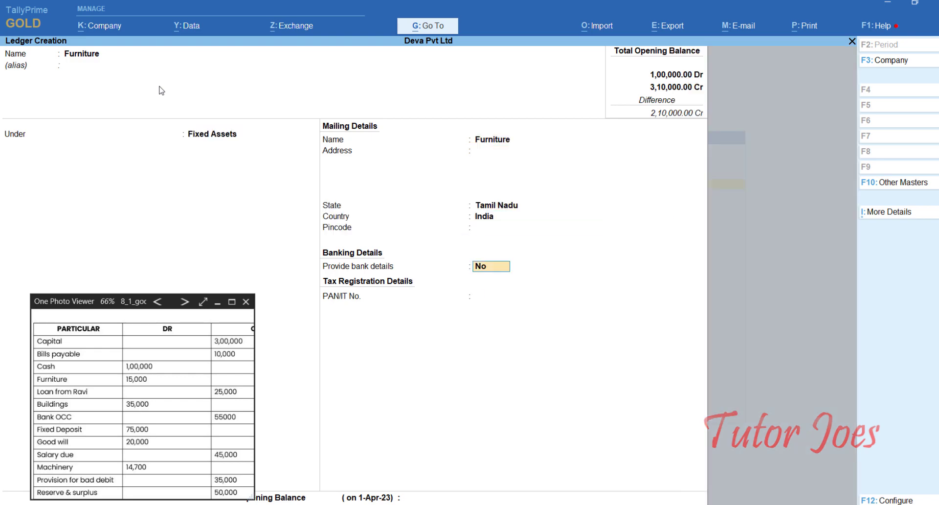
{"action": "key", "text": "Return"}
{"action": "key", "text": "Return"}
{"action": "type", "text": "15000"}
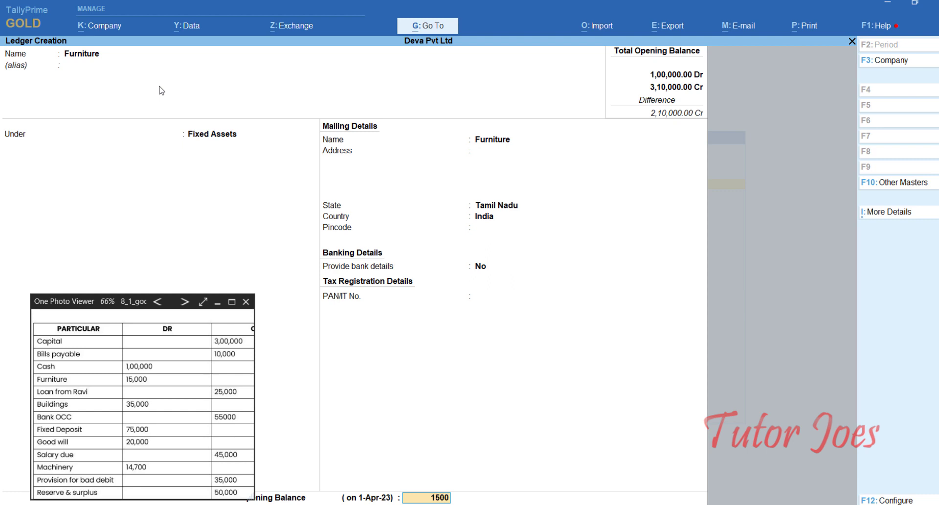
{"action": "key", "text": "Return"}
Create the personal loan ledger under Unsecured Loans with a 25,000 Cr opening balance.
{"action": "key", "text": "Return"}
{"action": "key", "text": "Return"}
{"action": "type", "text": "Lo"}
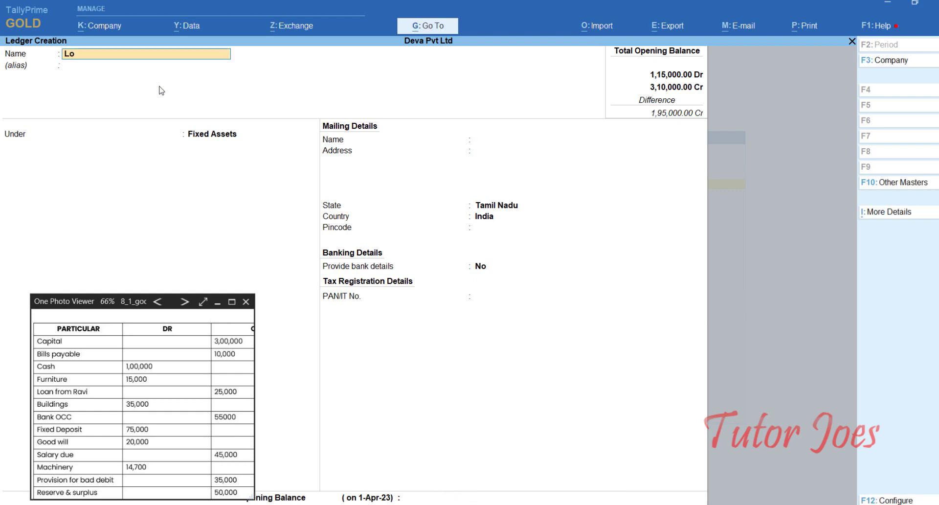
{"action": "type", "text": "an From Rav"}
{"action": "key", "text": "Return"}
{"action": "key", "text": "Return"}
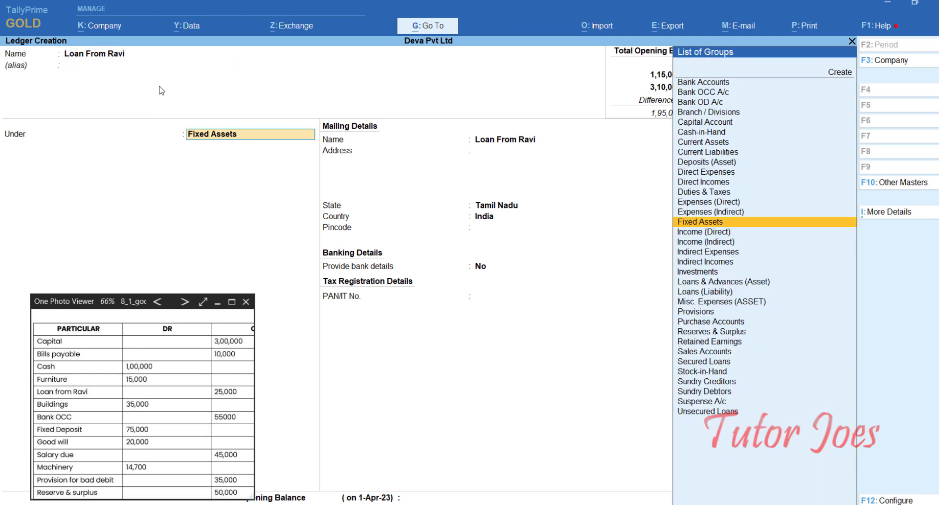
{"action": "type", "text": "Uns"}
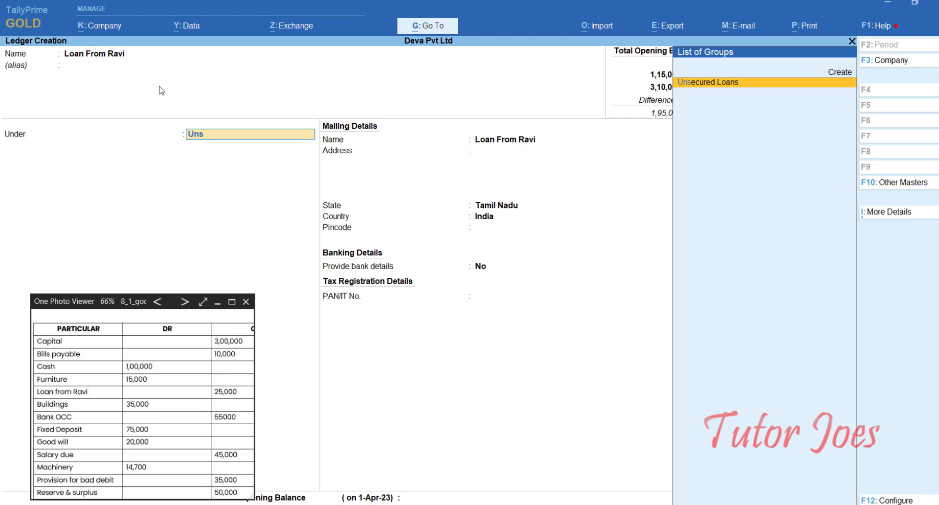
{"action": "key", "text": "Return"}
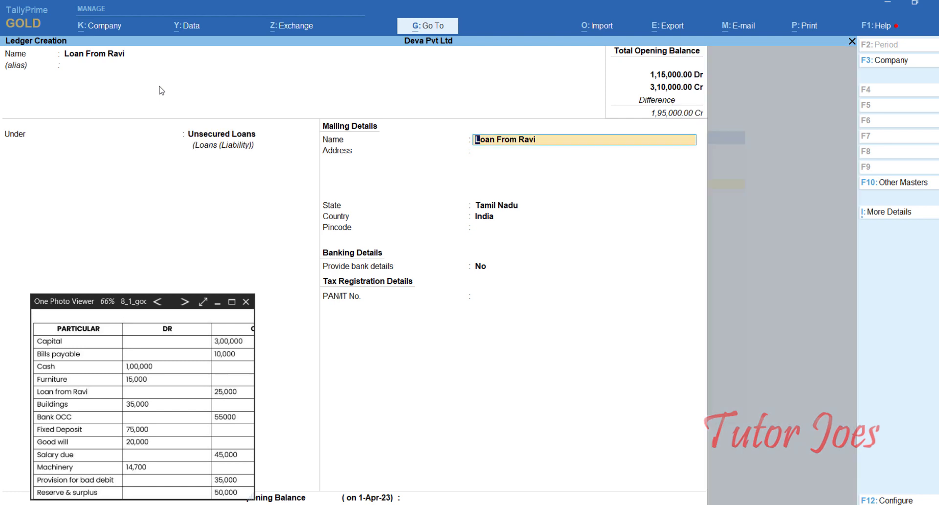
{"action": "key", "text": "Return"}
{"action": "key", "text": "Return"}
{"action": "type", "text": "25000"}
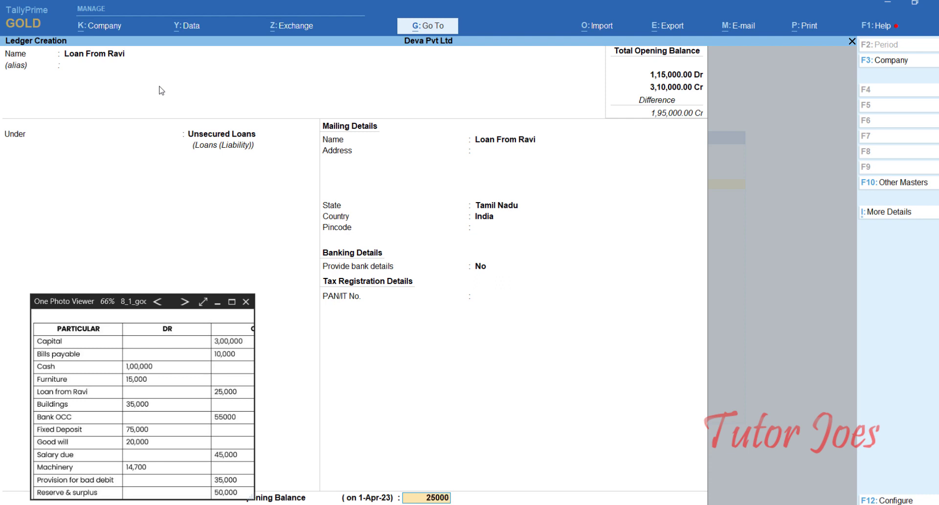
{"action": "key", "text": "Return"}
{"action": "key", "text": "Return"}
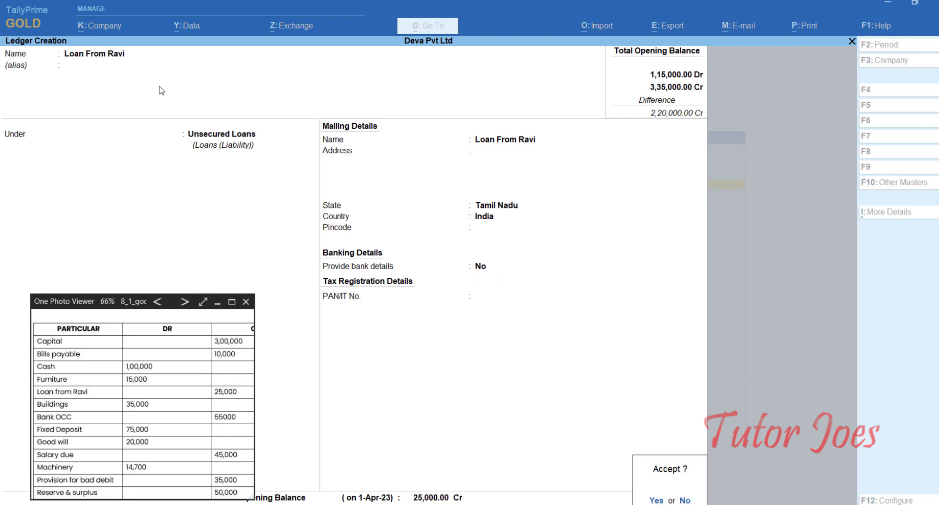
{"action": "key", "text": "Return"}
Create Buildings under Fixed Assets with a 35,000 Dr opening balance.
{"action": "type", "text": "Buildings"}
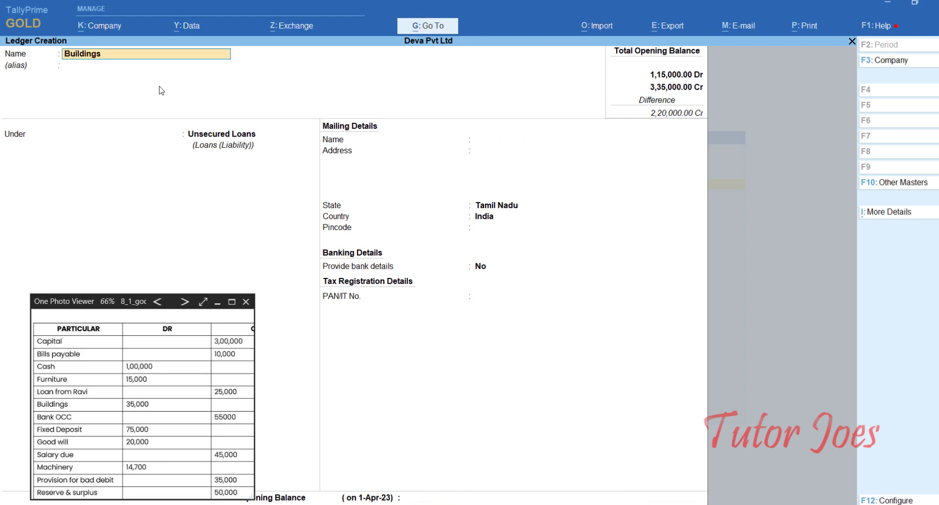
{"action": "key", "text": "Return"}
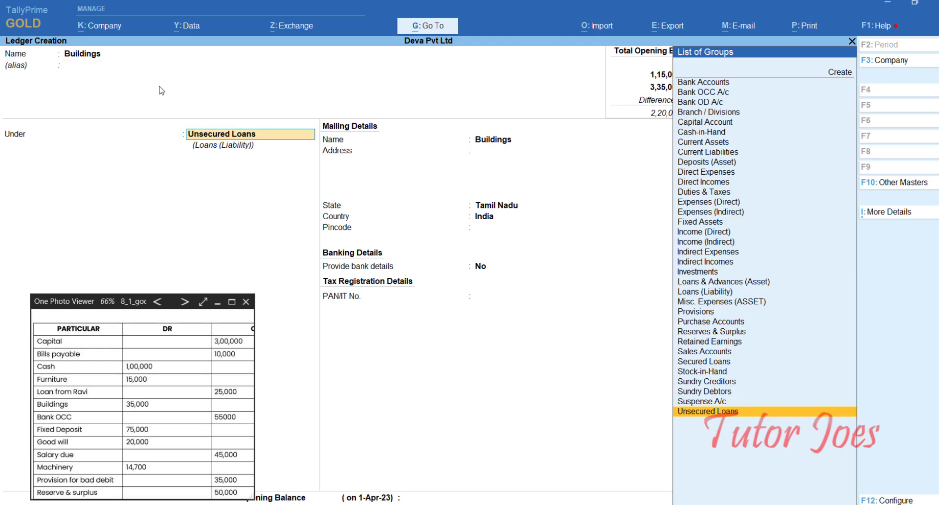
{"action": "type", "text": "fi"}
{"action": "key", "text": "Return"}
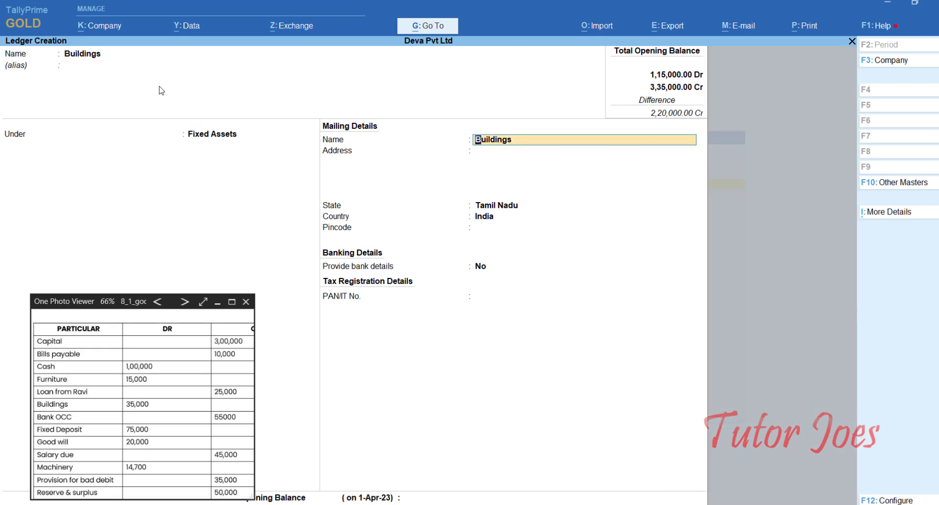
{"action": "key", "text": "Return"}
{"action": "key", "text": "Return"}
{"action": "key", "text": "Return"}
{"action": "key", "text": "Return"}
{"action": "key", "text": "Return"}
{"action": "key", "text": "Return"}
{"action": "key", "text": "Return"}
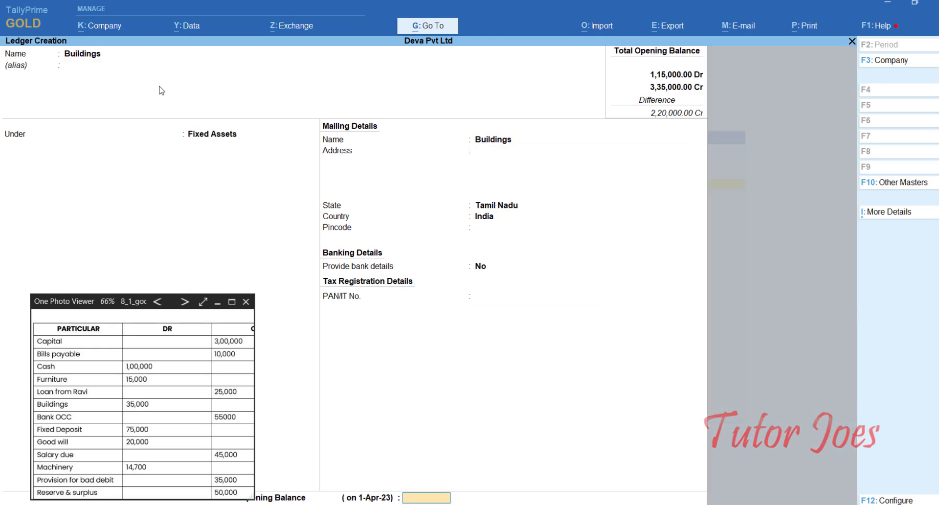
{"action": "type", "text": "35000"}
{"action": "key", "text": "Return"}
Create Bank Occ under Bank OD A/c with a 55,000 Cr opening balance.
{"action": "key", "text": "Return"}
{"action": "key", "text": "Return"}
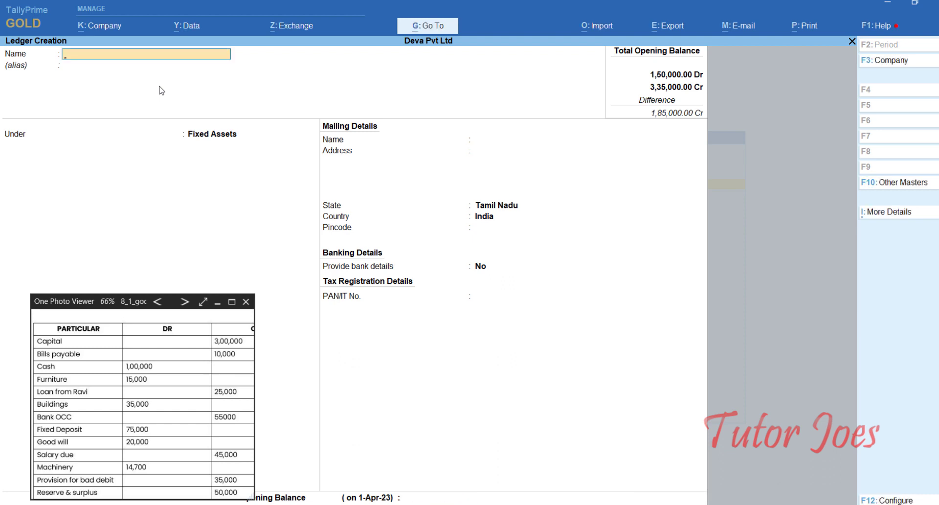
{"action": "type", "text": "Bank Oc"}
{"action": "key", "text": "Return"}
{"action": "key", "text": "Return"}
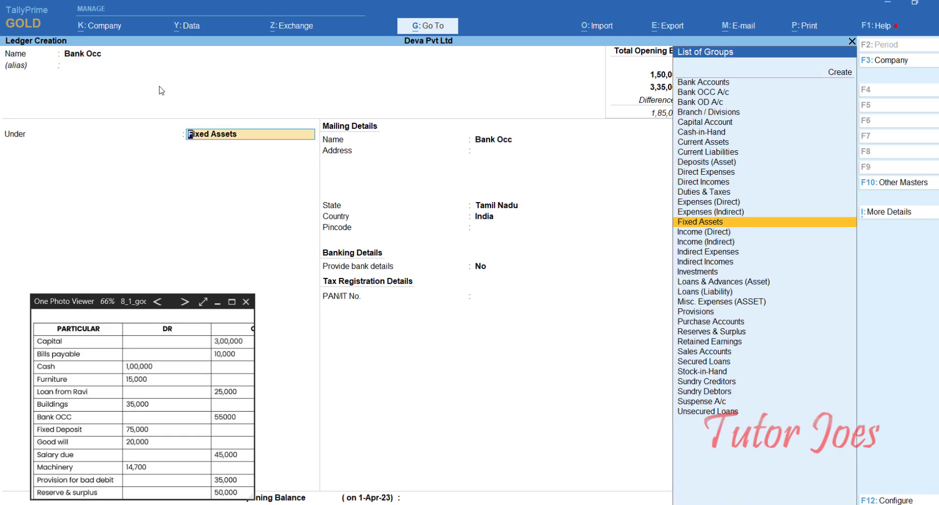
{"action": "type", "text": "Ba"}
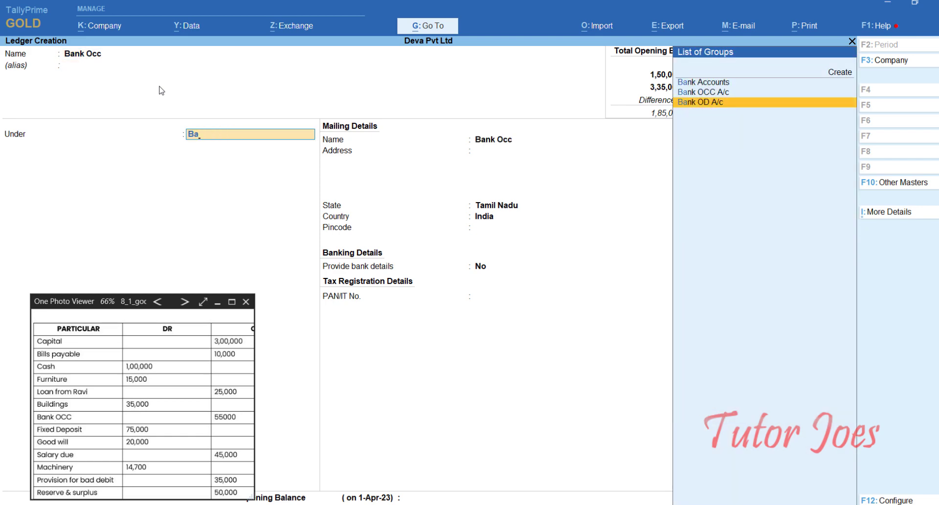
{"action": "key", "text": "Return"}
{"action": "key", "text": "Return"}
{"action": "key", "text": "Return"}
{"action": "key", "text": "Return"}
{"action": "key", "text": "Return"}
{"action": "key", "text": "Return"}
{"action": "key", "text": "Return"}
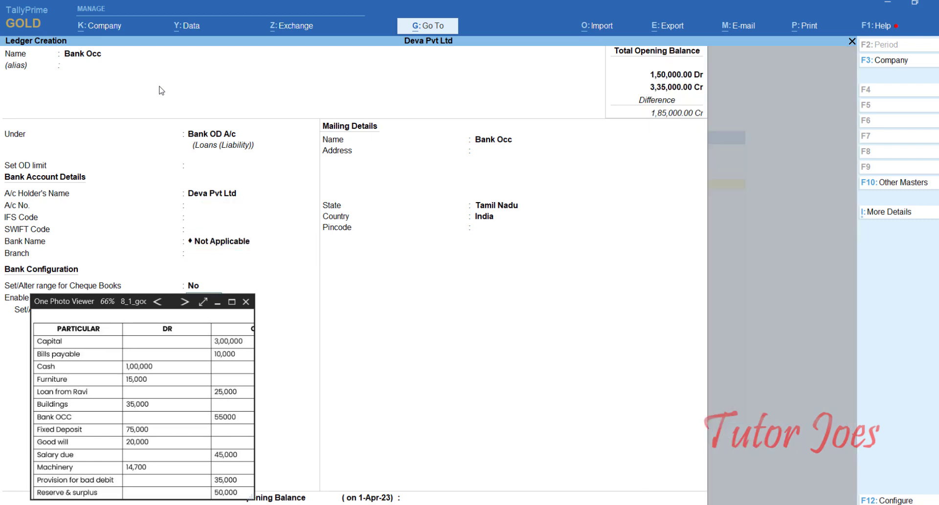
{"action": "key", "text": "Return"}
{"action": "key", "text": "Return"}
{"action": "key", "text": "Return"}
{"action": "key", "text": "Return"}
{"action": "key", "text": "Return"}
{"action": "key", "text": "Return"}
{"action": "key", "text": "Return"}
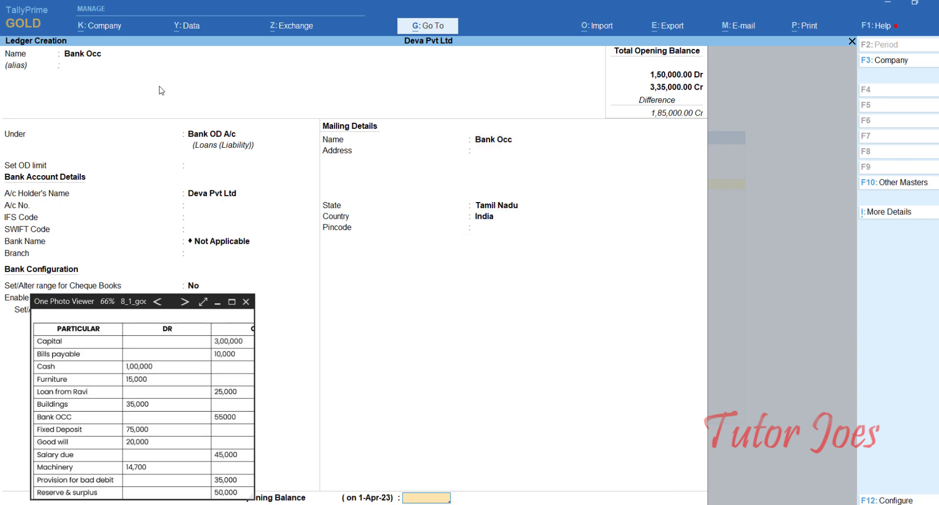
{"action": "key", "text": "Return"}
{"action": "key", "text": "Escape"}
{"action": "type", "text": "55000"}
{"action": "key", "text": "Return"}
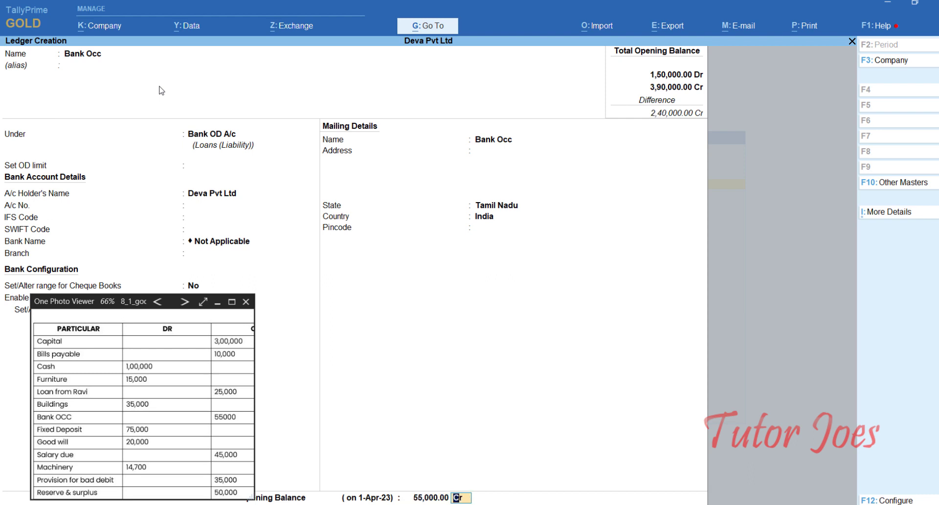
{"action": "key", "text": "Return"}
Create Fixed Deposit under Deposits (Asset) with a 75,000 Dr opening balance.
{"action": "type", "text": "F"}
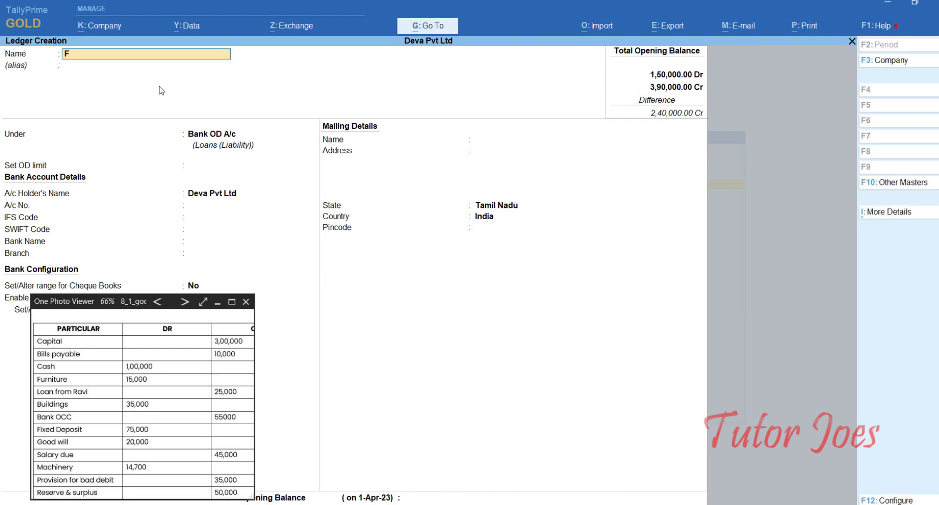
{"action": "type", "text": "ixed Deposit"}
{"action": "key", "text": "Return"}
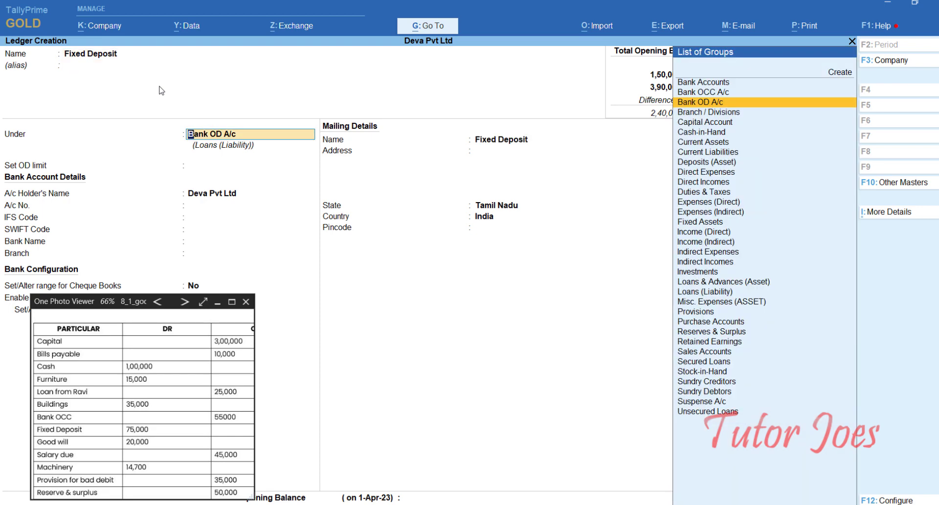
{"action": "type", "text": "De"}
{"action": "key", "text": "Return"}
{"action": "key", "text": "Return"}
{"action": "key", "text": "Return"}
{"action": "key", "text": "Return"}
{"action": "key", "text": "Return"}
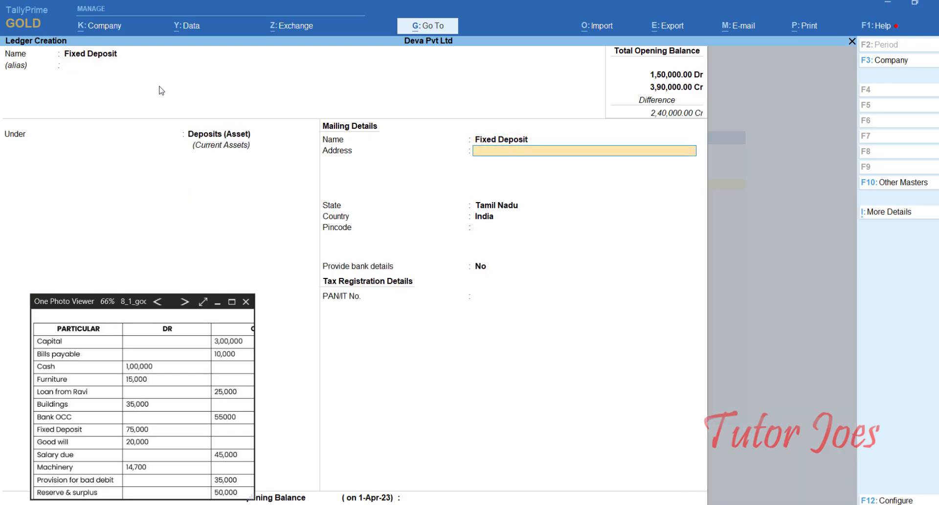
{"action": "key", "text": "Return"}
{"action": "key", "text": "Return"}
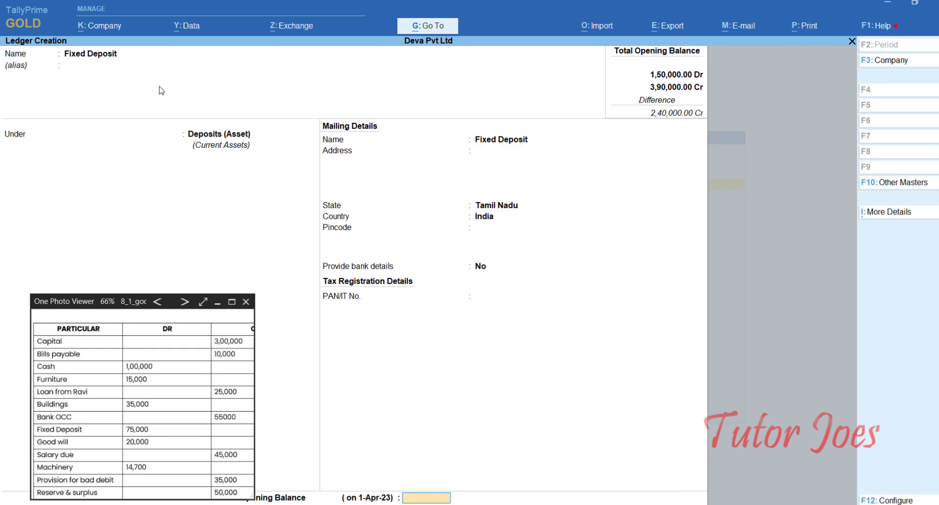
{"action": "type", "text": "75000"}
{"action": "key", "text": "Return"}
Create Good Will under Fixed Assets with a 20,000 Dr opening balance.
{"action": "key", "text": "Return"}
{"action": "key", "text": "Return"}
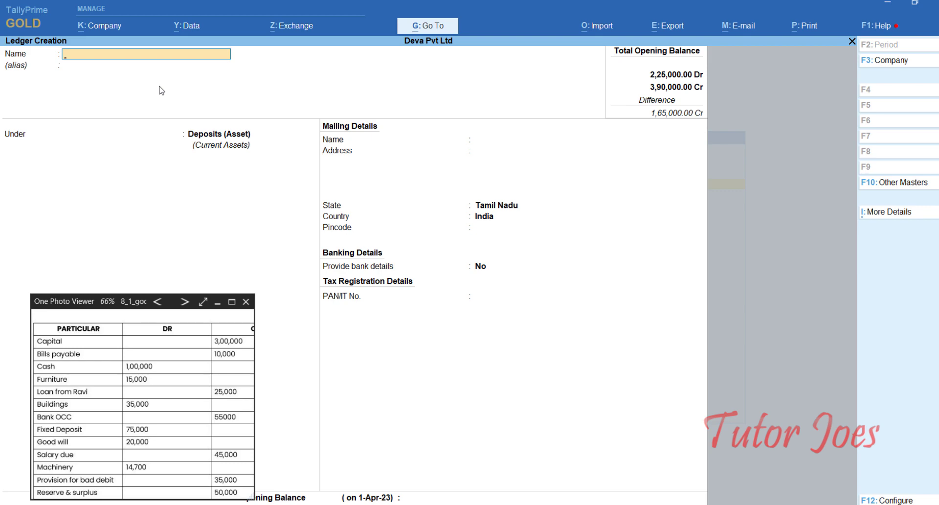
{"action": "type", "text": "Good will"}
{"action": "key", "text": "Return"}
{"action": "key", "text": "Return"}
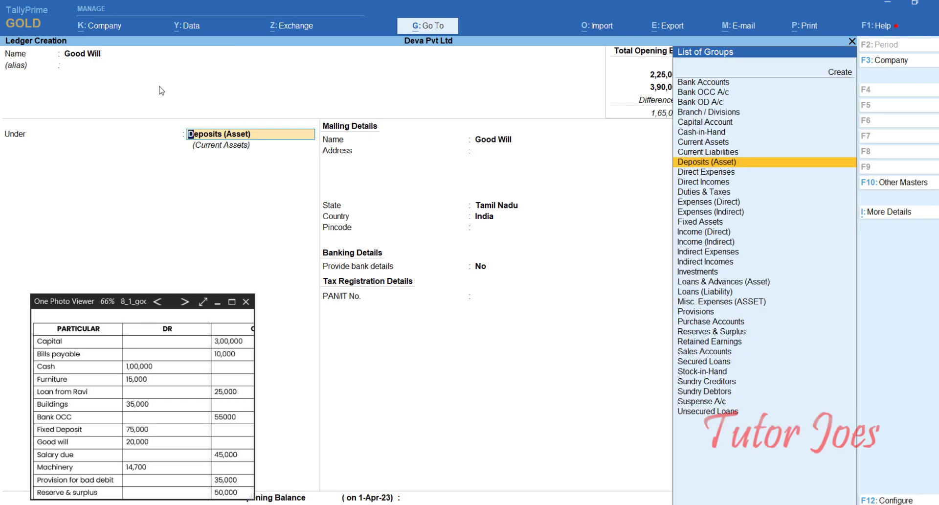
{"action": "type", "text": "Fi"}
{"action": "key", "text": "Return"}
{"action": "key", "text": "Return"}
{"action": "key", "text": "Return"}
{"action": "key", "text": "Return"}
{"action": "key", "text": "Return"}
{"action": "key", "text": "Return"}
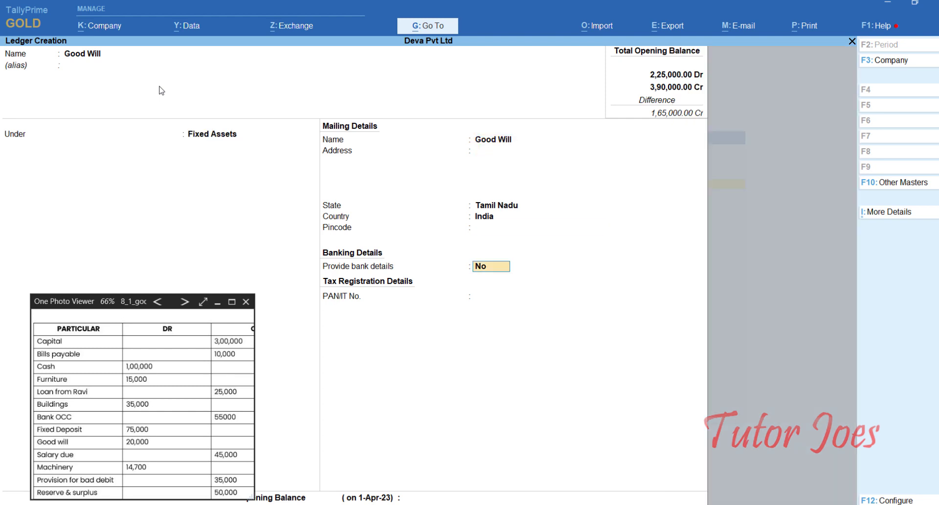
{"action": "type", "text": "20000"}
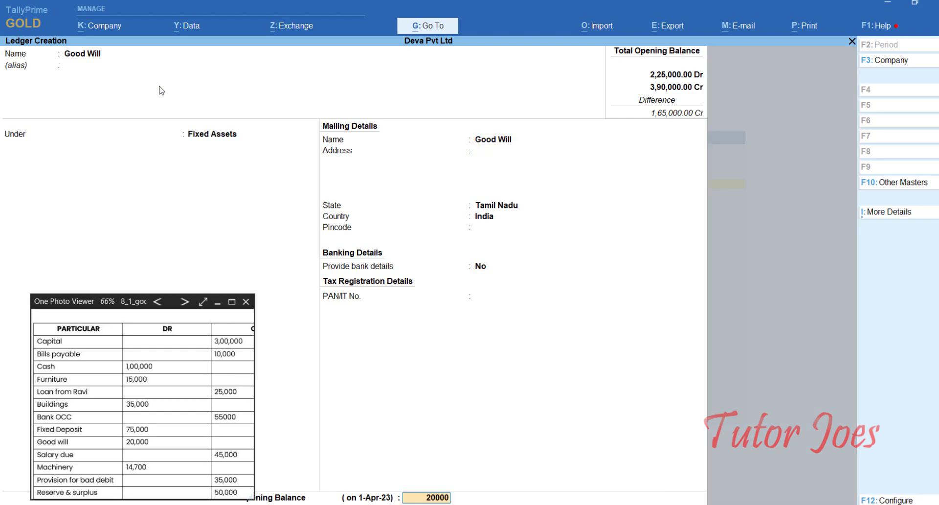
{"action": "key", "text": "Return"}
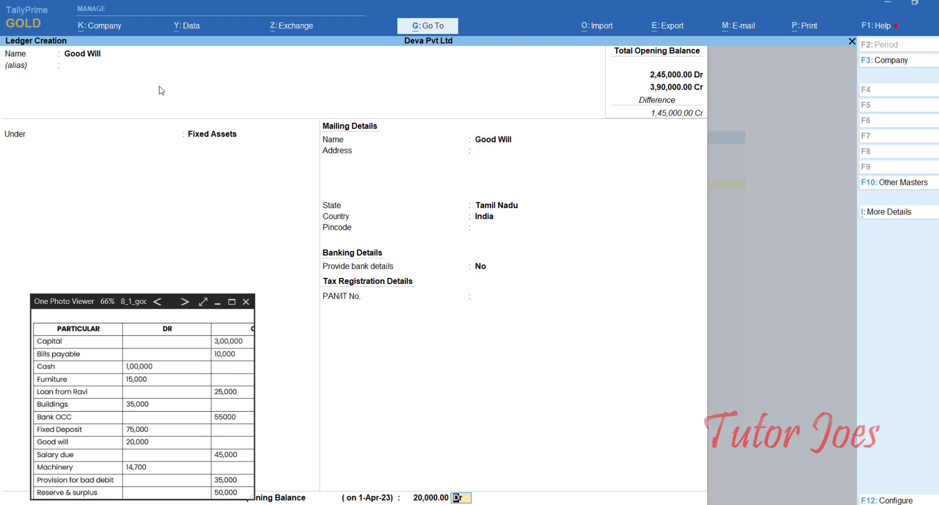
{"action": "key", "text": "Return"}
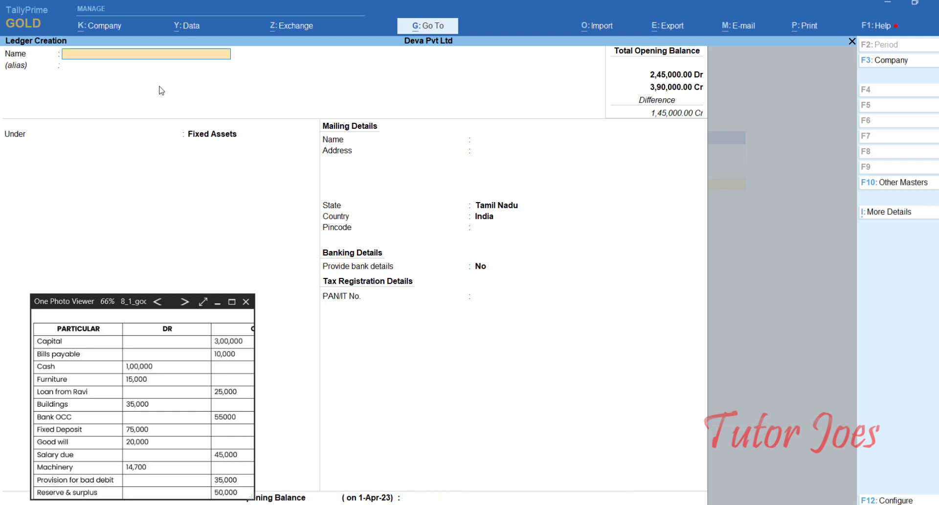
Create Salary Due under Current Liabilities with a 45,000 Cr opening balance.
{"action": "type", "text": "Salary due"}
{"action": "key", "text": "Return"}
{"action": "key", "text": "Return"}
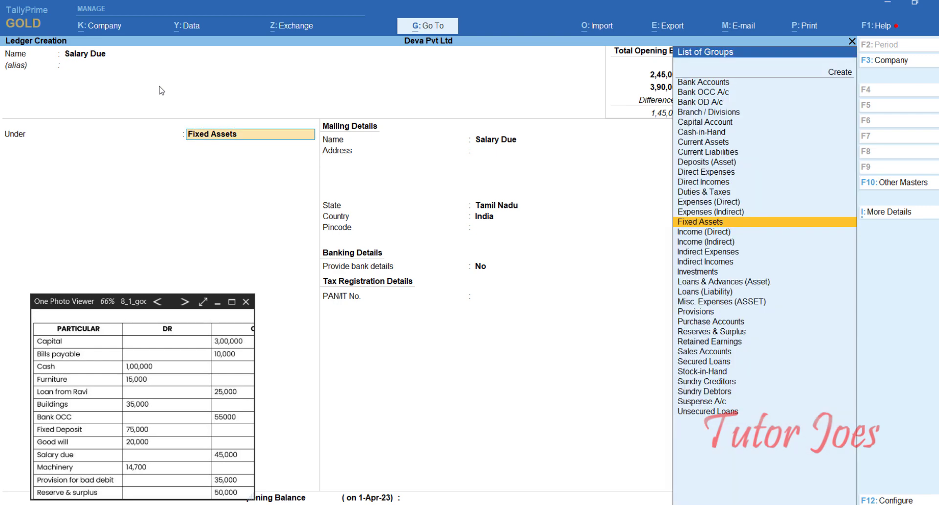
{"action": "type", "text": "Cur"}
{"action": "key", "text": "Down"}
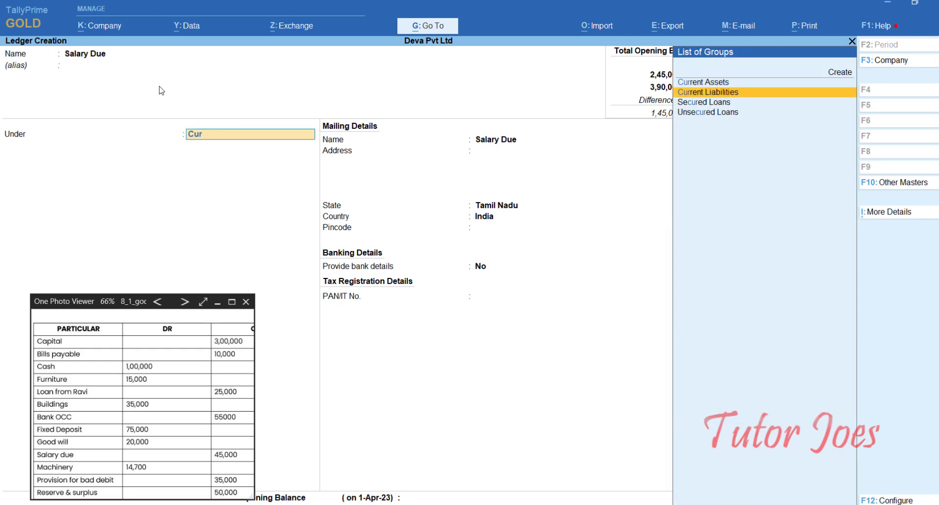
{"action": "key", "text": "Return"}
{"action": "key", "text": "Return"}
{"action": "key", "text": "Return"}
{"action": "key", "text": "Return"}
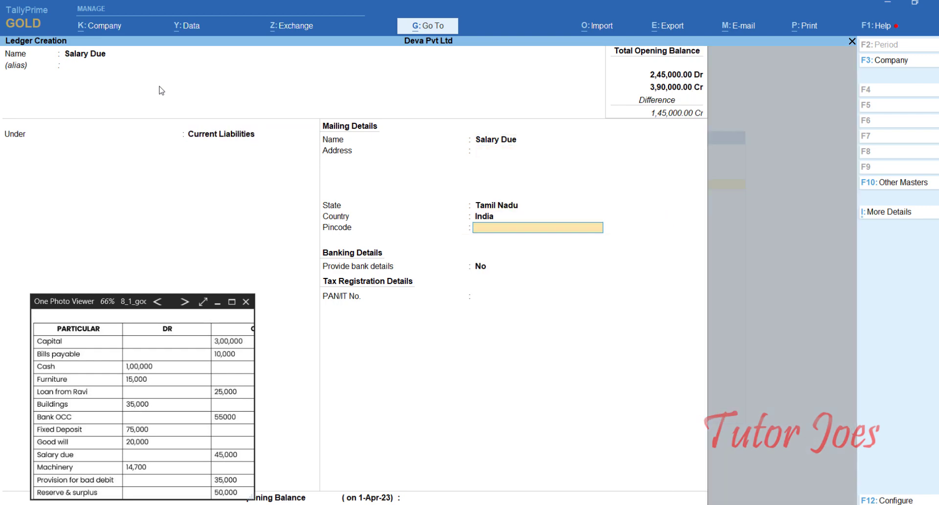
{"action": "key", "text": "Return"}
{"action": "key", "text": "Return"}
{"action": "key", "text": "Return"}
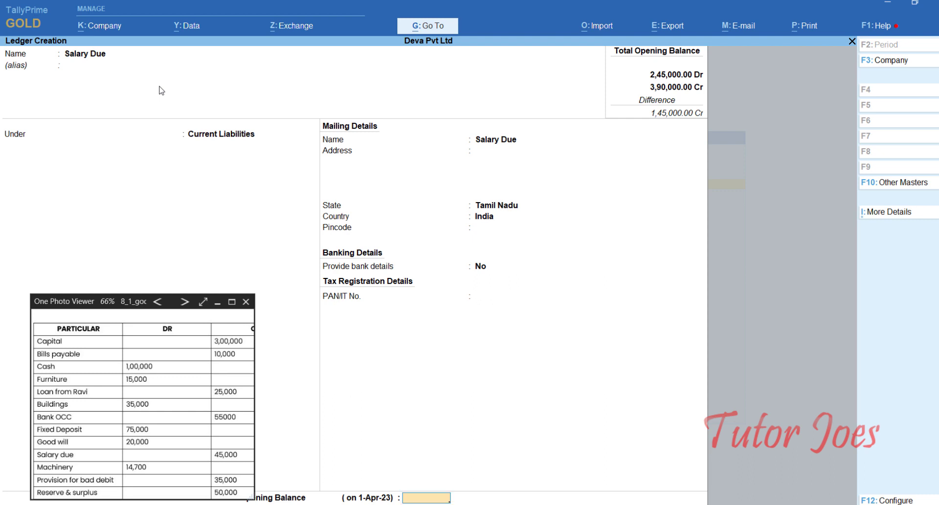
{"action": "type", "text": "45000"}
{"action": "key", "text": "Return"}
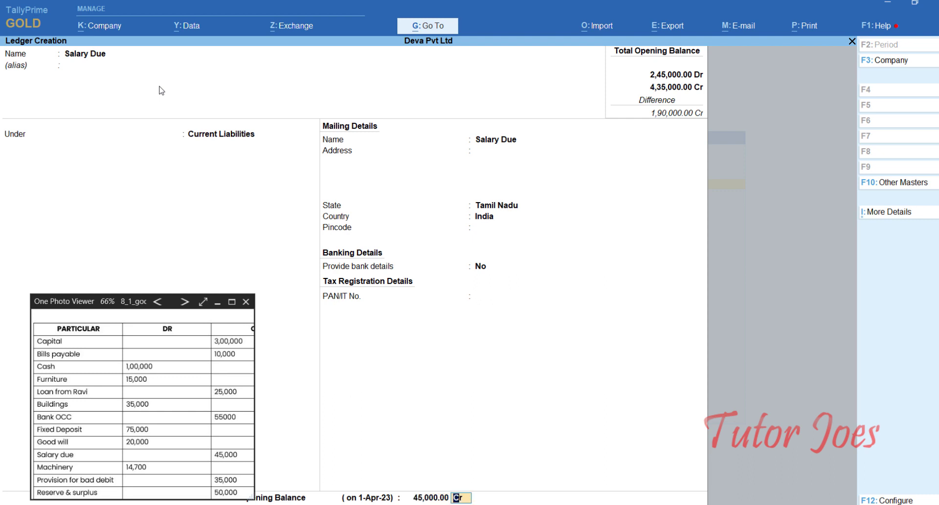
{"action": "key", "text": "Return"}
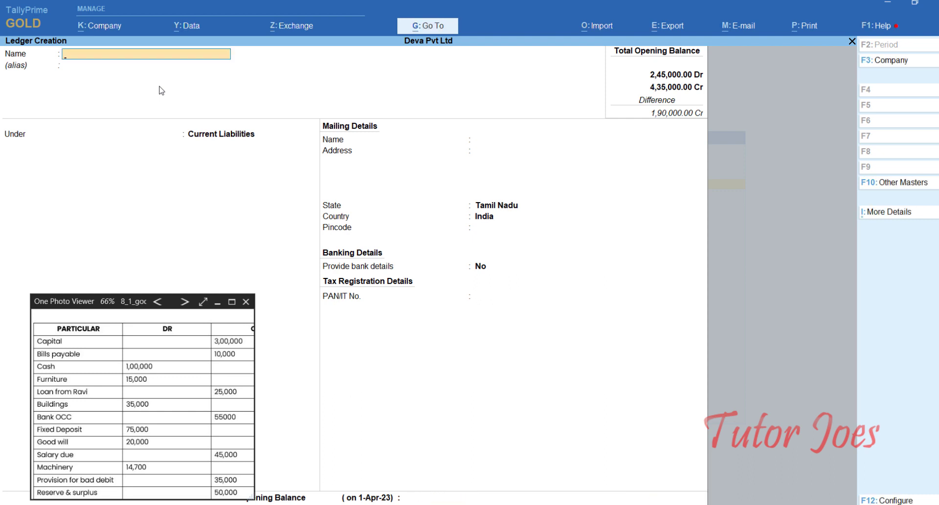
Create Machinery under Fixed Assets with a 14,700 Dr opening balance.
{"action": "type", "text": "Machinery"}
{"action": "key", "text": "Return"}
{"action": "key", "text": "Return"}
{"action": "type", "text": "Fi"}
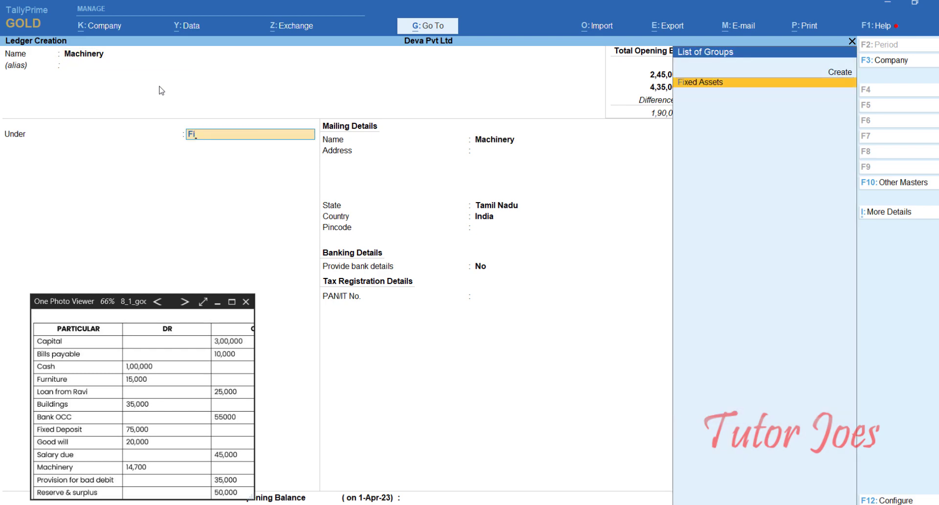
{"action": "key", "text": "Return"}
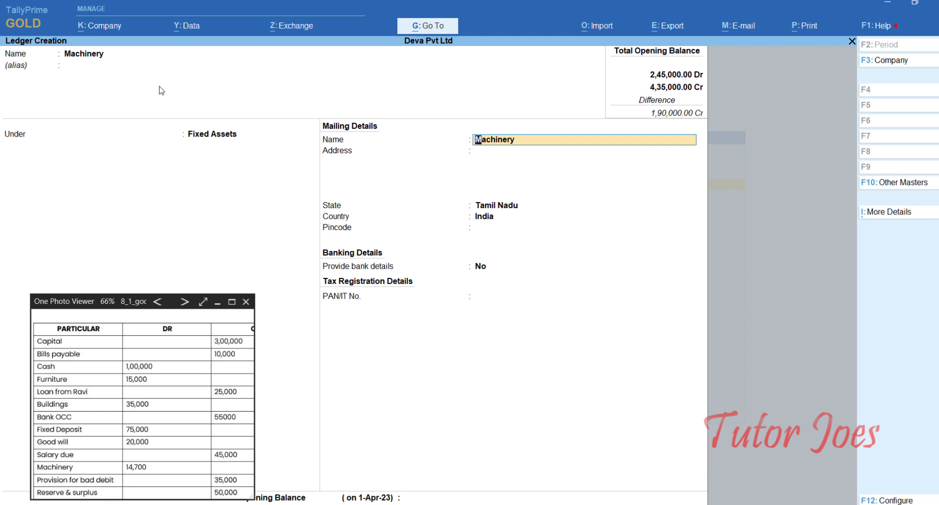
{"action": "key", "text": "Return"}
{"action": "key", "text": "Return"}
{"action": "key", "text": "Return"}
{"action": "key", "text": "Return"}
{"action": "key", "text": "Return"}
{"action": "key", "text": "Return"}
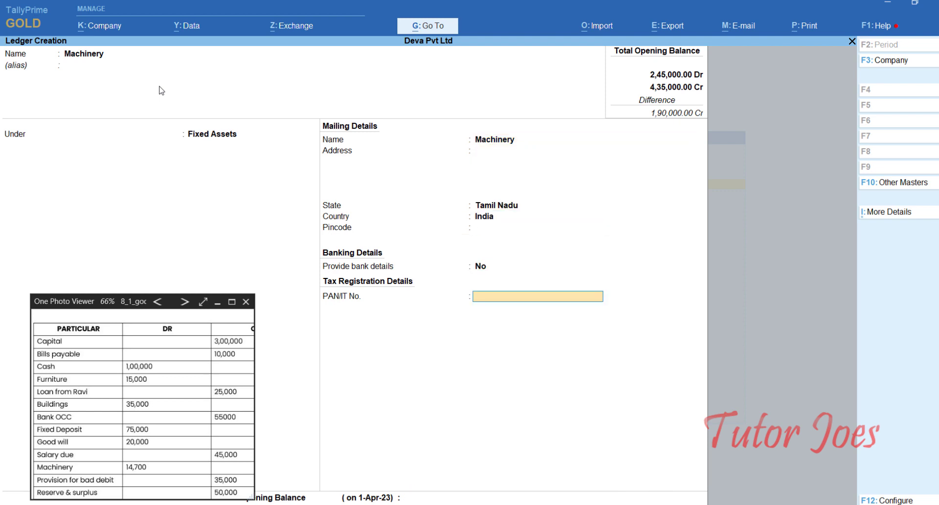
{"action": "type", "text": "14700"}
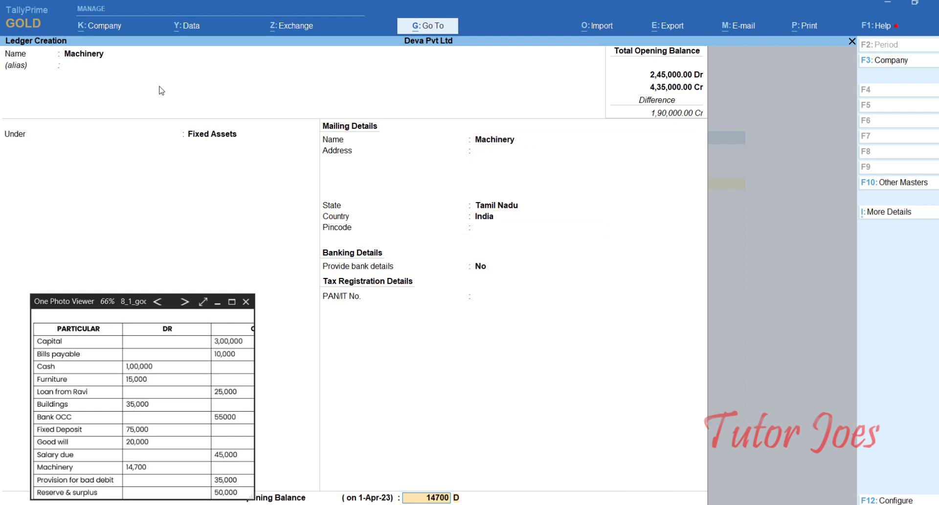
{"action": "key", "text": "Return"}
{"action": "key", "text": "Return"}
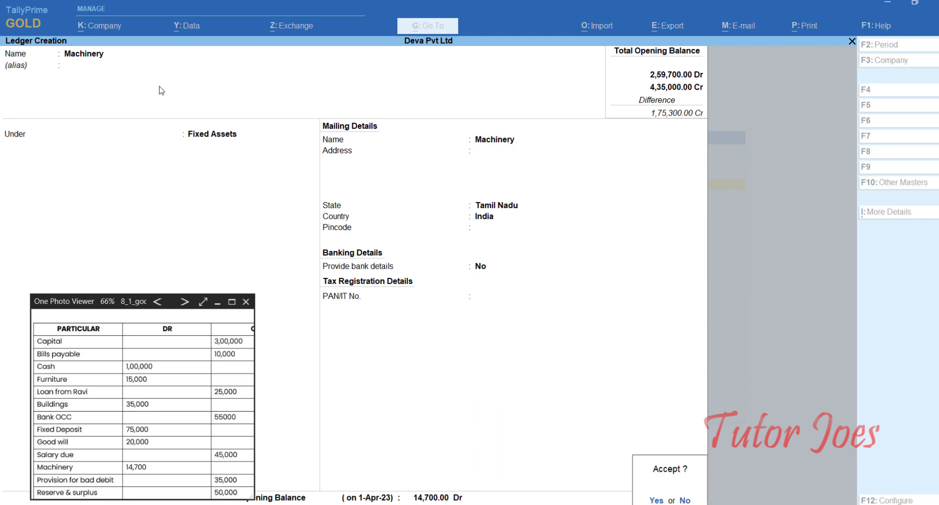
{"action": "key", "text": "Return"}
Create Provision for Bad Debit under Provisions with a 35,000 Cr opening balance.
{"action": "type", "text": "Provision fo"}
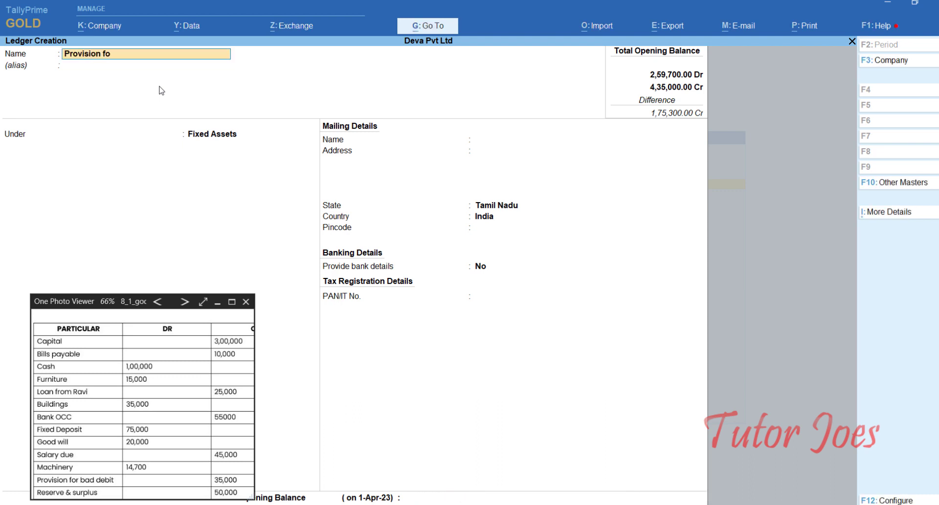
{"action": "type", "text": "r Bad Debit"}
{"action": "key", "text": "Return"}
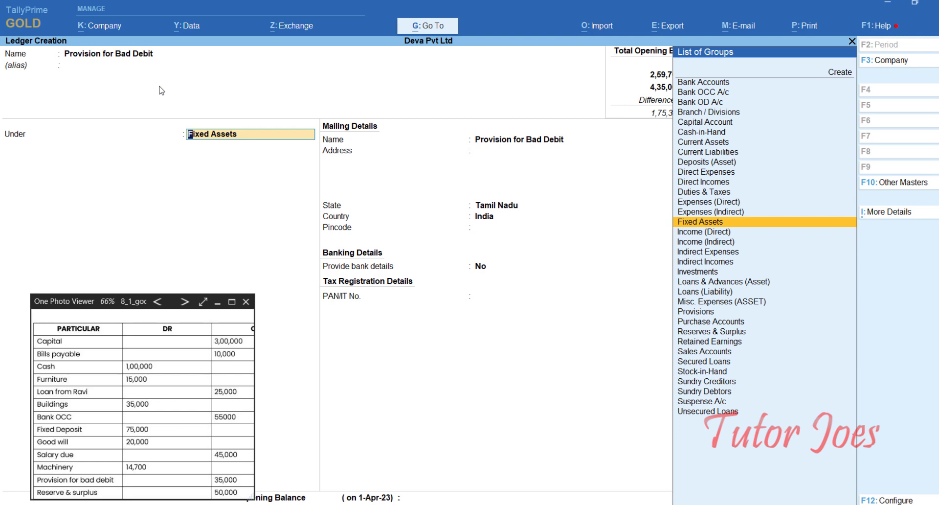
{"action": "type", "text": "Pr"}
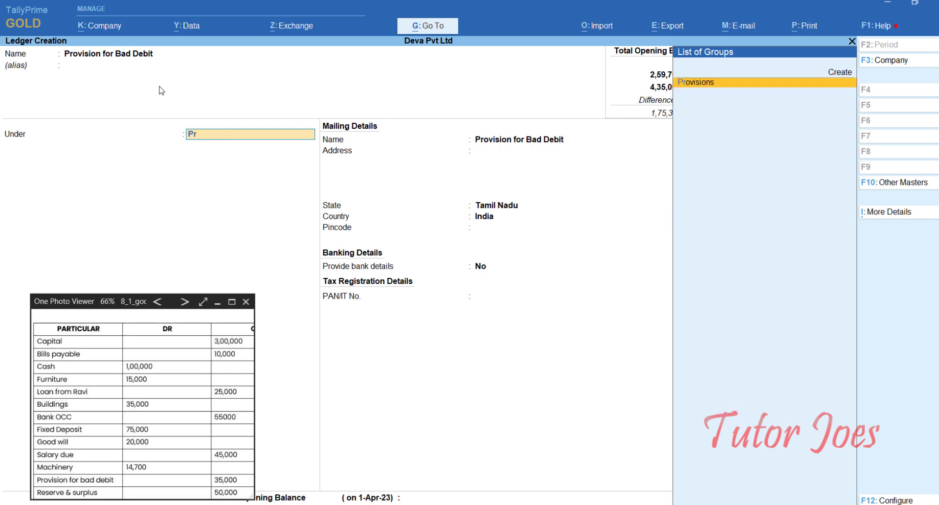
{"action": "key", "text": "Return"}
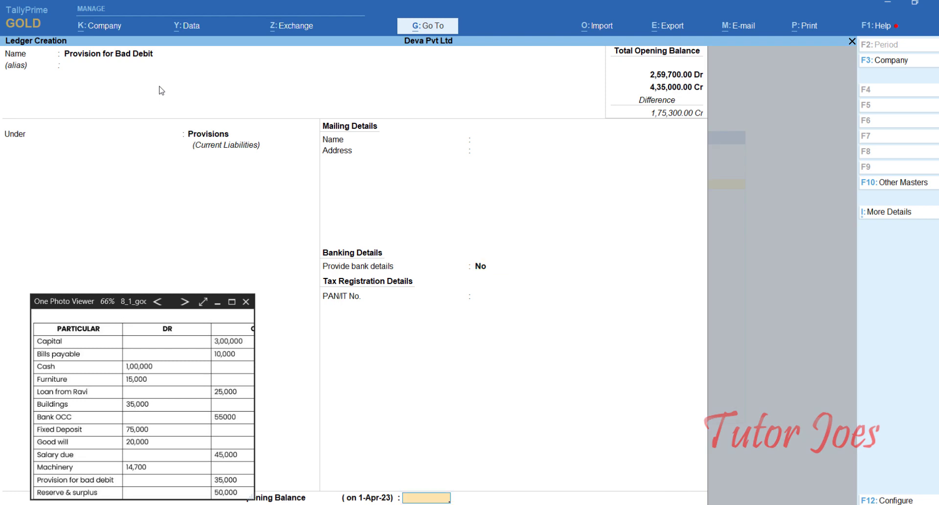
{"action": "type", "text": "35000"}
{"action": "key", "text": "Return"}
Create Reserve & Surplus under Reserves & Surplus with a 50,000 Cr opening balance.
{"action": "key", "text": "Return"}
{"action": "key", "text": "Return"}
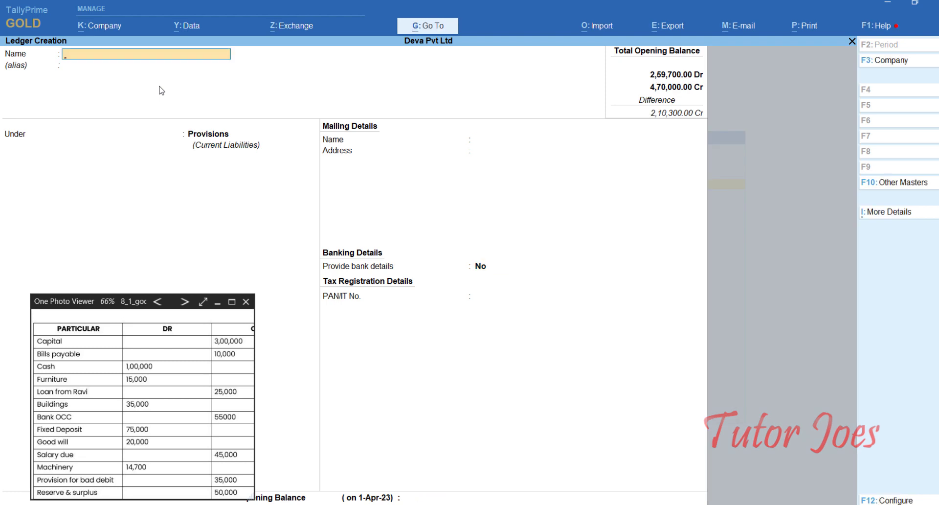
{"action": "type", "text": "Reserve & Surplus"}
{"action": "key", "text": "Return"}
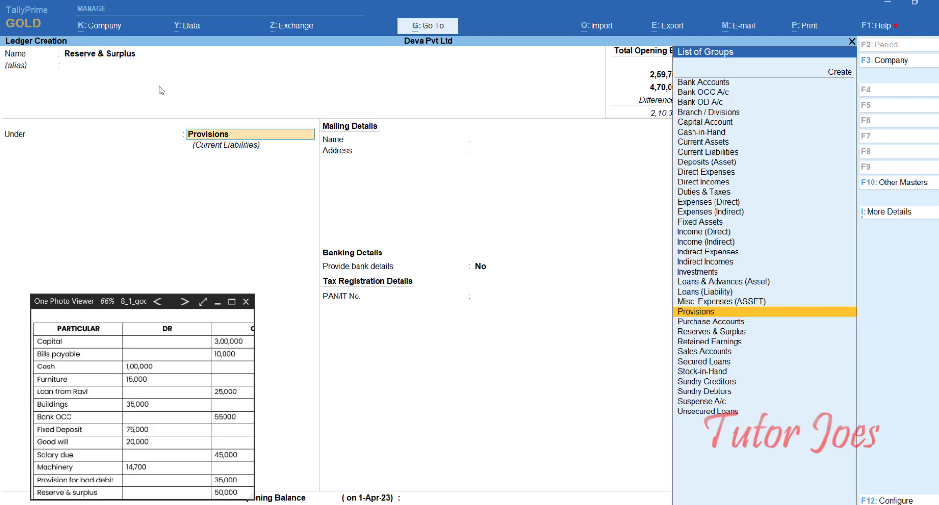
{"action": "type", "text": "P"}
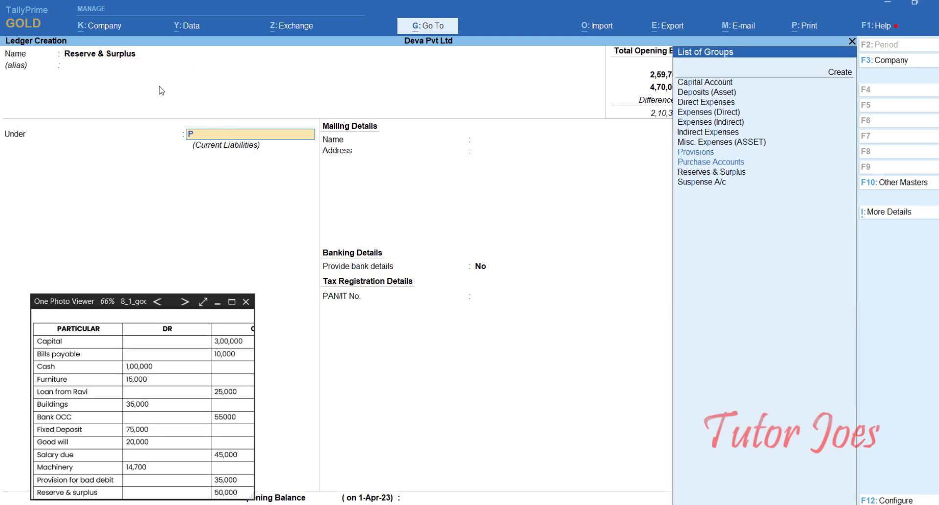
{"action": "key", "text": "BackSpace"}
{"action": "type", "text": "Re"}
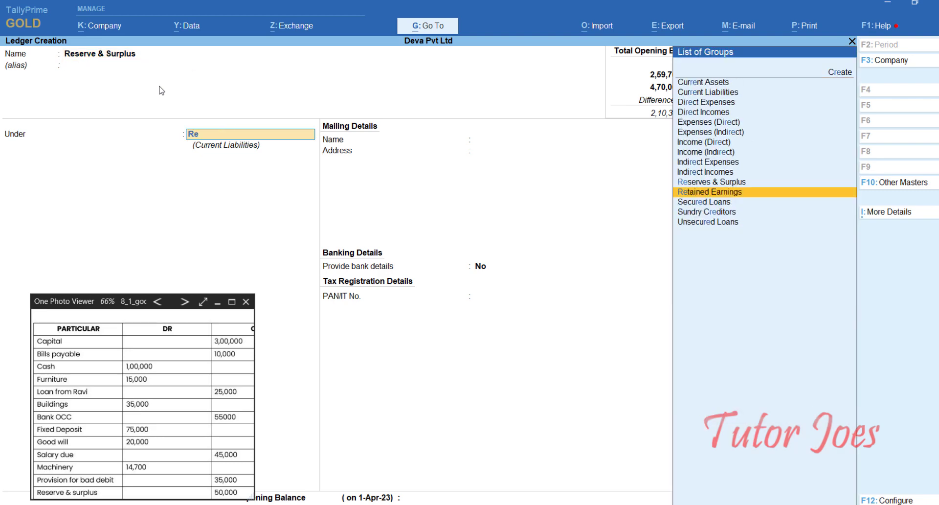
{"action": "key", "text": "Return"}
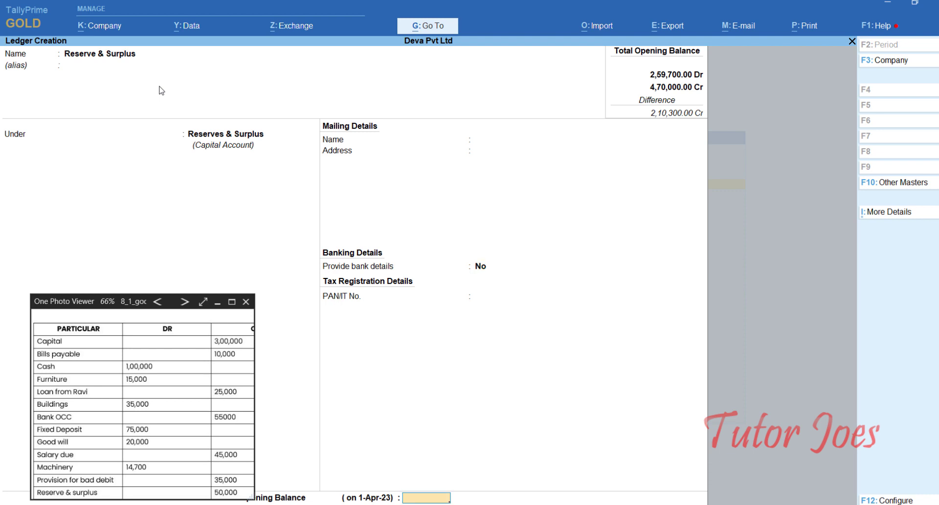
{"action": "type", "text": "50000"}
{"action": "key", "text": "Return"}
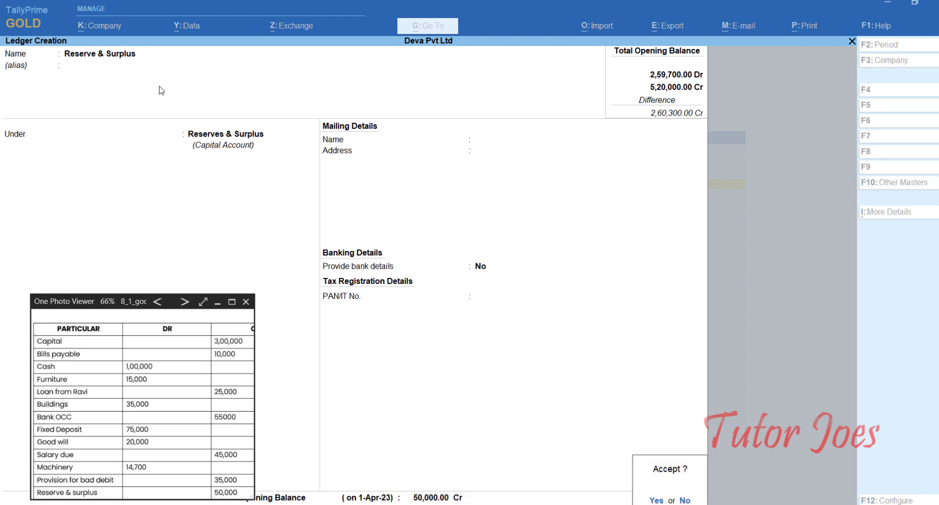
{"action": "key", "text": "Return"}
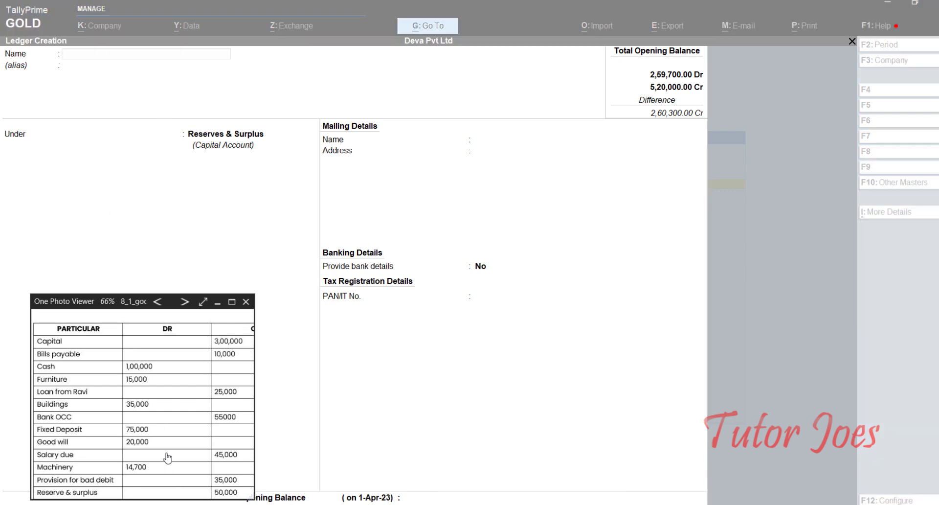
Review the reference balance table, then bring up the sheet with godown details.
{"action": "left_click", "coordinate": [168, 470]}
{"action": "scroll", "coordinate": [164, 440], "scroll_direction": "down", "scroll_amount": 2}
{"action": "scroll", "coordinate": [164, 437], "scroll_direction": "up", "scroll_amount": 2}
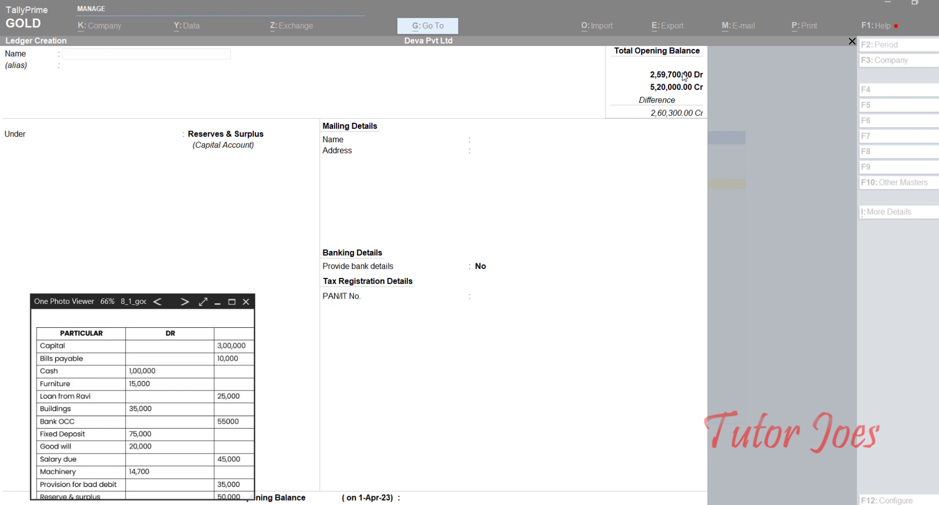
{"action": "left_click", "coordinate": [636, 256]}
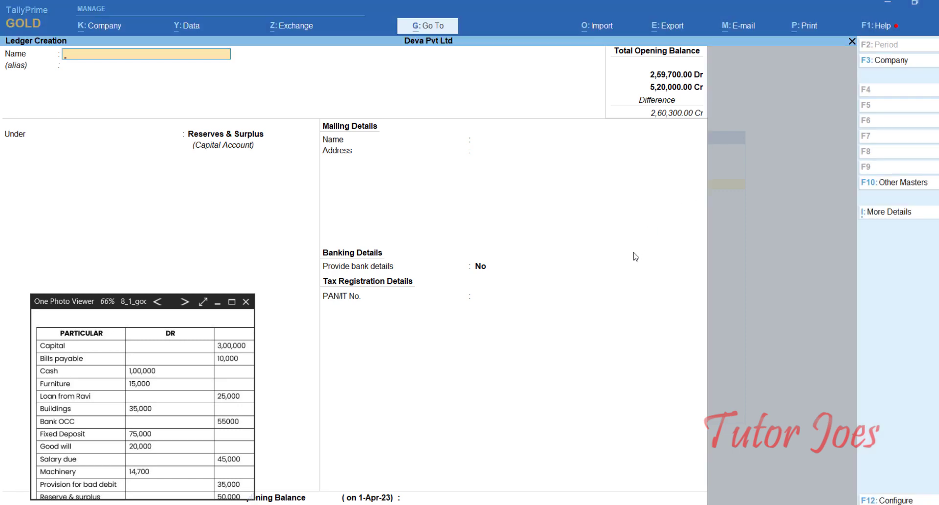
{"action": "left_click", "coordinate": [184, 301]}
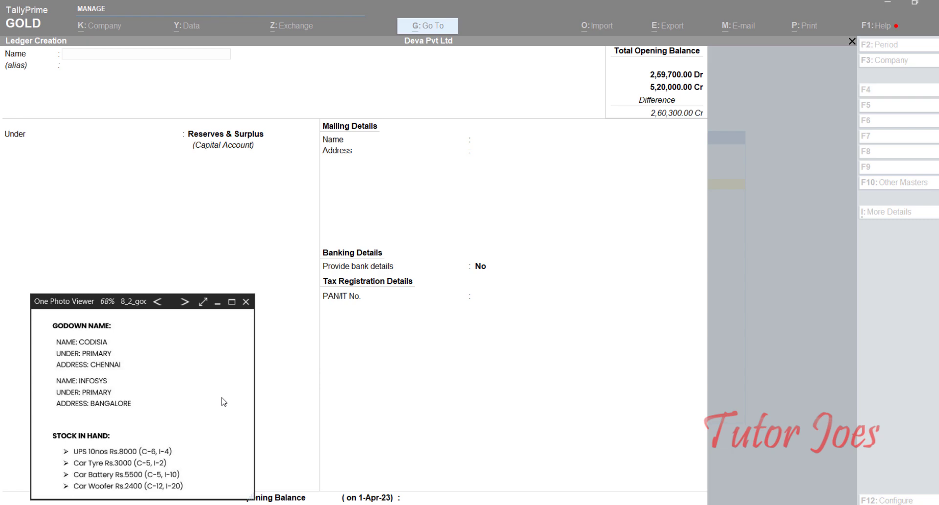
Quit Ledger Creation and pick Location from the List of Masters.
{"action": "left_click", "coordinate": [447, 370]}
{"action": "key", "text": "Escape"}
{"action": "key", "text": "Return"}
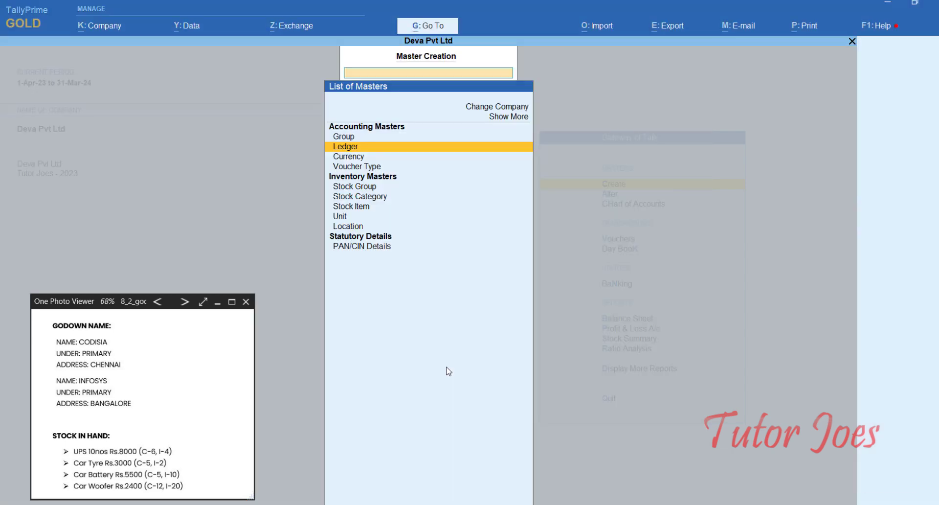
{"action": "key", "text": "Escape"}
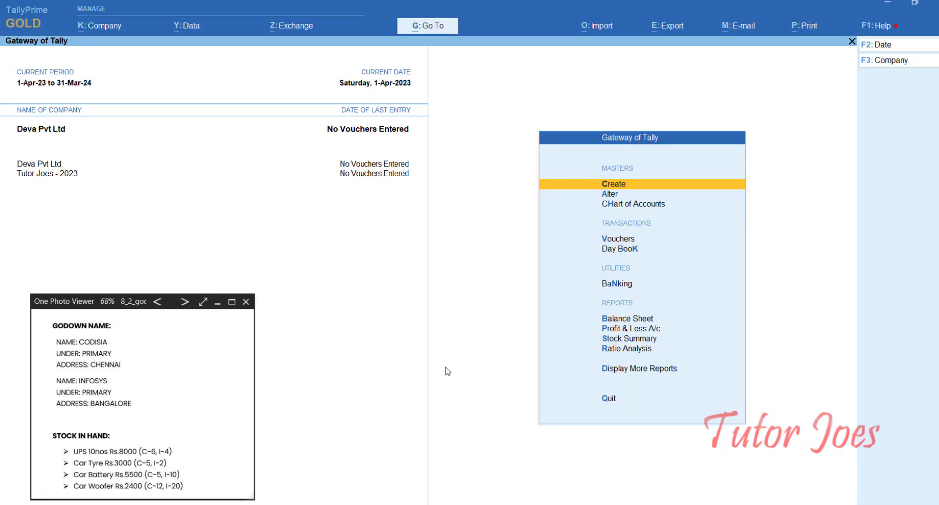
{"action": "key", "text": "Return"}
{"action": "key", "text": "Down"}
{"action": "key", "text": "Down"}
{"action": "key", "text": "Down"}
{"action": "key", "text": "Down"}
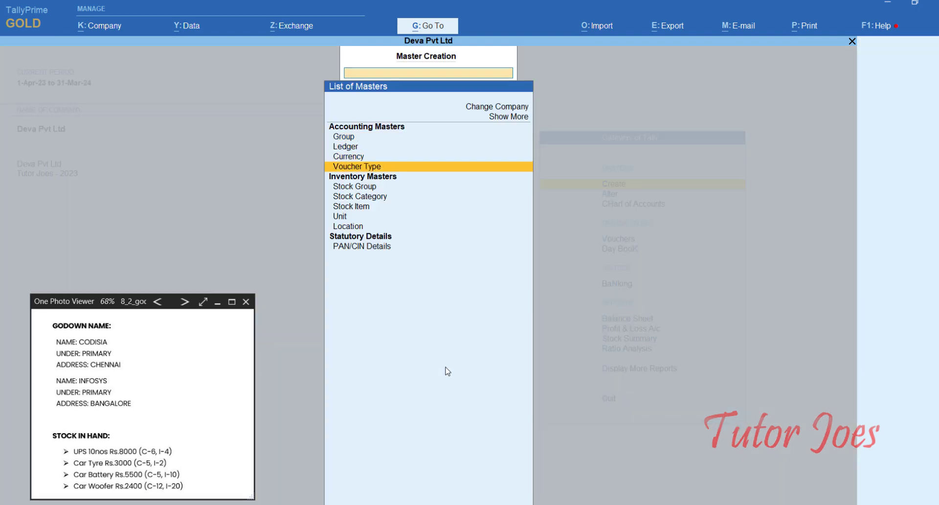
{"action": "key", "text": "Down"}
{"action": "key", "text": "Down"}
{"action": "key", "text": "Down"}
{"action": "key", "text": "Down"}
{"action": "key", "text": "Down"}
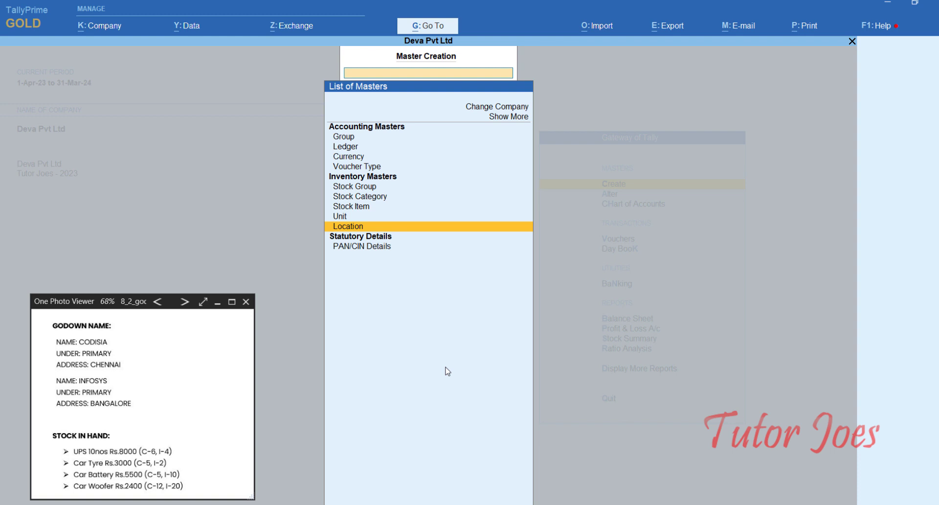
{"action": "key", "text": "Return"}
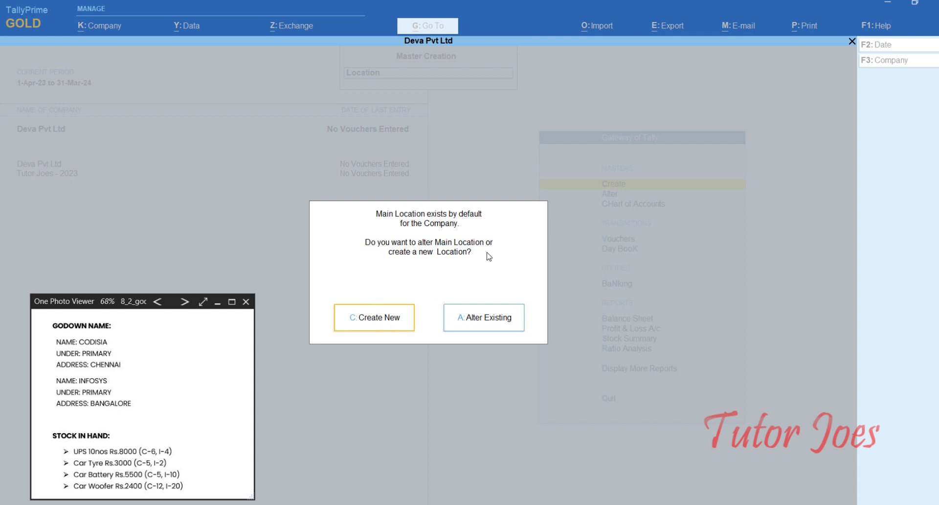
Add a new location named Codisia under Primary with address Chennai, checking F12 options before saving.
{"action": "left_click", "coordinate": [376, 324]}
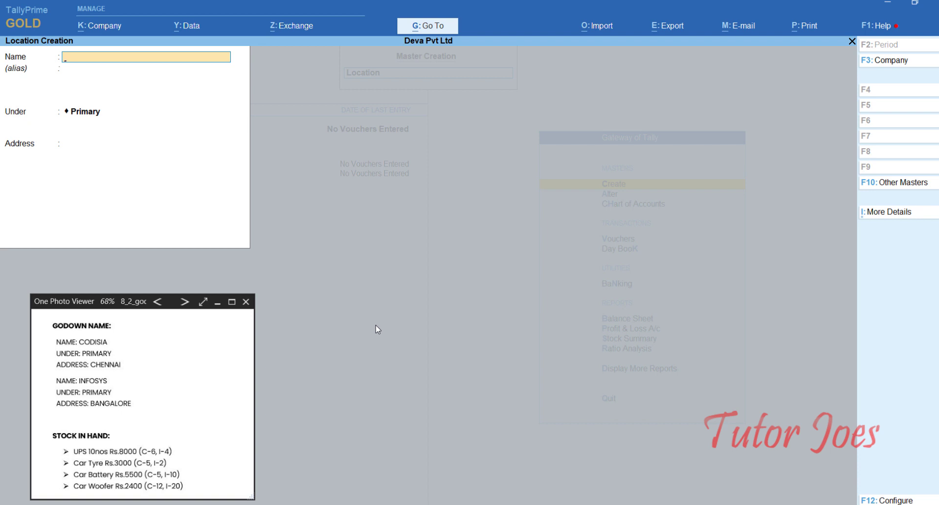
{"action": "type", "text": "Codisia"}
{"action": "key", "text": "Return"}
{"action": "key", "text": "Return"}
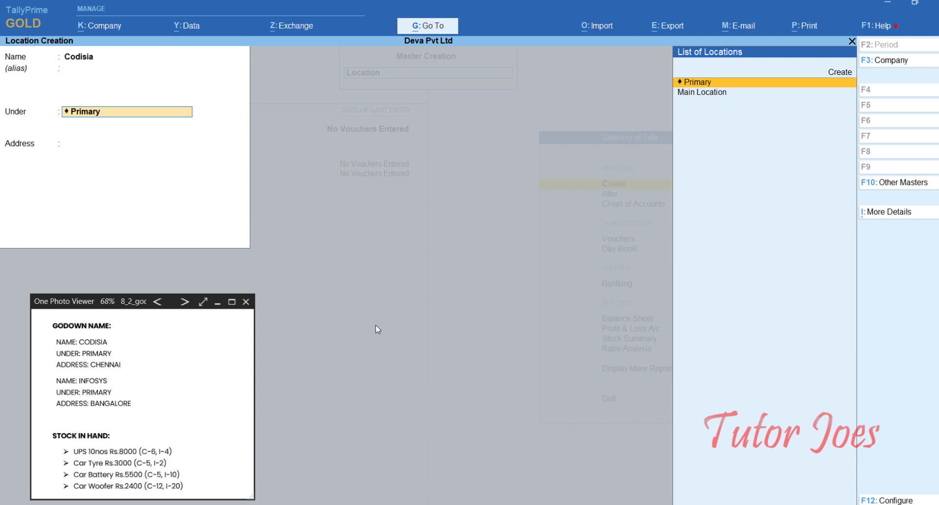
{"action": "key", "text": "Return"}
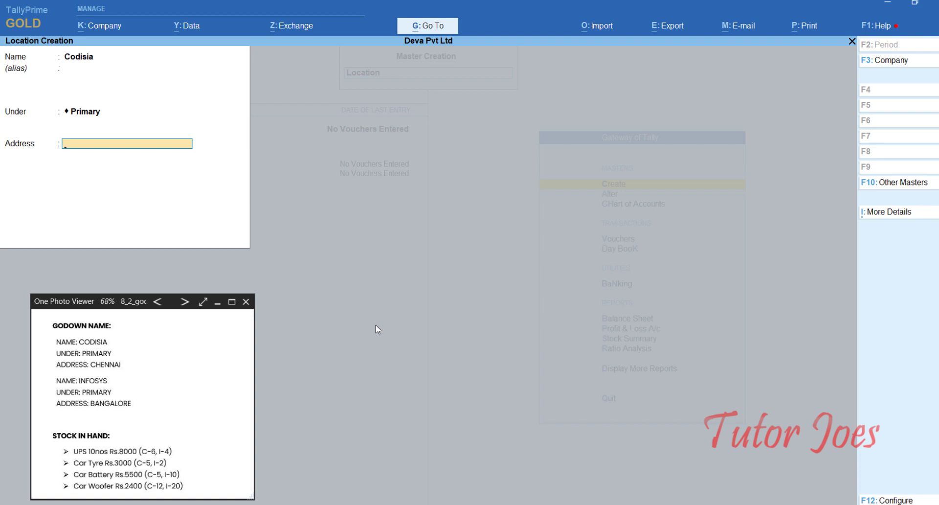
{"action": "type", "text": "Chennai"}
{"action": "key", "text": "Return"}
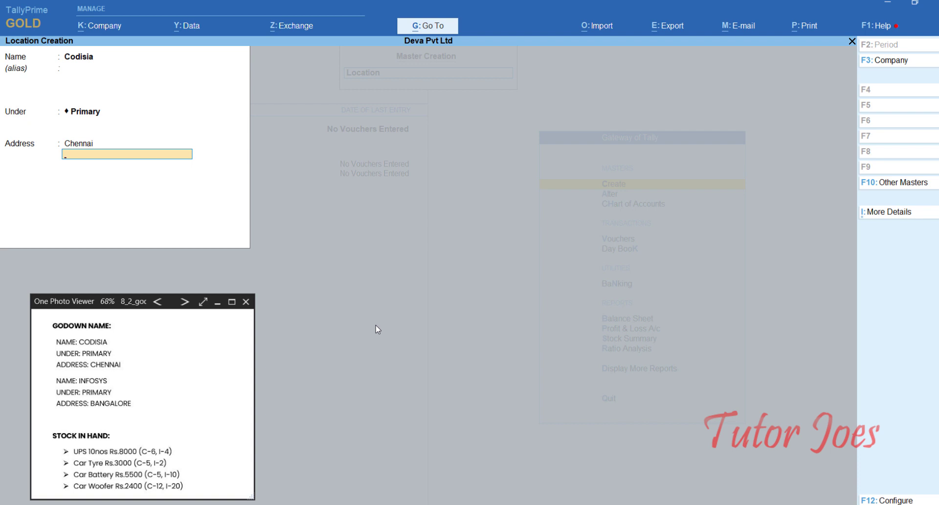
{"action": "key", "text": "F12"}
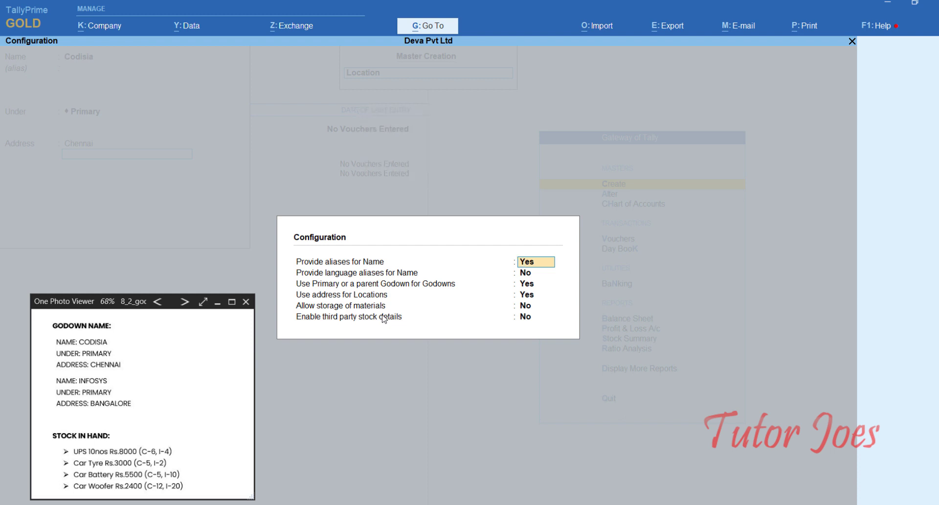
{"action": "key", "text": "Down"}
{"action": "key", "text": "Down"}
{"action": "key", "text": "Down"}
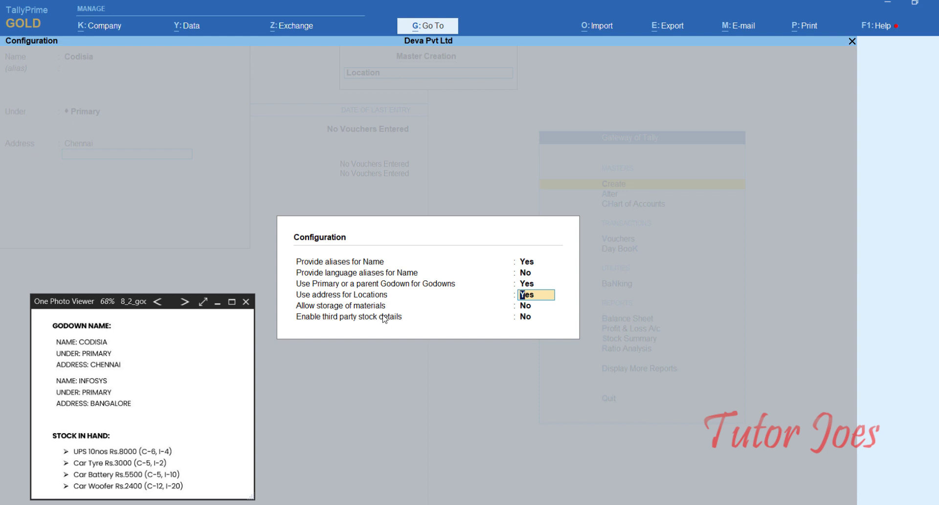
{"action": "key", "text": "Return"}
{"action": "key", "text": "Return"}
{"action": "key", "text": "Return"}
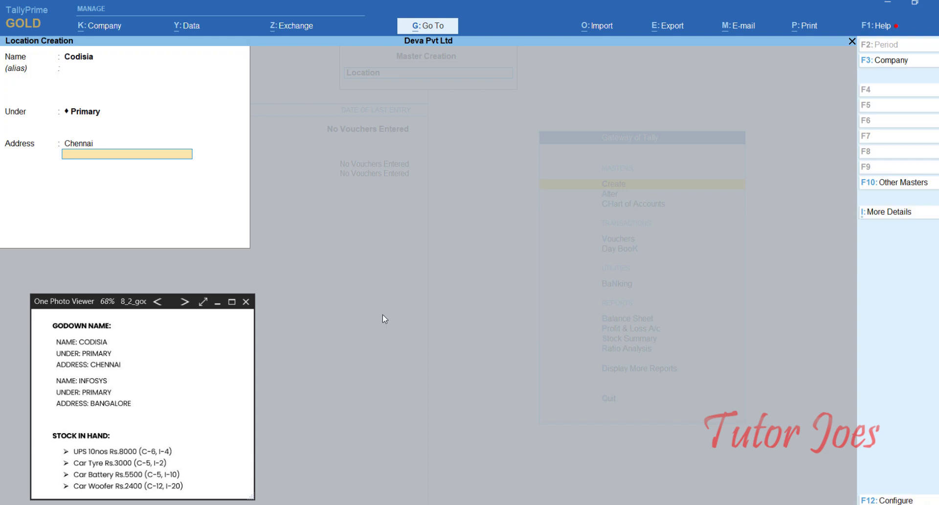
{"action": "key", "text": "Return"}
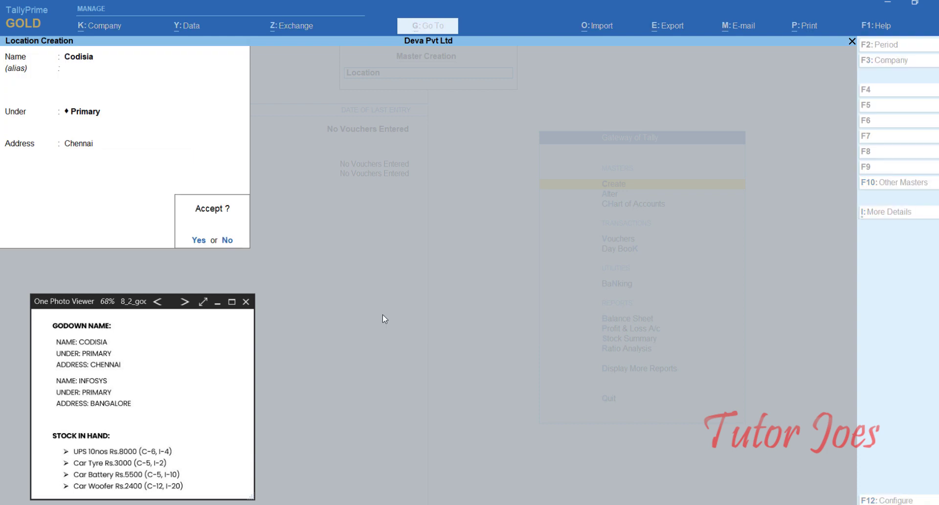
{"action": "key", "text": "Return"}
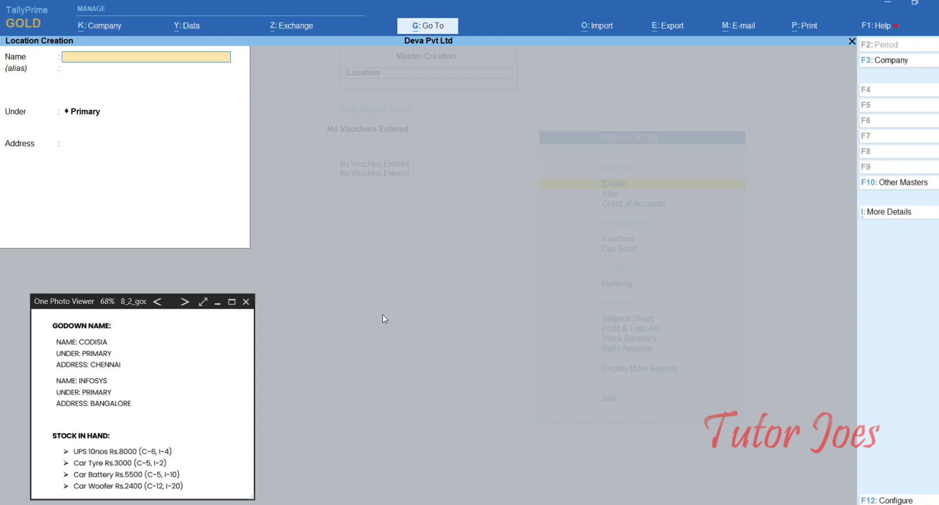
Save an Infosys location under Primary with address Bangalore, then quit to the masters list.
{"action": "type", "text": "Infosys"}
{"action": "key", "text": "Return"}
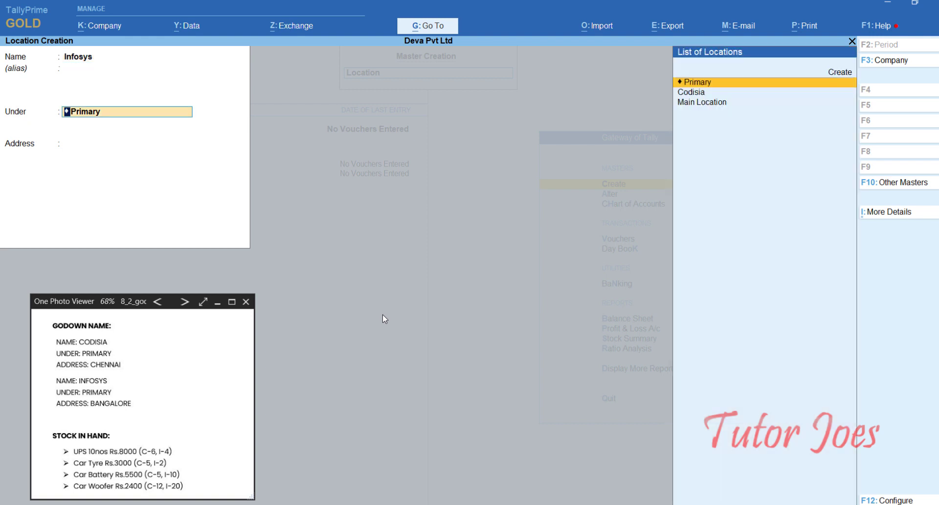
{"action": "key", "text": "Return"}
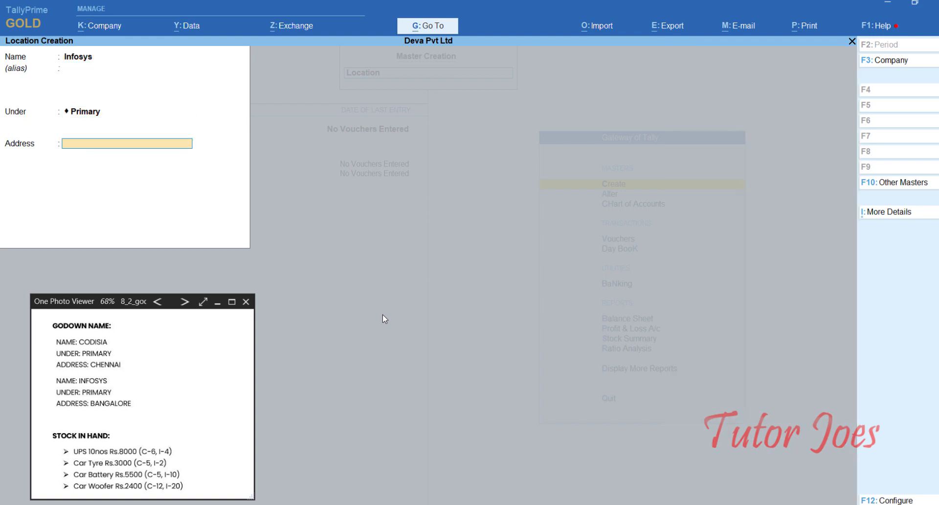
{"action": "type", "text": "Bangalore"}
{"action": "key", "text": "Return"}
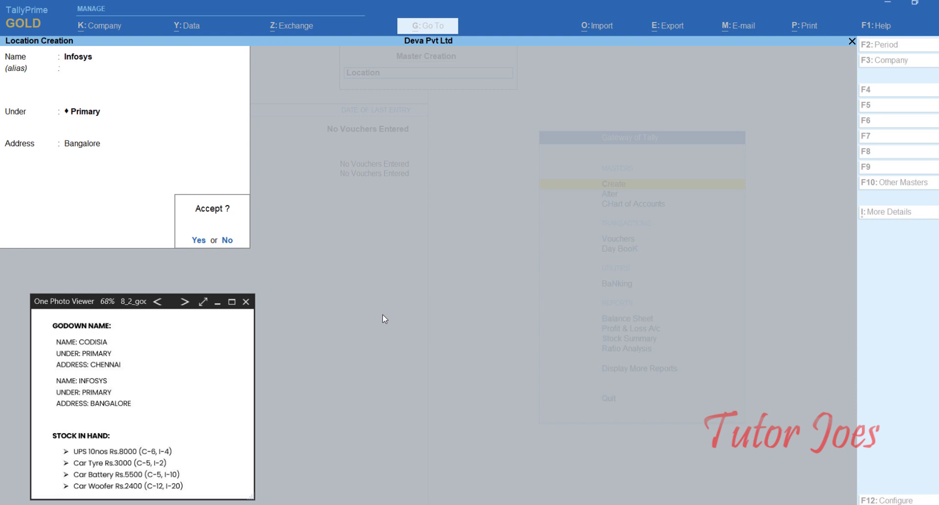
{"action": "key", "text": "y"}
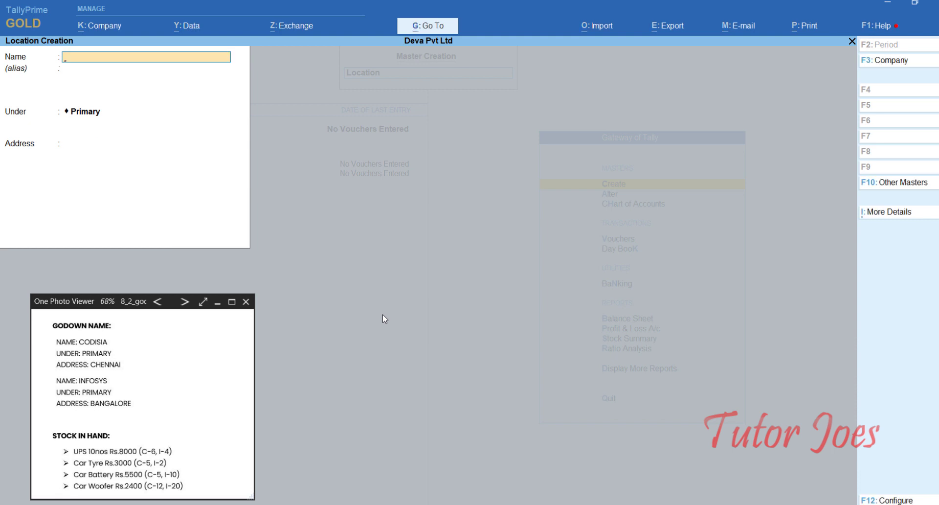
{"action": "key", "text": "Escape"}
{"action": "key", "text": "y"}
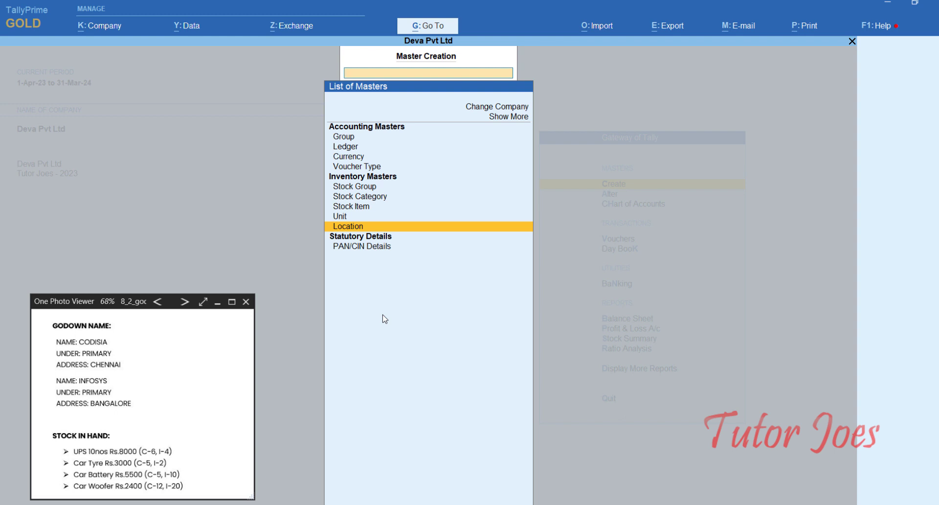
Check the reference notes, then start a new Stock Group from the list of masters.
{"action": "left_click", "coordinate": [128, 453]}
{"action": "scroll", "coordinate": [128, 453], "scroll_direction": "down", "scroll_amount": 2}
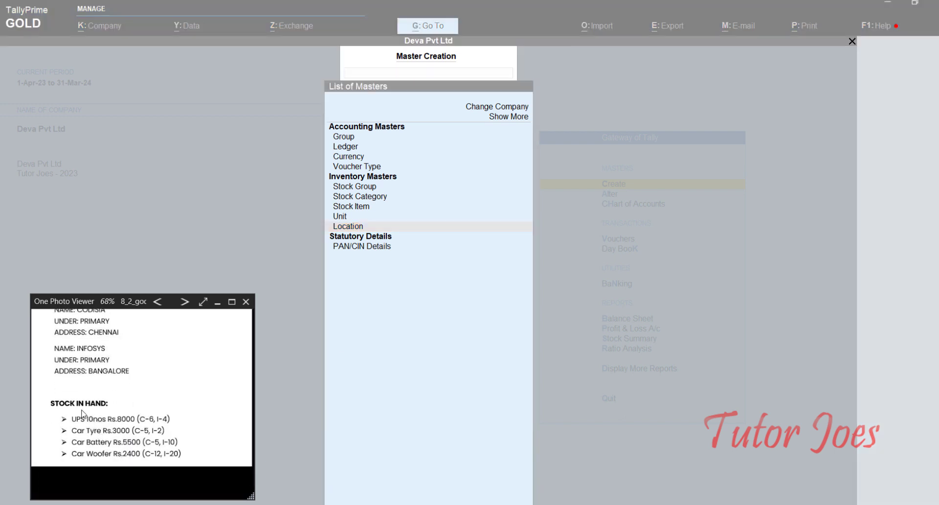
{"action": "left_click", "coordinate": [465, 369]}
{"action": "key", "text": "Up"}
{"action": "key", "text": "Up"}
{"action": "key", "text": "Up"}
{"action": "key", "text": "Up"}
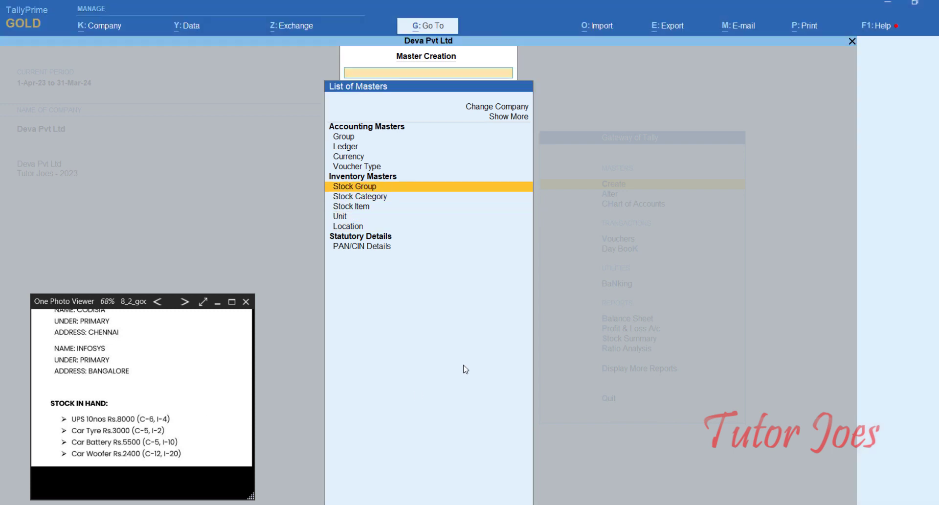
{"action": "key", "text": "Return"}
Save the group as Stock in Hand under Primary with quantities added, then return to masters.
{"action": "type", "text": "Stock"}
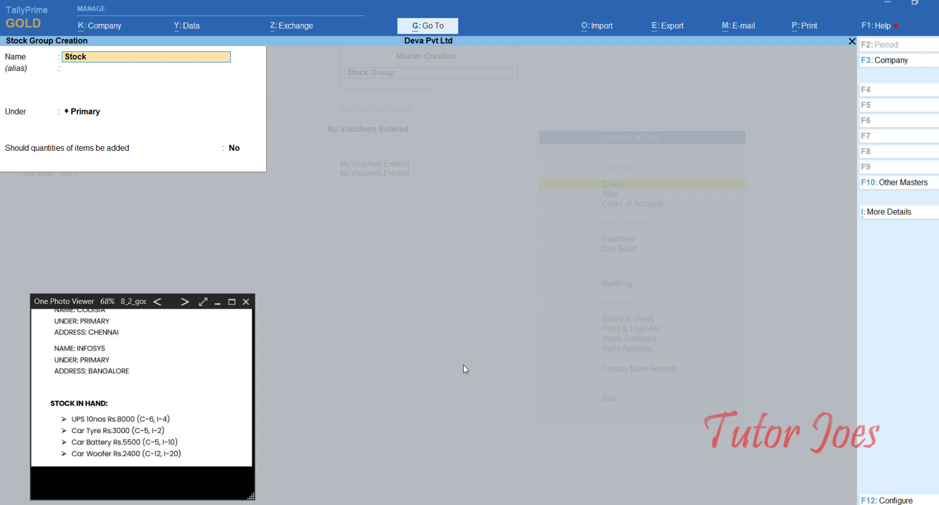
{"action": "type", "text": " in Hand"}
{"action": "key", "text": "Return"}
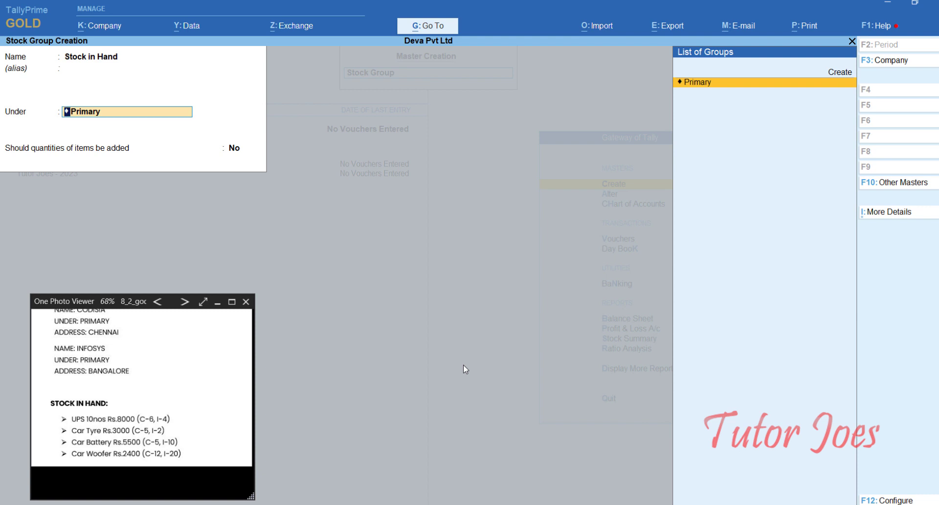
{"action": "key", "text": "Return"}
{"action": "type", "text": "yes"}
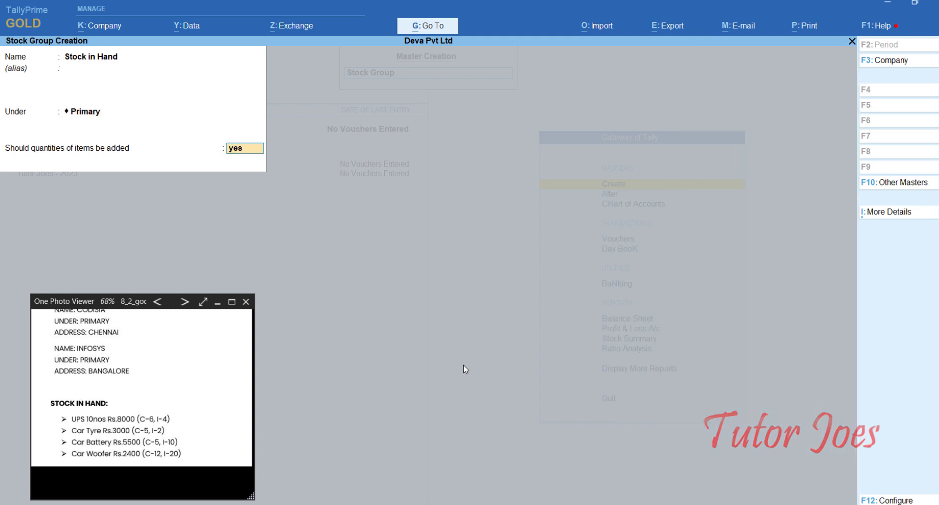
{"action": "key", "text": "Return"}
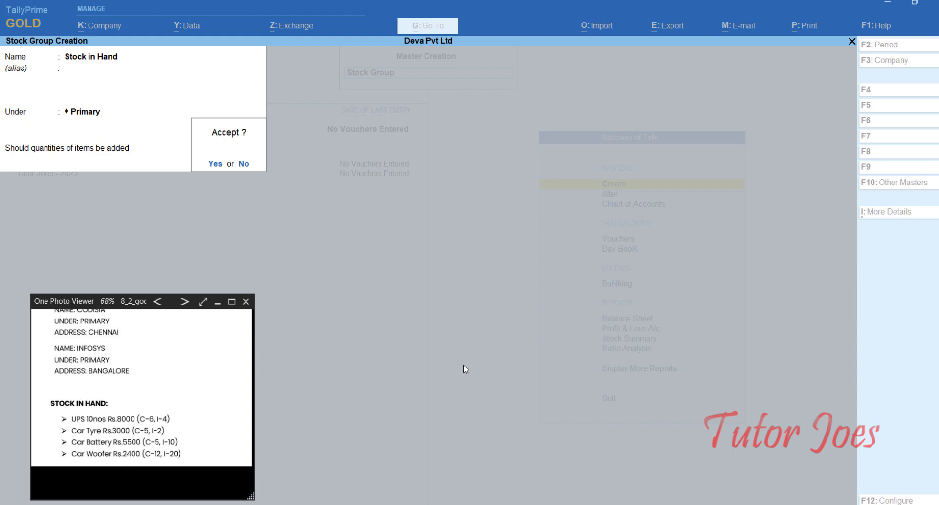
{"action": "key", "text": "y"}
{"action": "key", "text": "Escape"}
{"action": "key", "text": "y"}
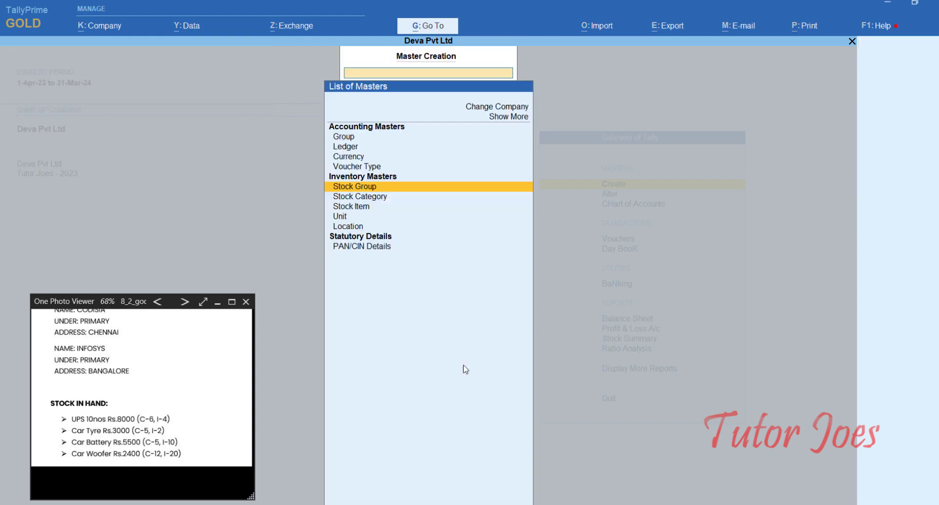
{"action": "key", "text": "Down"}
{"action": "key", "text": "Down"}
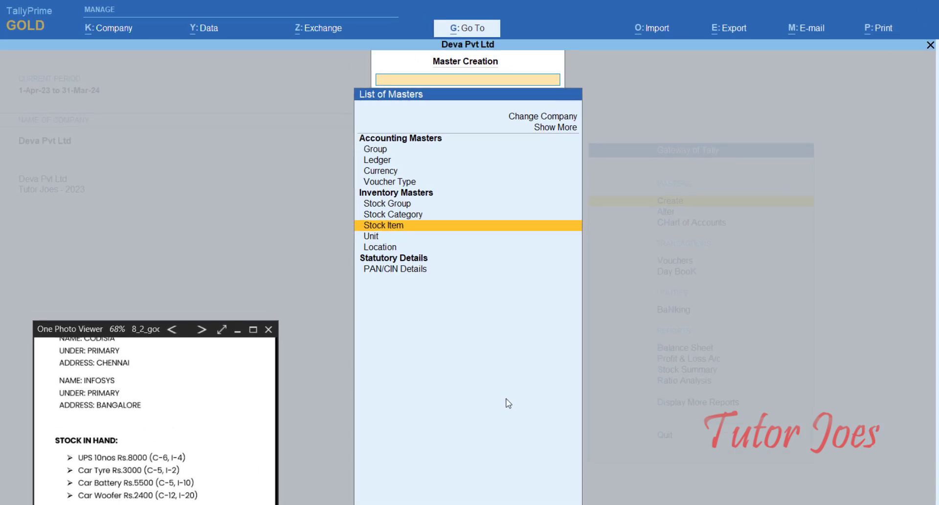
Save a unit with symbol nos, formal name Numbers and 0 decimal places, then leave the form.
{"action": "key", "text": "Down"}
{"action": "key", "text": "Return"}
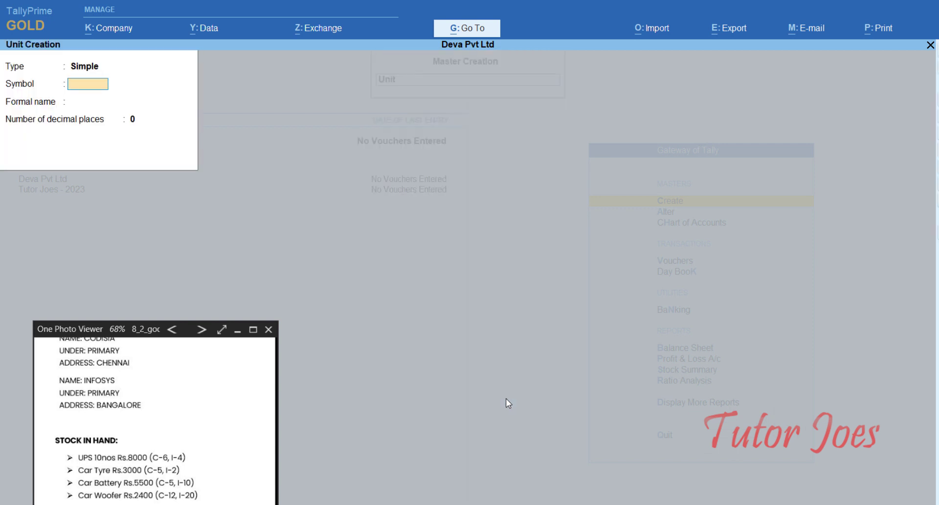
{"action": "type", "text": "nos"}
{"action": "key", "text": "Return"}
{"action": "key", "text": "Return"}
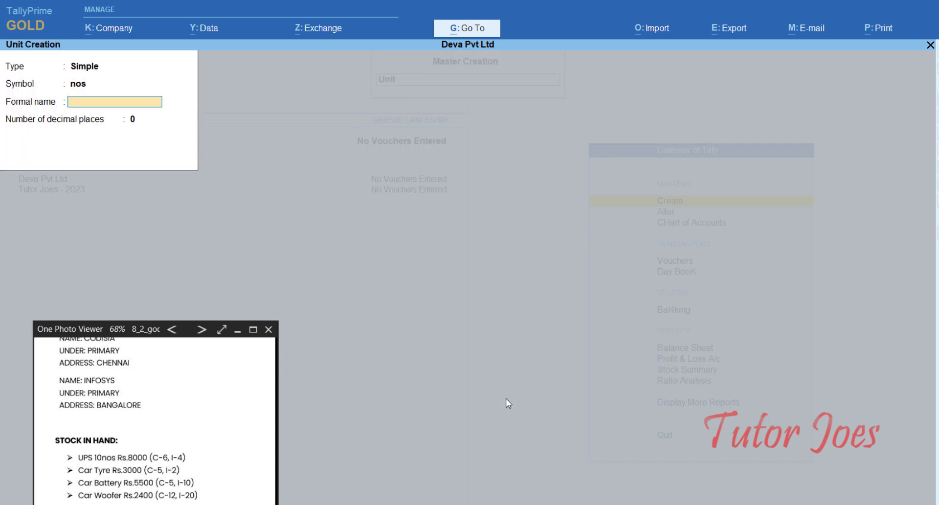
{"action": "key", "text": "shift+Tab"}
{"action": "type", "text": "Numbers"}
{"action": "key", "text": "Return"}
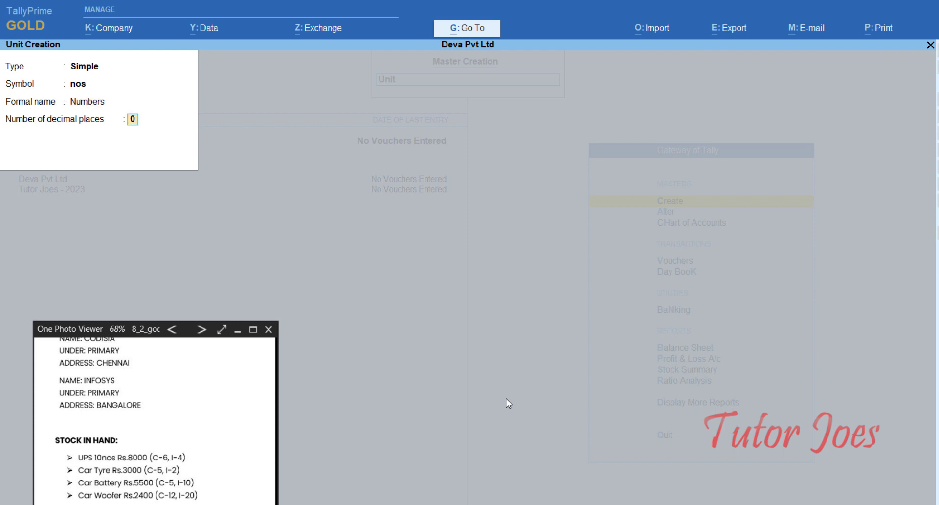
{"action": "key", "text": "Return"}
{"action": "key", "text": "Return"}
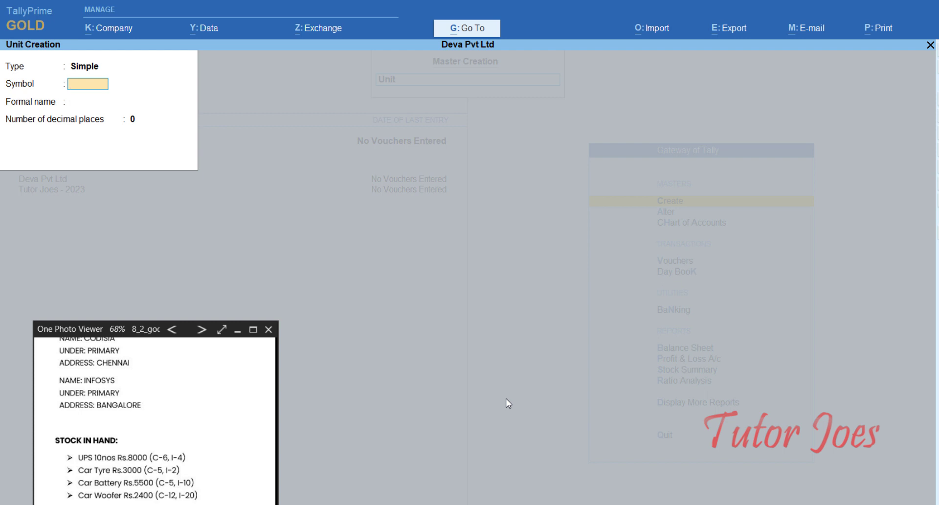
{"action": "key", "text": "Escape"}
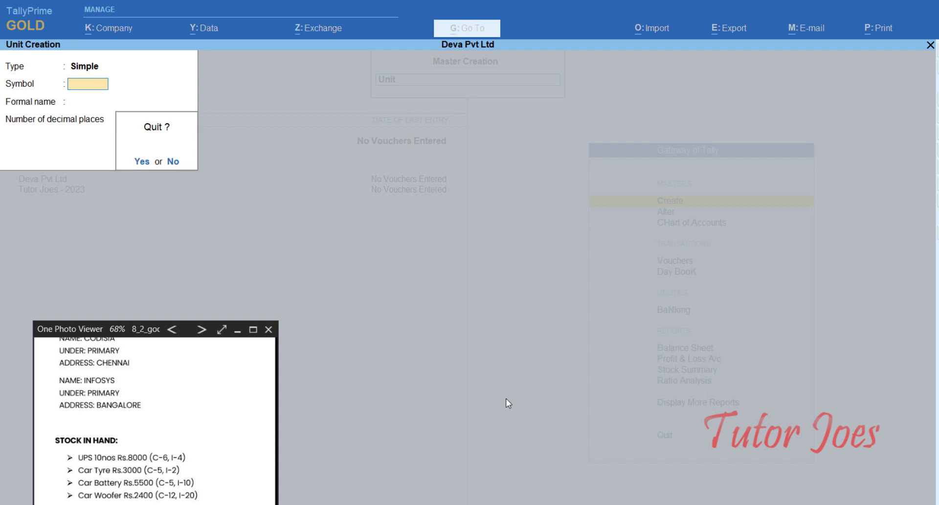
{"action": "key", "text": "Return"}
{"action": "key", "text": "Up"}
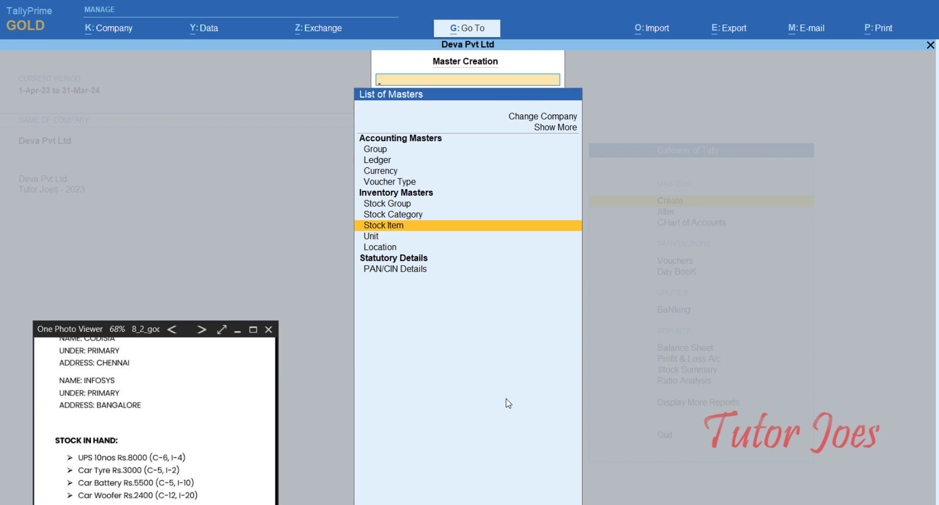
Start the UPS stock item under Stock in Hand in nos with opening quantity 10.
{"action": "key", "text": "Return"}
{"action": "type", "text": "U"}
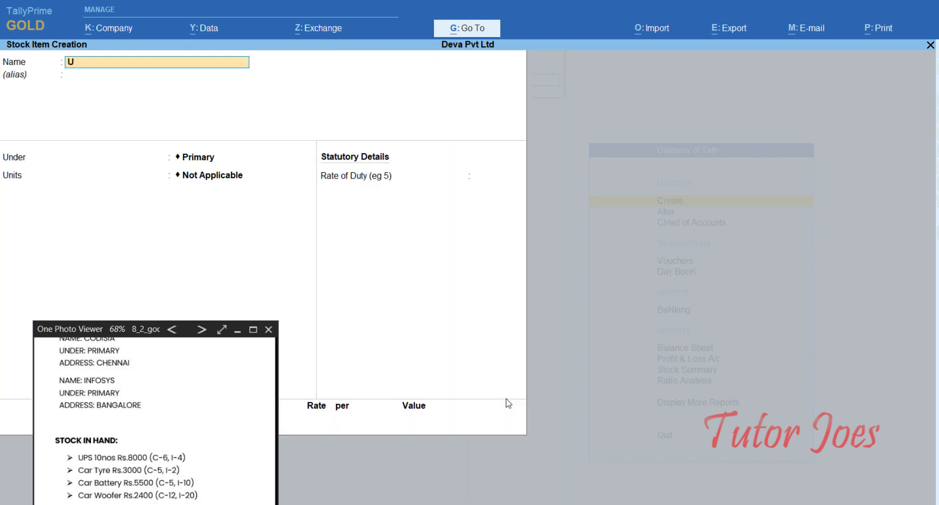
{"action": "type", "text": "PS"}
{"action": "key", "text": "Return"}
{"action": "key", "text": "Return"}
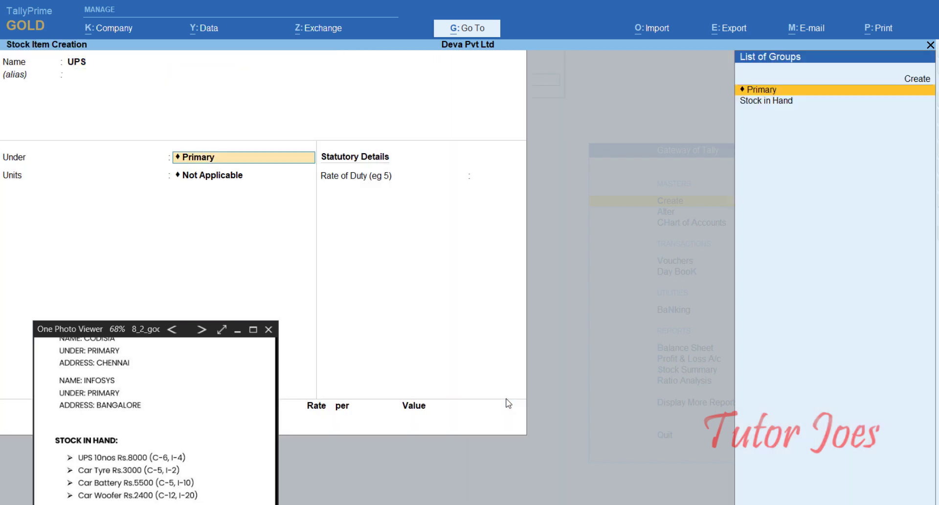
{"action": "type", "text": "S"}
{"action": "key", "text": "Return"}
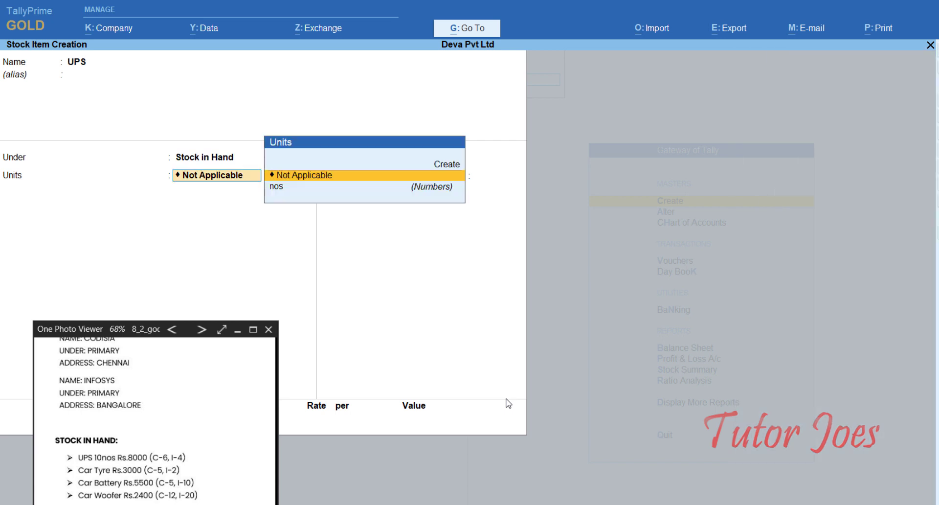
{"action": "key", "text": "Down"}
{"action": "key", "text": "Return"}
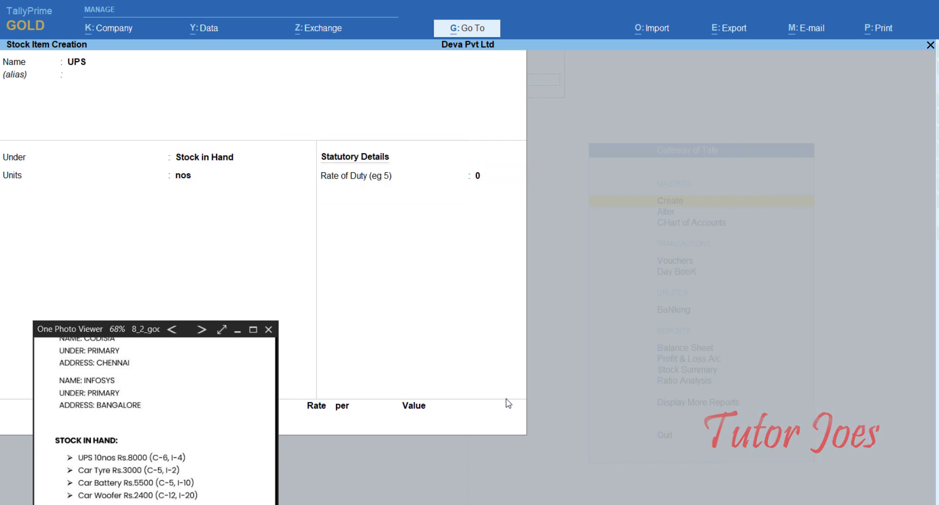
{"action": "key", "text": "Return"}
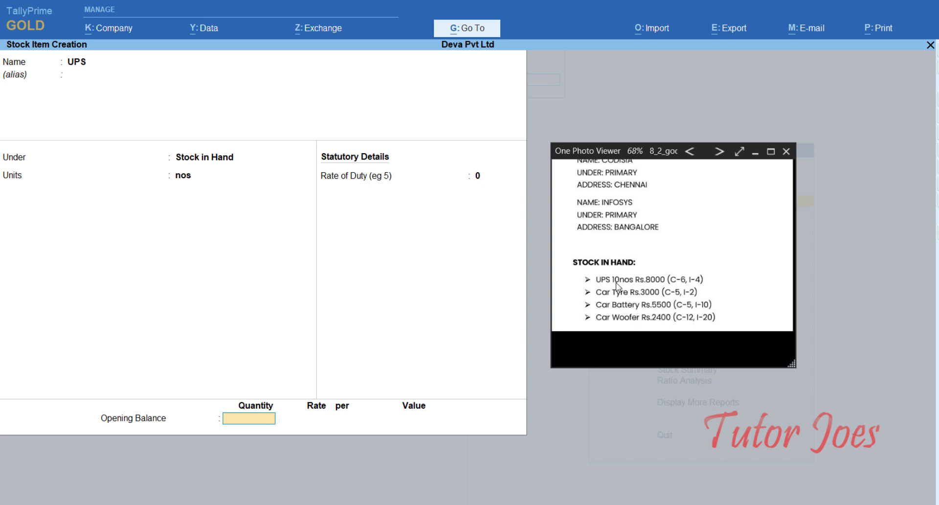
{"action": "type", "text": "11"}
{"action": "type", "text": "0"}
{"action": "key", "text": "Return"}
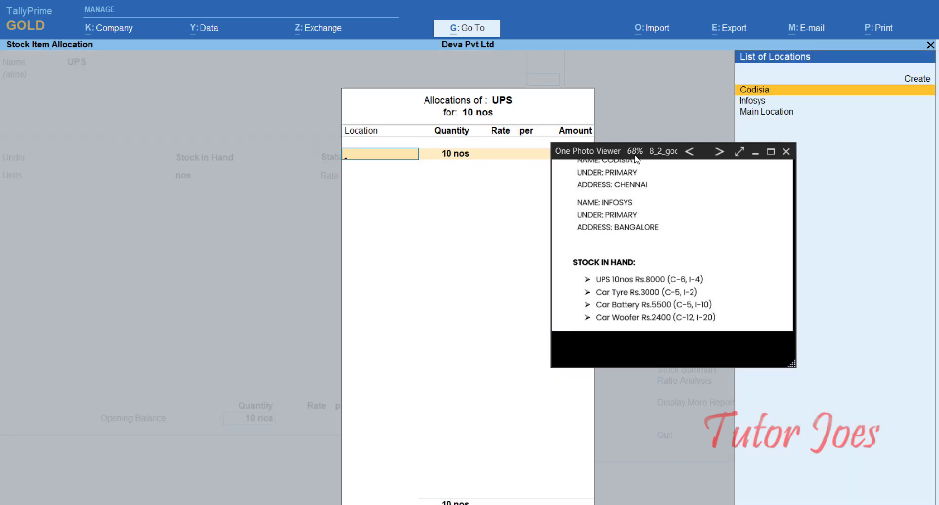
Allocate 6 nos to Codisia and 4 nos to Infosys, both at a rate of 8,000.
{"action": "left_click_drag", "start_coordinate": [641, 157], "coordinate": [711, 181]}
{"action": "left_click", "coordinate": [440, 251]}
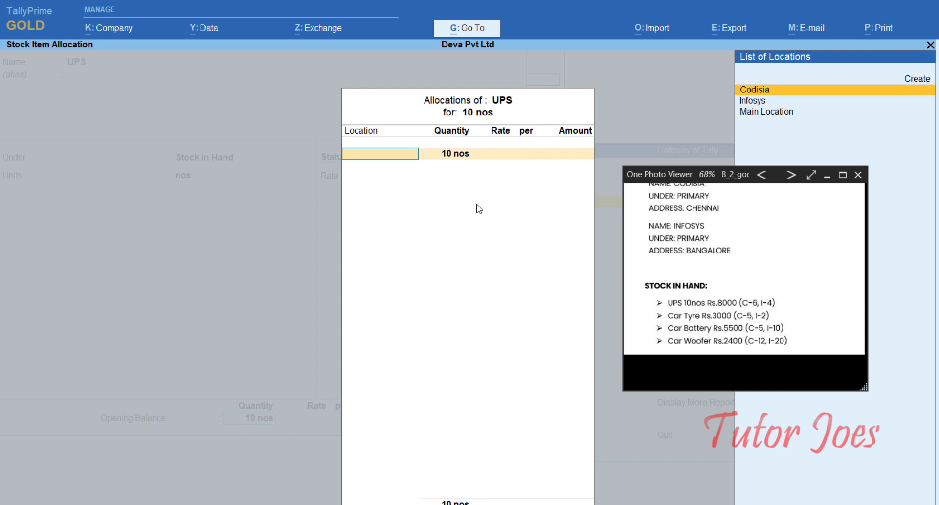
{"action": "type", "text": "C"}
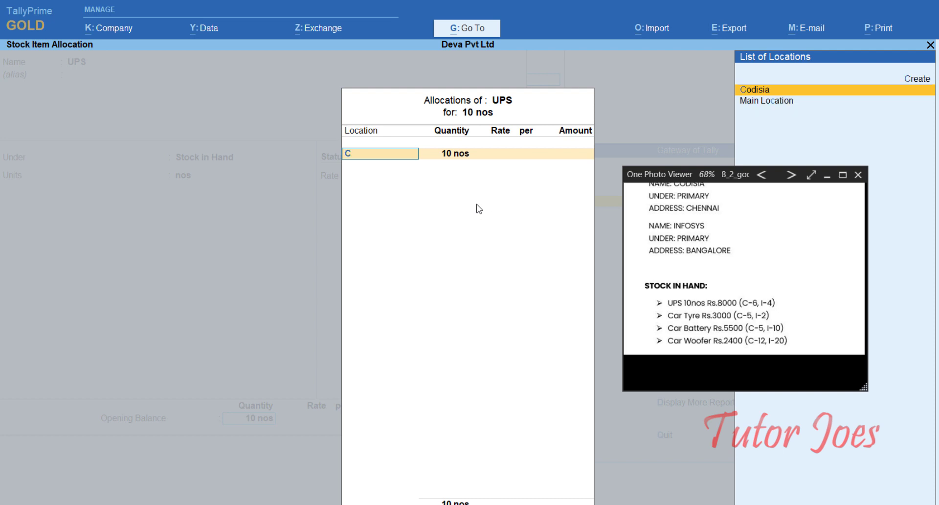
{"action": "key", "text": "Return"}
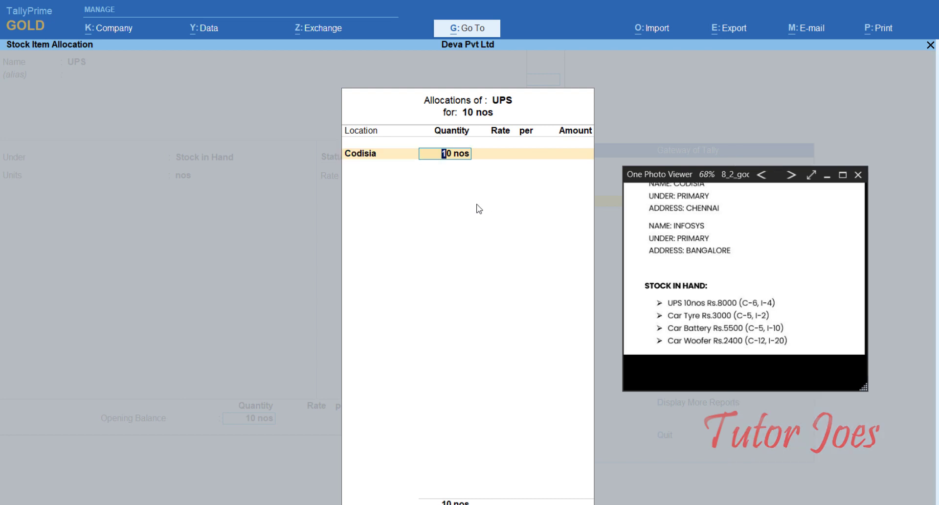
{"action": "type", "text": "6"}
{"action": "key", "text": "Return"}
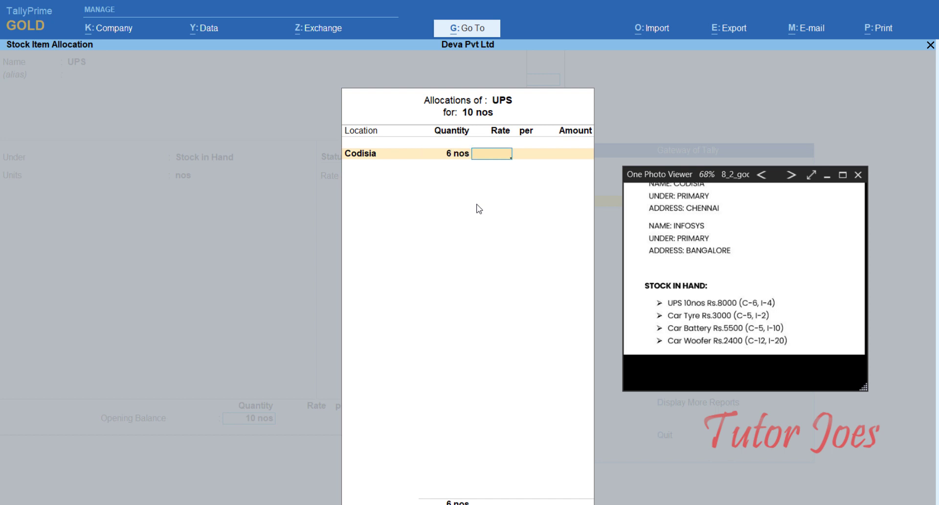
{"action": "type", "text": "8000"}
{"action": "key", "text": "Return"}
{"action": "key", "text": "Return"}
{"action": "key", "text": "Return"}
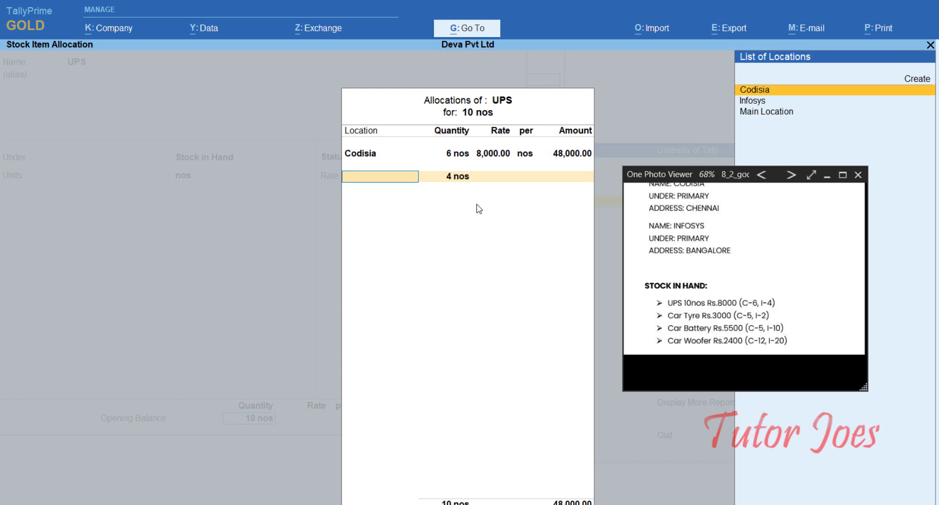
{"action": "key", "text": "Down"}
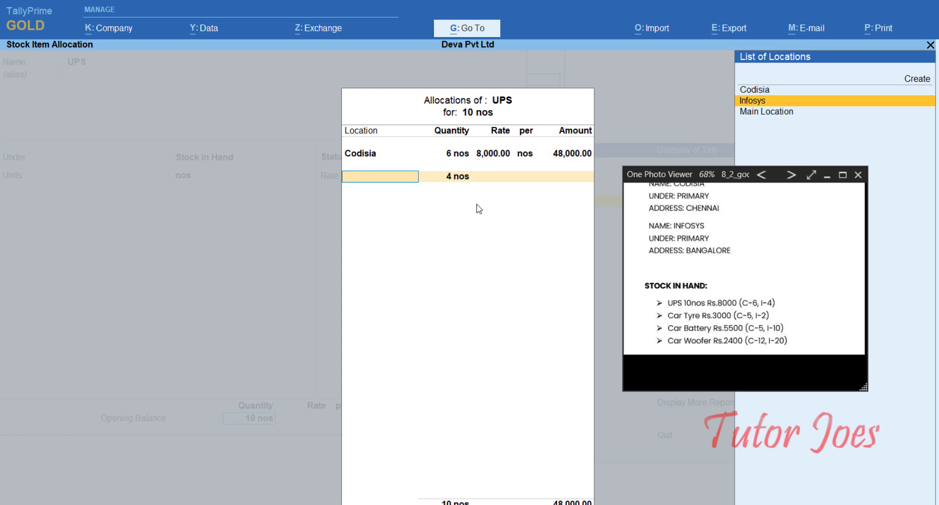
{"action": "key", "text": "Return"}
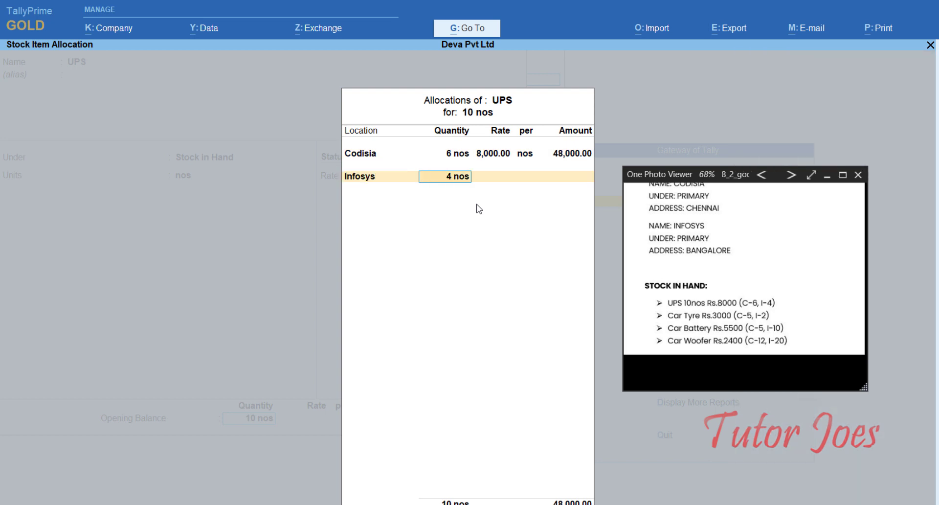
{"action": "key", "text": "Return"}
{"action": "type", "text": "800"}
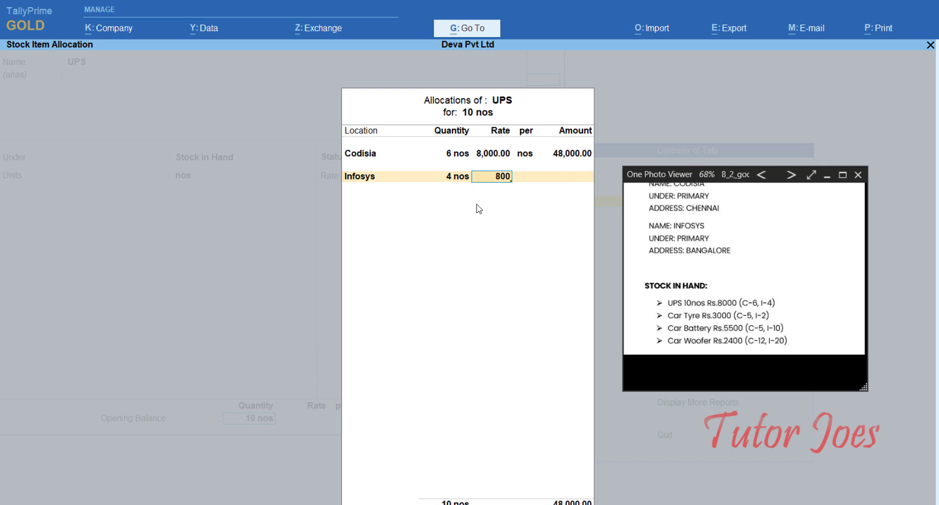
{"action": "type", "text": "0"}
{"action": "key", "text": "Return"}
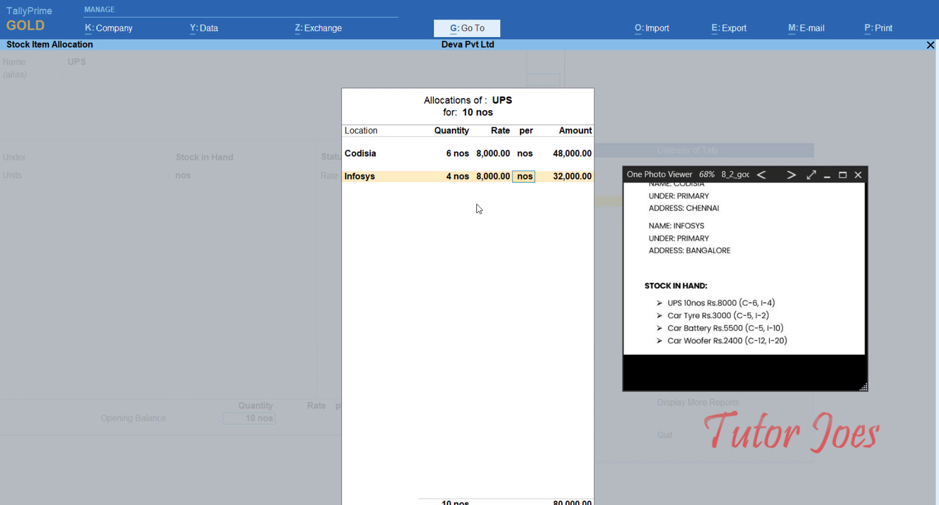
{"action": "key", "text": "Return"}
{"action": "key", "text": "Return"}
{"action": "key", "text": "Return"}
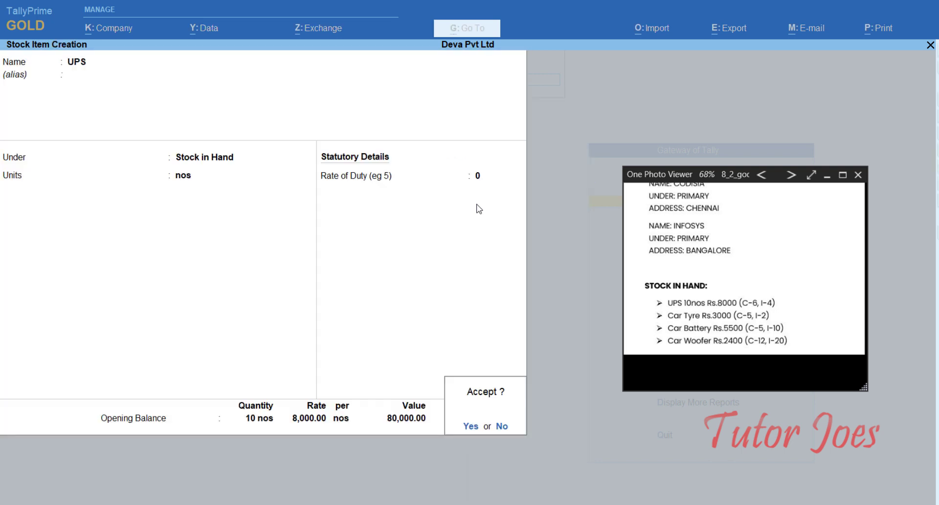
{"action": "key", "text": "Return"}
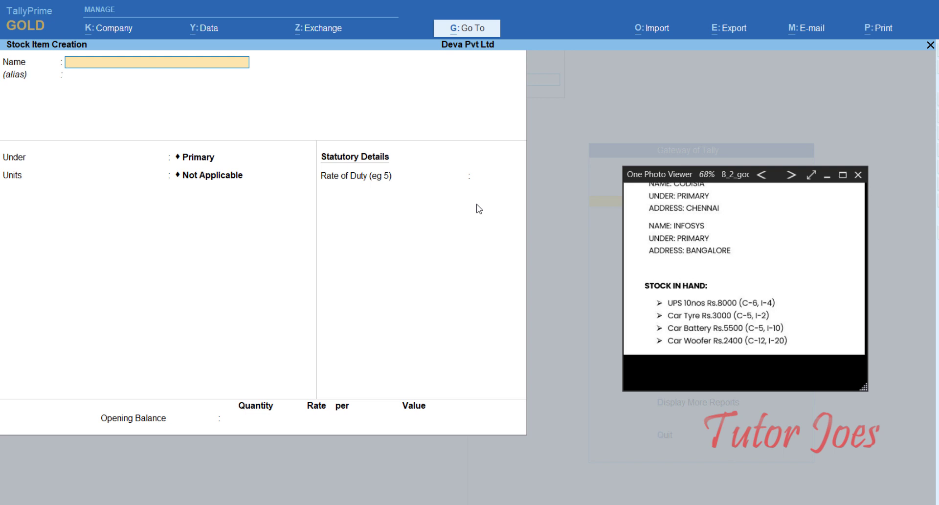
Enter Car Tyre under Stock in Hand, unit nos, with an opening quantity of 7.
{"action": "type", "text": "Car Tyre"}
{"action": "key", "text": "Return"}
{"action": "type", "text": "st"}
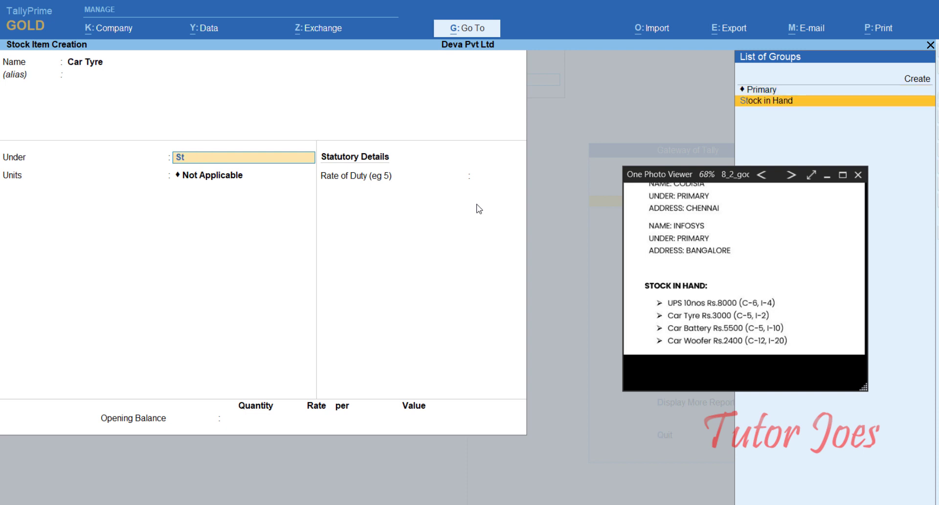
{"action": "key", "text": "Return"}
{"action": "type", "text": "nos"}
{"action": "key", "text": "Return"}
{"action": "key", "text": "Return"}
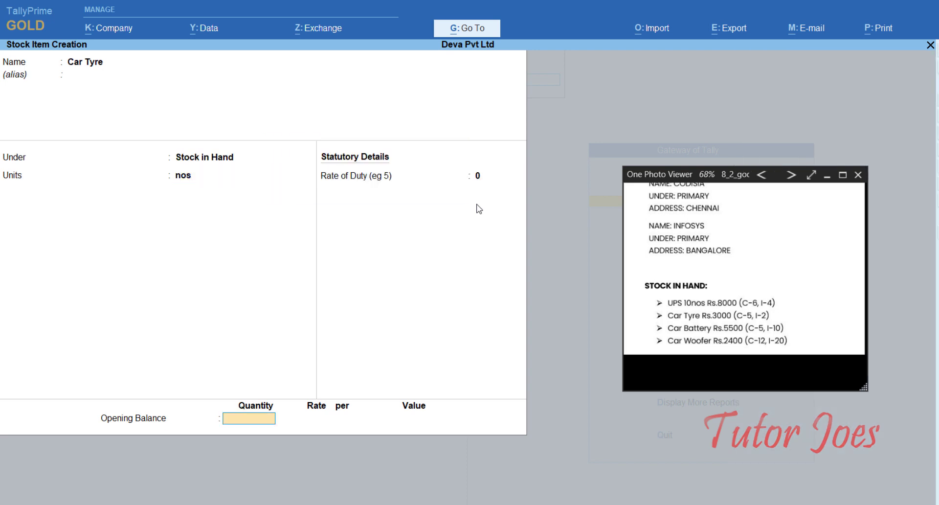
{"action": "type", "text": "7"}
{"action": "key", "text": "Return"}
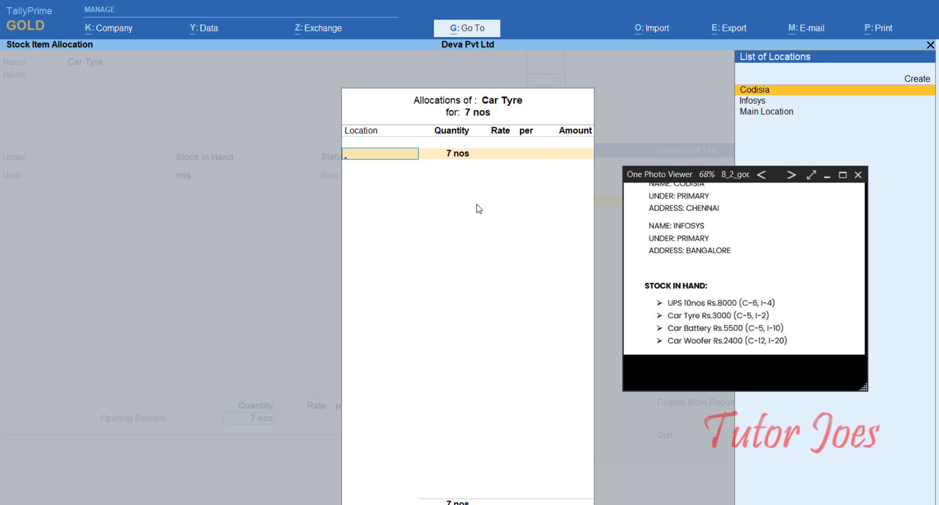
Allocate 5 nos to Codisia and 2 to Infosys at 3,000 each, then save the item.
{"action": "type", "text": "c"}
{"action": "key", "text": "Return"}
{"action": "type", "text": "5"}
{"action": "key", "text": "Return"}
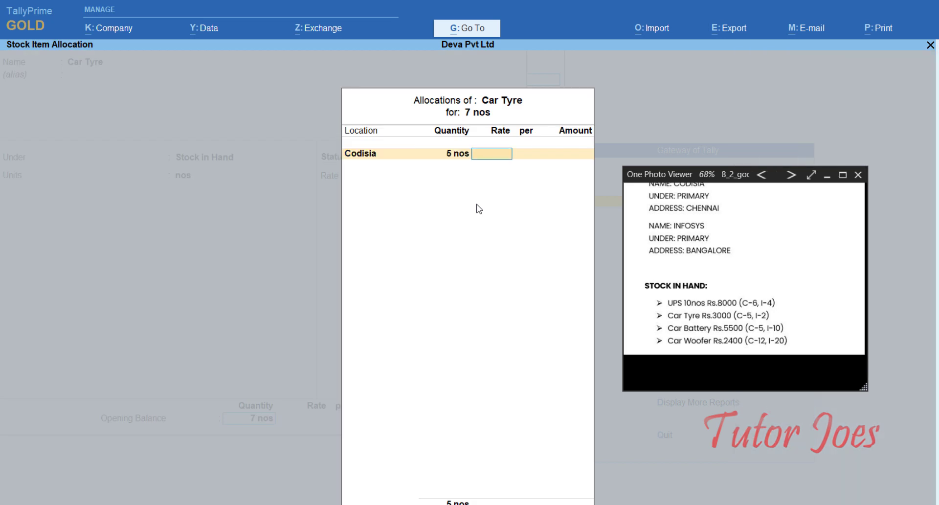
{"action": "type", "text": "3000"}
{"action": "key", "text": "Return"}
{"action": "key", "text": "Return"}
{"action": "key", "text": "Return"}
{"action": "key", "text": "Down"}
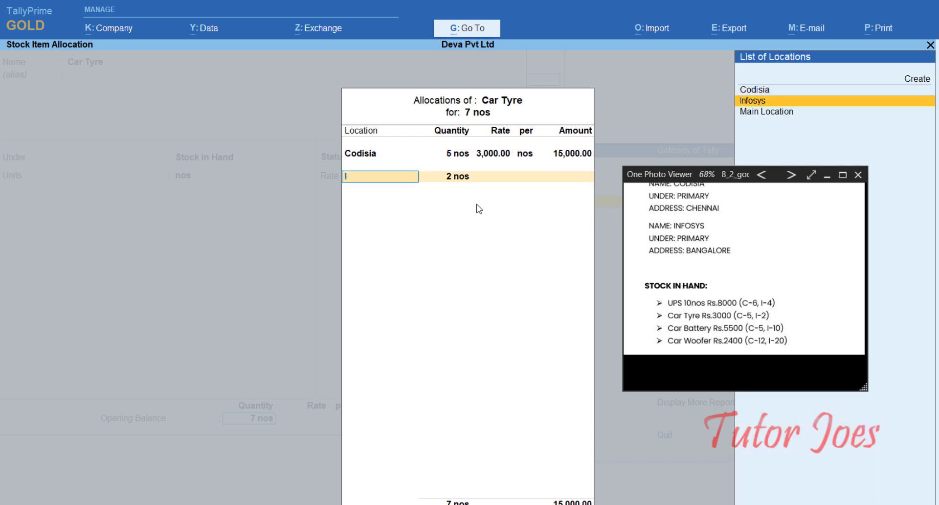
{"action": "key", "text": "Return"}
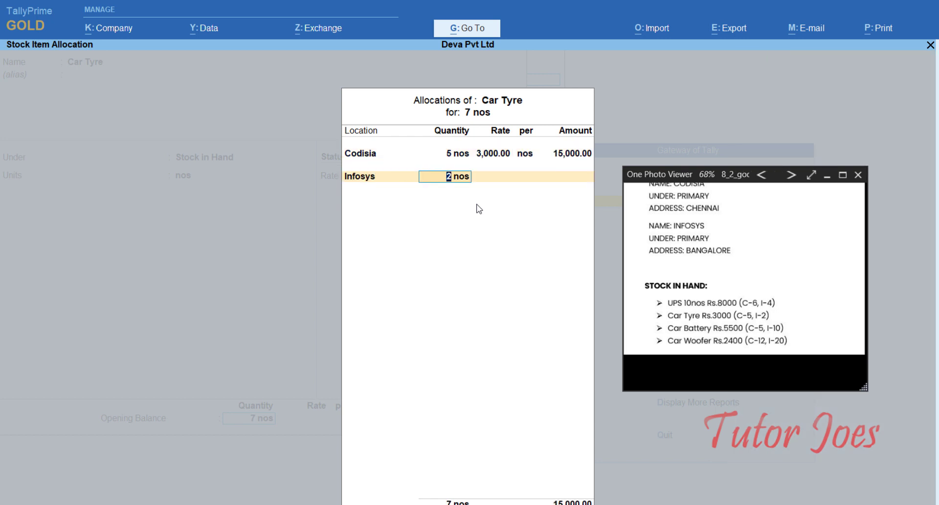
{"action": "key", "text": "Return"}
{"action": "type", "text": "30000"}
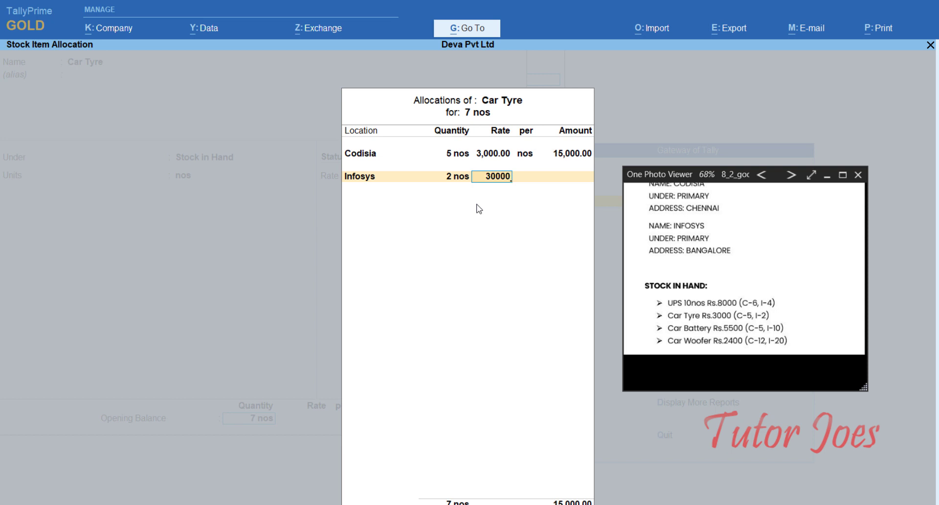
{"action": "key", "text": "BackSpace"}
{"action": "key", "text": "Return"}
{"action": "key", "text": "Return"}
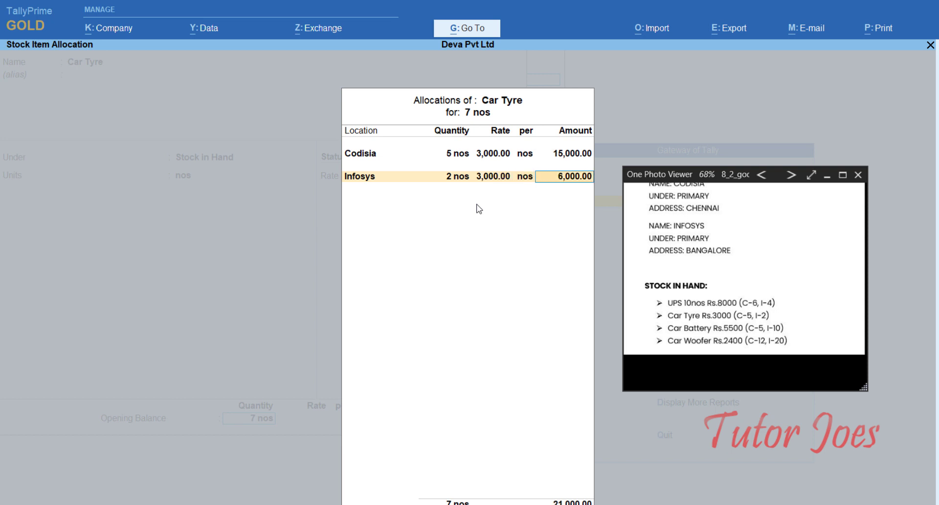
{"action": "key", "text": "Return"}
{"action": "key", "text": "Return"}
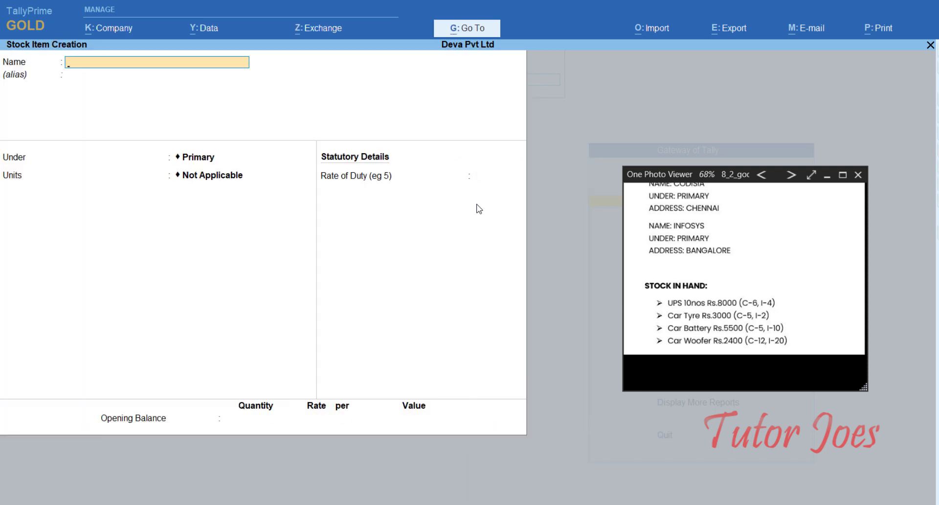
Enter Car Battery under Stock in Hand in nos with an opening quantity of 15.
{"action": "type", "text": "Car Battery"}
{"action": "key", "text": "Return"}
{"action": "key", "text": "Return"}
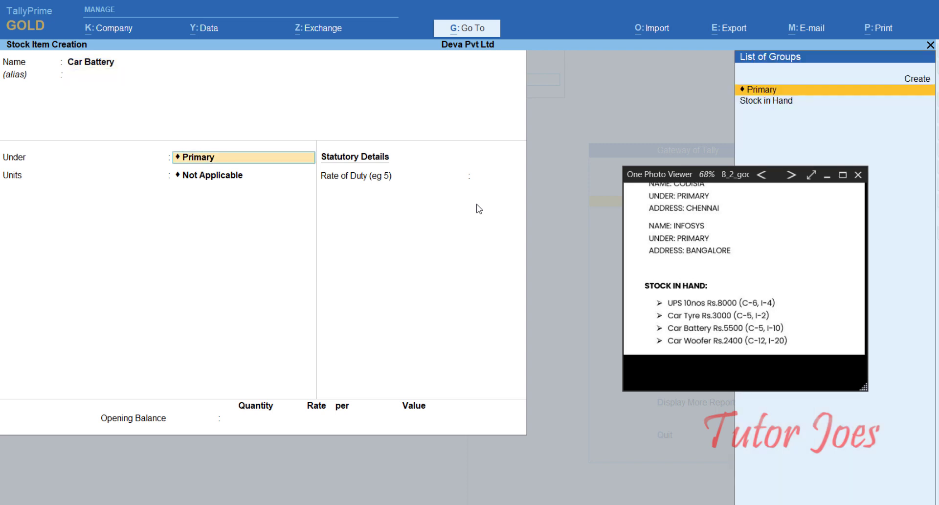
{"action": "key", "text": "Down"}
{"action": "key", "text": "Return"}
{"action": "key", "text": "Down"}
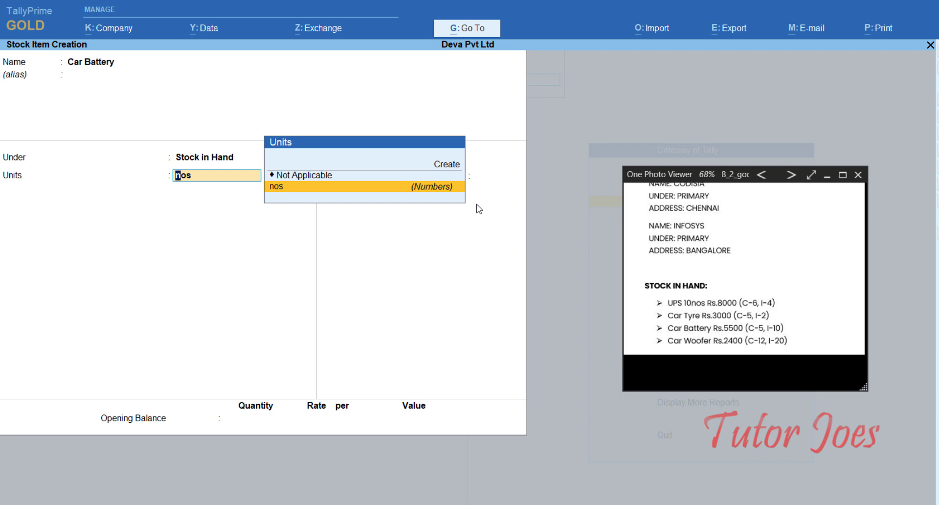
{"action": "key", "text": "Return"}
{"action": "key", "text": "Return"}
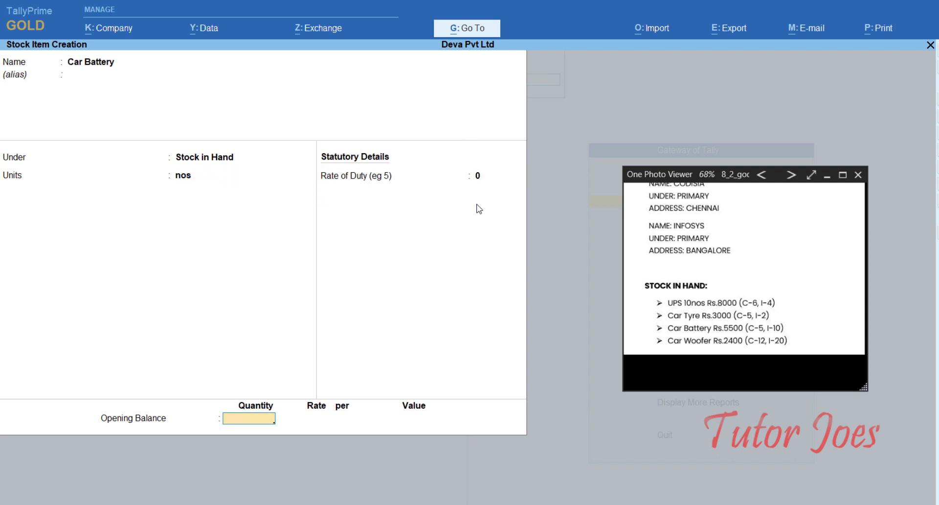
{"action": "type", "text": "15"}
{"action": "key", "text": "Return"}
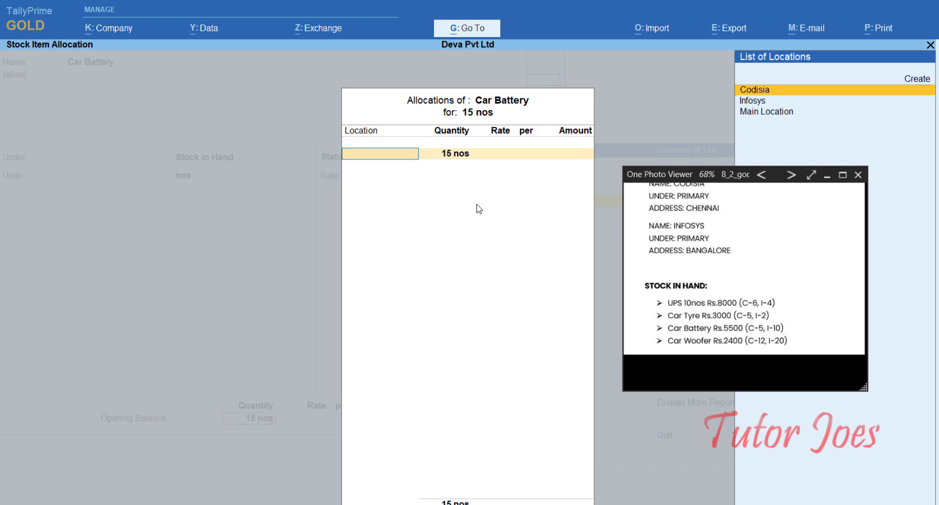
Allocate 5 nos to Codisia and 10 to Infosys at 5,500 each, then save.
{"action": "key", "text": "Return"}
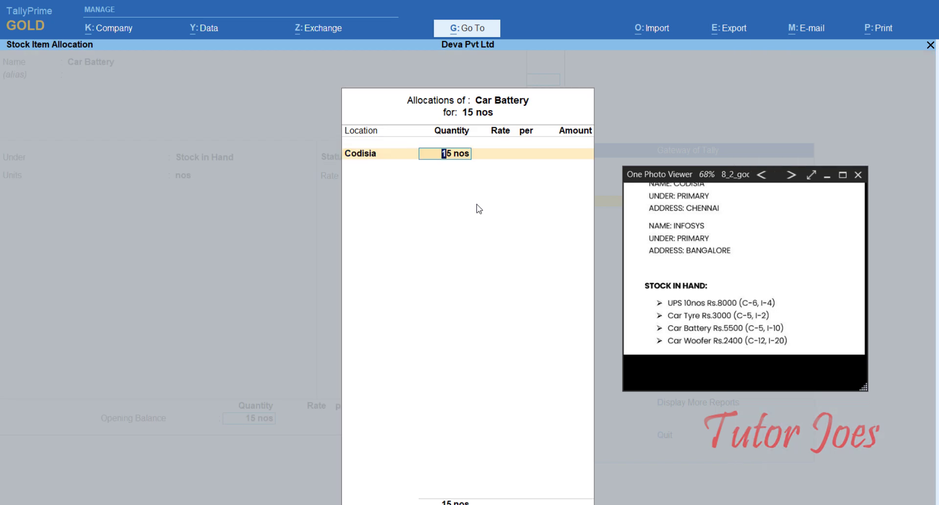
{"action": "type", "text": "5"}
{"action": "key", "text": "Return"}
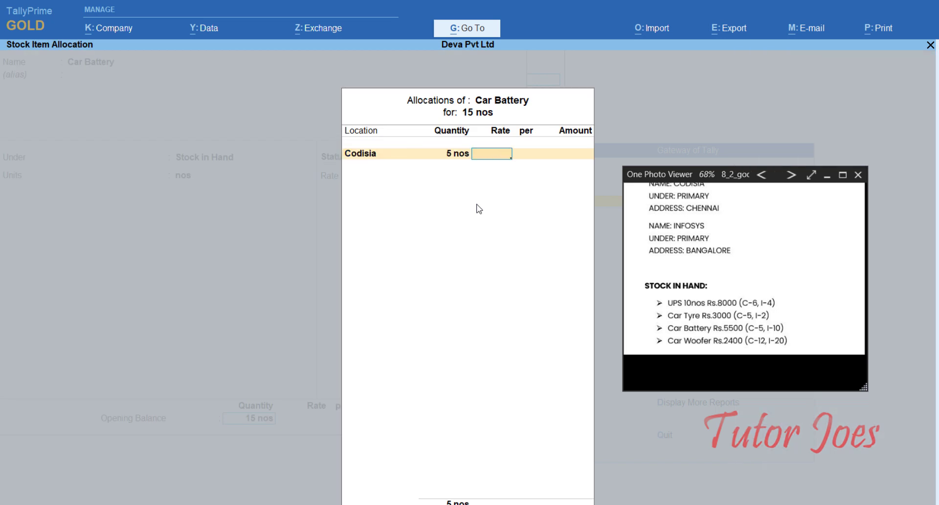
{"action": "type", "text": "5500"}
{"action": "key", "text": "Return"}
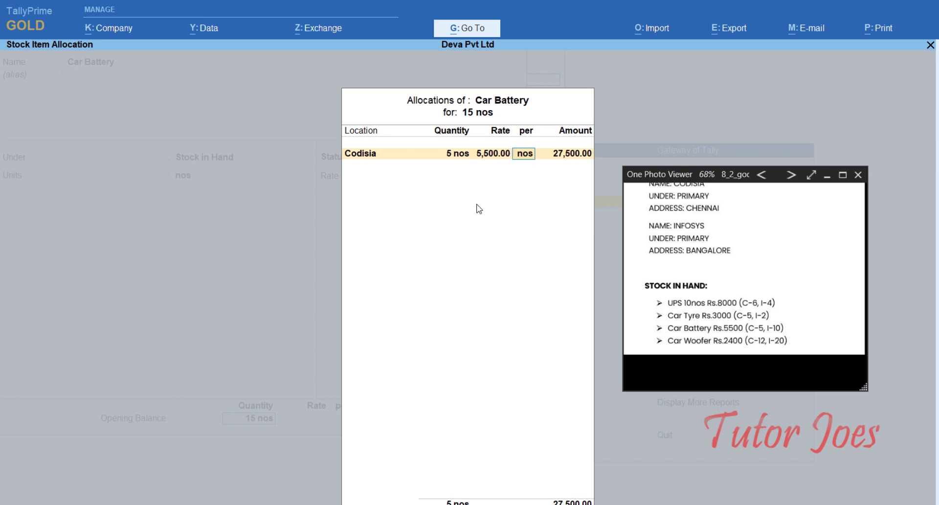
{"action": "key", "text": "Return"}
{"action": "type", "text": "in"}
{"action": "key", "text": "Return"}
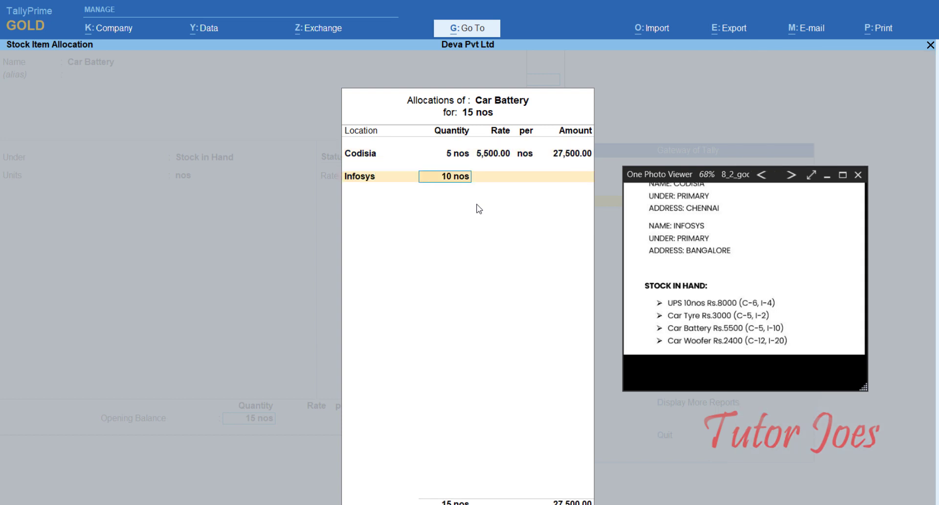
{"action": "key", "text": "Return"}
{"action": "type", "text": "5500"}
{"action": "key", "text": "Return"}
{"action": "key", "text": "Return"}
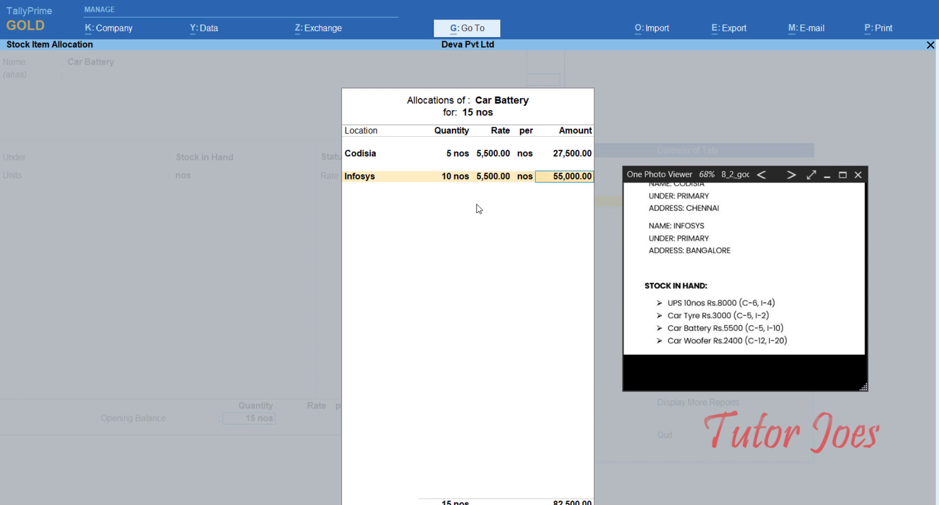
{"action": "key", "text": "Return"}
{"action": "key", "text": "Return"}
{"action": "key", "text": "Return"}
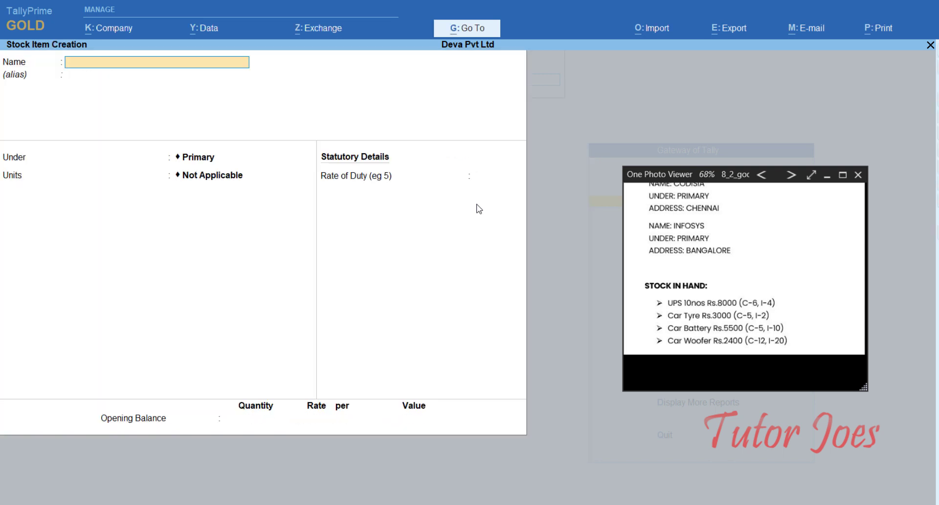
Enter Car Woofer under Stock in Hand in nos with an opening quantity of 32.
{"action": "type", "text": "Car Woofer"}
{"action": "key", "text": "Return"}
{"action": "key", "text": "Return"}
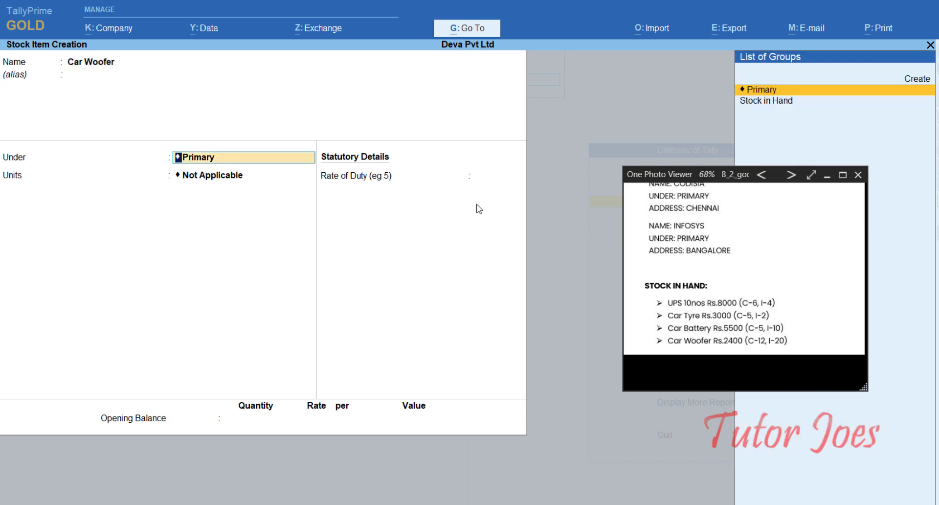
{"action": "type", "text": "S"}
{"action": "key", "text": "Return"}
{"action": "type", "text": "nos"}
{"action": "key", "text": "Return"}
{"action": "key", "text": "Return"}
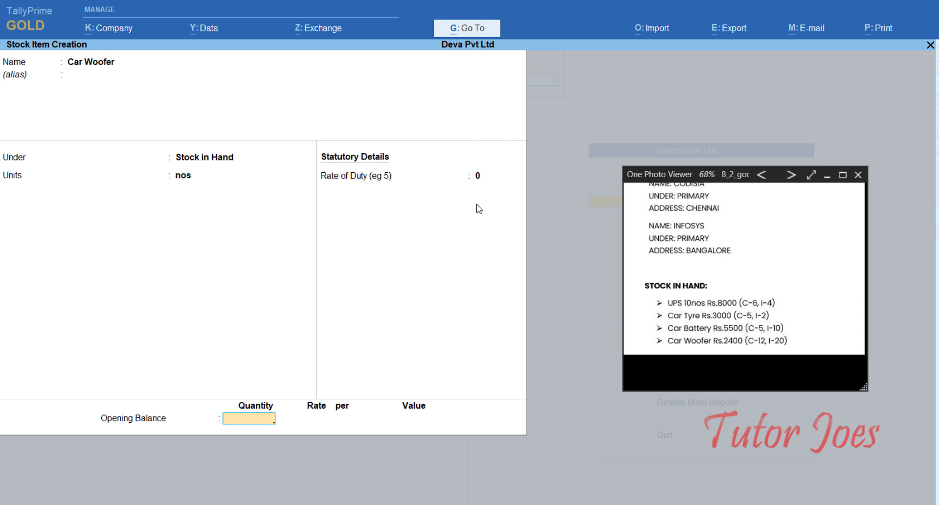
{"action": "type", "text": "32"}
{"action": "key", "text": "Return"}
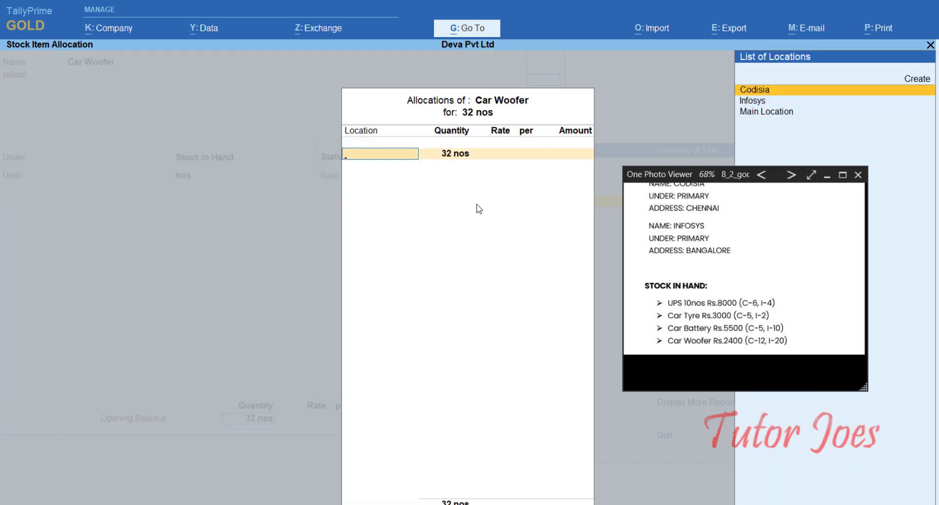
Allocate 12 nos to Codisia and 20 to Infosys at 2,400 each, then save.
{"action": "type", "text": "c"}
{"action": "key", "text": "Return"}
{"action": "type", "text": "12"}
{"action": "key", "text": "Return"}
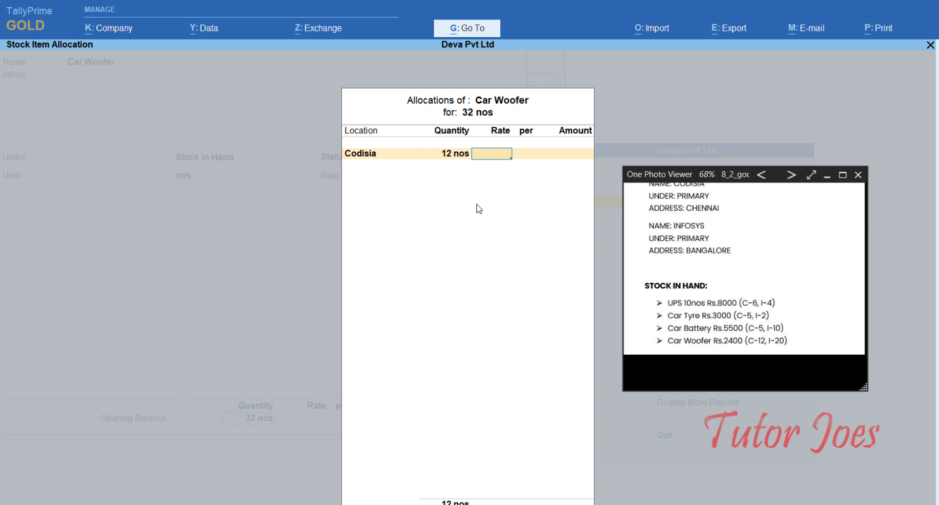
{"action": "type", "text": "2400"}
{"action": "key", "text": "Return"}
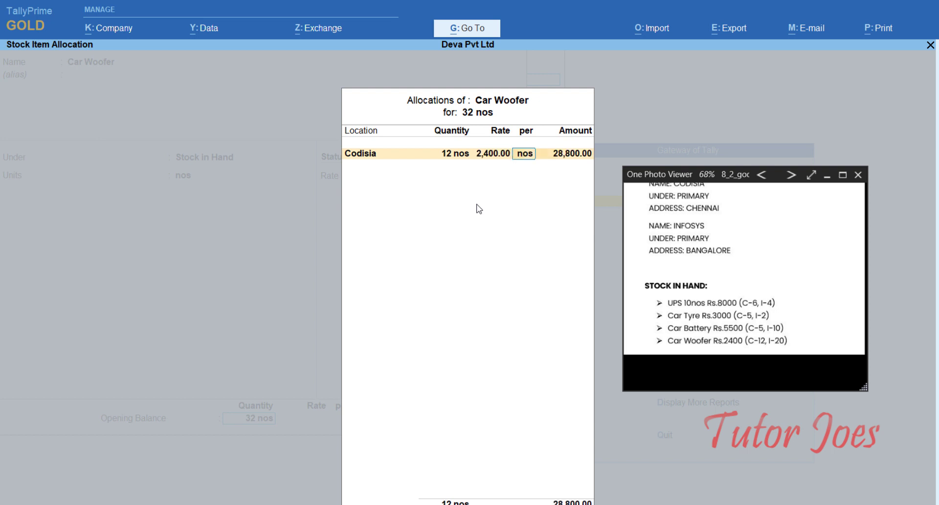
{"action": "key", "text": "Return"}
{"action": "key", "text": "Return"}
{"action": "type", "text": "In"}
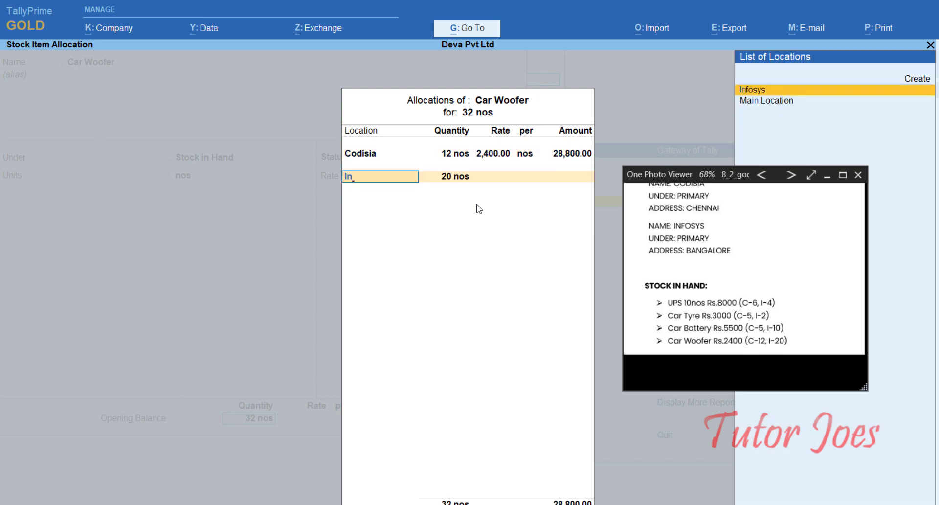
{"action": "key", "text": "Return"}
{"action": "key", "text": "Return"}
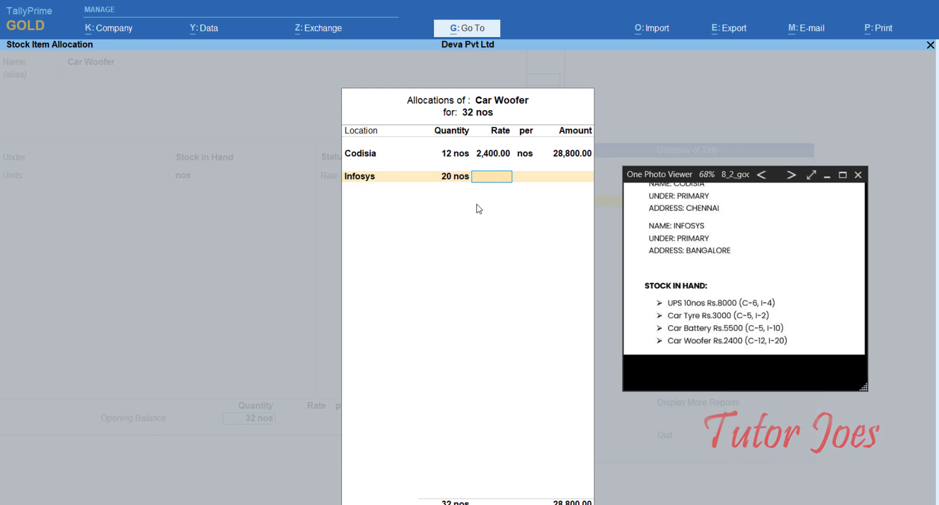
{"action": "type", "text": "2400"}
{"action": "key", "text": "Return"}
{"action": "key", "text": "Return"}
{"action": "key", "text": "Return"}
{"action": "key", "text": "Return"}
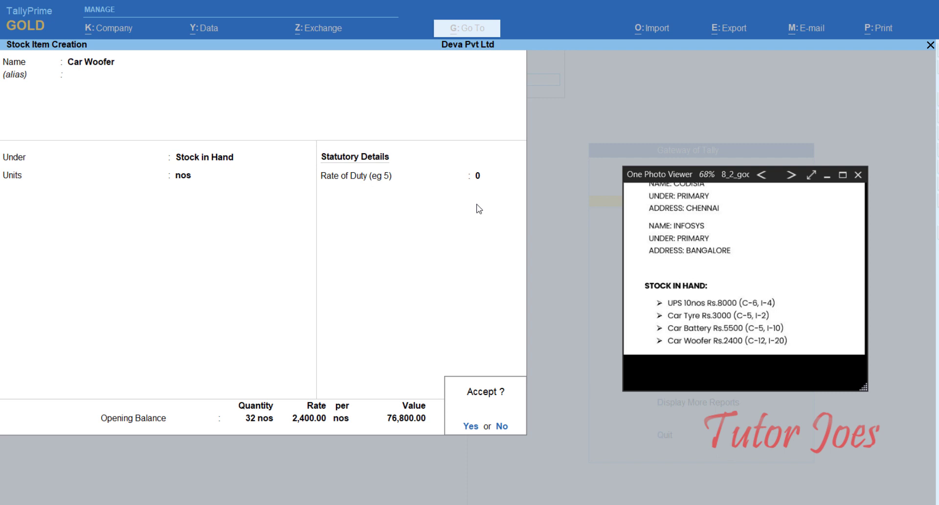
{"action": "key", "text": "Return"}
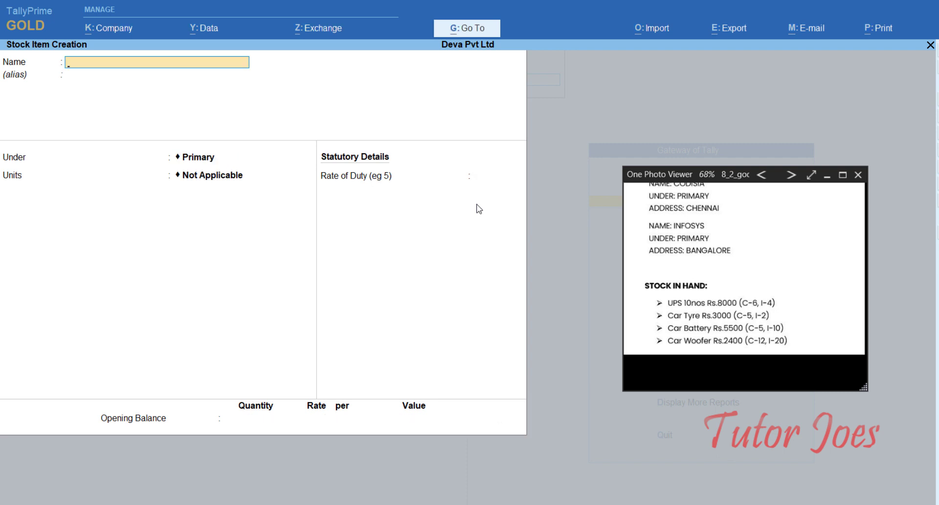
Quit Stock Item Creation, close the photo viewer, and reopen Ledger Creation from the masters list.
{"action": "key", "text": "Escape"}
{"action": "key", "text": "Return"}
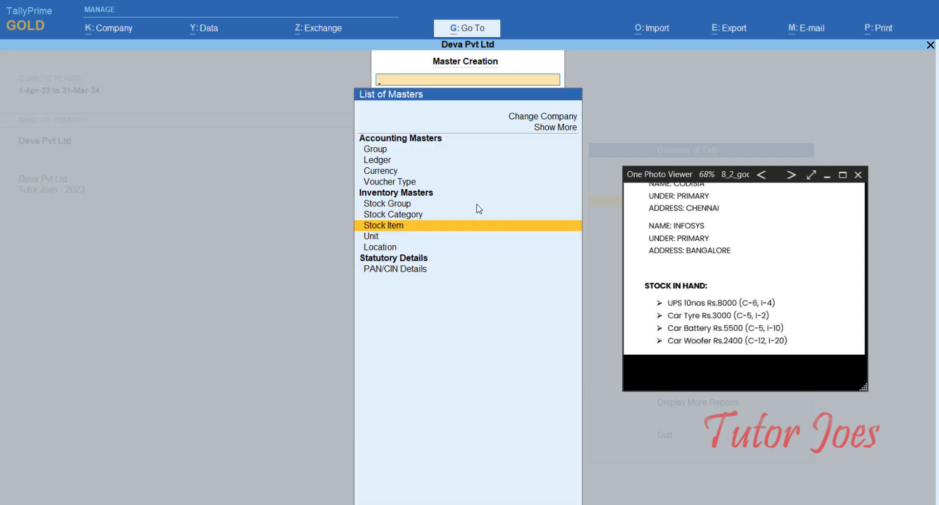
{"action": "left_click", "coordinate": [827, 175]}
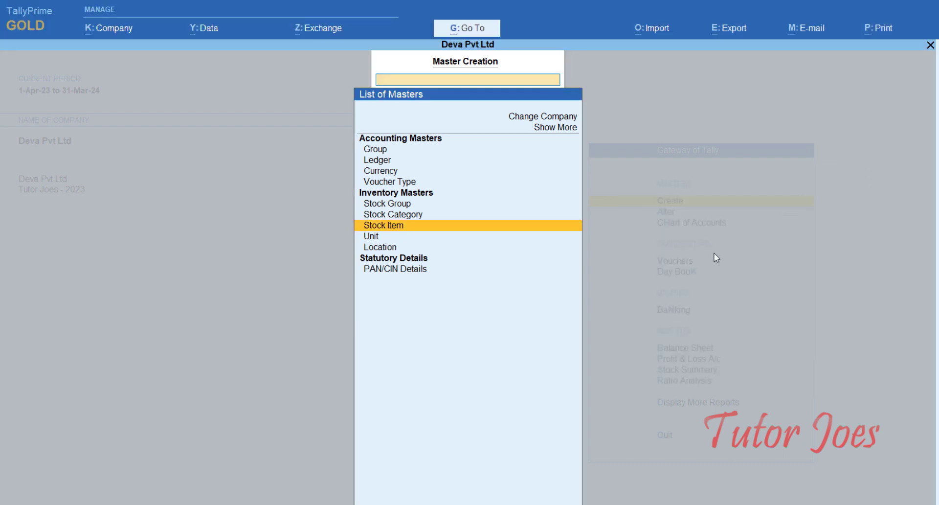
{"action": "key", "text": "Escape"}
{"action": "key", "text": "Up"}
{"action": "key", "text": "Down"}
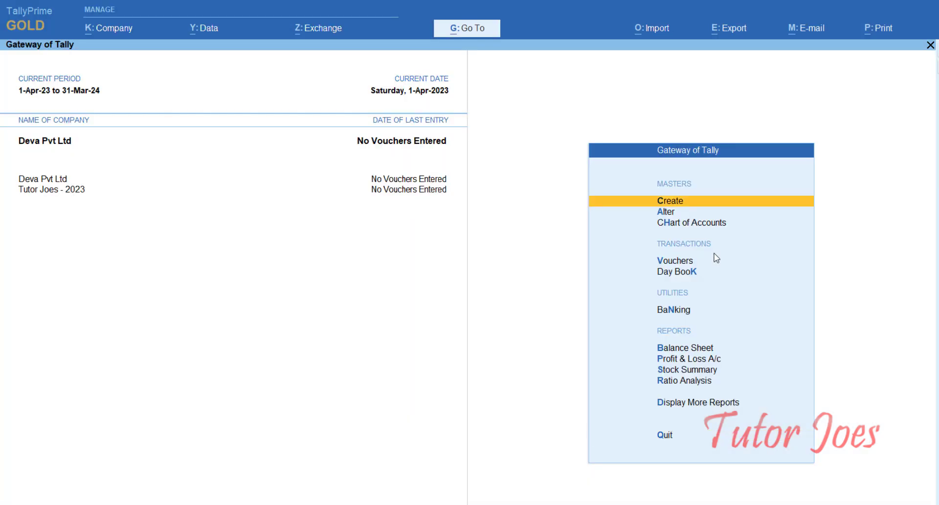
{"action": "key", "text": "Return"}
{"action": "key", "text": "Down"}
{"action": "key", "text": "Return"}
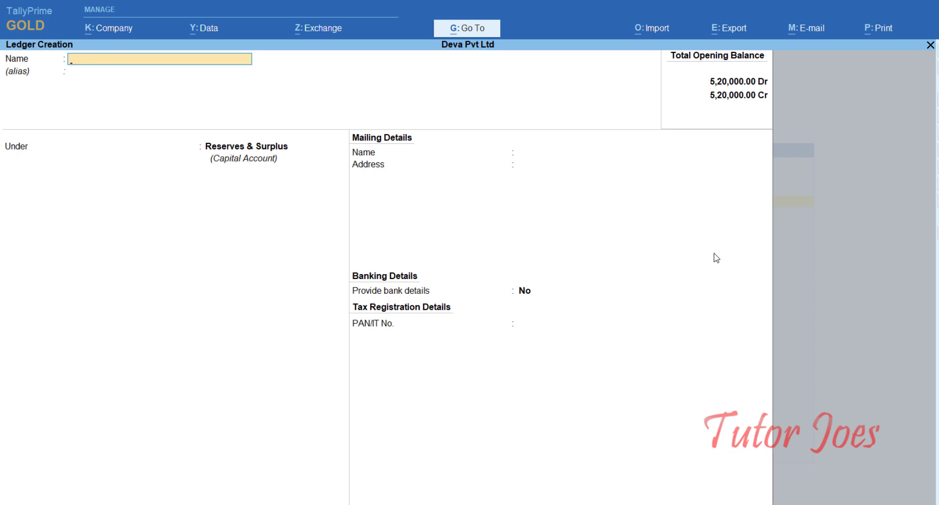
Quit Ledger Creation without saving, return to Gateway of Tally, and review the transaction list image.
{"action": "key", "text": "Escape"}
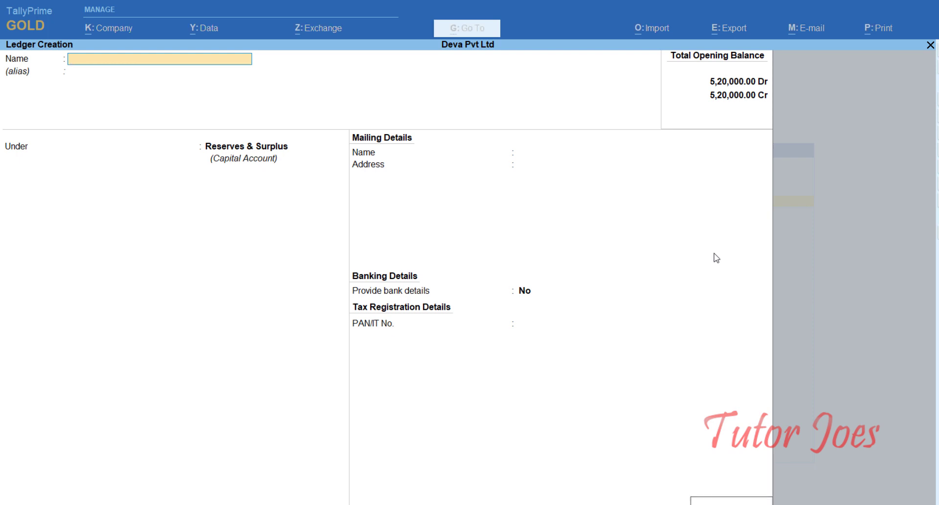
{"action": "key", "text": "Return"}
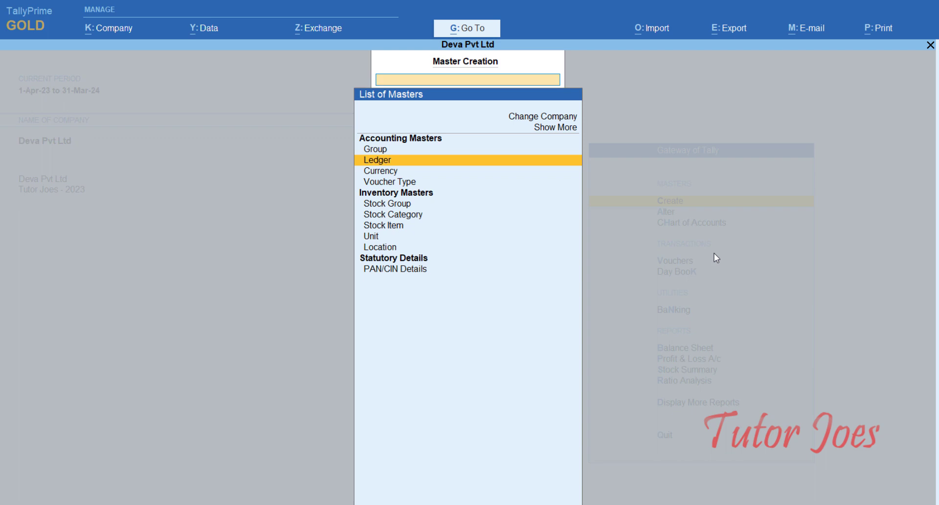
{"action": "key", "text": "Escape"}
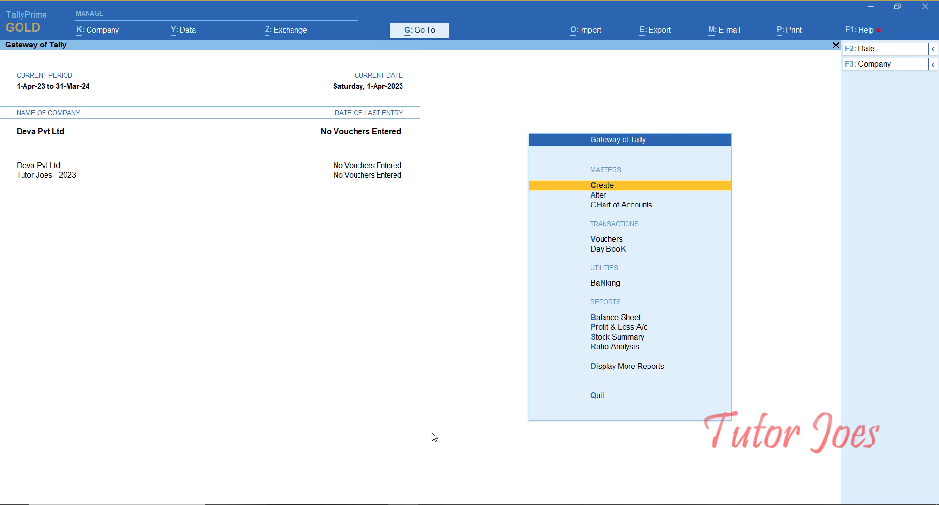
{"action": "key", "text": "alt+Tab"}
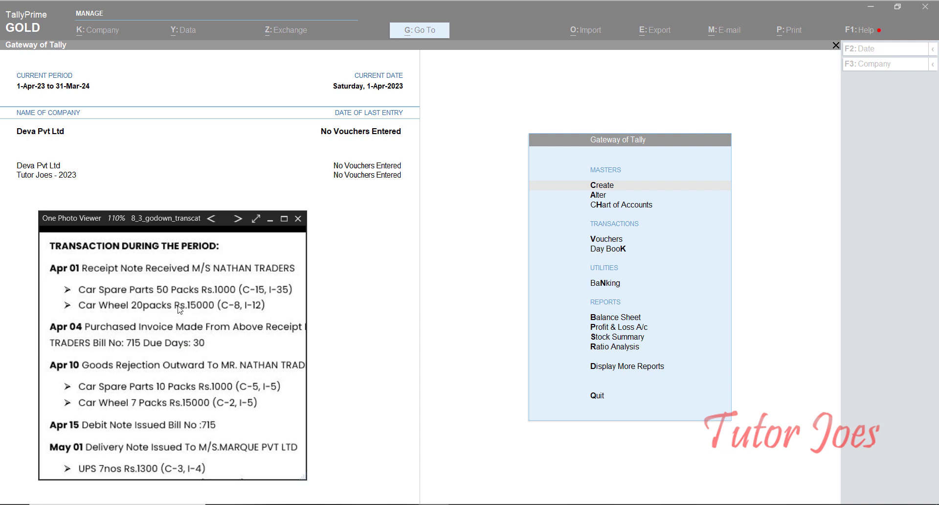
{"action": "left_click", "coordinate": [389, 298]}
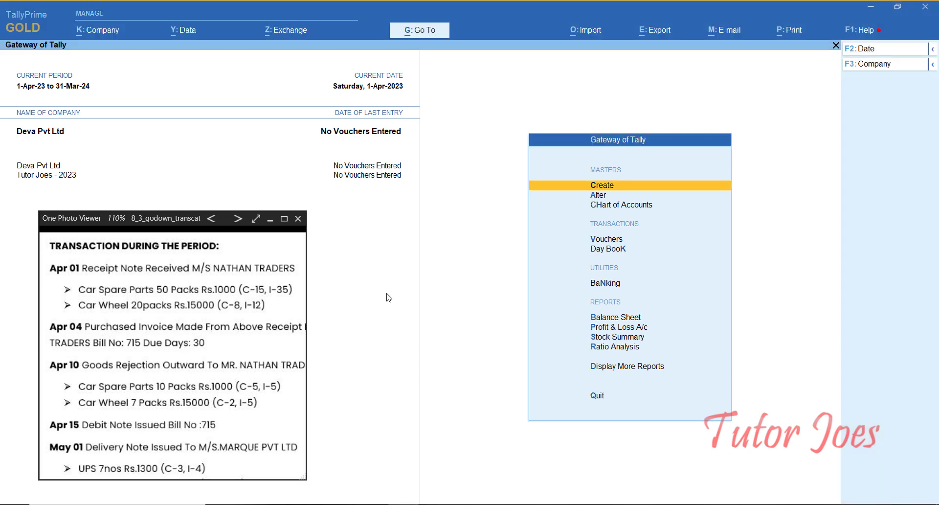
{"action": "key", "text": "Down"}
{"action": "key", "text": "Down"}
{"action": "key", "text": "Down"}
{"action": "key", "text": "Down"}
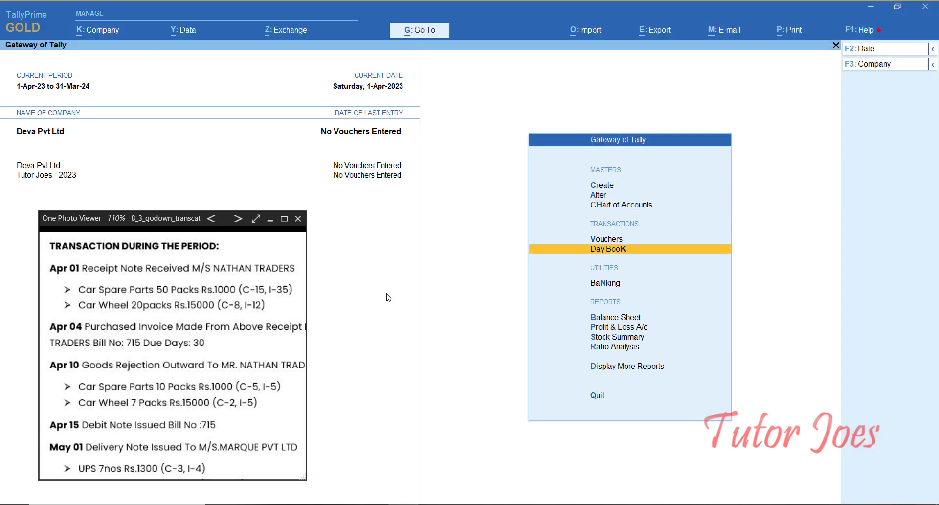
{"action": "key", "text": "Up"}
Open voucher entry and pick Receipt Note from the full voucher type list, including inactive types.
{"action": "key", "text": "Return"}
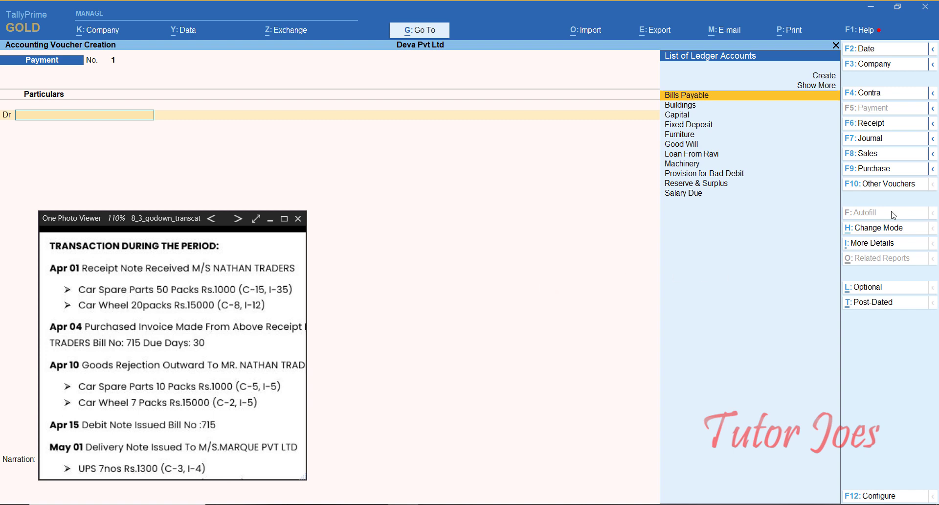
{"action": "left_click", "coordinate": [904, 186]}
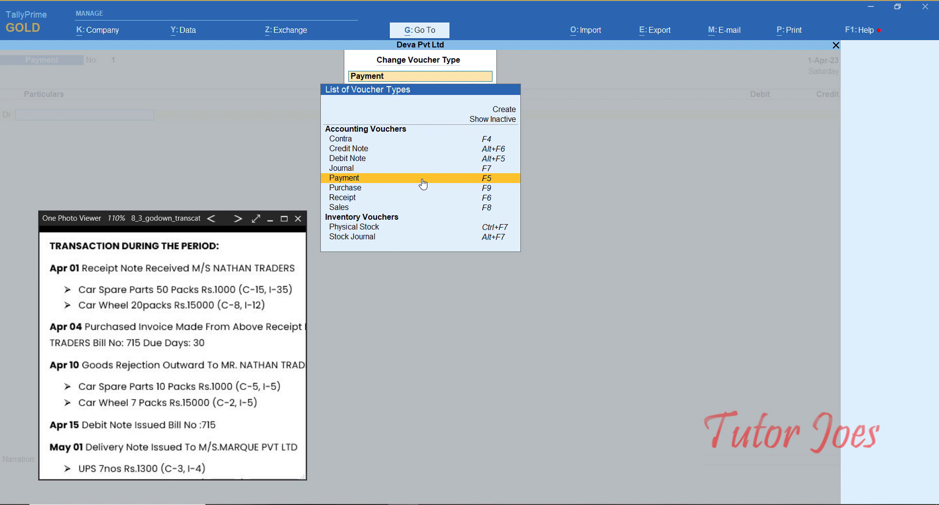
{"action": "key", "text": "Up"}
{"action": "key", "text": "Up"}
{"action": "key", "text": "Up"}
{"action": "key", "text": "Up"}
{"action": "key", "text": "Up"}
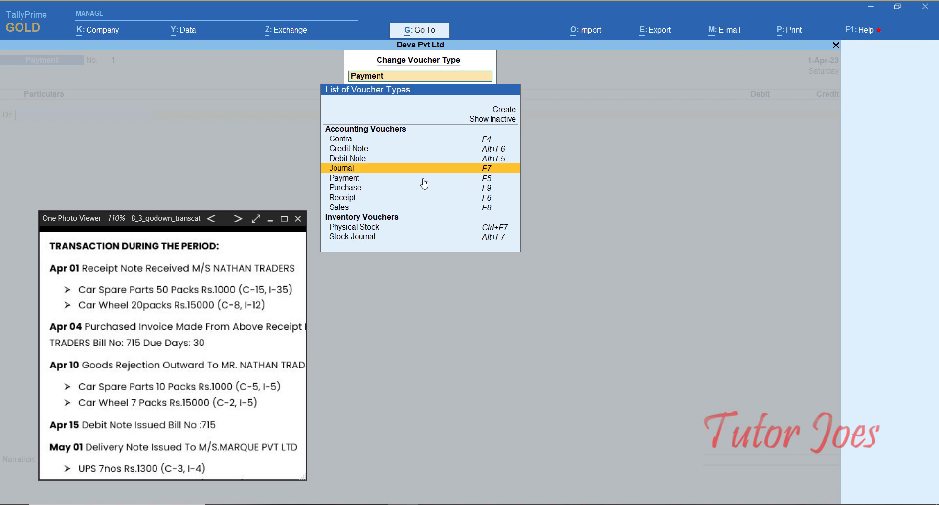
{"action": "key", "text": "Up"}
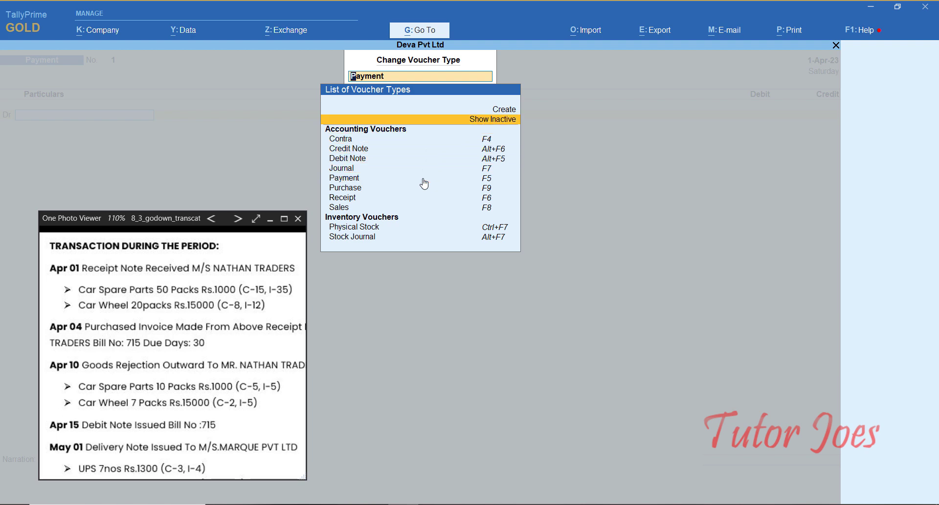
{"action": "key", "text": "Return"}
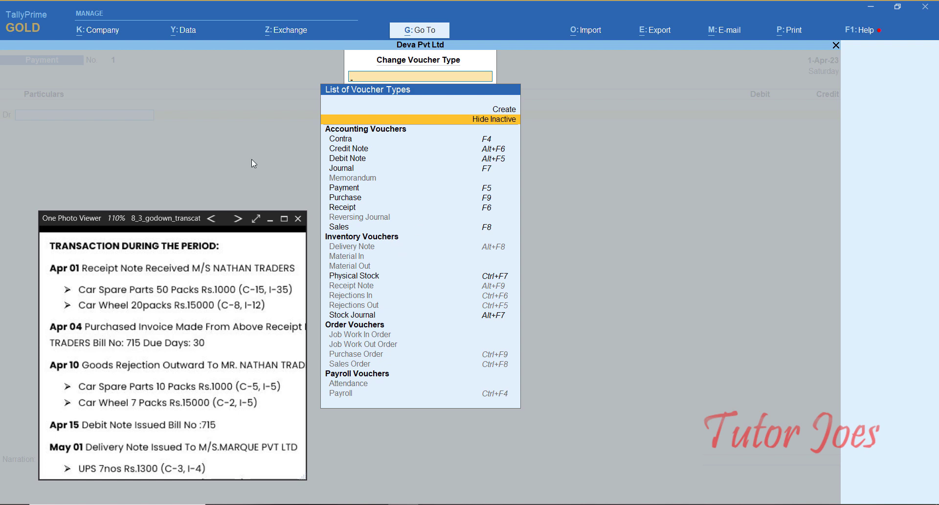
{"action": "key", "text": "Down"}
{"action": "key", "text": "Down"}
{"action": "key", "text": "Down"}
{"action": "key", "text": "Down"}
{"action": "key", "text": "Down"}
{"action": "key", "text": "Down"}
{"action": "key", "text": "Down"}
{"action": "key", "text": "Down"}
{"action": "key", "text": "Down"}
{"action": "key", "text": "Down"}
{"action": "key", "text": "Down"}
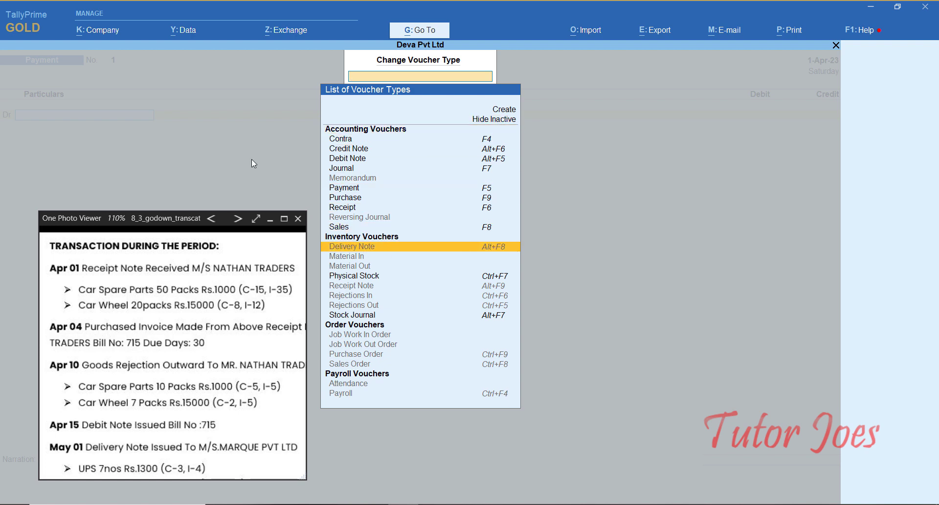
{"action": "key", "text": "Down"}
{"action": "key", "text": "Down"}
{"action": "key", "text": "Down"}
{"action": "key", "text": "Down"}
{"action": "key", "text": "Down"}
{"action": "key", "text": "Down"}
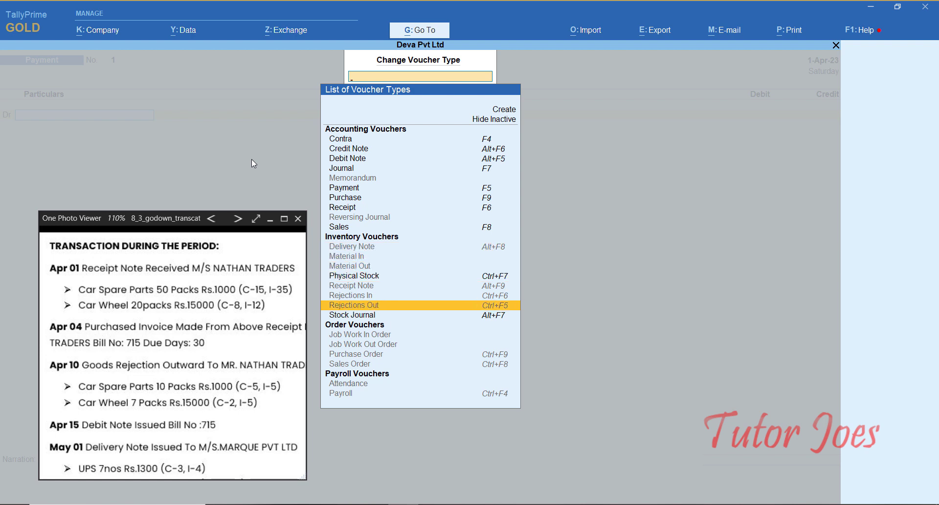
{"action": "key", "text": "Up"}
{"action": "key", "text": "Up"}
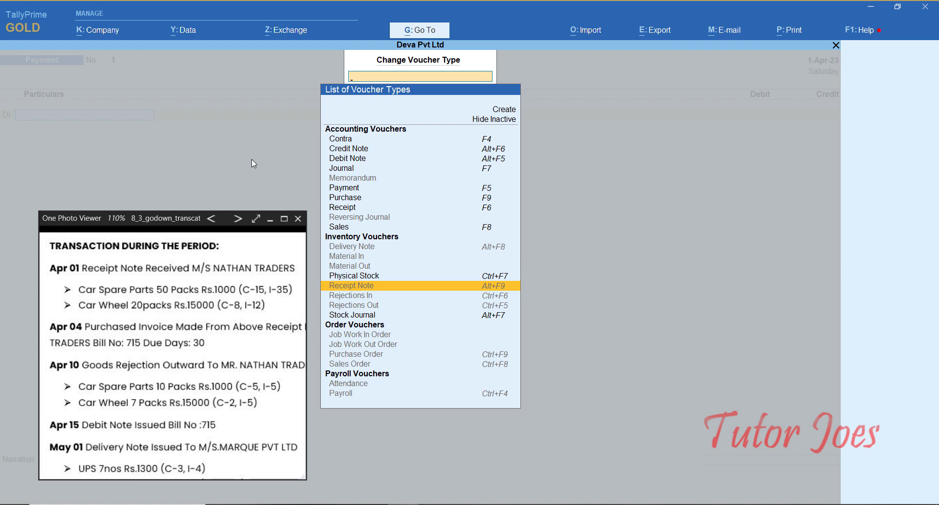
{"action": "key", "text": "Return"}
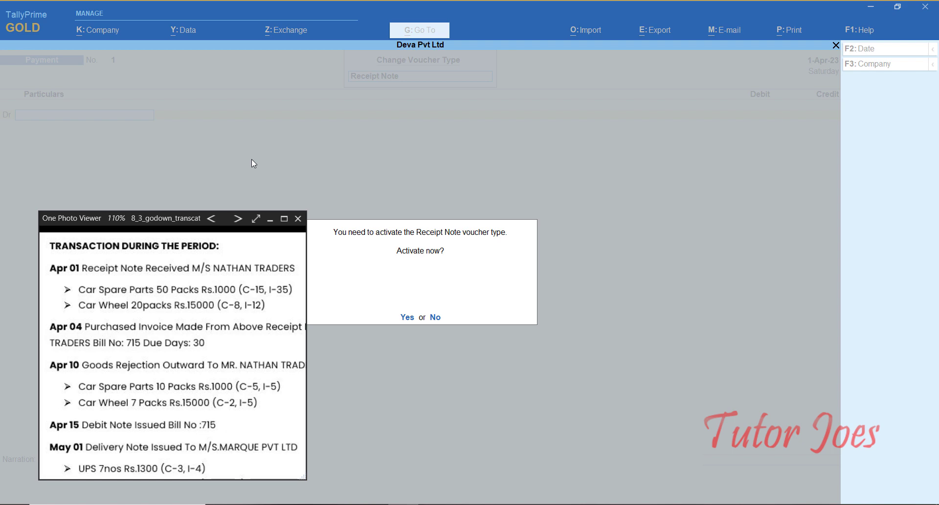
Activate Receipt Note, keep it as the voucher type, and set the date to 1-4.
{"action": "key", "text": "Return"}
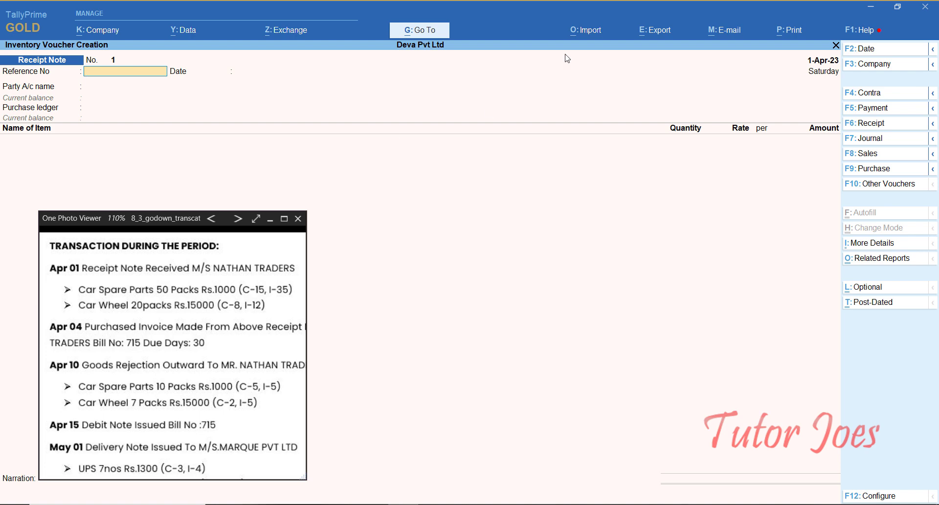
{"action": "left_click", "coordinate": [885, 185]}
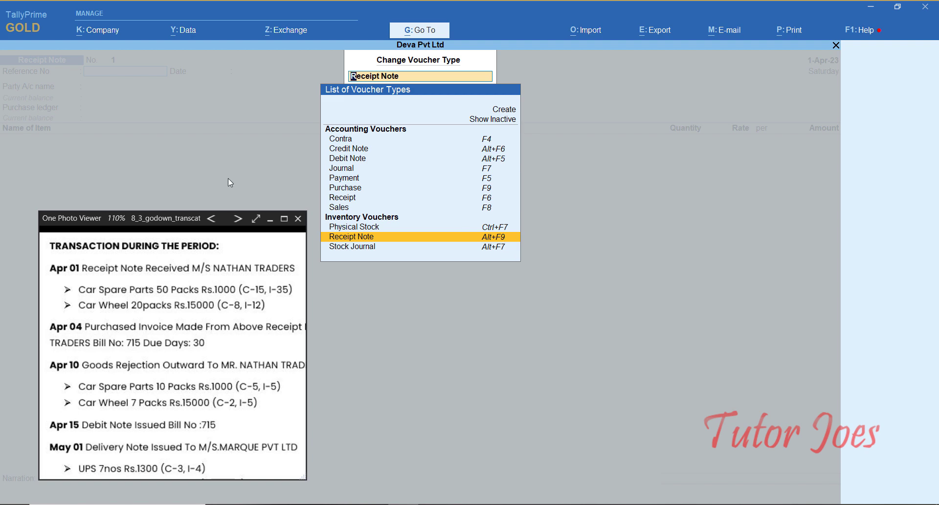
{"action": "key", "text": "Return"}
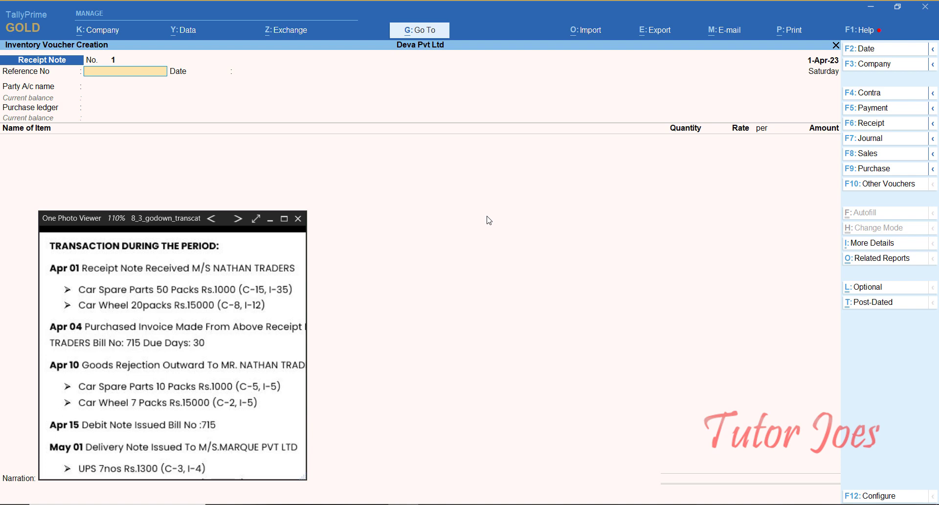
{"action": "key", "text": "Return"}
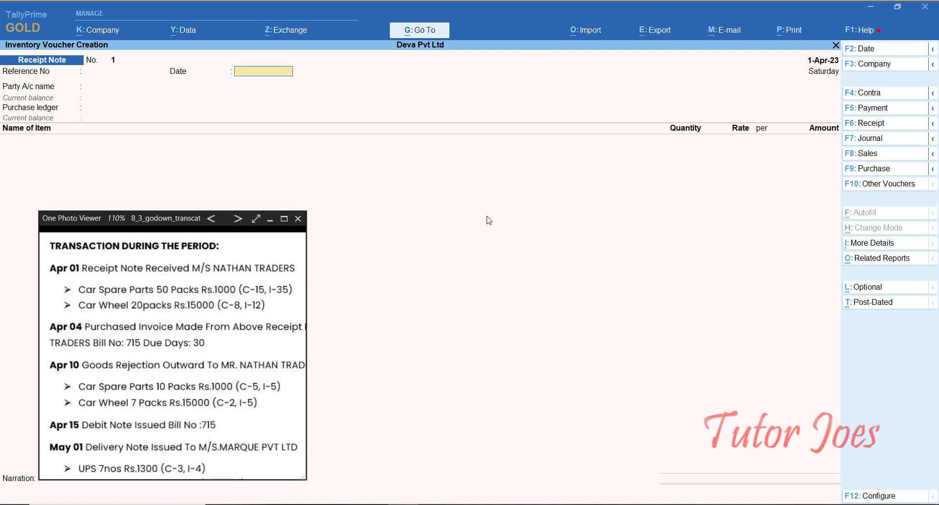
{"action": "key", "text": "F2"}
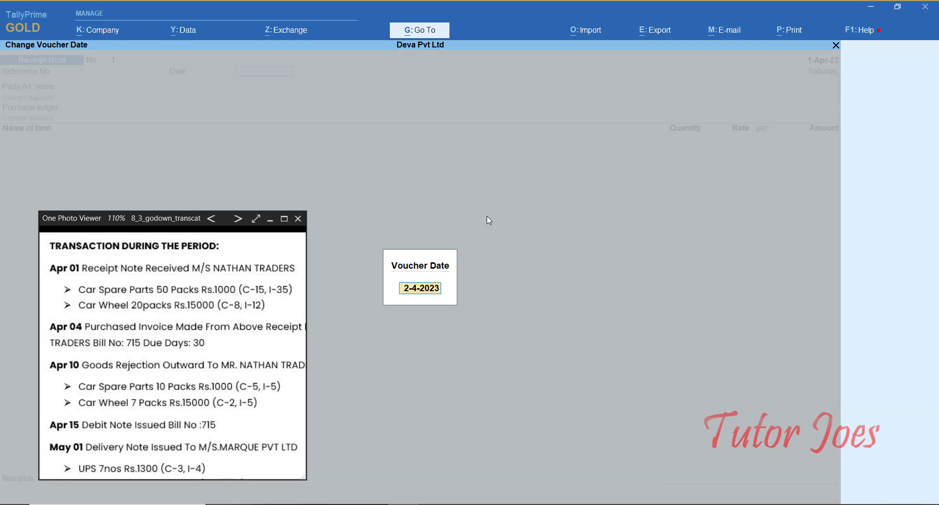
{"action": "type", "text": "1-4"}
{"action": "key", "text": "Return"}
{"action": "key", "text": "Return"}
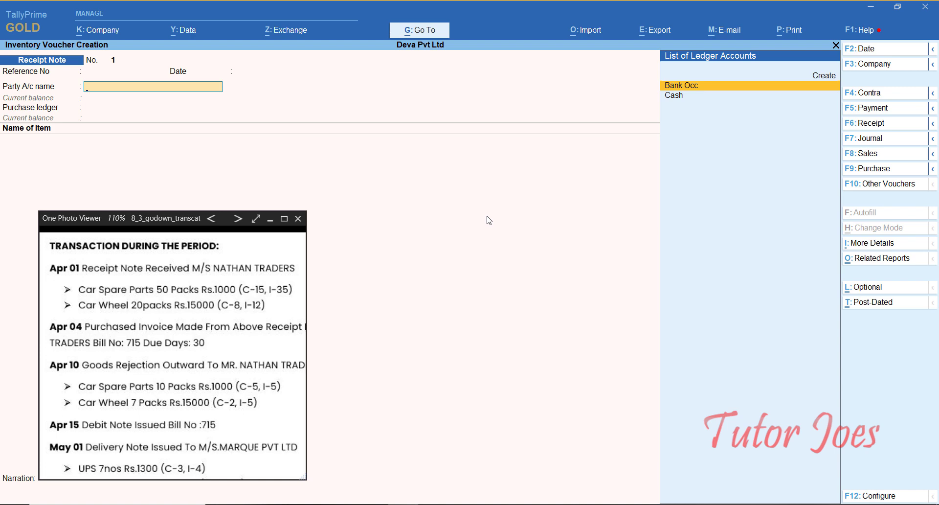
Create ledger Nathan Traders under Sundry Creditors with Alt+C and accept its party details.
{"action": "key", "text": "alt+c"}
{"action": "type", "text": "Nathan"}
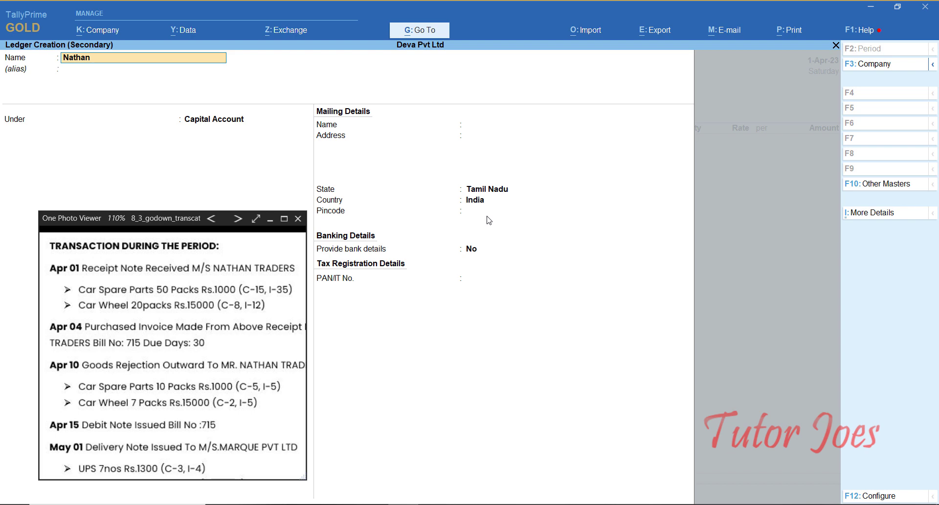
{"action": "type", "text": " Traser"}
{"action": "key", "text": "BackSpace"}
{"action": "key", "text": "BackSpace"}
{"action": "key", "text": "BackSpace"}
{"action": "type", "text": "ders"}
{"action": "key", "text": "Return"}
{"action": "key", "text": "Return"}
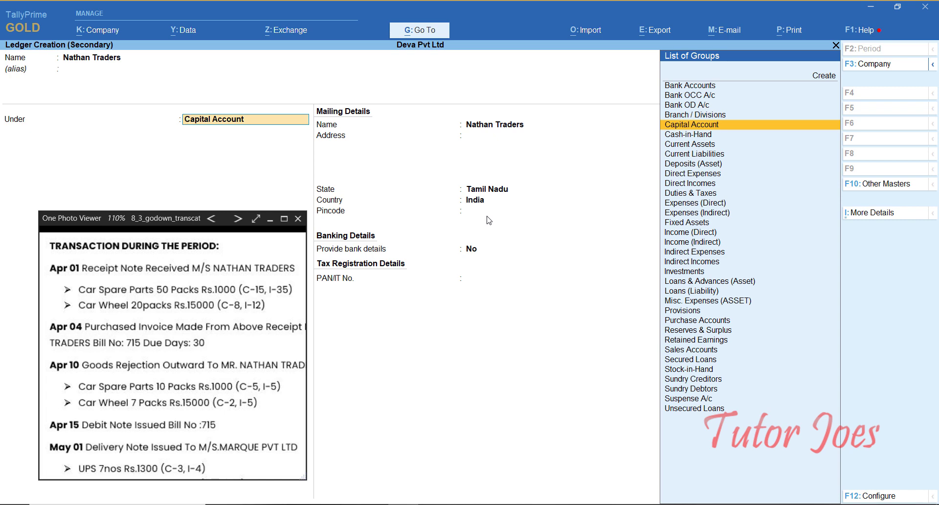
{"action": "type", "text": "Sun"}
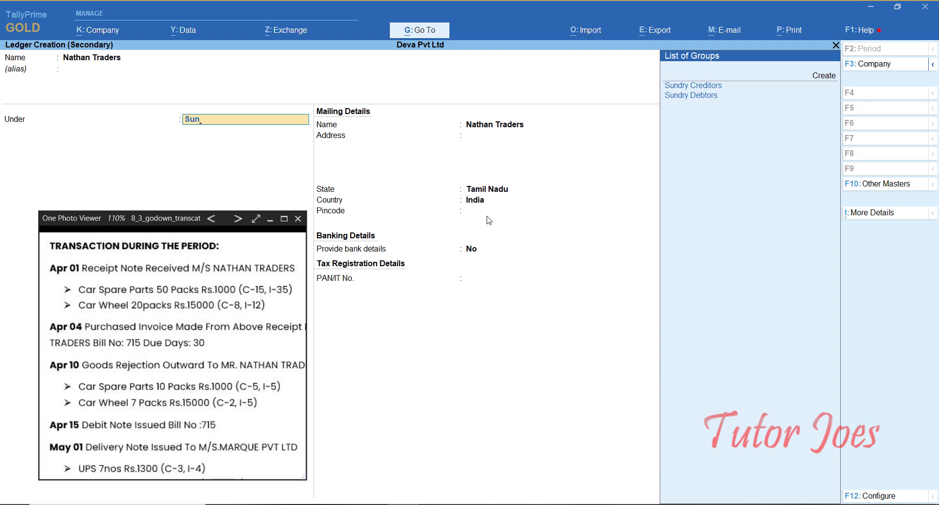
{"action": "key", "text": "Return"}
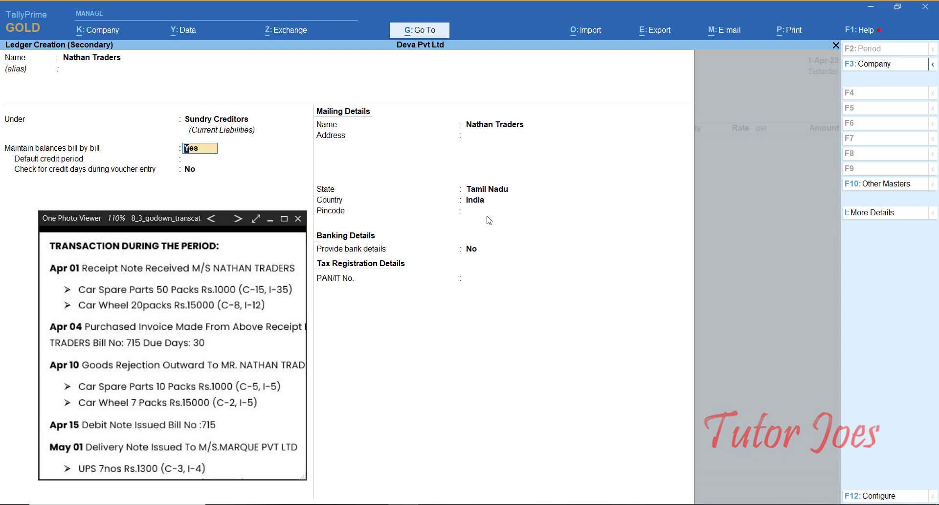
{"action": "key", "text": "Return"}
{"action": "key", "text": "Return"}
{"action": "key", "text": "Return"}
{"action": "key", "text": "Return"}
{"action": "key", "text": "Return"}
{"action": "key", "text": "Return"}
{"action": "key", "text": "Return"}
{"action": "key", "text": "Return"}
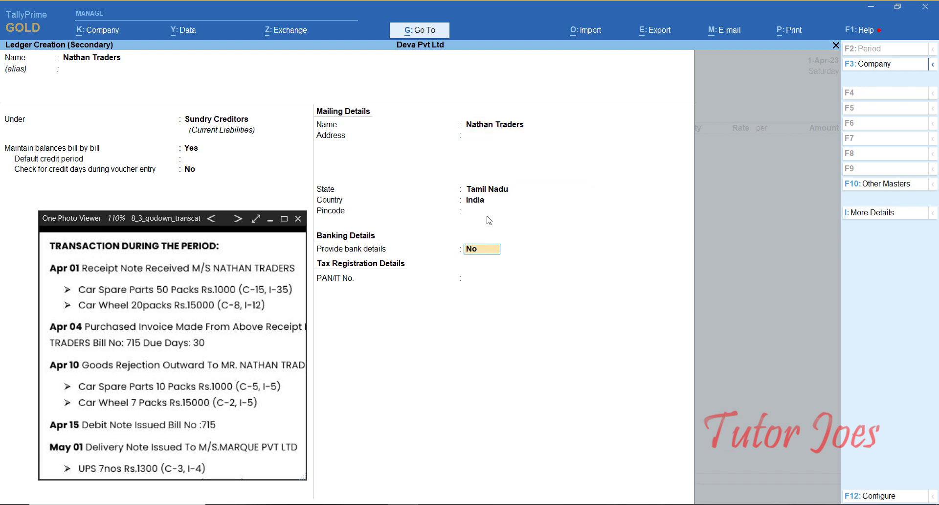
{"action": "key", "text": "Return"}
{"action": "key", "text": "Return"}
{"action": "key", "text": "Return"}
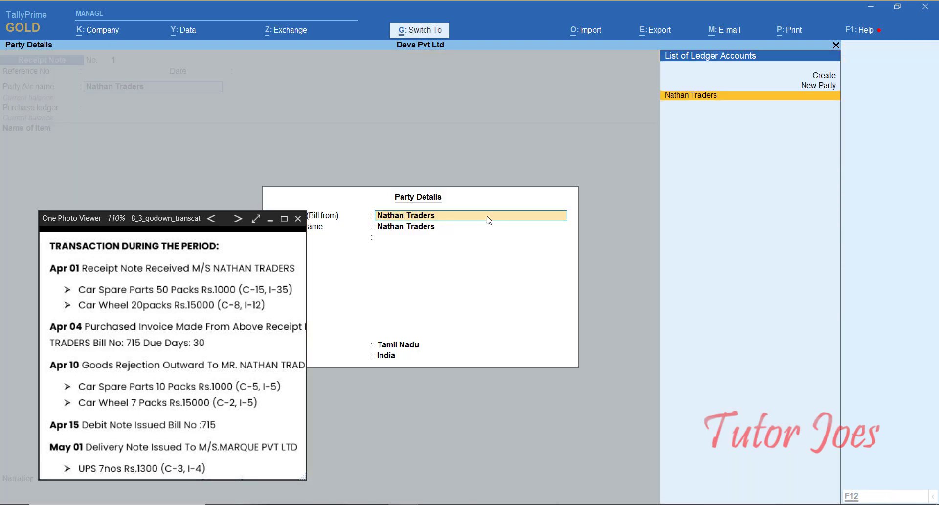
{"action": "key", "text": "ctrl+a"}
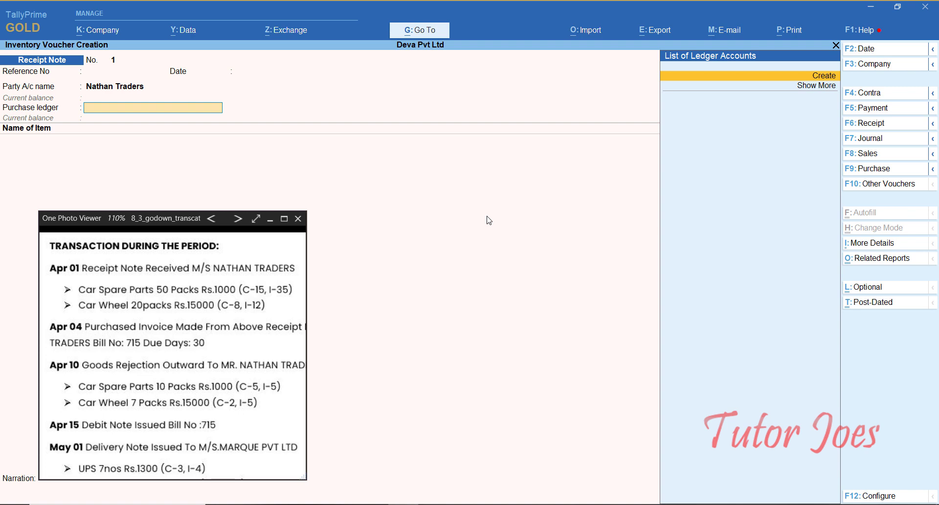
Create ledger CR Purchase under Purchase Accounts with ledger type Not Applicable.
{"action": "key", "text": "alt+c"}
{"action": "type", "text": "C"}
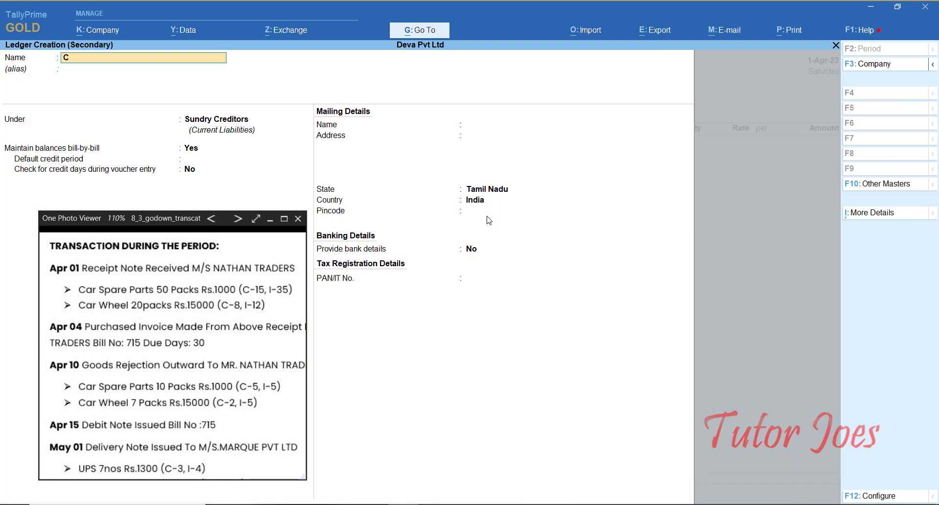
{"action": "type", "text": "R Purchase"}
{"action": "key", "text": "Return"}
{"action": "key", "text": "Return"}
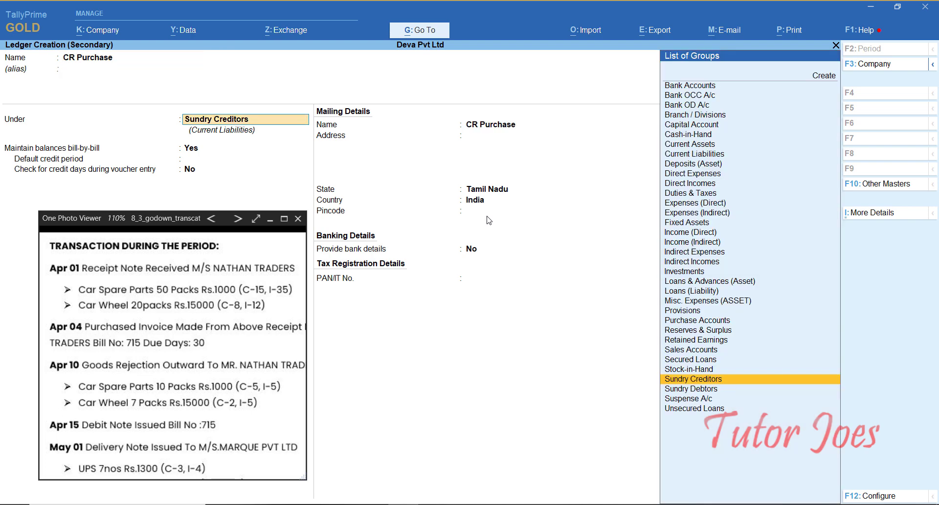
{"action": "type", "text": "Pur"}
{"action": "key", "text": "Return"}
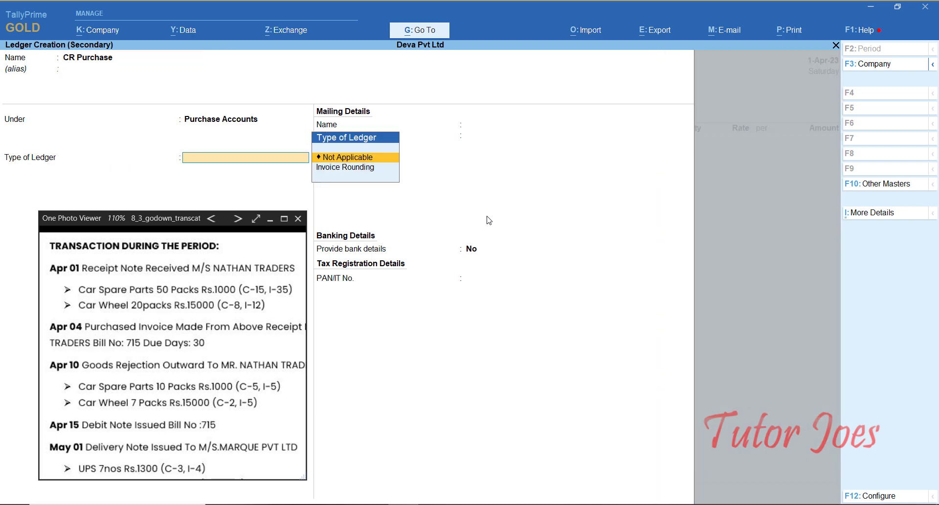
{"action": "key", "text": "Return"}
{"action": "key", "text": "Return"}
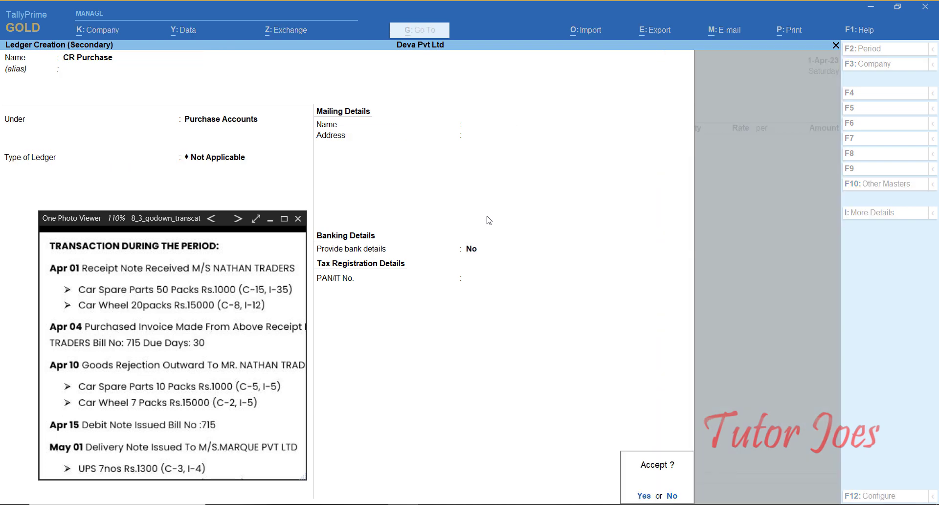
{"action": "key", "text": "Return"}
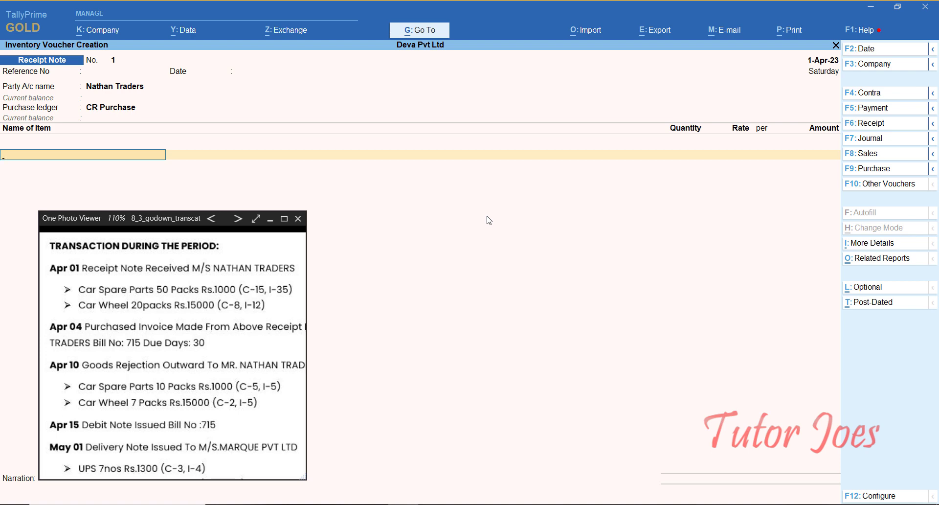
Create stock item Car Spare Parts under Stock in Hand and choose Create in the Units list.
{"action": "type", "text": "C"}
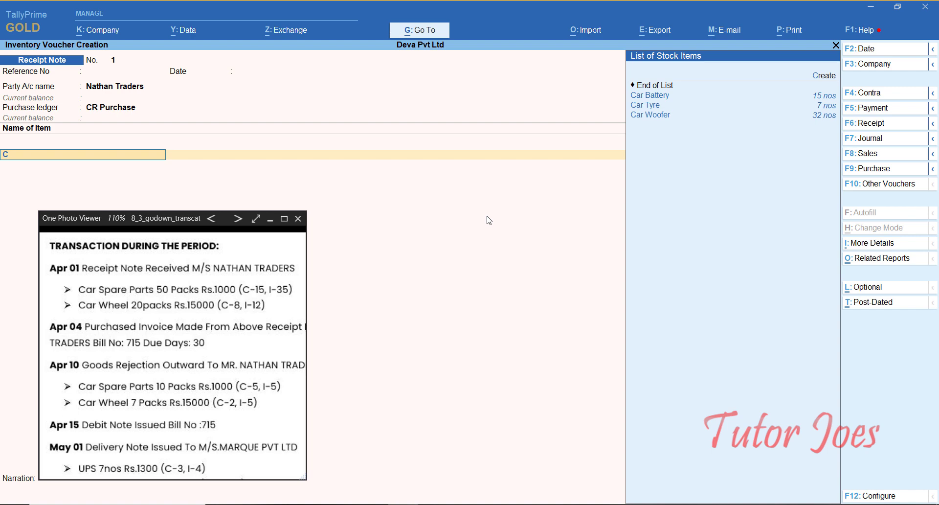
{"action": "key", "text": "alt+c"}
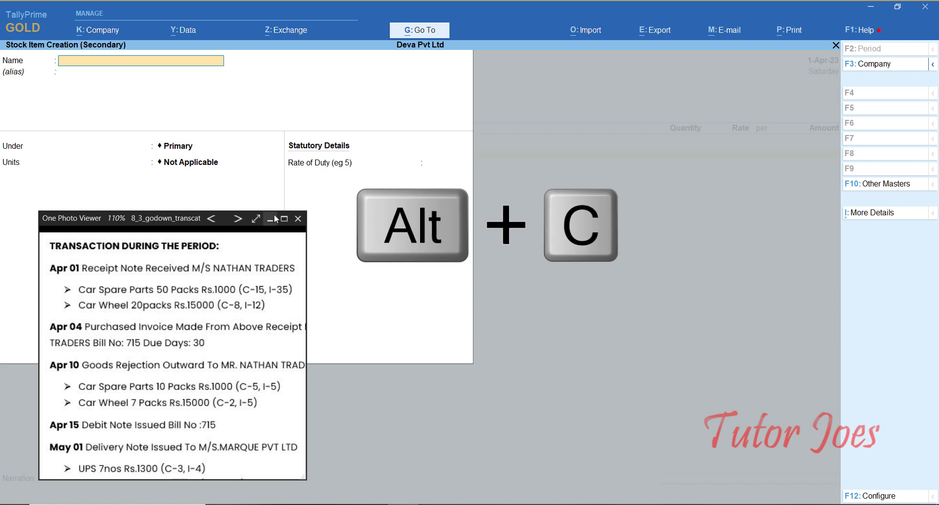
{"action": "left_click_drag", "start_coordinate": [67, 238], "coordinate": [568, 195]}
{"action": "type", "text": "Car"}
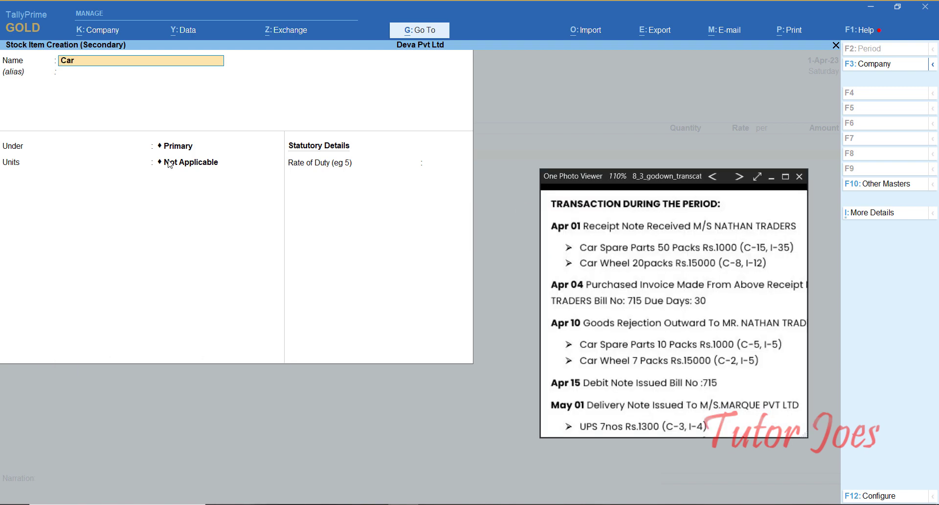
{"action": "type", "text": " Spare Parts"}
{"action": "key", "text": "Return"}
{"action": "key", "text": "Return"}
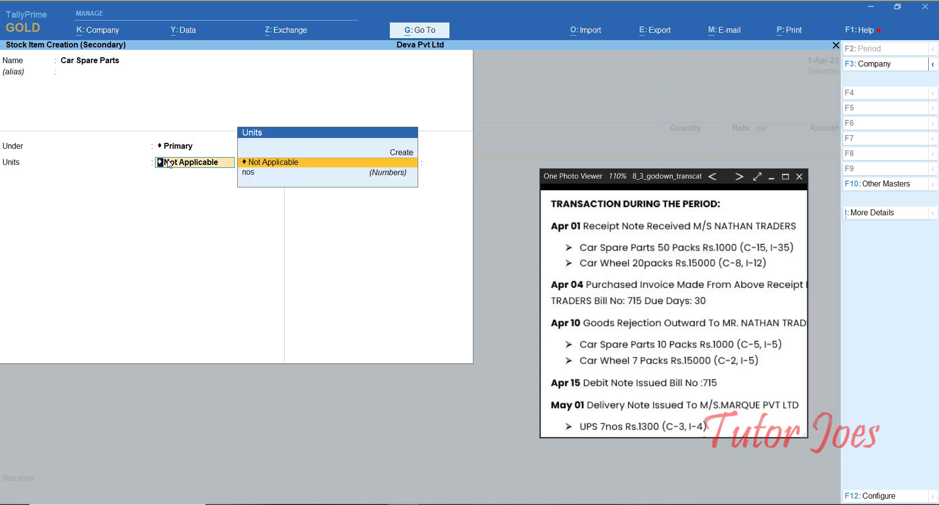
{"action": "key", "text": "BackSpace"}
{"action": "type", "text": "S"}
{"action": "key", "text": "Return"}
{"action": "type", "text": "no"}
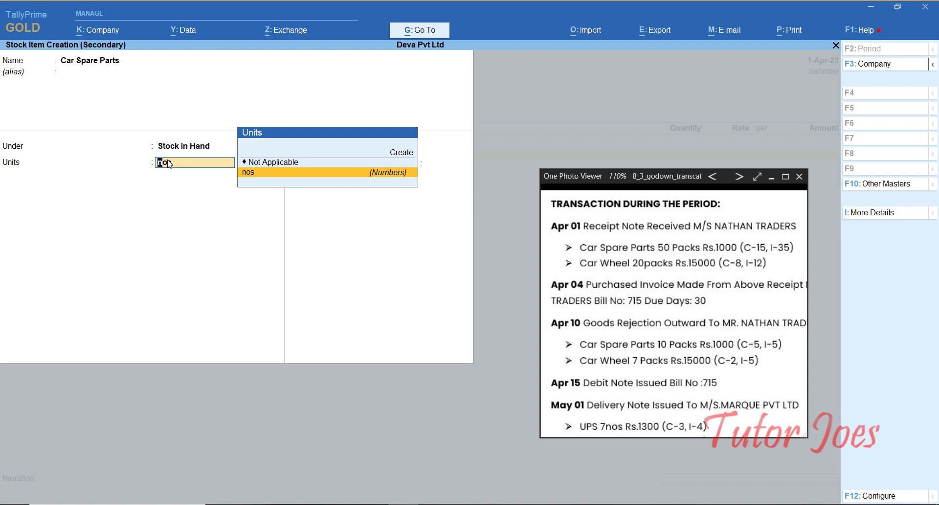
{"action": "key", "text": "Up"}
{"action": "key", "text": "Up"}
{"action": "key", "text": "Return"}
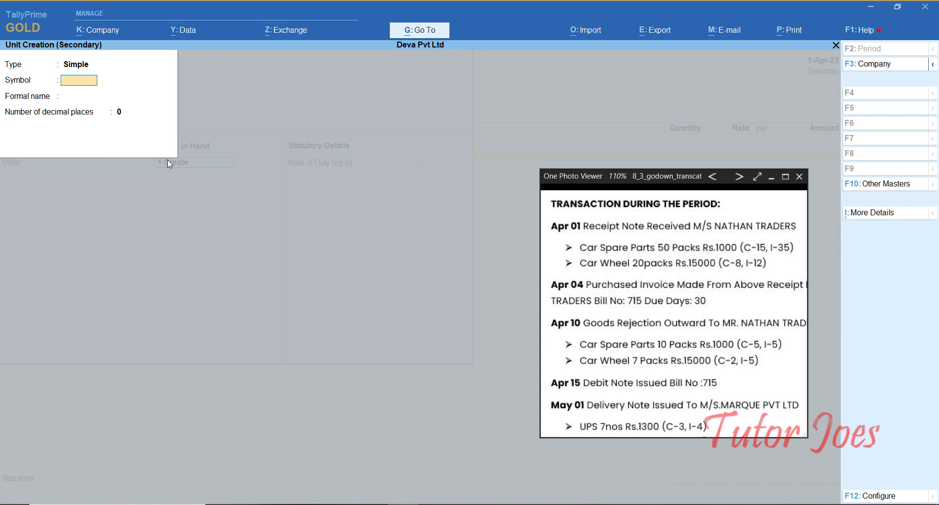
Define unit symbol pack with formal name Packs, then save Car Spare Parts using it.
{"action": "type", "text": "pack"}
{"action": "key", "text": "Return"}
{"action": "key", "text": "Return"}
{"action": "key", "text": "Up"}
{"action": "type", "text": "Packs"}
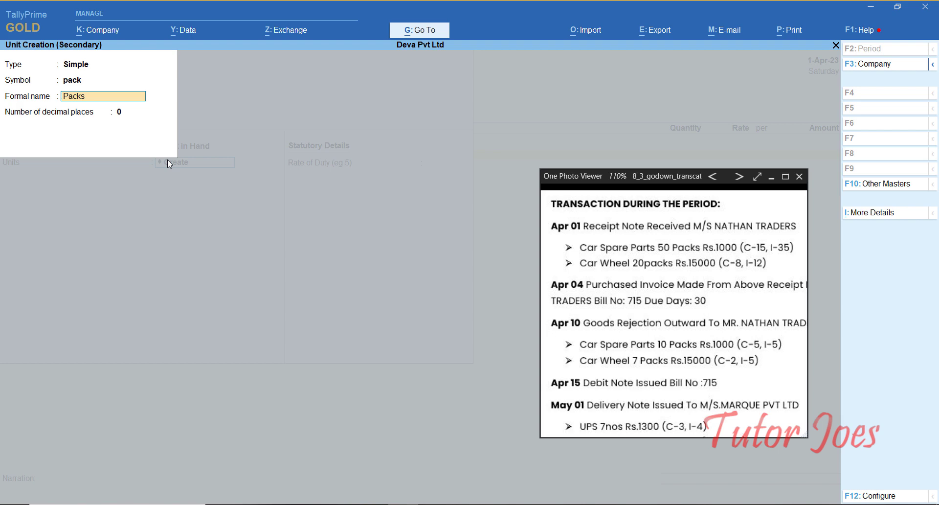
{"action": "key", "text": "Return"}
{"action": "key", "text": "Return"}
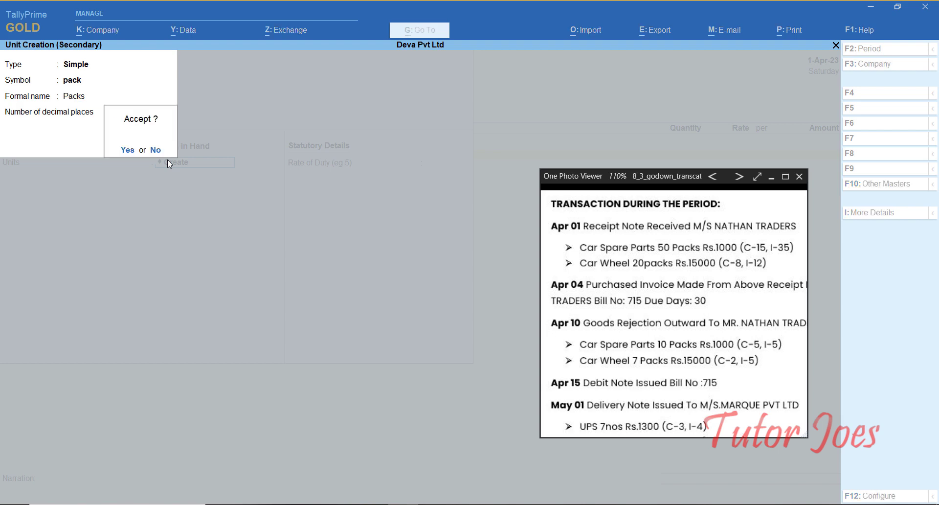
{"action": "key", "text": "Return"}
{"action": "key", "text": "Return"}
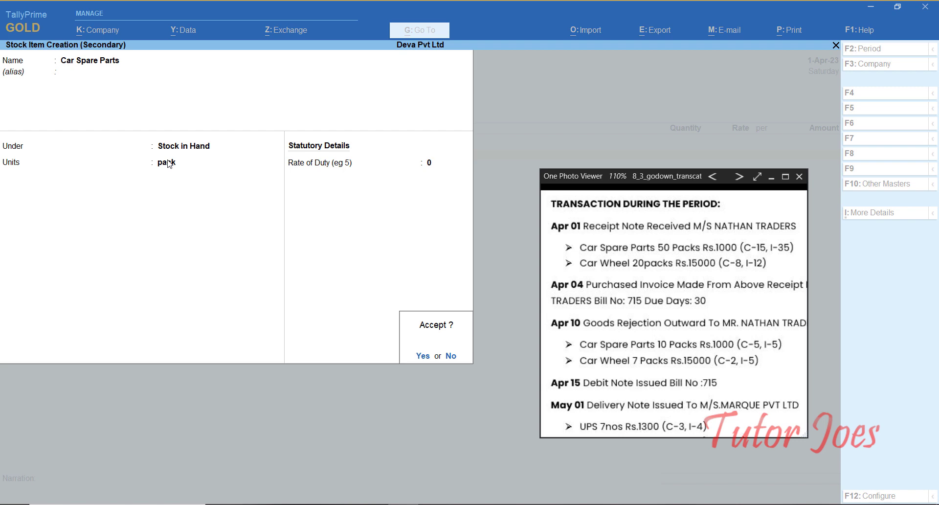
{"action": "key", "text": "Return"}
{"action": "left_click", "coordinate": [773, 181]}
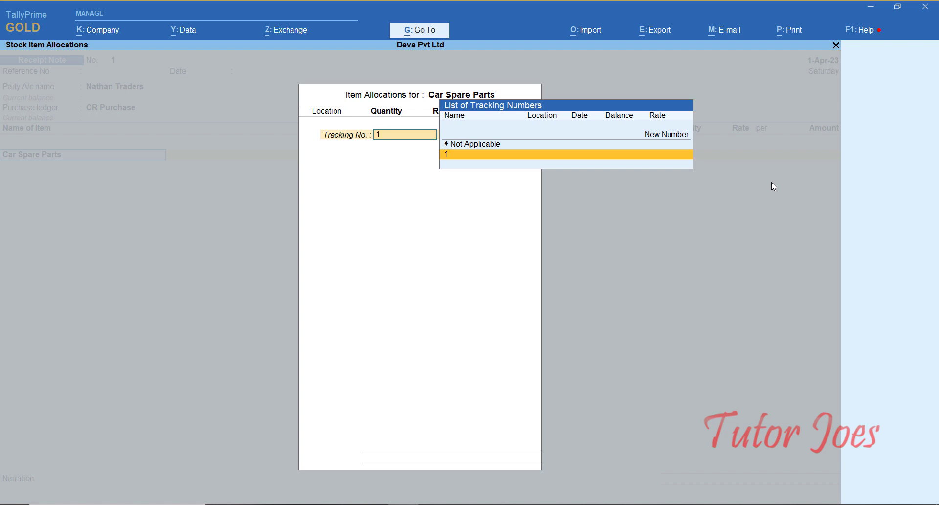
Create new tracking number 65789 for the Car Spare Parts allocation.
{"action": "key", "text": "Up"}
{"action": "key", "text": "Up"}
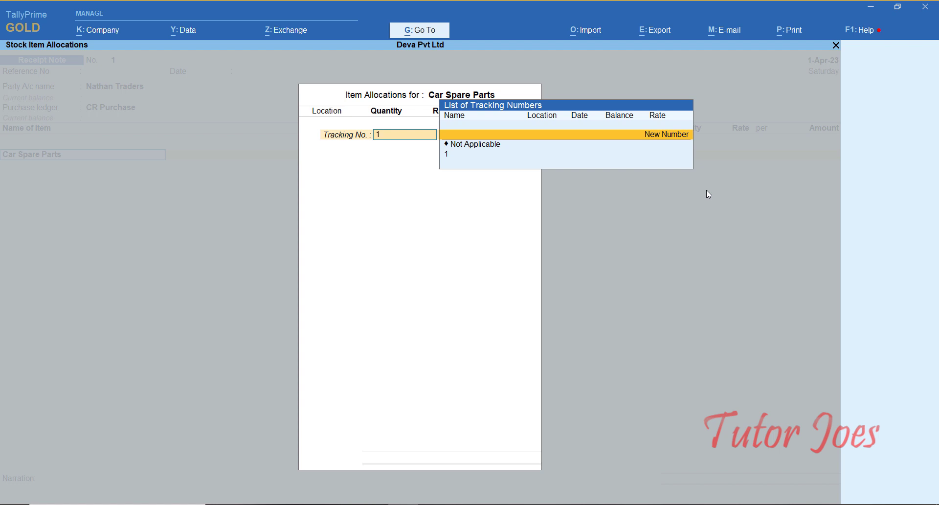
{"action": "key", "text": "Return"}
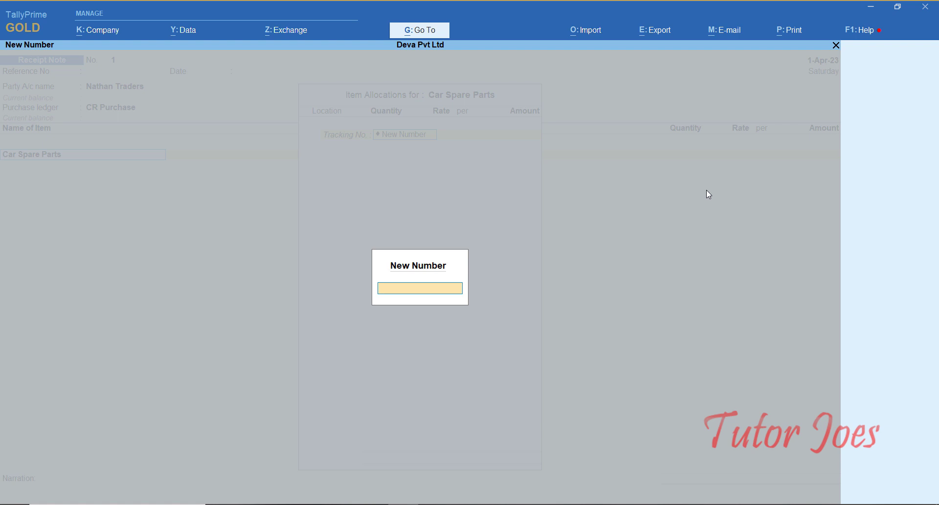
{"action": "type", "text": "65789"}
{"action": "key", "text": "Return"}
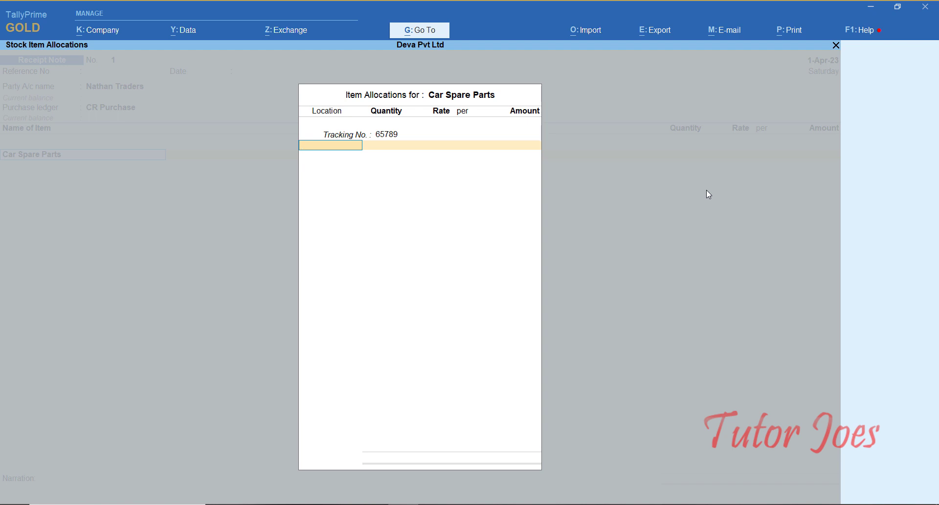
Allocate 15 packs of Car Spare Parts to Codisia at a rate of 1,000.
{"action": "key", "text": "alt+Tab"}
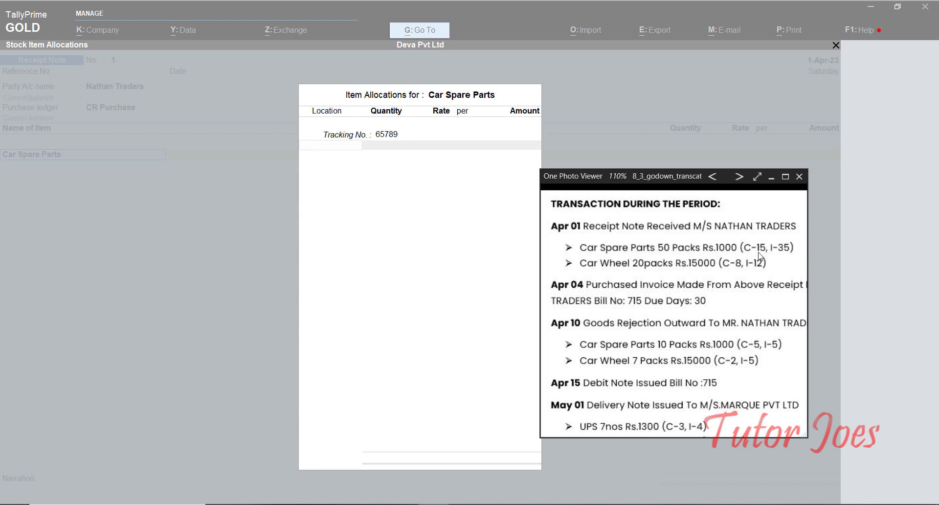
{"action": "left_click", "coordinate": [771, 177]}
{"action": "type", "text": "C"}
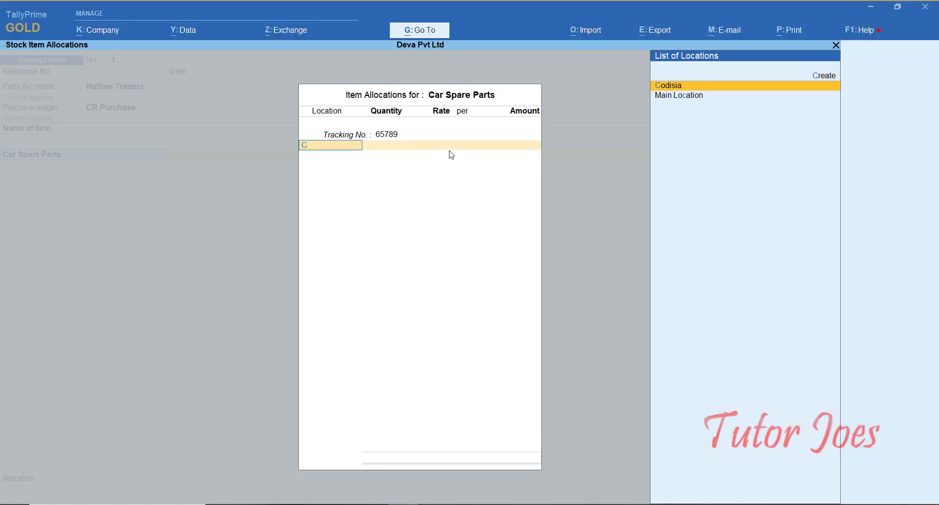
{"action": "key", "text": "Return"}
{"action": "type", "text": "1"}
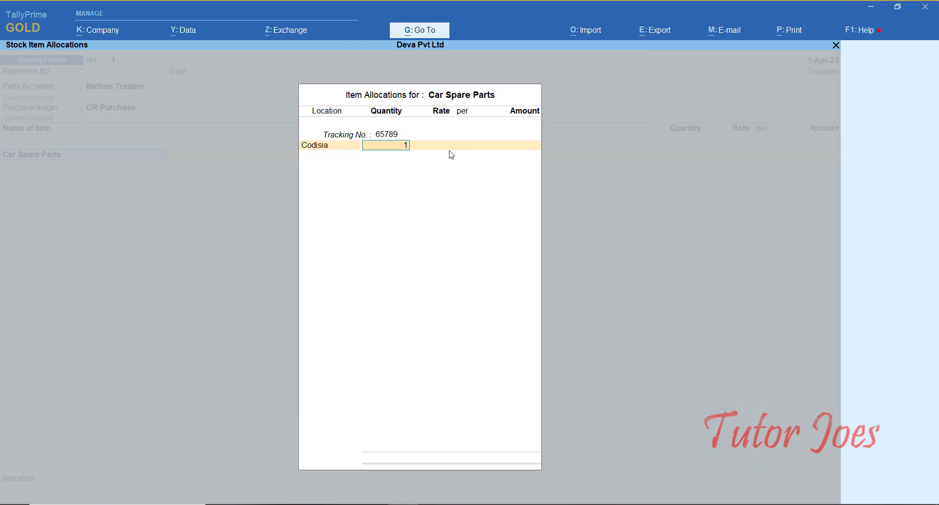
{"action": "type", "text": "5"}
{"action": "key", "text": "Return"}
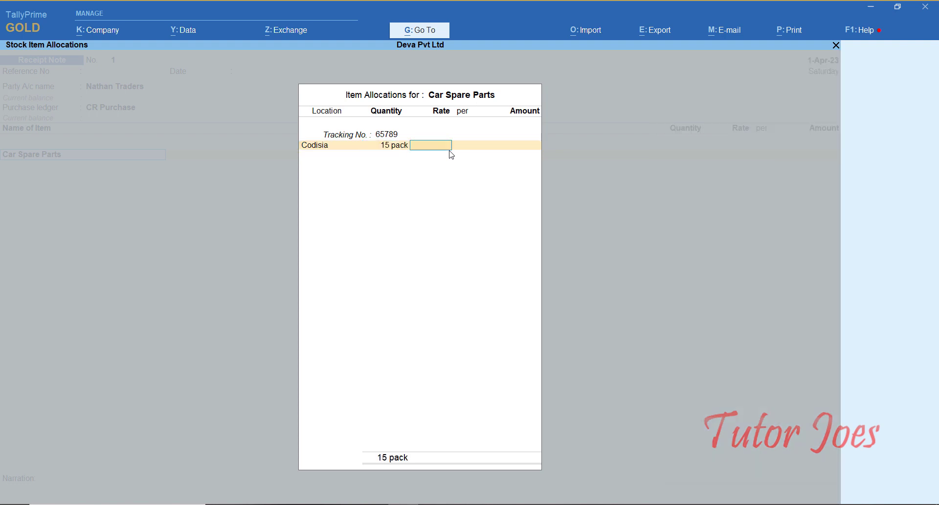
{"action": "left_click", "coordinate": [420, 502]}
{"action": "left_click_drag", "start_coordinate": [668, 172], "coordinate": [135, 107]}
{"action": "left_click", "coordinate": [424, 272]}
{"action": "type", "text": "1000"}
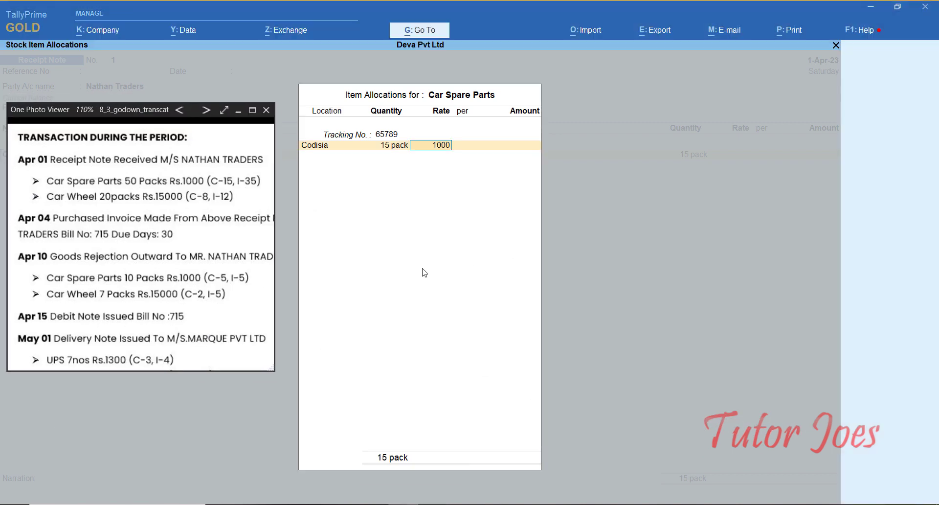
{"action": "key", "text": "Return"}
{"action": "key", "text": "Return"}
{"action": "key", "text": "Return"}
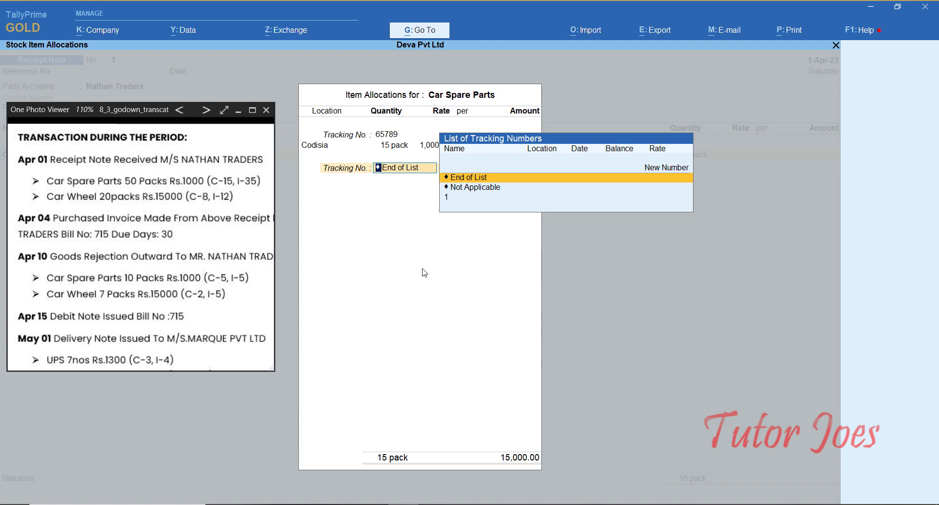
Add 35 packs for Infosys under tracking number 65789, totalling 50,000.00.
{"action": "key", "text": "Up"}
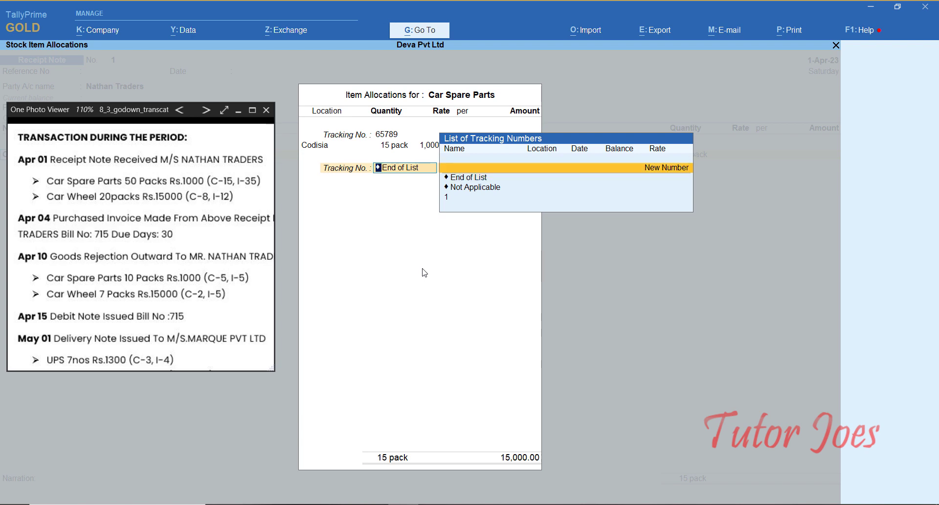
{"action": "key", "text": "Return"}
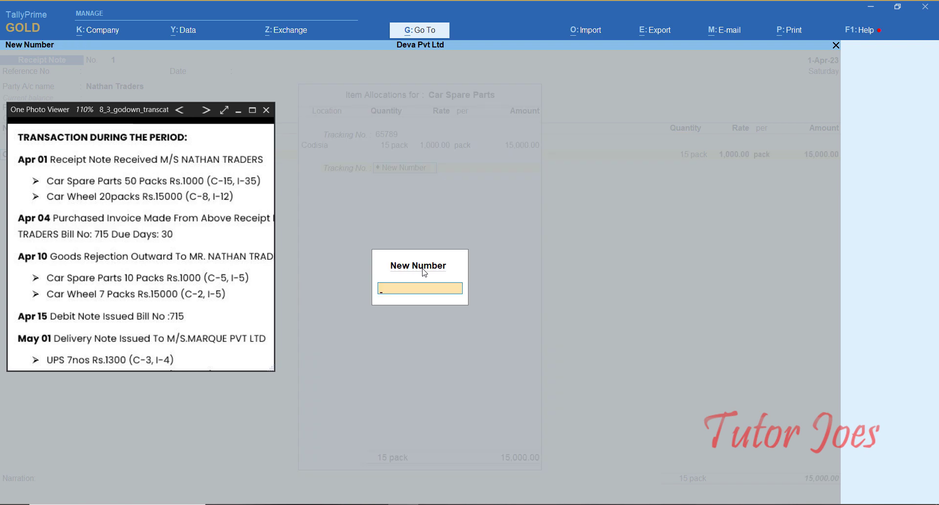
{"action": "type", "text": "65789"}
{"action": "key", "text": "Return"}
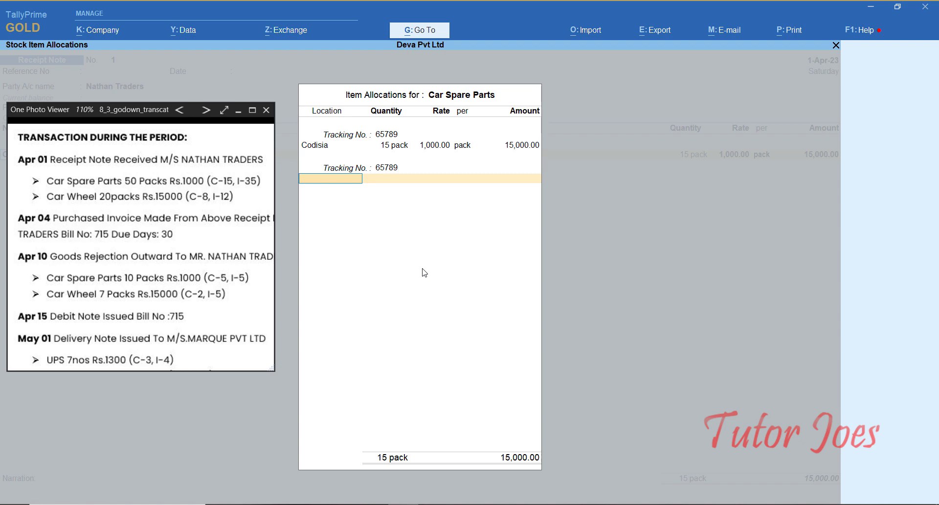
{"action": "type", "text": "In"}
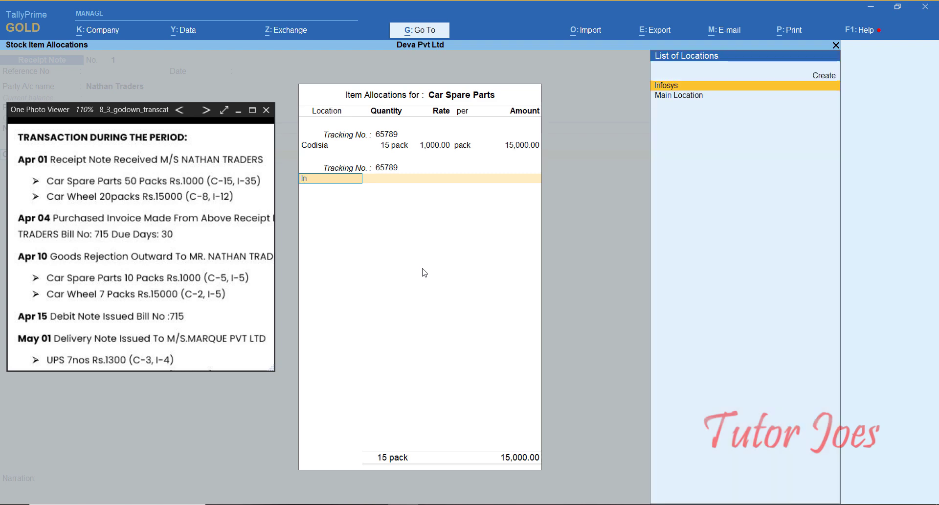
{"action": "key", "text": "Return"}
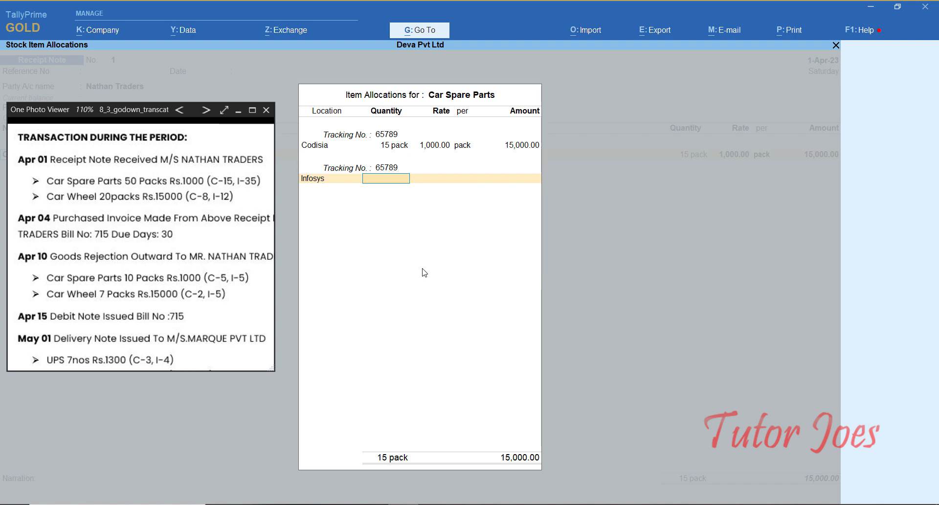
{"action": "type", "text": "35"}
{"action": "key", "text": "Return"}
{"action": "key", "text": "Return"}
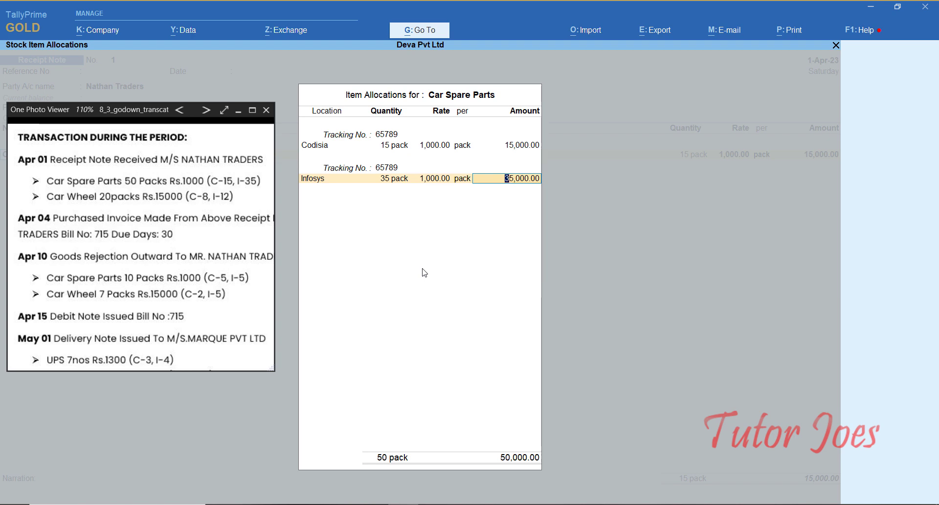
{"action": "key", "text": "Return"}
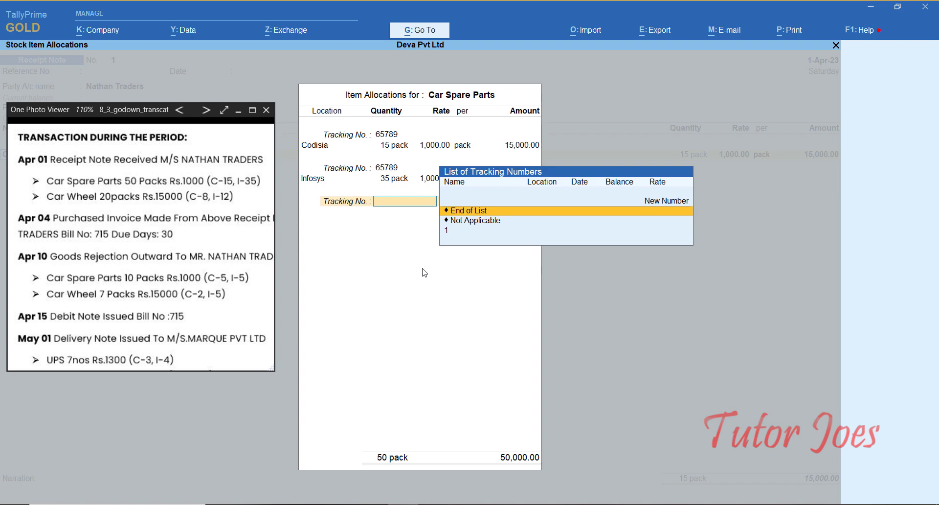
{"action": "key", "text": "Return"}
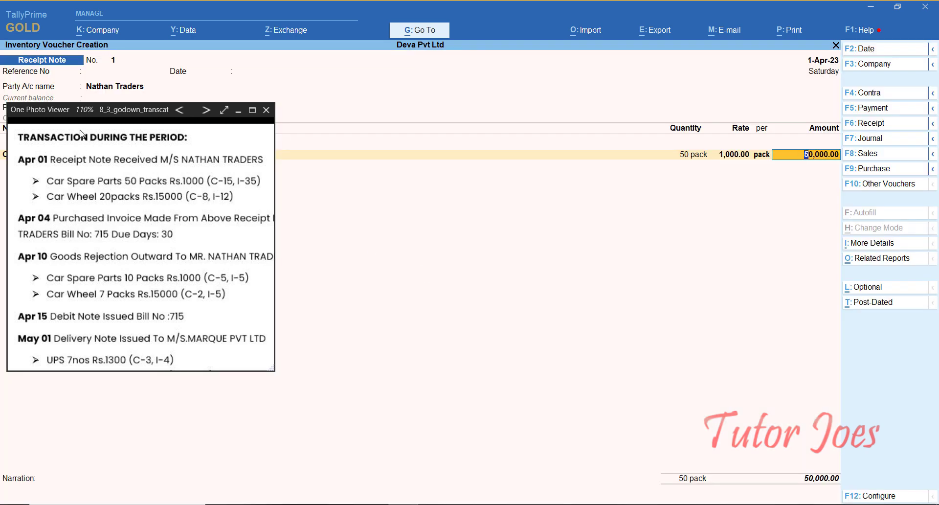
Add a new stock item 'Car Wheel' (Stock in Hand, unit pack) as the next line.
{"action": "left_click_drag", "start_coordinate": [80, 107], "coordinate": [95, 238]}
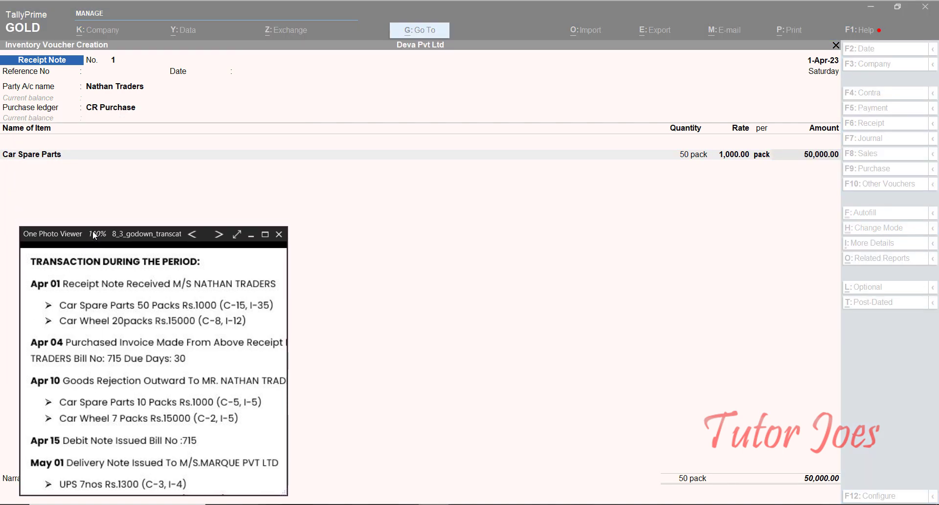
{"action": "left_click", "coordinate": [117, 170]}
{"action": "key", "text": "Return"}
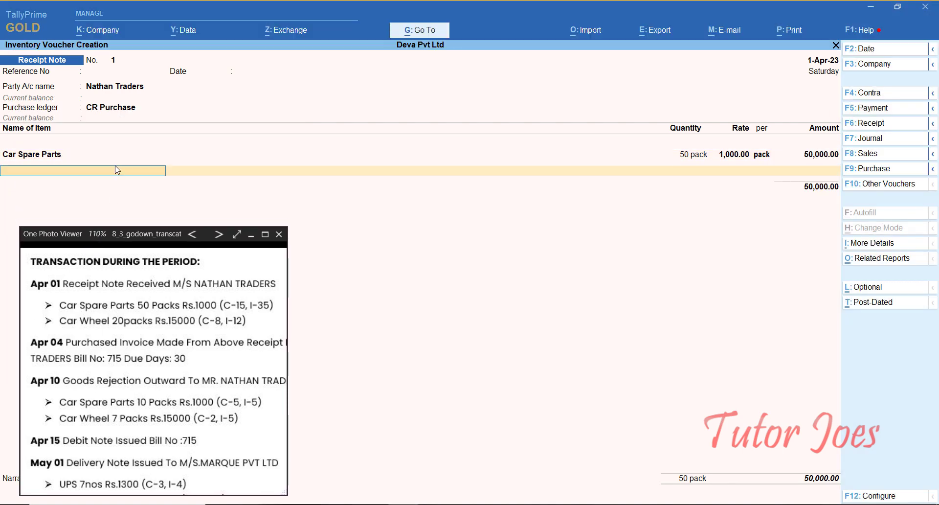
{"action": "key", "text": "alt+c"}
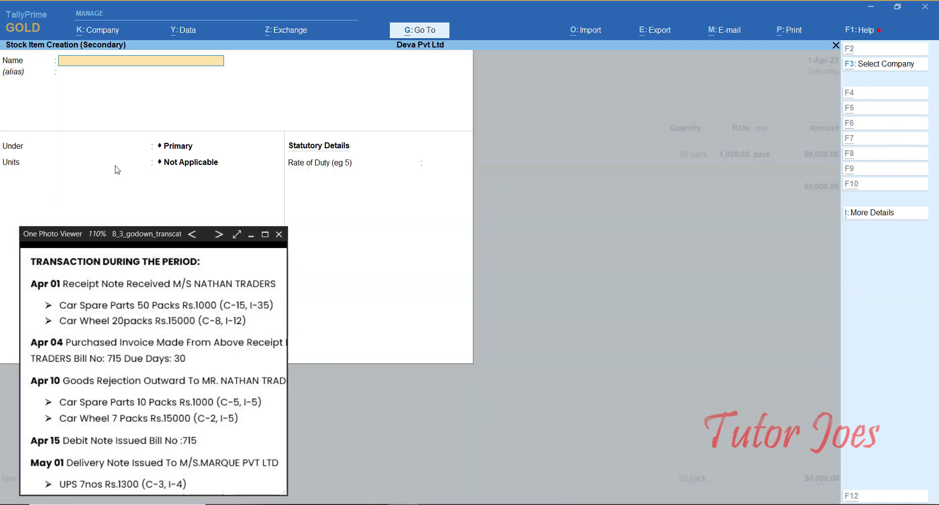
{"action": "type", "text": "Car"}
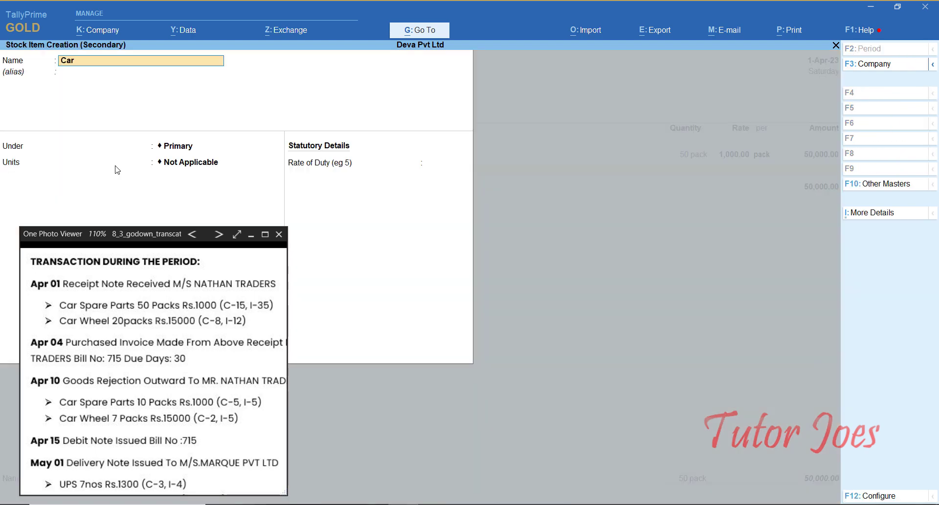
{"action": "type", "text": " Wheel"}
{"action": "key", "text": "Return"}
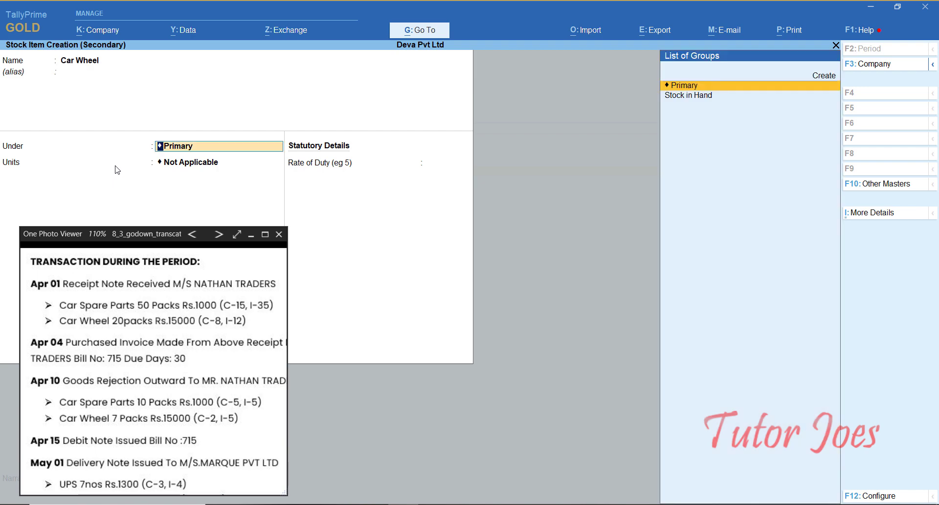
{"action": "key", "text": "Down"}
{"action": "key", "text": "Return"}
{"action": "key", "text": "Down"}
{"action": "key", "text": "Down"}
{"action": "key", "text": "Return"}
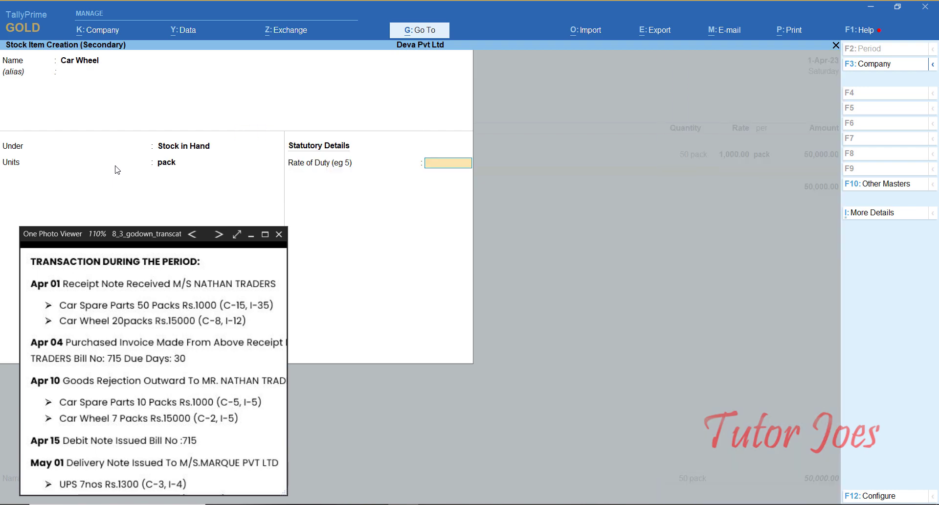
{"action": "key", "text": "Return"}
{"action": "key", "text": "Return"}
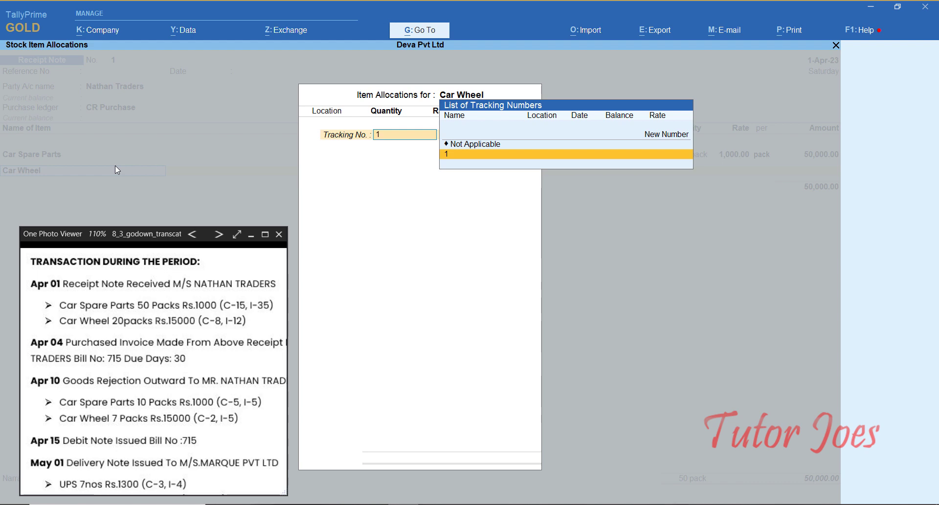
Allocate 8 packs of Car Wheel to Codisia at 15,000 under tracking number 65789.
{"action": "key", "text": "Up"}
{"action": "key", "text": "Up"}
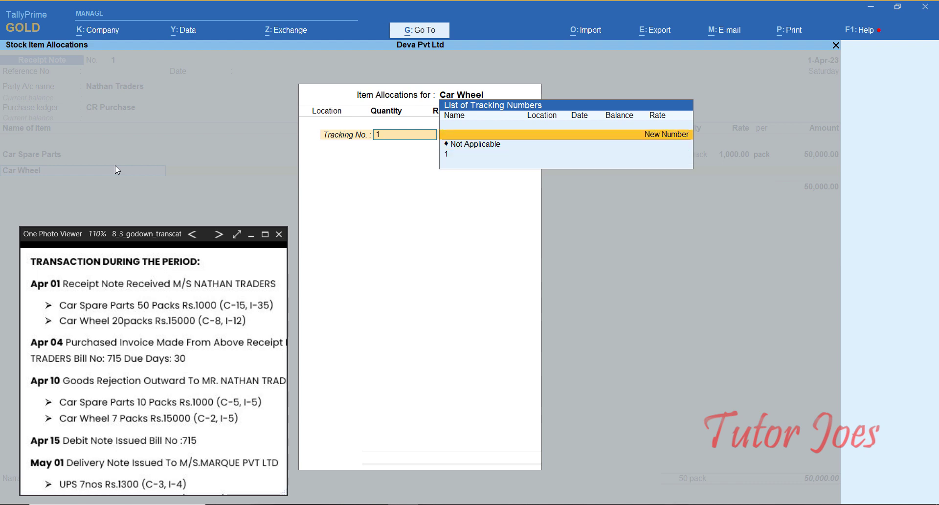
{"action": "key", "text": "Return"}
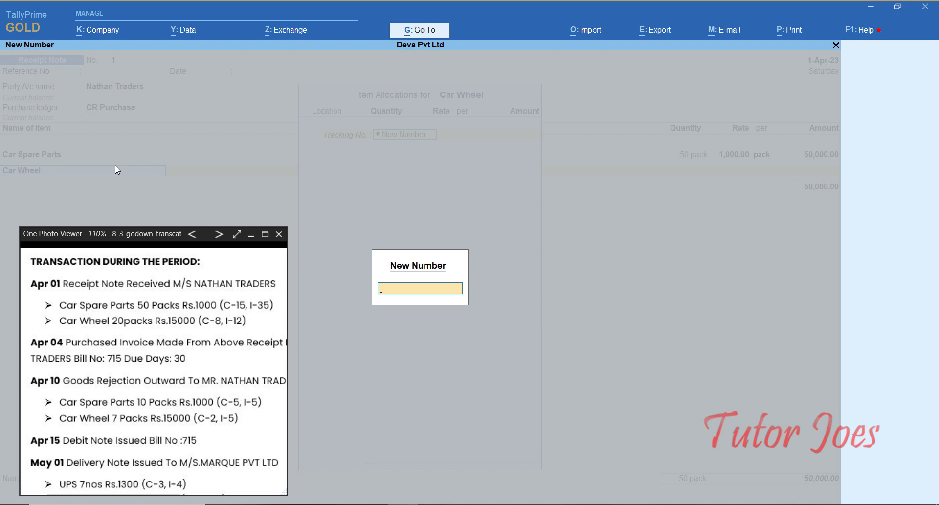
{"action": "type", "text": "65789"}
{"action": "key", "text": "Return"}
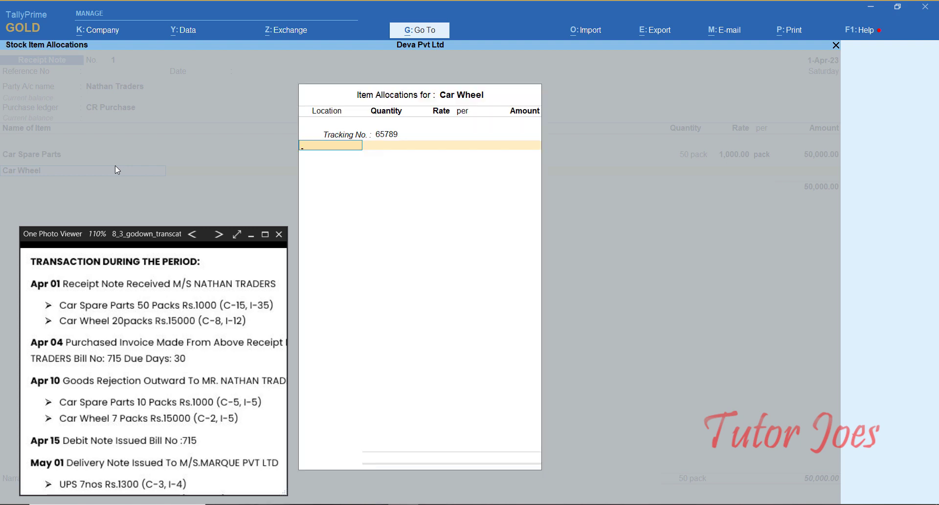
{"action": "type", "text": "C"}
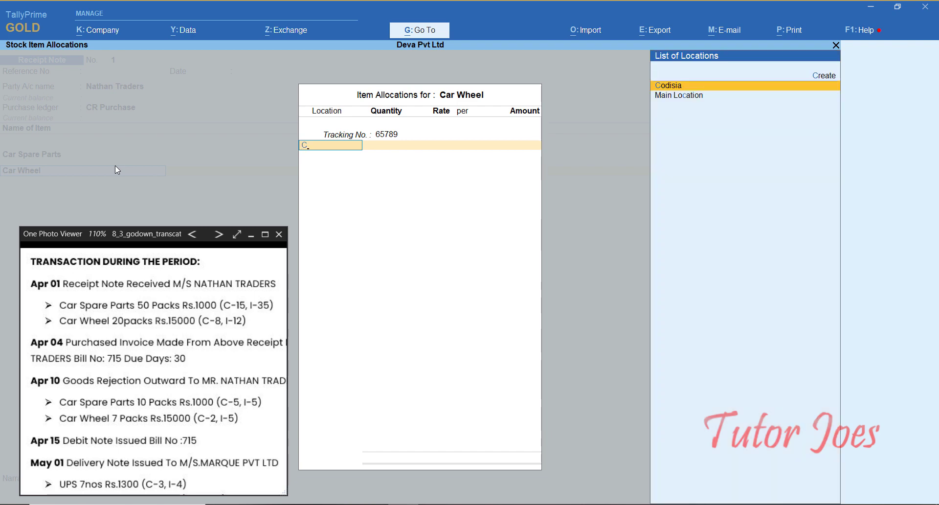
{"action": "key", "text": "Return"}
{"action": "type", "text": "8"}
{"action": "key", "text": "Return"}
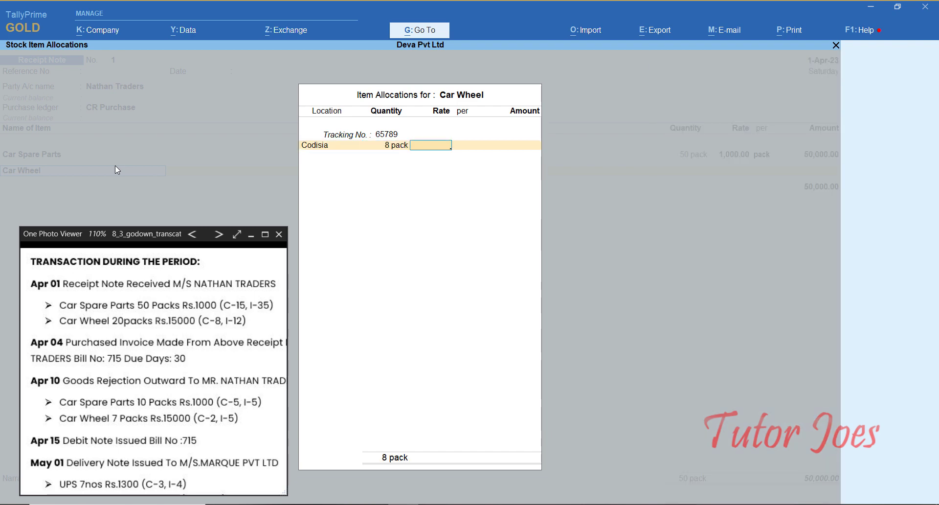
{"action": "type", "text": "150000"}
{"action": "key", "text": "BackSpace"}
{"action": "key", "text": "Return"}
{"action": "key", "text": "Return"}
{"action": "key", "text": "Return"}
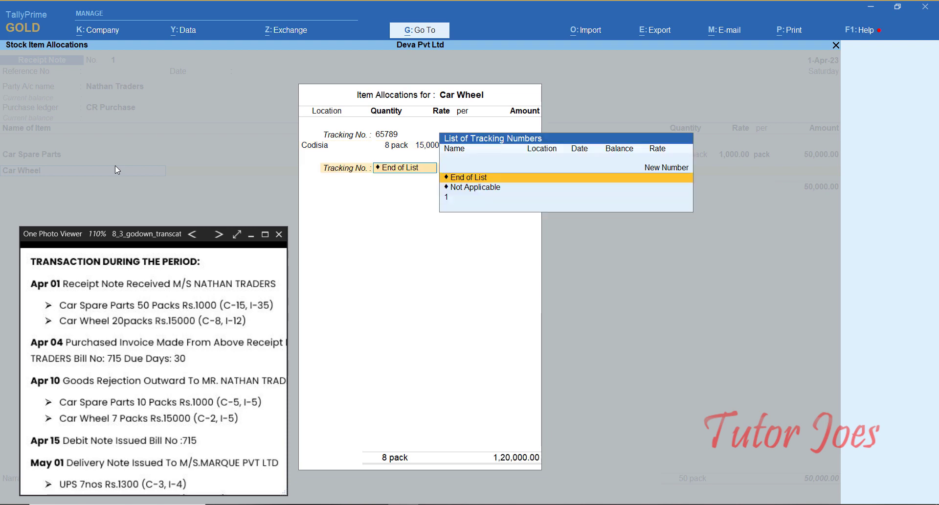
Add 12 packs for Infosys under tracking 65789 and finish the item entry.
{"action": "type", "text": "6589"}
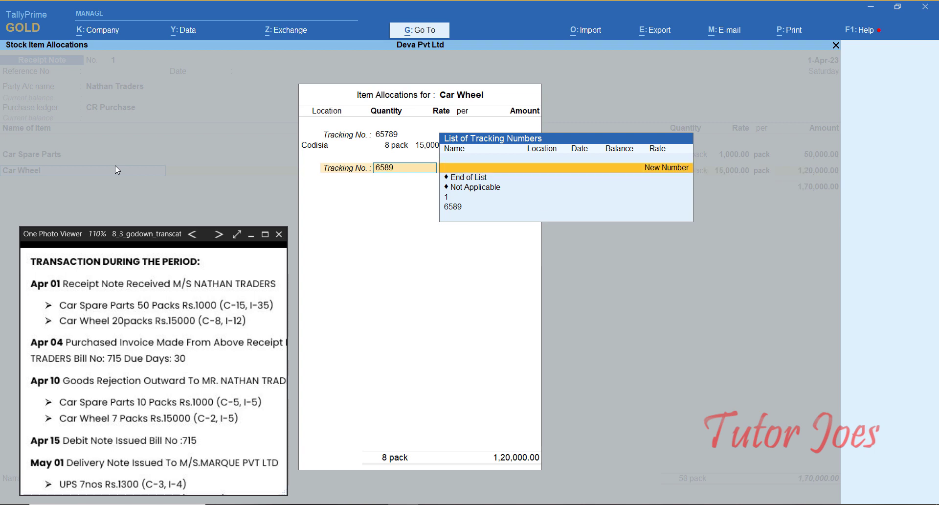
{"action": "key", "text": "Return"}
{"action": "type", "text": "6"}
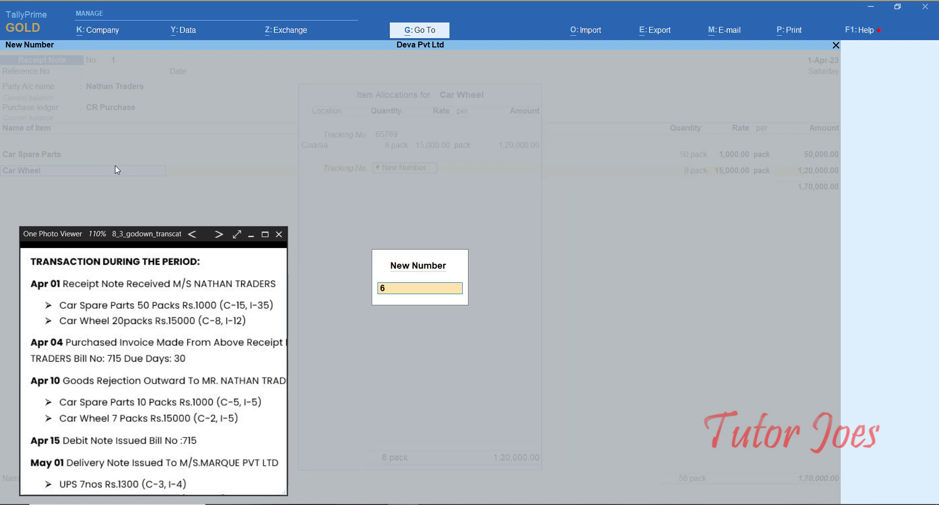
{"action": "type", "text": "5789"}
{"action": "key", "text": "Return"}
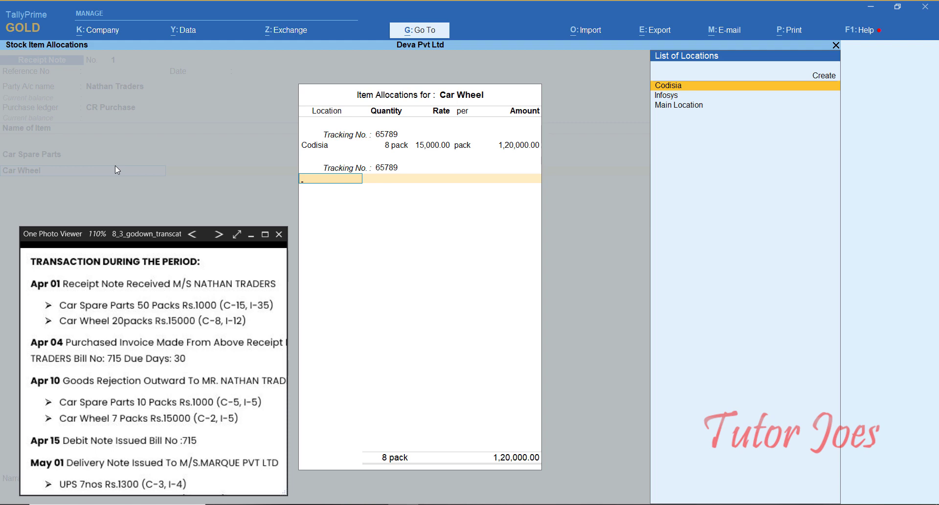
{"action": "key", "text": "Down"}
{"action": "key", "text": "Return"}
{"action": "type", "text": "12"}
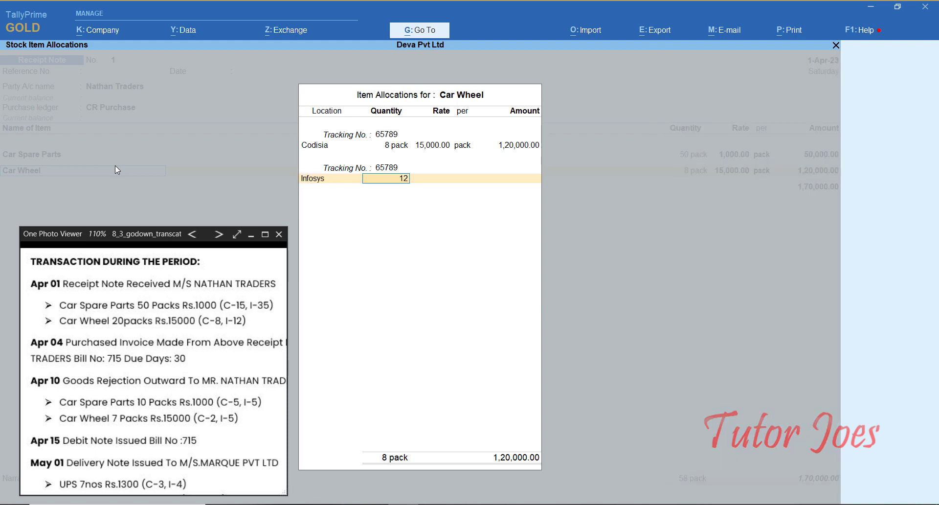
{"action": "key", "text": "Return"}
{"action": "key", "text": "Return"}
{"action": "key", "text": "Return"}
{"action": "key", "text": "Return"}
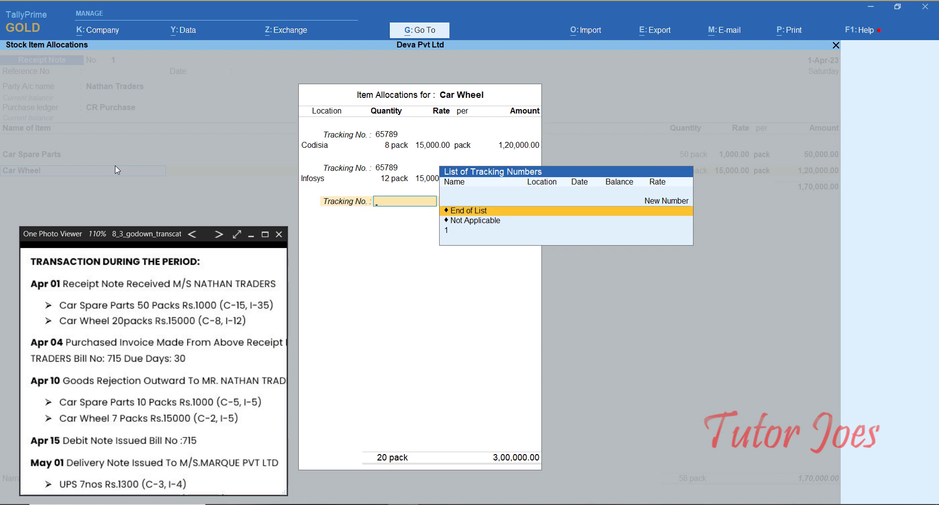
{"action": "key", "text": "Return"}
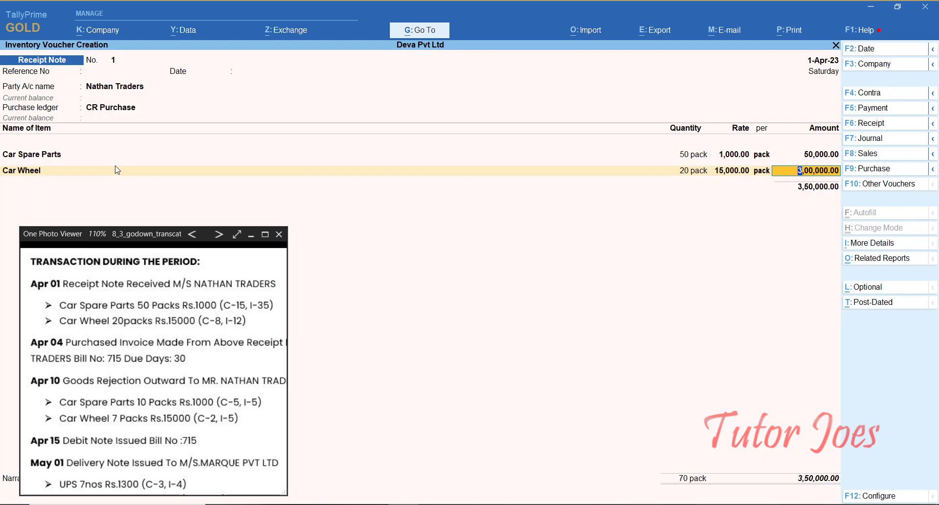
{"action": "key", "text": "Return"}
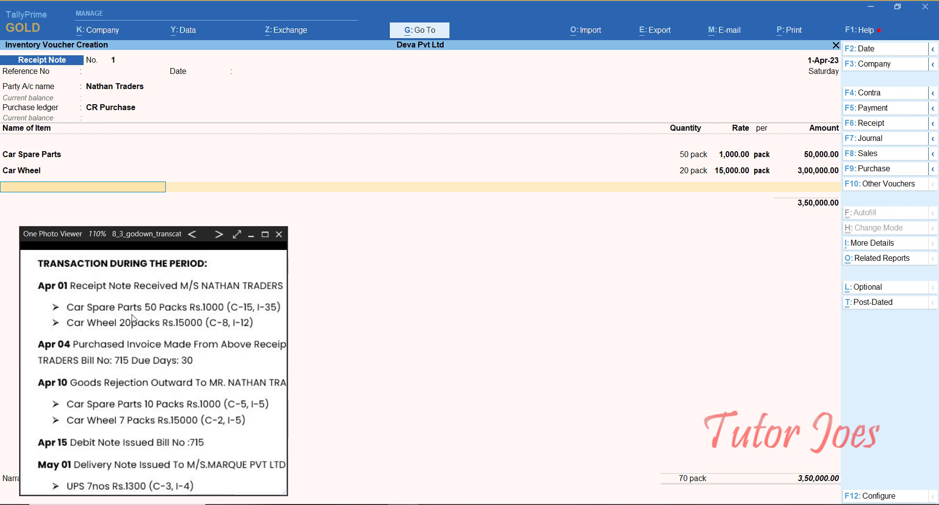
{"action": "scroll", "coordinate": [133, 332], "scroll_direction": "down", "scroll_amount": 3, "text": "ctrl"}
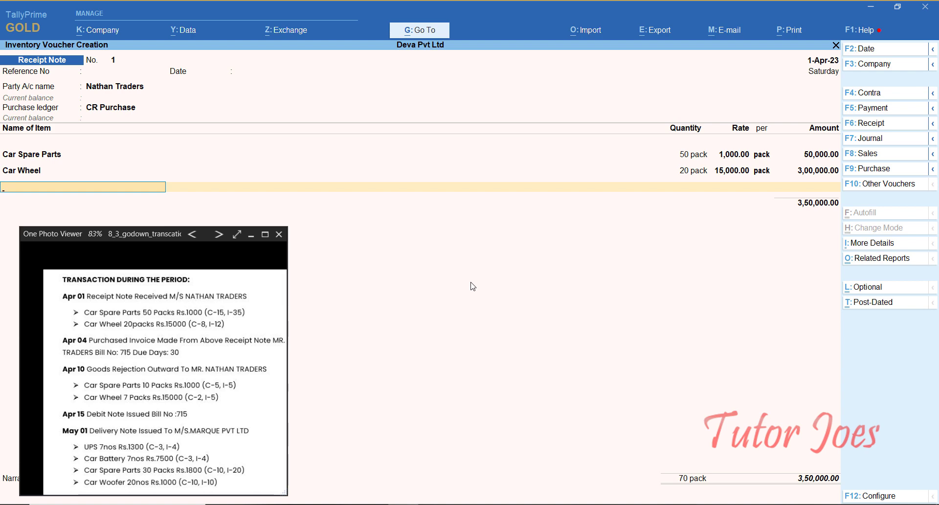
{"action": "key", "text": "Return"}
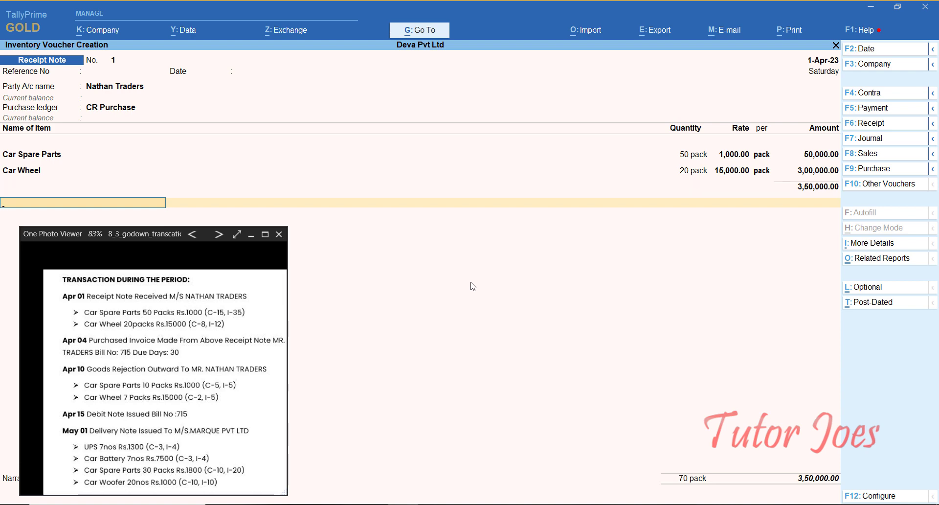
Skip the narration and bring up the save confirmation for Receipt Note 1.
{"action": "key", "text": "Return"}
{"action": "key", "text": "Return"}
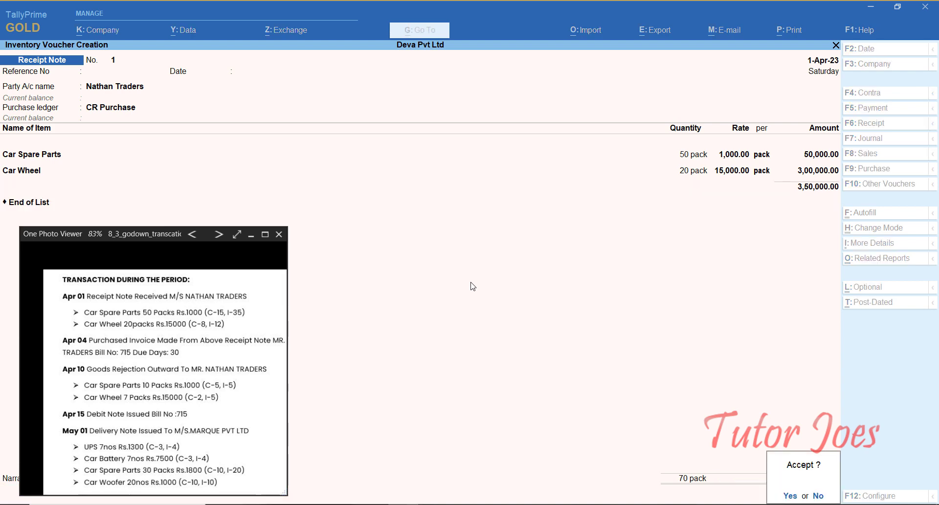
{"action": "key", "text": "Return"}
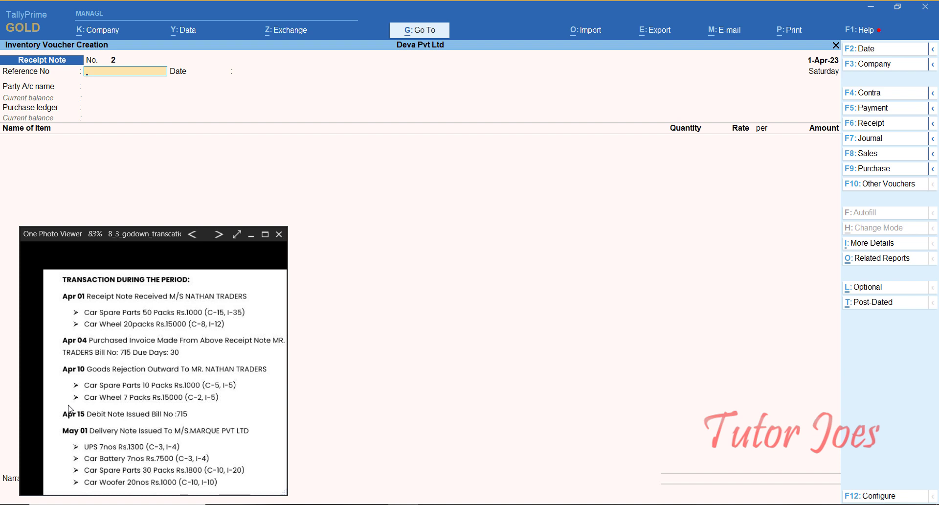
Switch to a Purchase voucher and set its date to 4-4.
{"action": "left_click", "coordinate": [875, 169]}
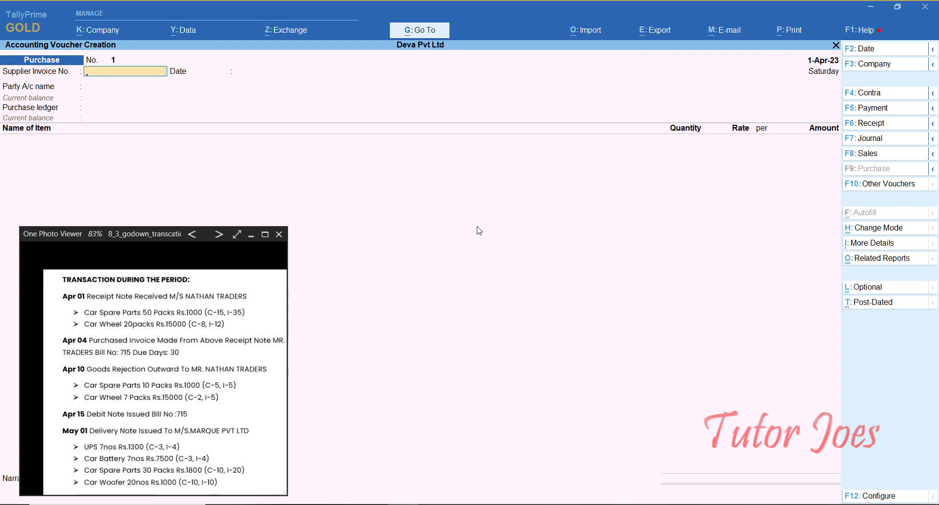
{"action": "key", "text": "F2"}
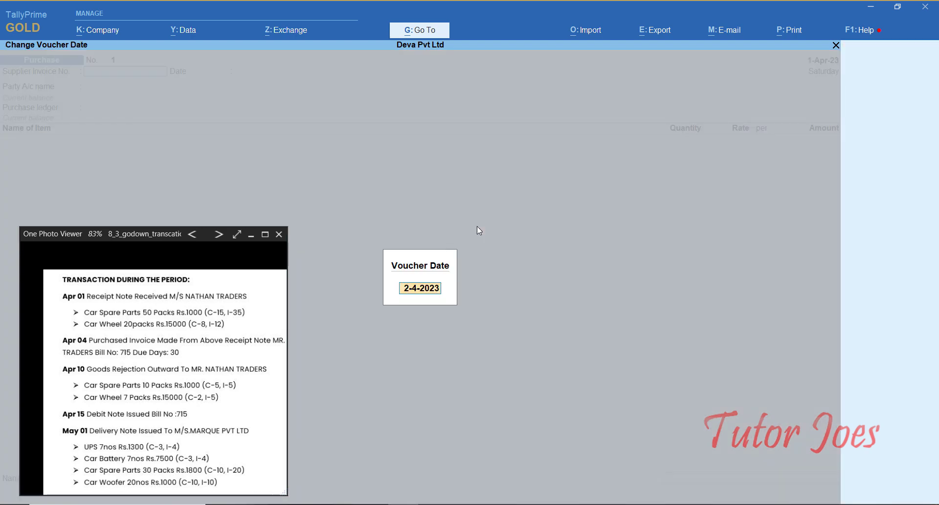
{"action": "key", "text": "BackSpace"}
{"action": "type", "text": "4-4"}
{"action": "key", "text": "Return"}
Select Nathan Traders as the party account and close Party Details.
{"action": "key", "text": "Down"}
{"action": "key", "text": "Down"}
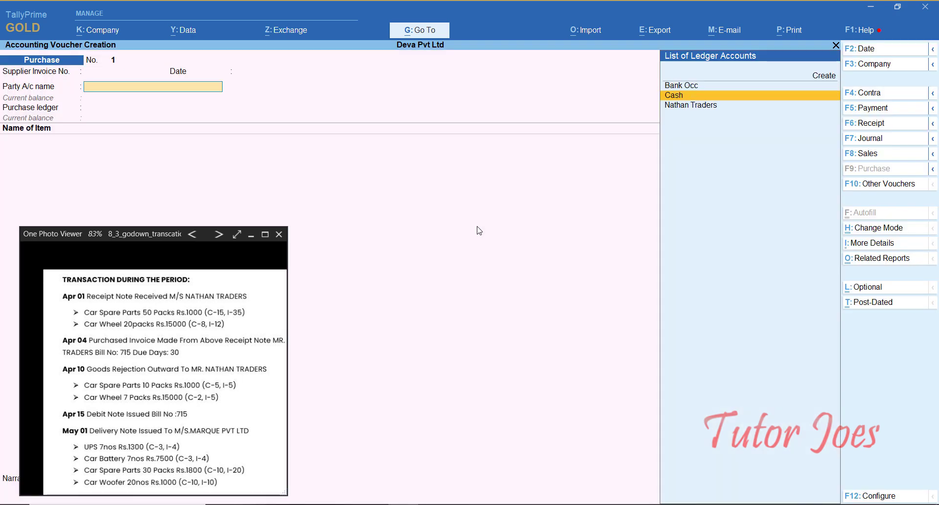
{"action": "key", "text": "Return"}
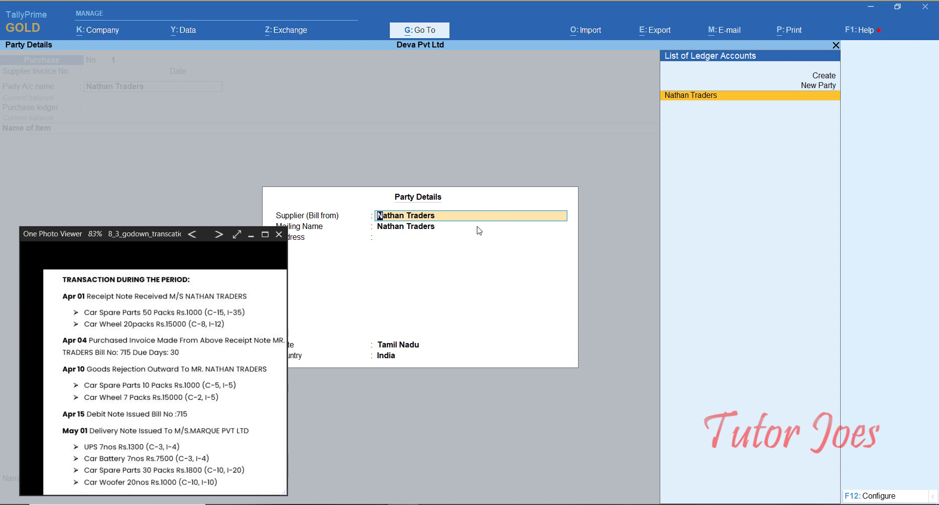
{"action": "left_click_drag", "start_coordinate": [286, 494], "coordinate": [244, 495]}
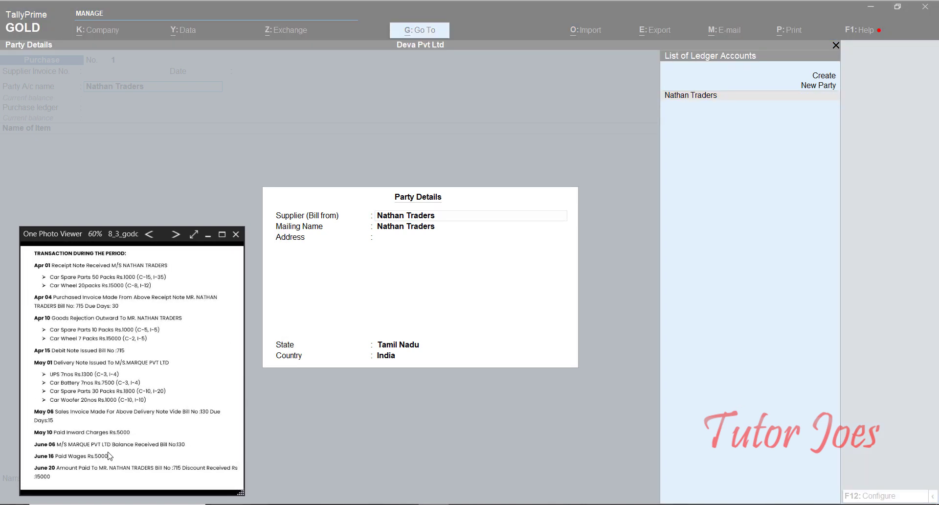
{"action": "scroll", "coordinate": [103, 428], "scroll_direction": "up", "scroll_amount": 3}
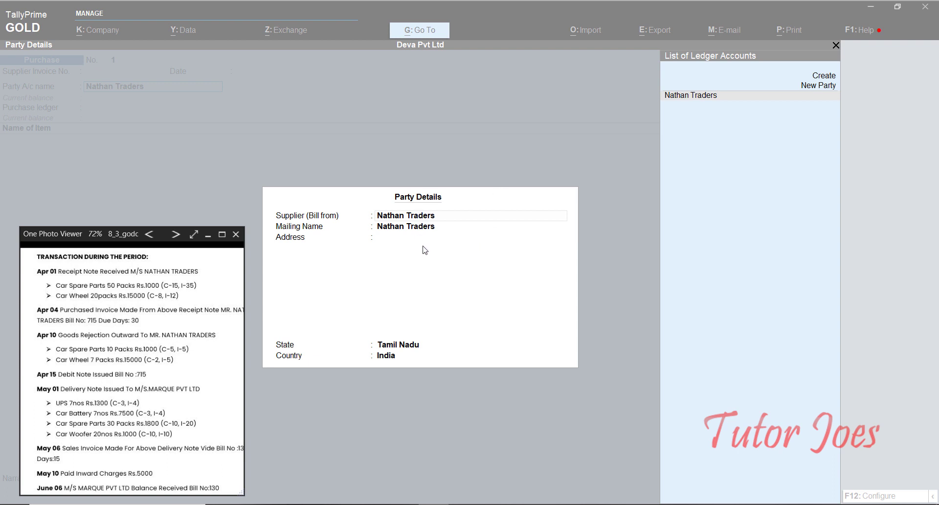
{"action": "left_click", "coordinate": [393, 396]}
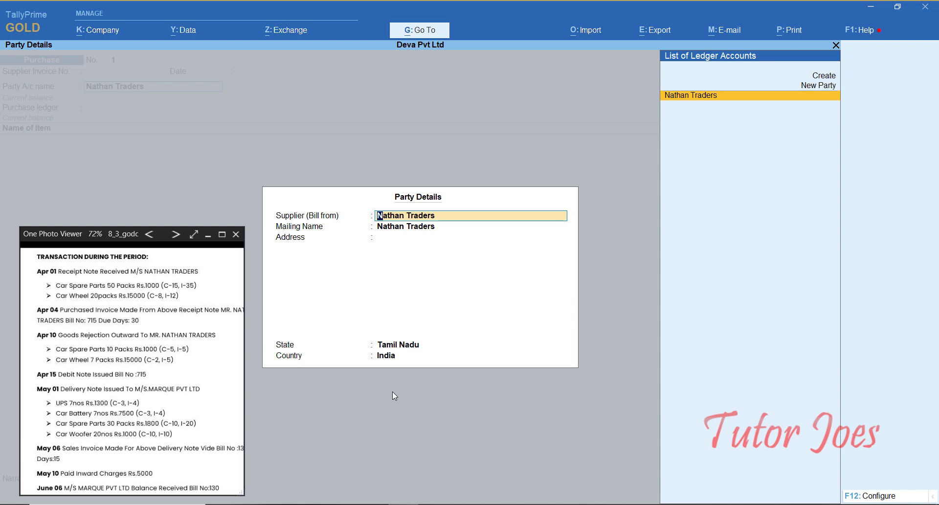
{"action": "key", "text": "BackSpace"}
{"action": "key", "text": "Escape"}
{"action": "key", "text": "Return"}
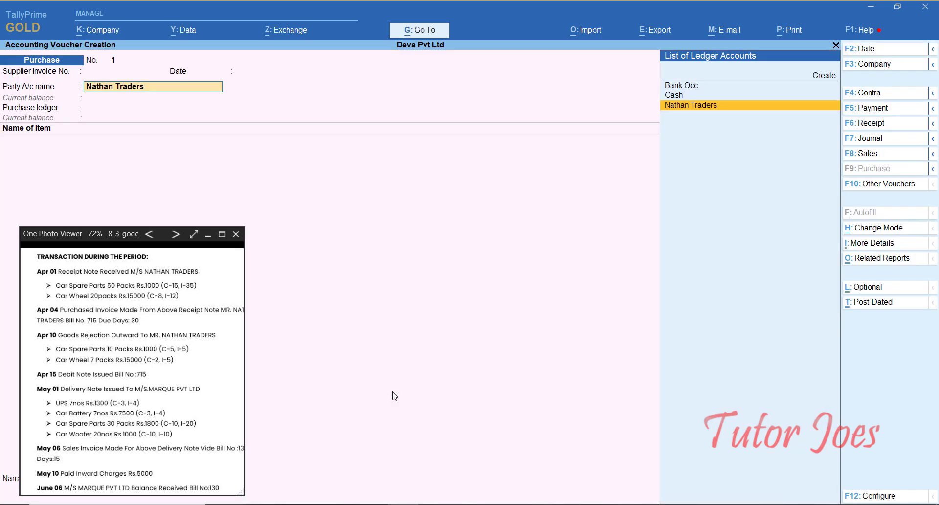
{"action": "key", "text": "F12"}
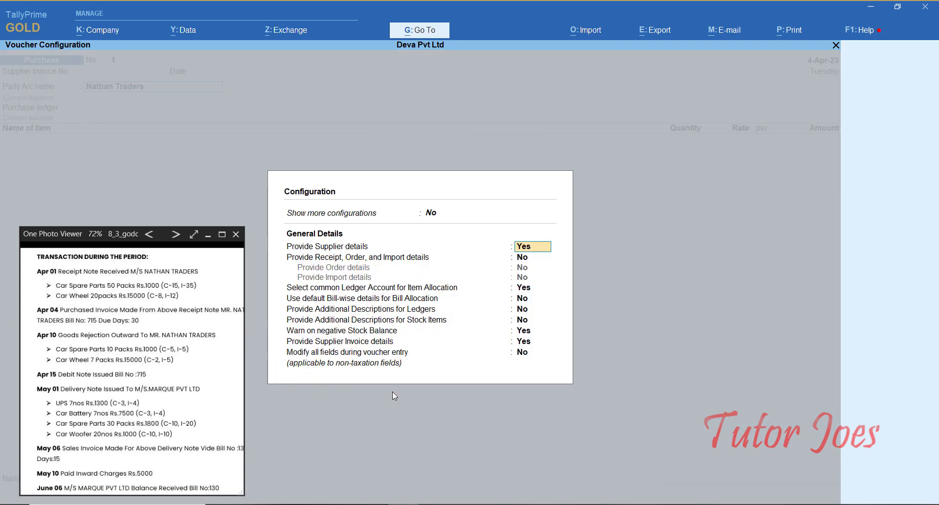
Set Provide receipt, order and import details to Yes in the Purchase voucher configuration.
{"action": "key", "text": "Return"}
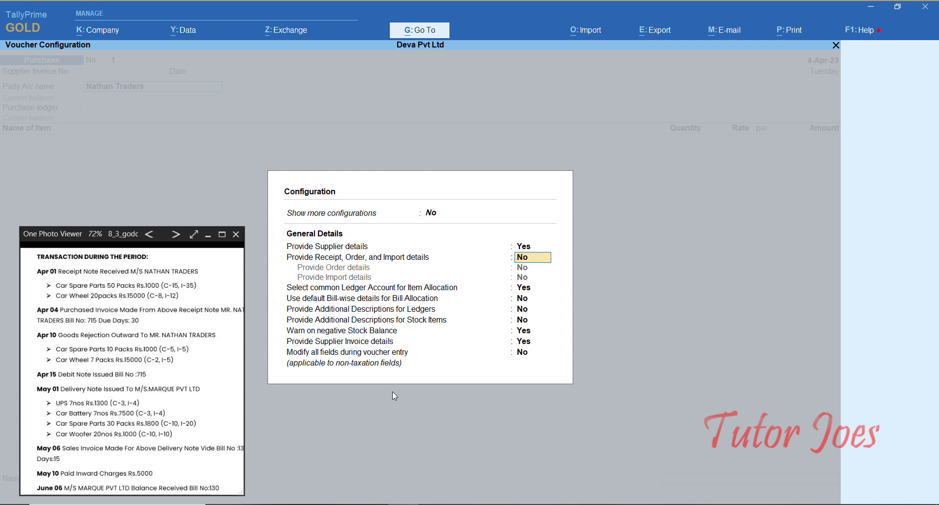
{"action": "type", "text": "y"}
{"action": "key", "text": "Return"}
{"action": "key", "text": "Return"}
{"action": "key", "text": "Return"}
{"action": "key", "text": "Return"}
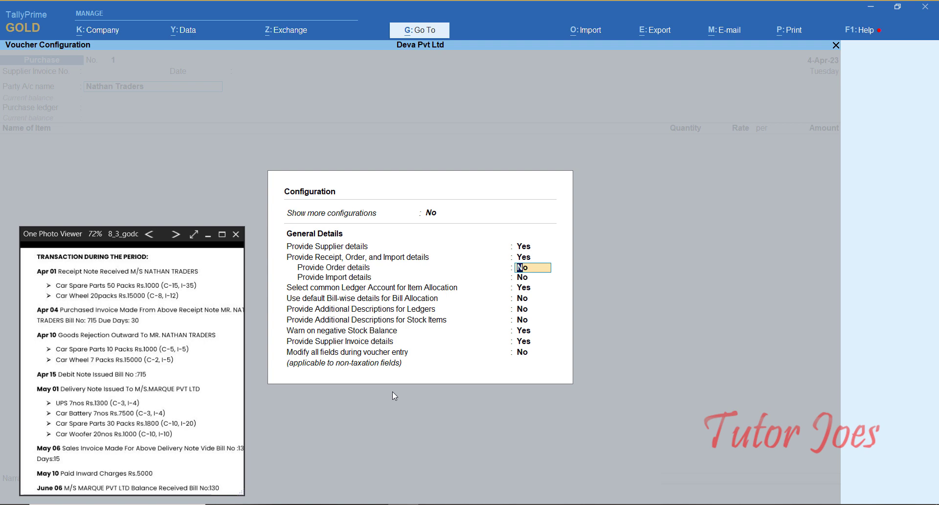
{"action": "key", "text": "Return"}
{"action": "key", "text": "Return"}
{"action": "key", "text": "Return"}
{"action": "key", "text": "Return"}
{"action": "key", "text": "Return"}
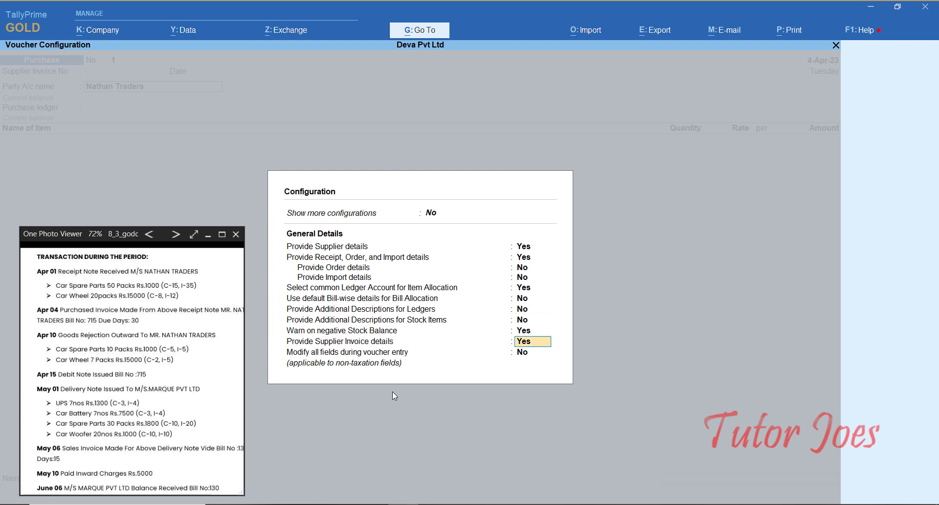
{"action": "key", "text": "Return"}
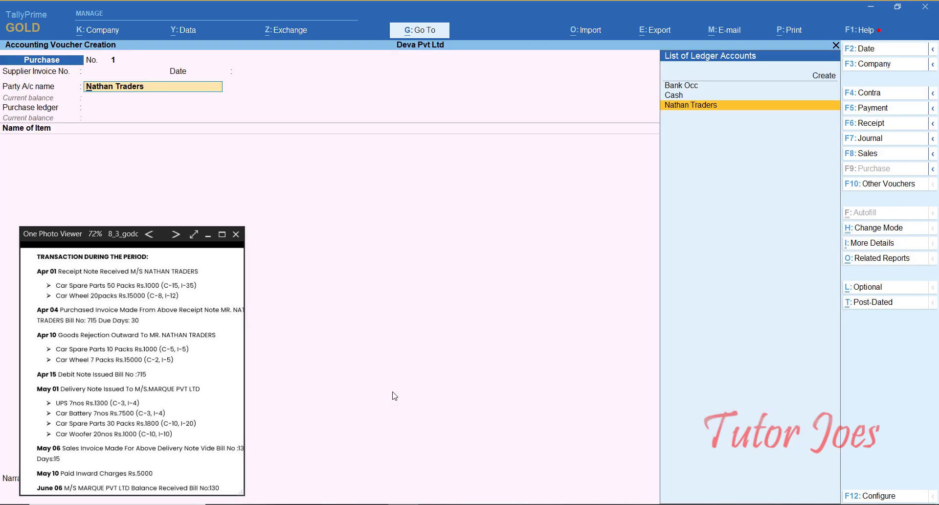
Select receipt note 65789 dated 1-Apr-23 in Receipt Details and end the list.
{"action": "key", "text": "Return"}
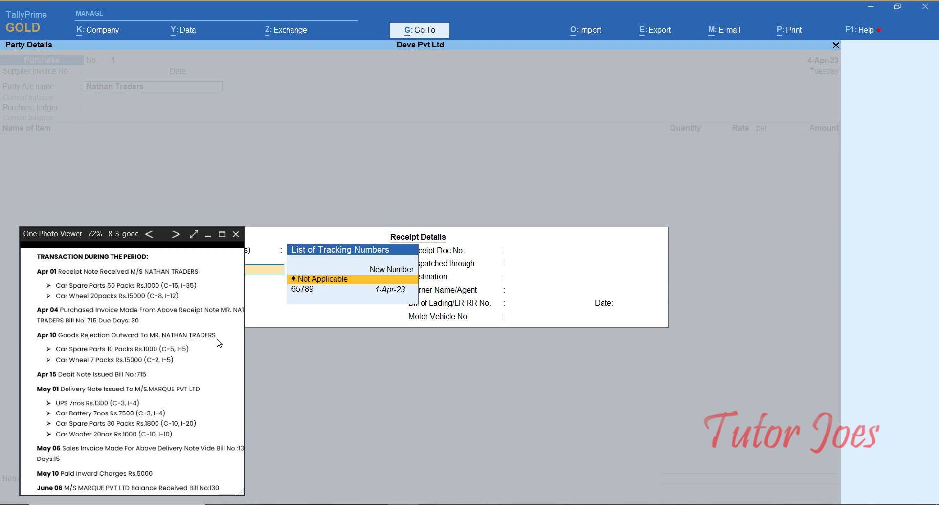
{"action": "left_click", "coordinate": [208, 234]}
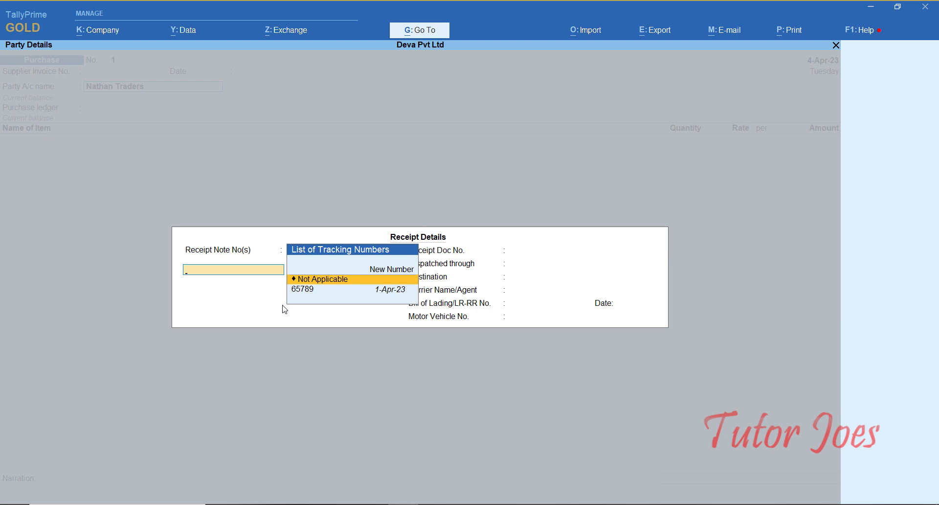
{"action": "key", "text": "Down"}
{"action": "key", "text": "Return"}
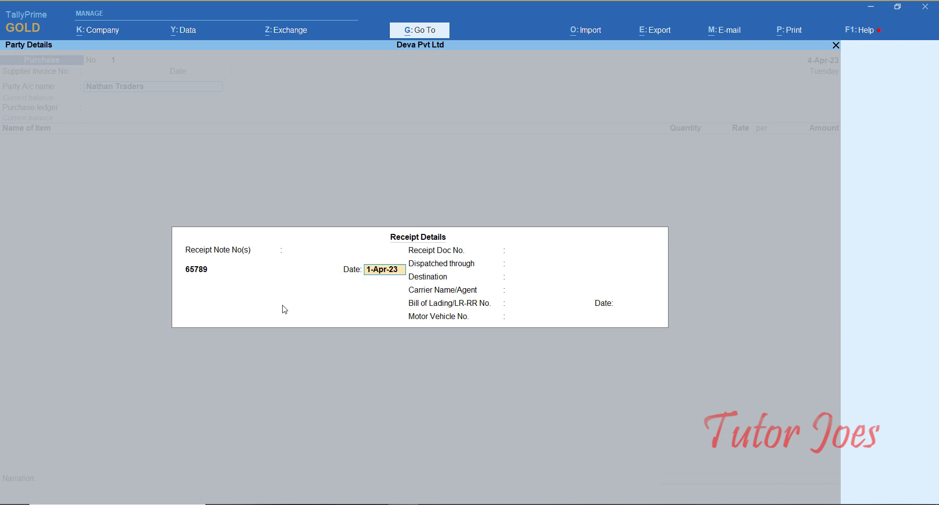
{"action": "key", "text": "Return"}
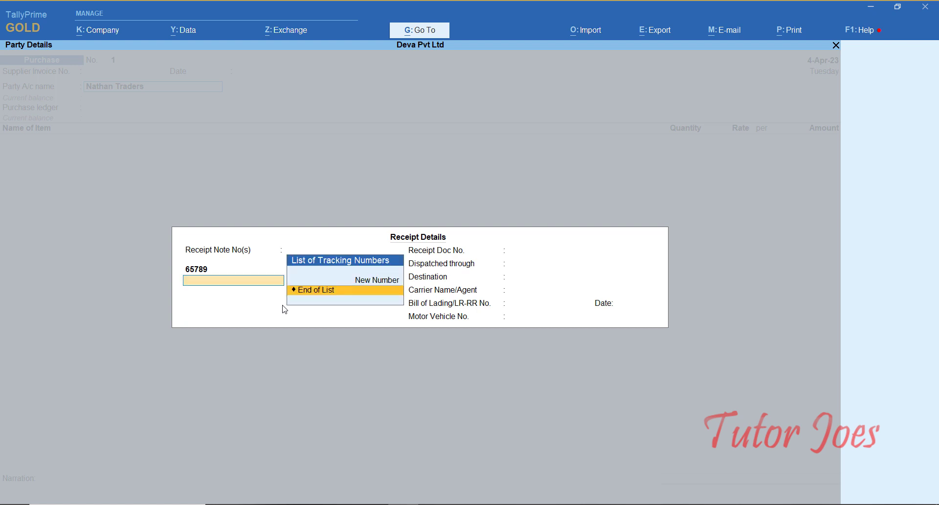
{"action": "key", "text": "Return"}
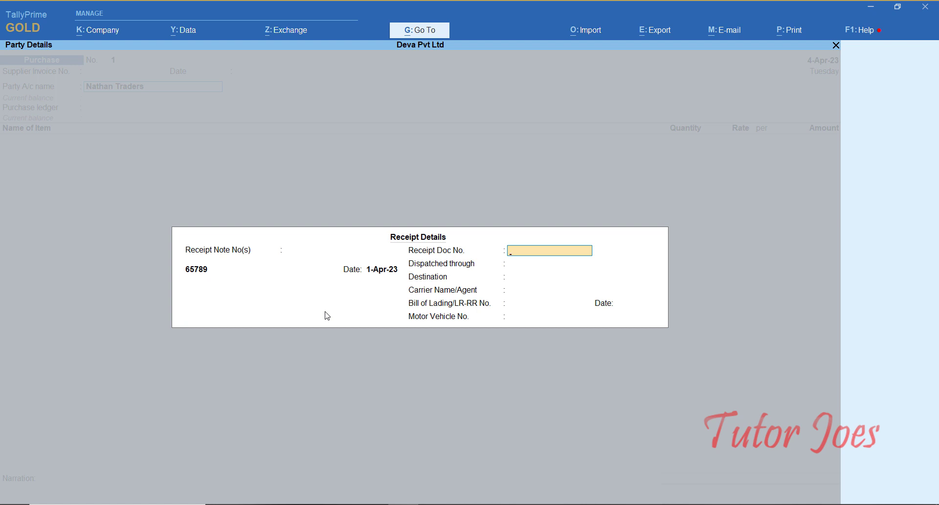
Enter doc no. 101, dispatched through Bangalore, destination Salem, and the carrier agent's name.
{"action": "type", "text": "101"}
{"action": "key", "text": "Return"}
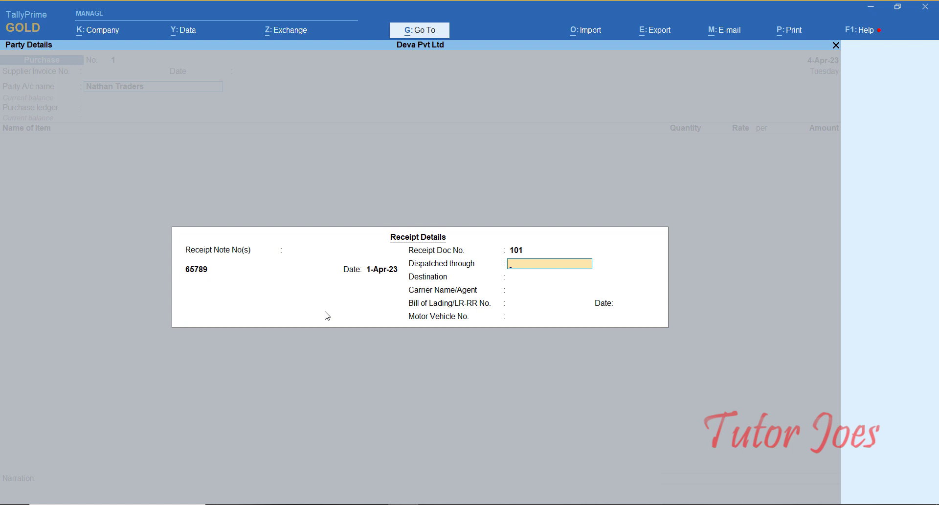
{"action": "type", "text": "Bangalore"}
{"action": "key", "text": "Return"}
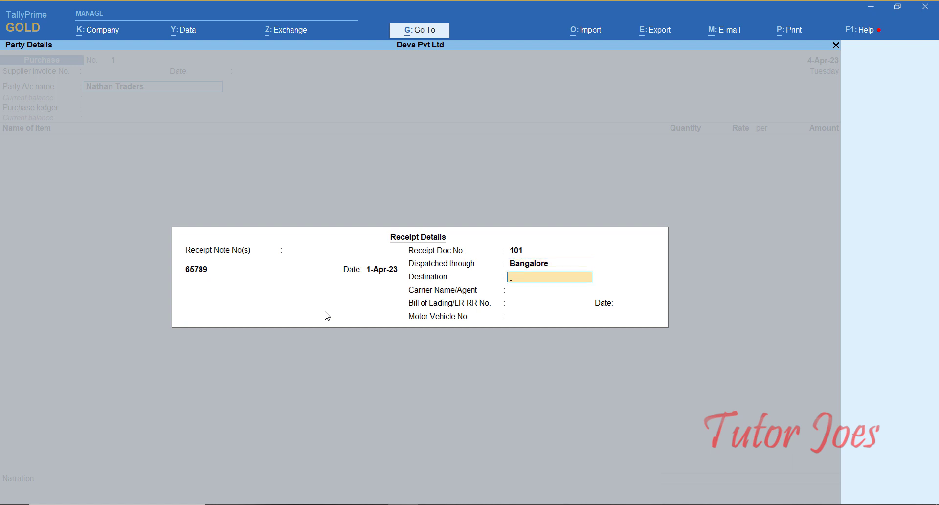
{"action": "type", "text": "Salem"}
{"action": "key", "text": "Return"}
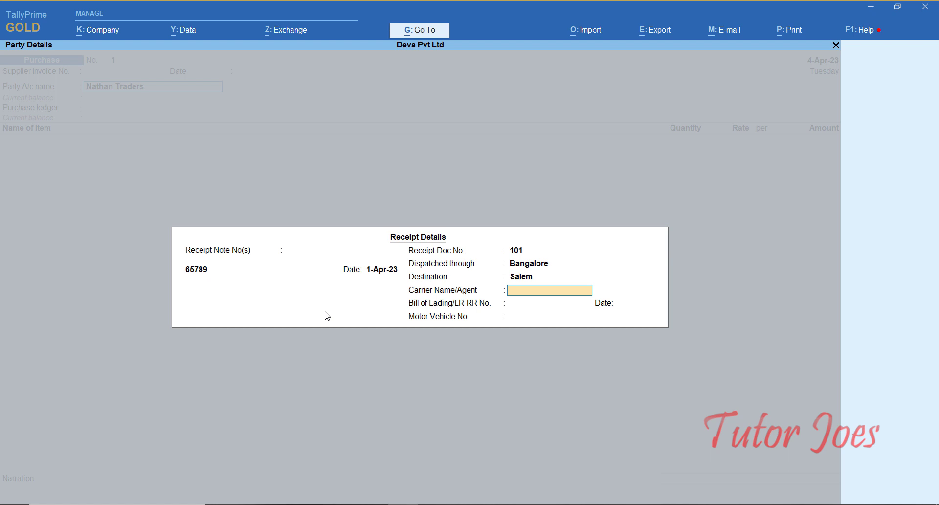
{"action": "type", "text": "Ram Kumar"}
{"action": "key", "text": "Return"}
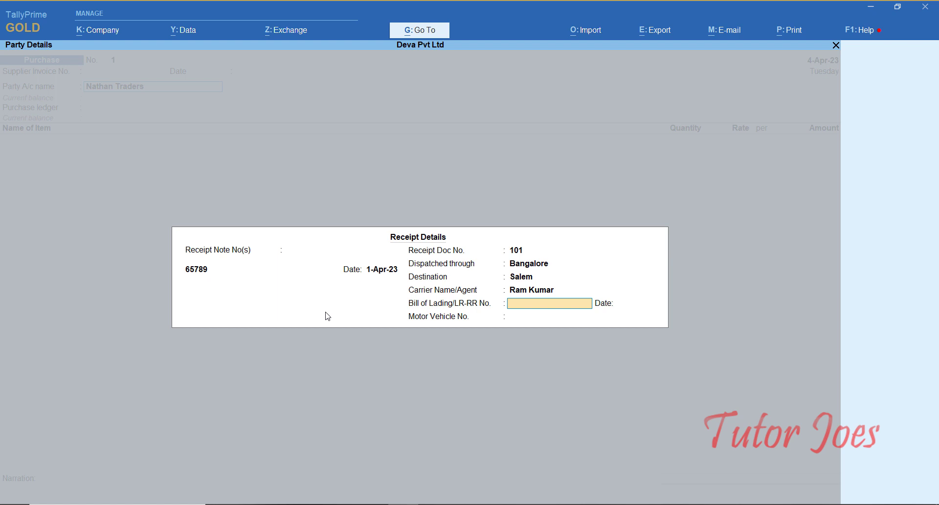
Enter bill of lading 123 dated 2-4 and the motor vehicle number, closing Receipt Details.
{"action": "type", "text": "23"}
{"action": "key", "text": "Return"}
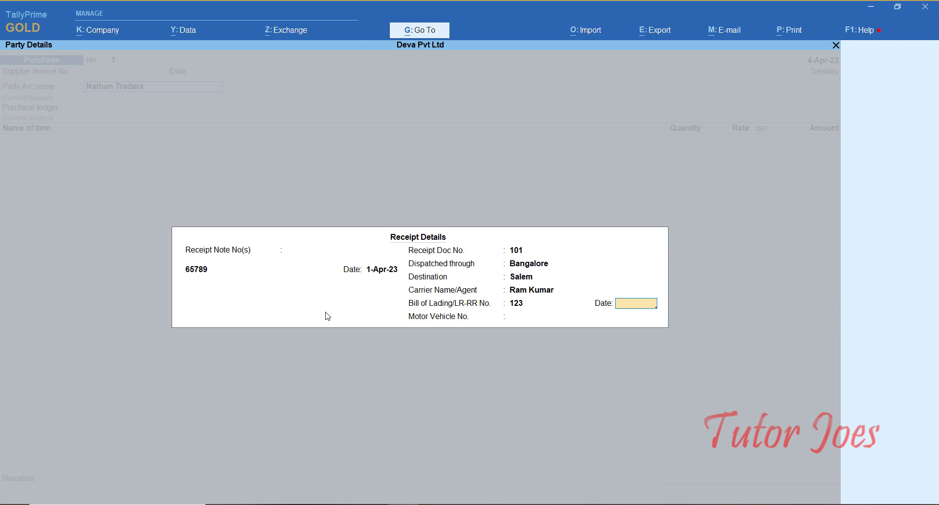
{"action": "type", "text": "2-4"}
{"action": "key", "text": "Return"}
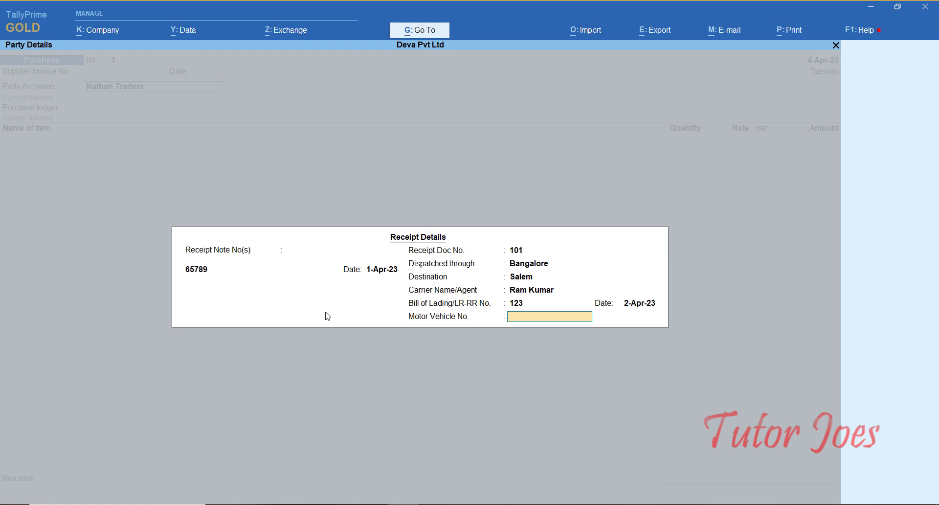
{"action": "type", "text": "N 52 K 7894"}
{"action": "key", "text": "Return"}
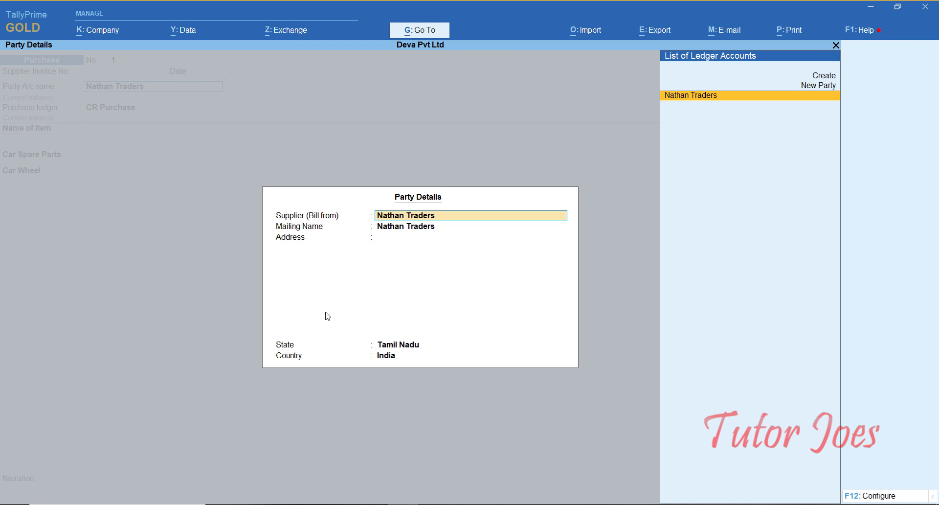
Accept Nathan Traders and CR Purchase, loading Car Spare Parts (50,000.00) and Car Wheel (3,00,000.00).
{"action": "key", "text": "ctrl+a"}
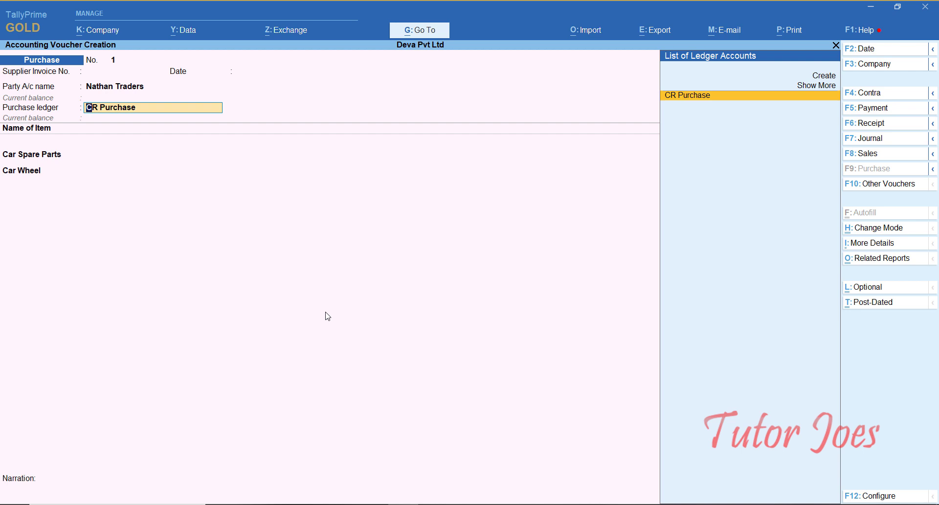
{"action": "key", "text": "Return"}
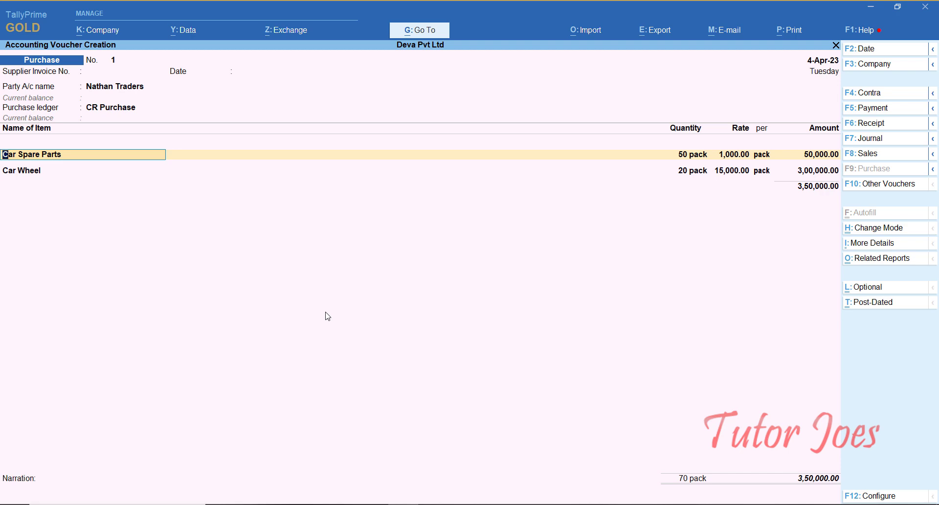
Allocate Car Spare Parts to tracking number 65789 at Codisia and Infosys.
{"action": "key", "text": "Return"}
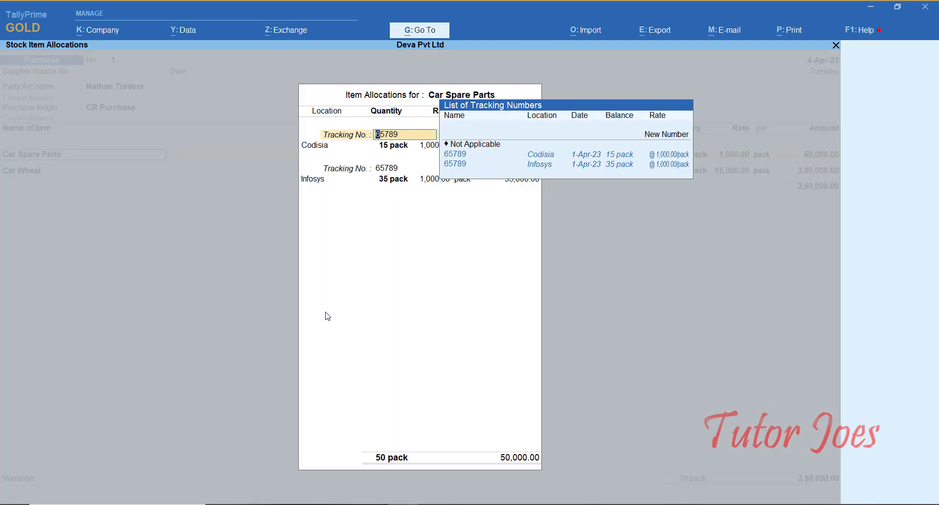
{"action": "key", "text": "Down"}
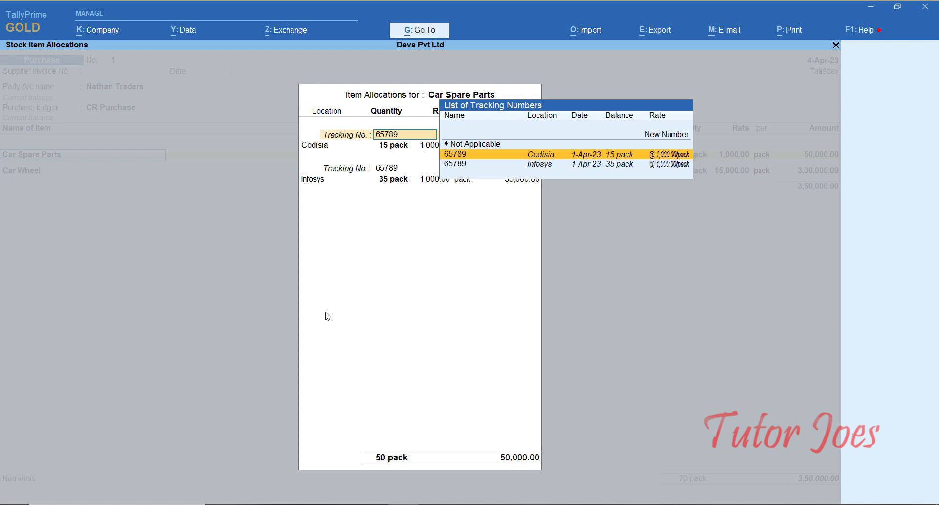
{"action": "key", "text": "Return"}
{"action": "key", "text": "Return"}
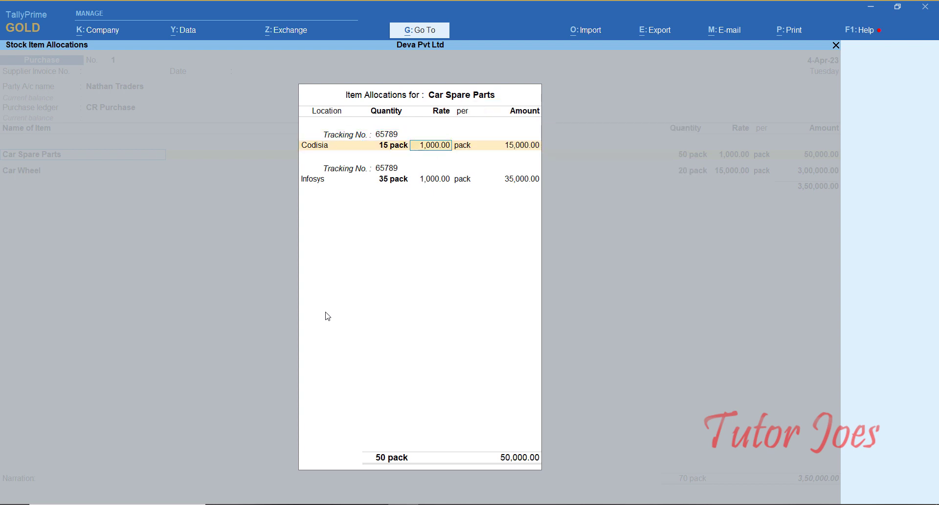
{"action": "key", "text": "Return"}
{"action": "key", "text": "Return"}
{"action": "key", "text": "Return"}
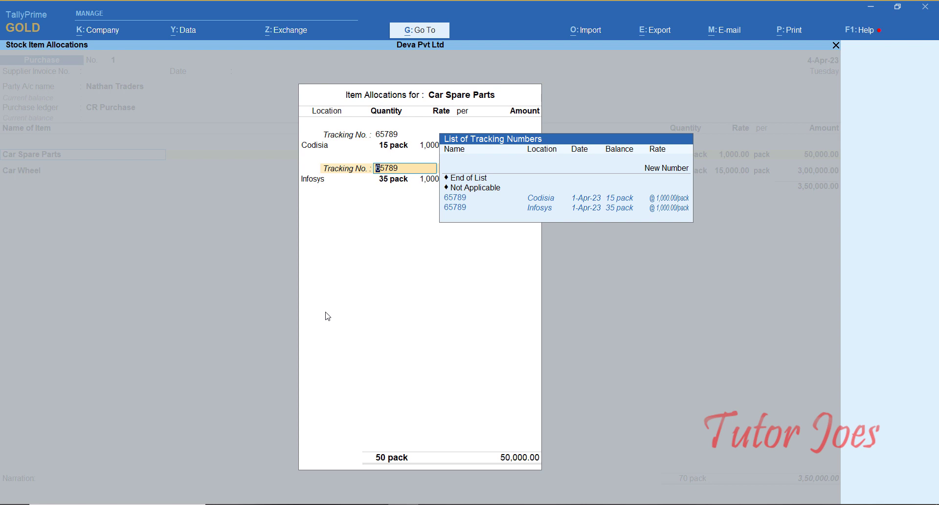
{"action": "key", "text": "Down"}
{"action": "key", "text": "Down"}
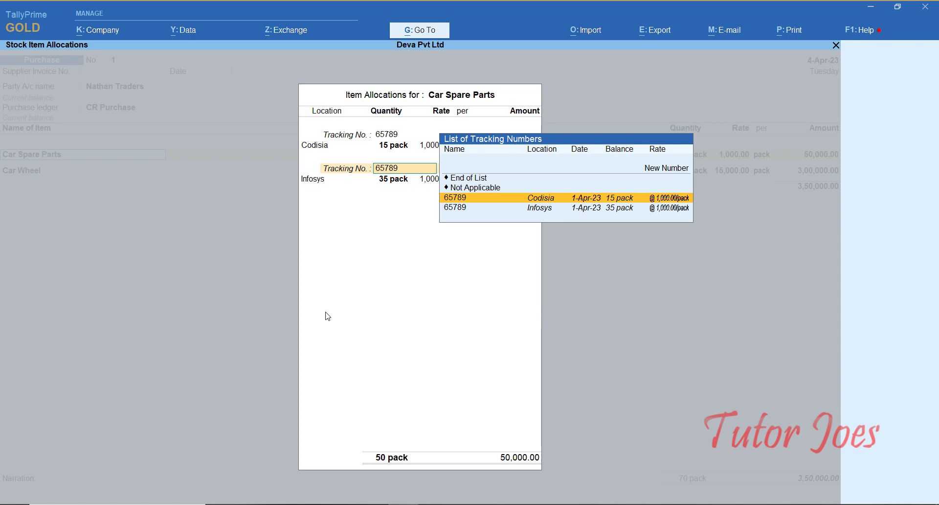
{"action": "key", "text": "Return"}
{"action": "key", "text": "Return"}
{"action": "key", "text": "Return"}
{"action": "key", "text": "Return"}
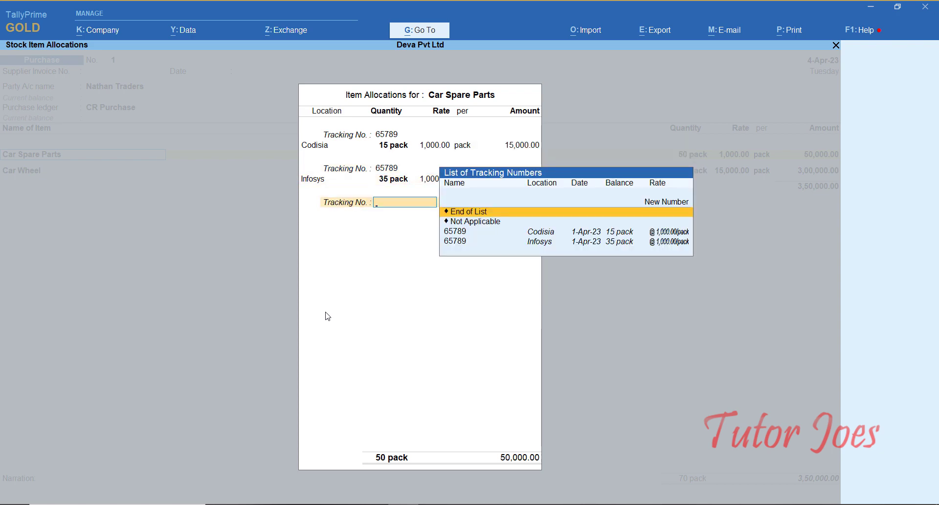
{"action": "key", "text": "Return"}
Allocate Car Wheel to tracking number 65789 at Codisia and Infosys, closing items at 3,50,000.00.
{"action": "key", "text": "Return"}
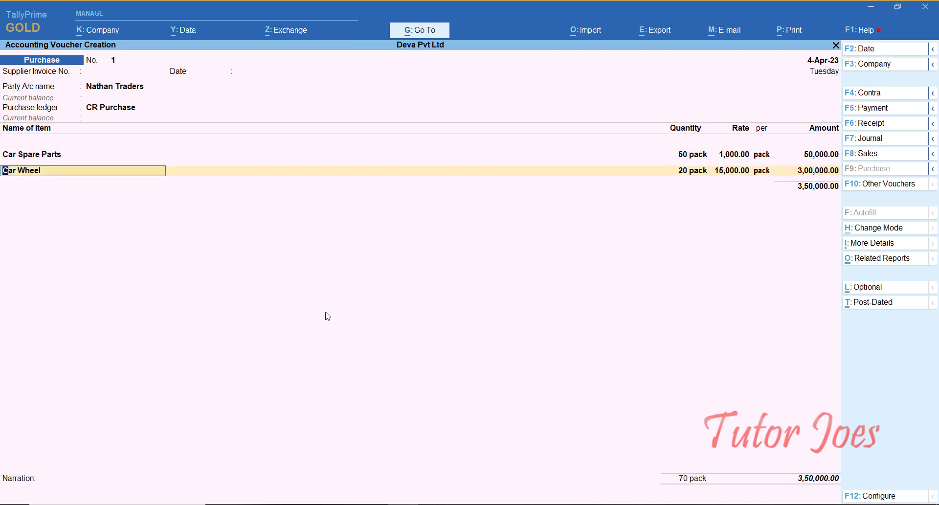
{"action": "key", "text": "Return"}
{"action": "key", "text": "Down"}
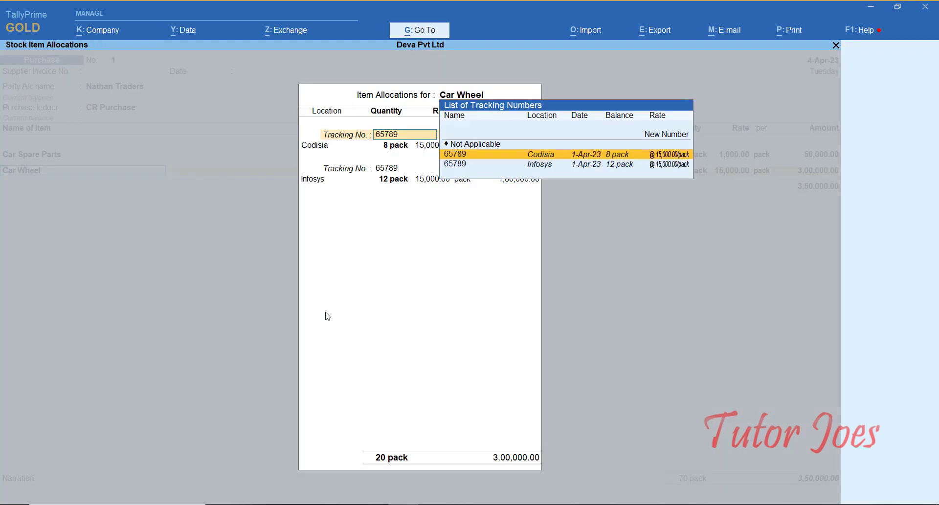
{"action": "key", "text": "Down"}
{"action": "key", "text": "Up"}
{"action": "key", "text": "Return"}
{"action": "key", "text": "Return"}
{"action": "key", "text": "Return"}
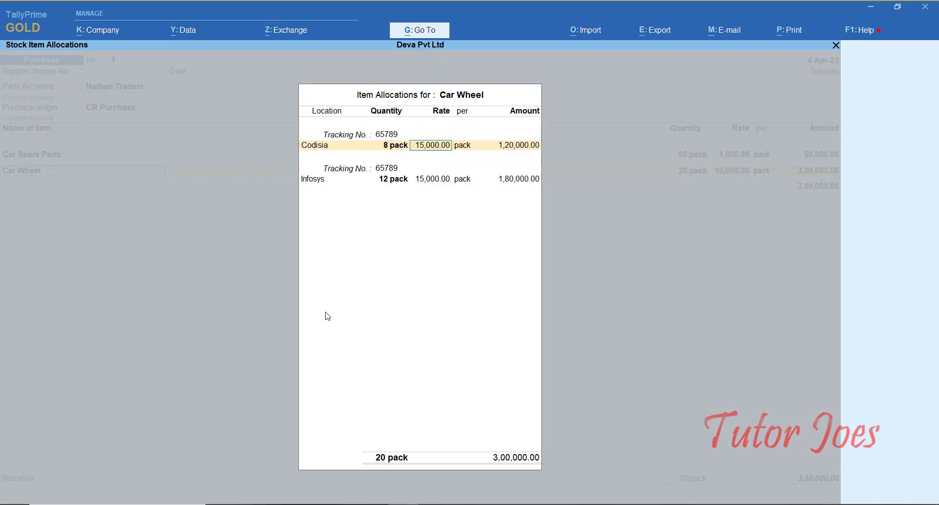
{"action": "key", "text": "Return"}
{"action": "key", "text": "Return"}
{"action": "key", "text": "Return"}
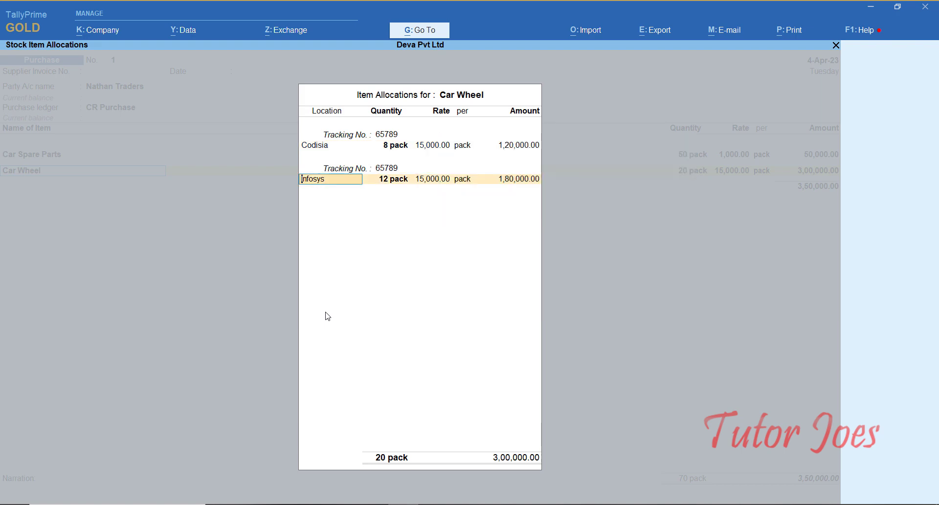
{"action": "key", "text": "Return"}
{"action": "key", "text": "Return"}
{"action": "key", "text": "Return"}
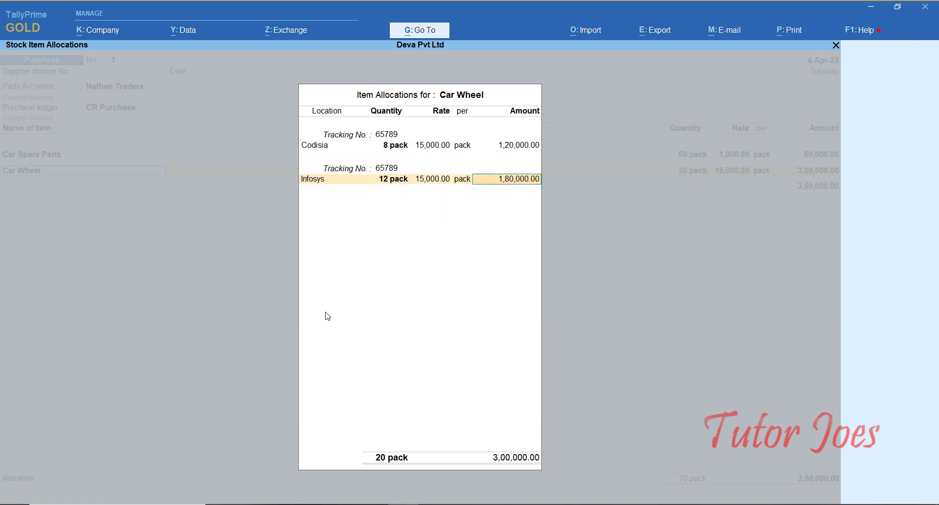
{"action": "key", "text": "Return"}
{"action": "key", "text": "Return"}
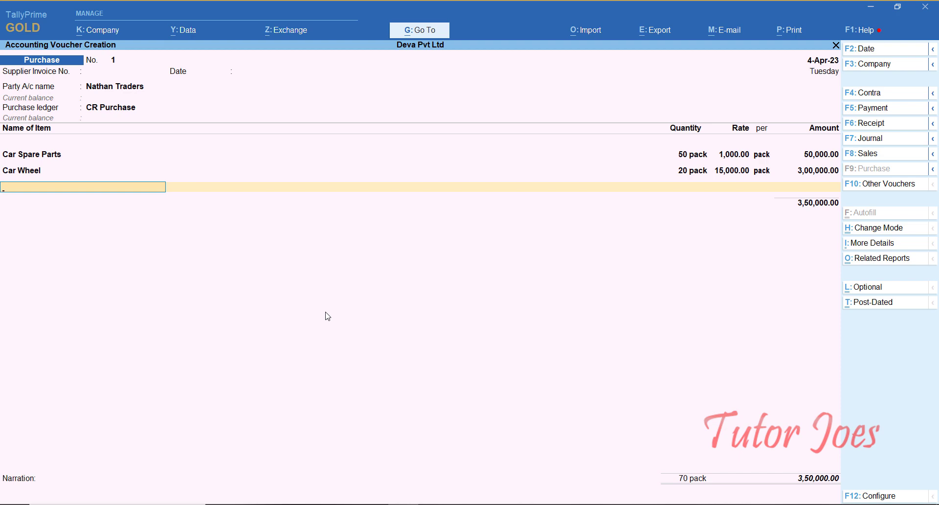
{"action": "key", "text": "Return"}
{"action": "key", "text": "Return"}
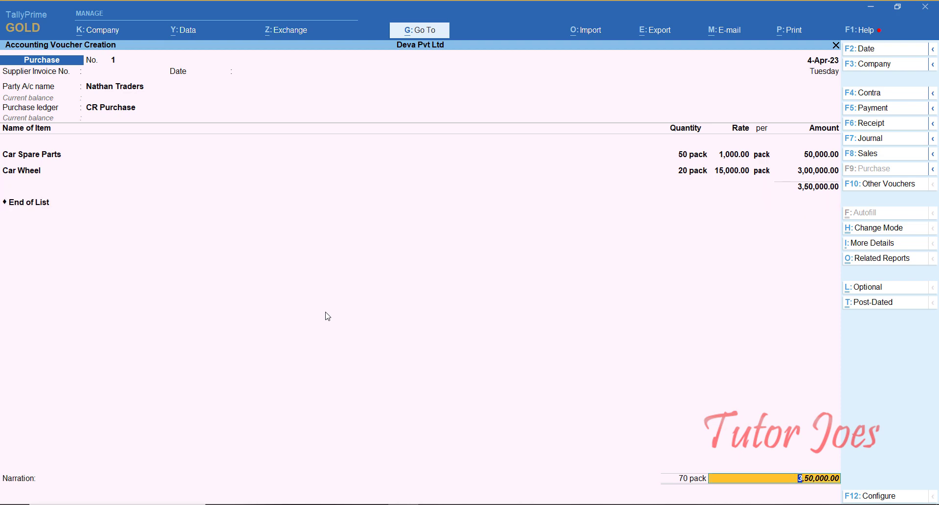
{"action": "key", "text": "Return"}
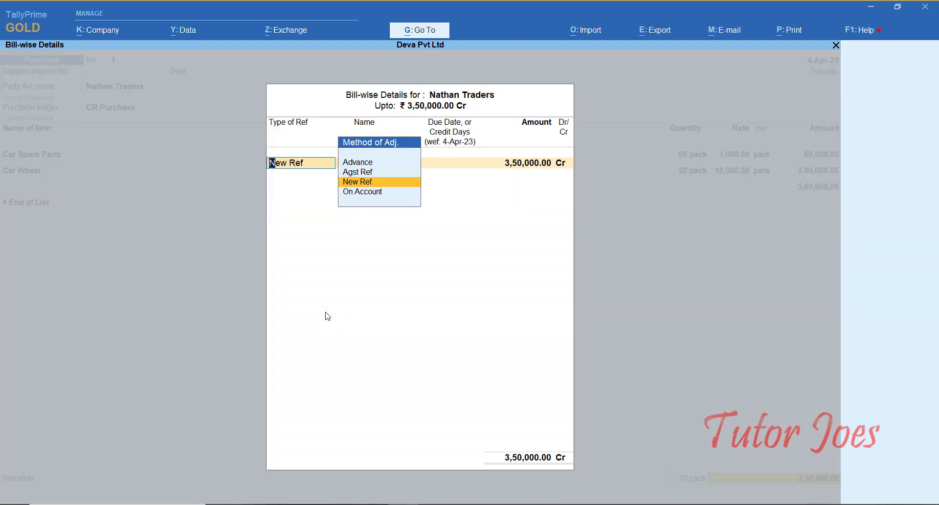
Enter New Ref 715 with 30 credit days (due 4-May-23) for 3,50,000.00 Cr.
{"action": "key", "text": "alt+Tab"}
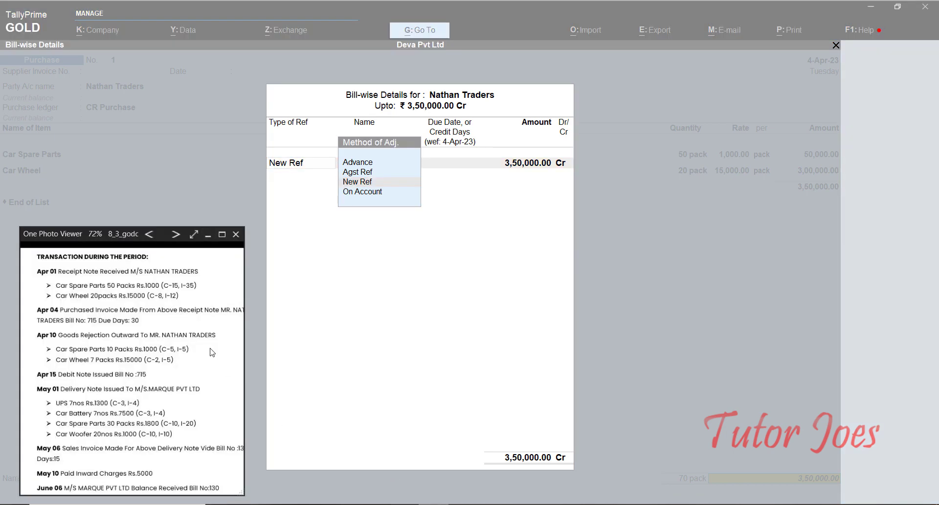
{"action": "left_click_drag", "start_coordinate": [169, 307], "coordinate": [149, 309]}
{"action": "left_click_drag", "start_coordinate": [158, 293], "coordinate": [175, 287]}
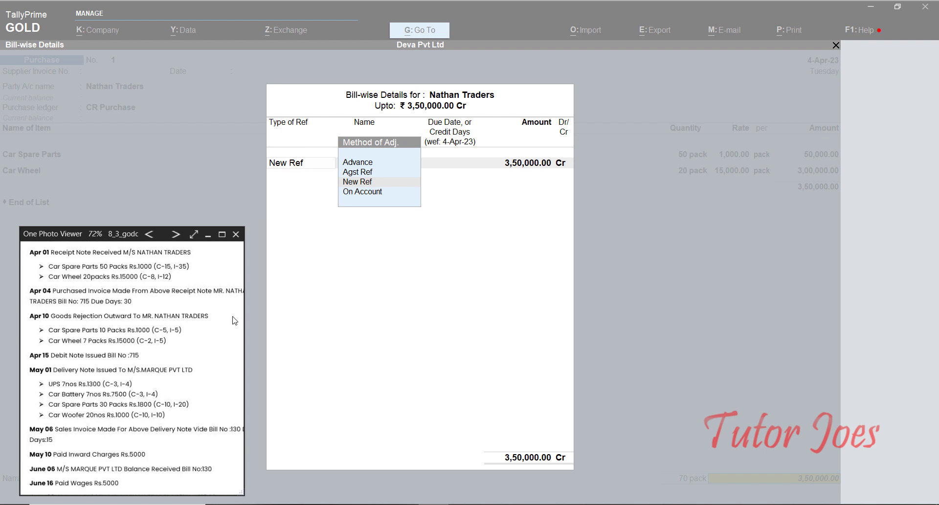
{"action": "left_click", "coordinate": [312, 320]}
{"action": "key", "text": "Return"}
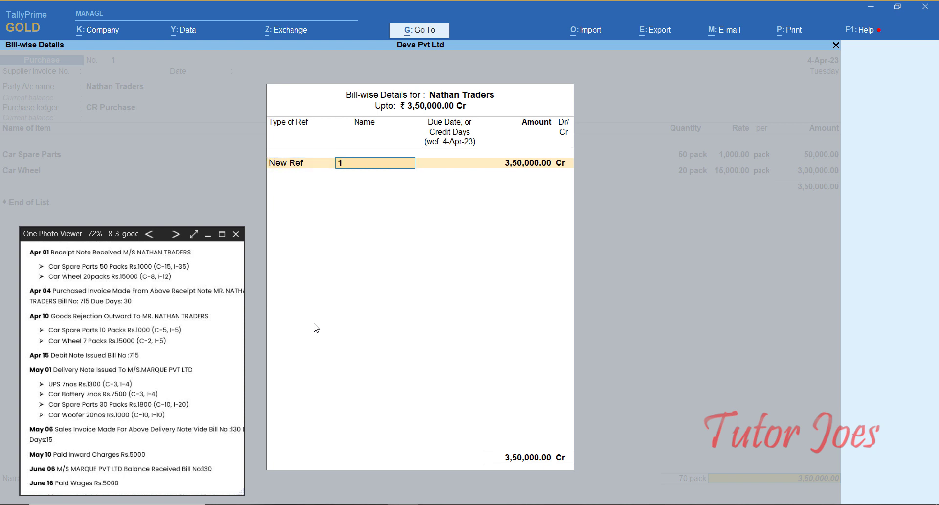
{"action": "type", "text": "715"}
{"action": "key", "text": "Return"}
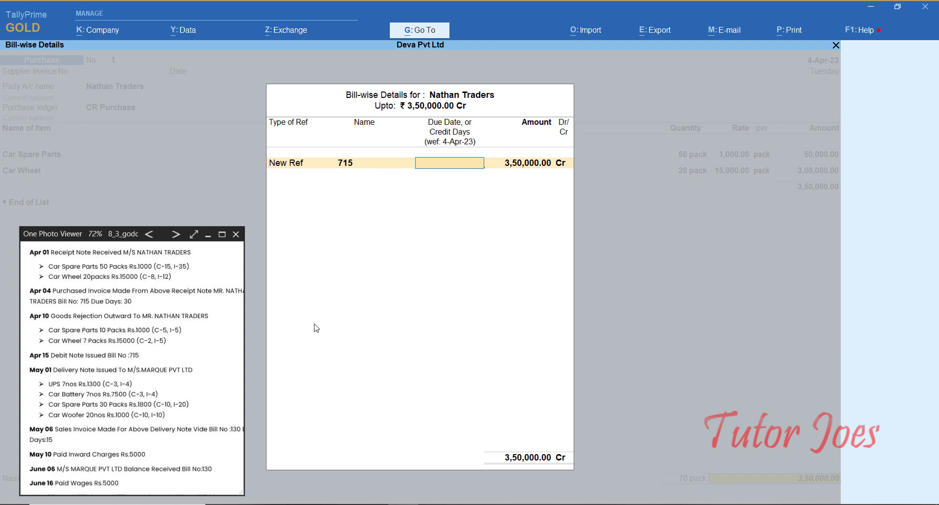
{"action": "type", "text": "30"}
{"action": "key", "text": "Return"}
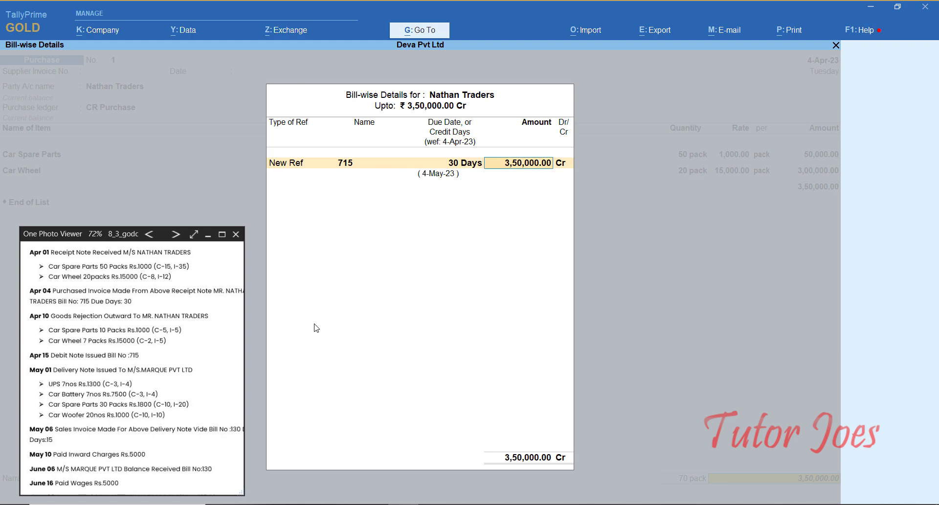
{"action": "key", "text": "Return"}
{"action": "key", "text": "Return"}
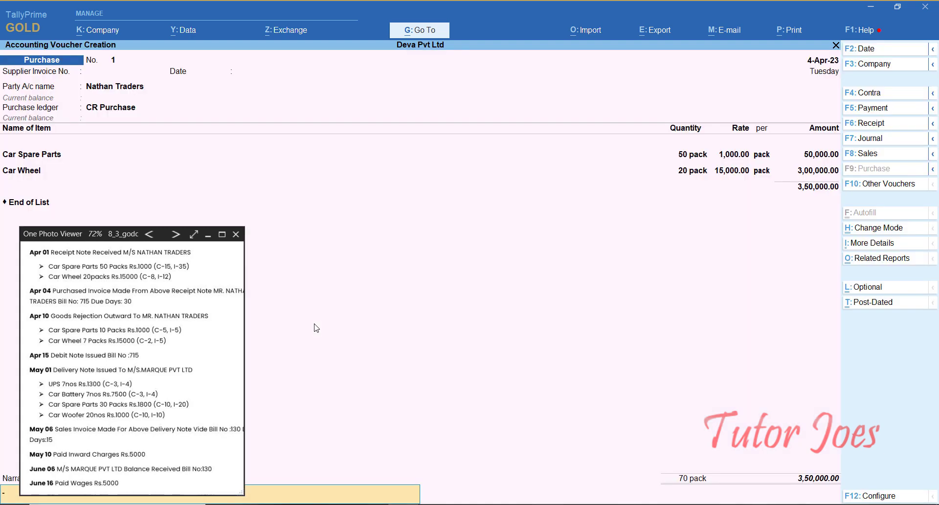
{"action": "key", "text": "Return"}
Confirm Yes to save the 3,50,000.00 Nathan Traders purchase invoice.
{"action": "key", "text": "y"}
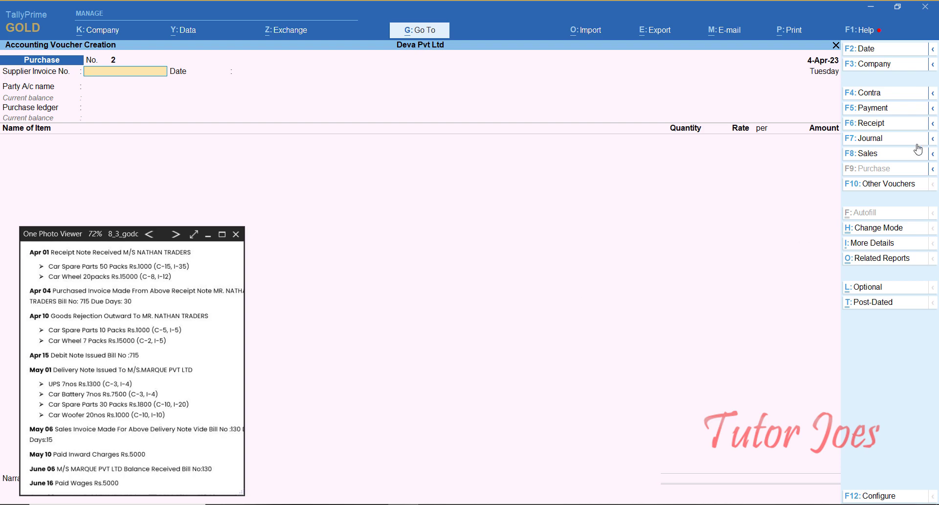
Activate the inactive Rejections Out voucher type and open a new Rejections Out voucher.
{"action": "left_click", "coordinate": [886, 185]}
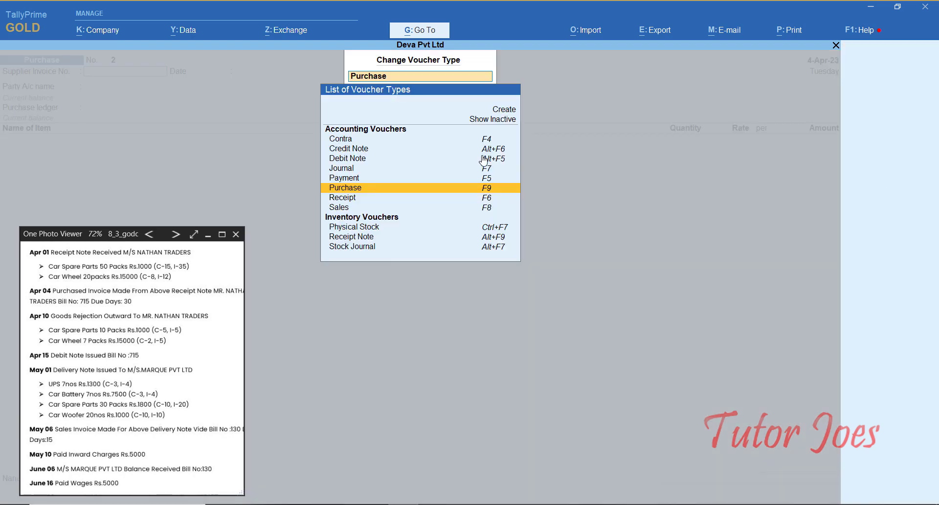
{"action": "key", "text": "Up"}
{"action": "key", "text": "Up"}
{"action": "key", "text": "Up"}
{"action": "key", "text": "Up"}
{"action": "key", "text": "Up"}
{"action": "key", "text": "Up"}
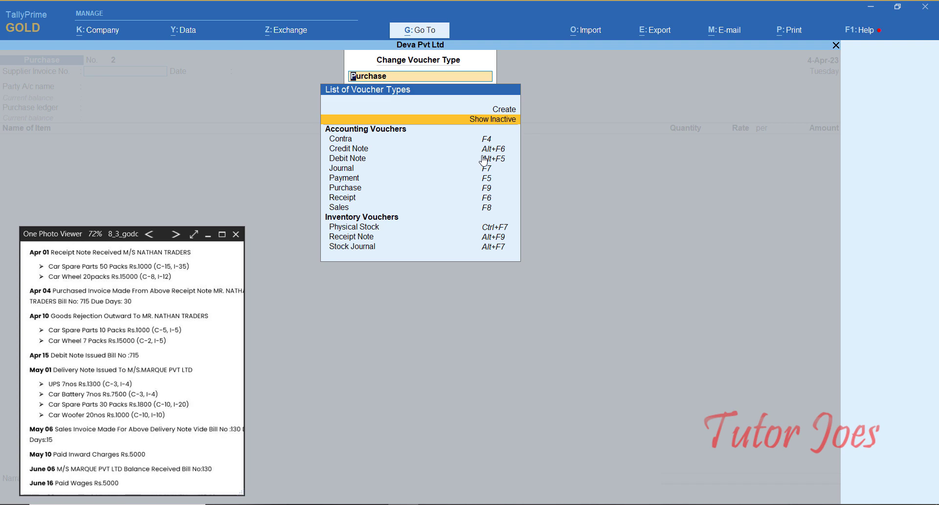
{"action": "key", "text": "Return"}
{"action": "key", "text": "Down"}
{"action": "key", "text": "Down"}
{"action": "key", "text": "Down"}
{"action": "key", "text": "Down"}
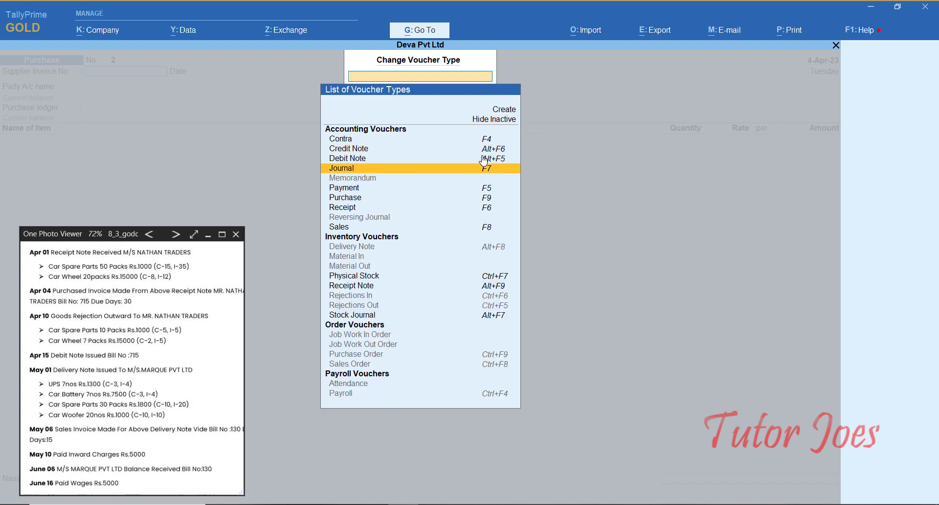
{"action": "key", "text": "Down"}
{"action": "key", "text": "Down"}
{"action": "key", "text": "Down"}
{"action": "key", "text": "Down"}
{"action": "key", "text": "Down"}
{"action": "key", "text": "Down"}
{"action": "key", "text": "Down"}
{"action": "key", "text": "Down"}
{"action": "key", "text": "Down"}
{"action": "key", "text": "Down"}
{"action": "key", "text": "Down"}
{"action": "key", "text": "Down"}
{"action": "key", "text": "Down"}
{"action": "key", "text": "Down"}
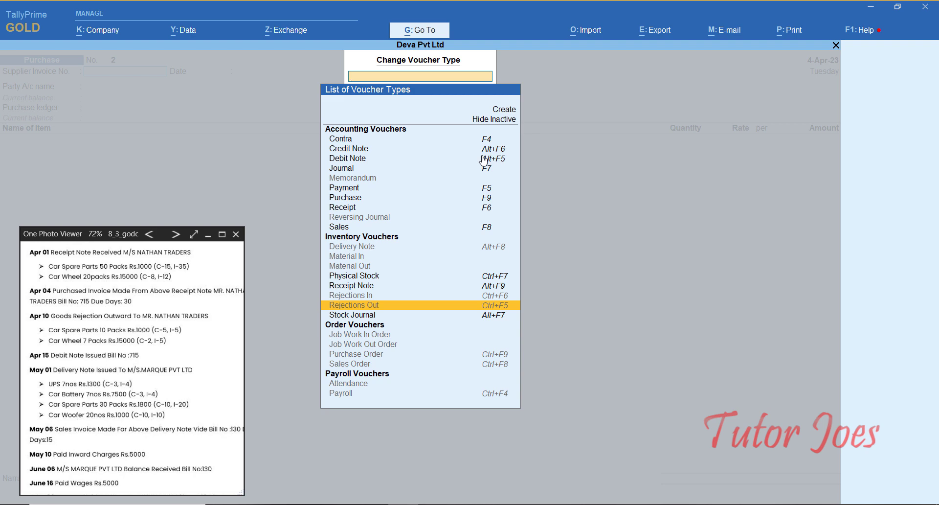
{"action": "key", "text": "Return"}
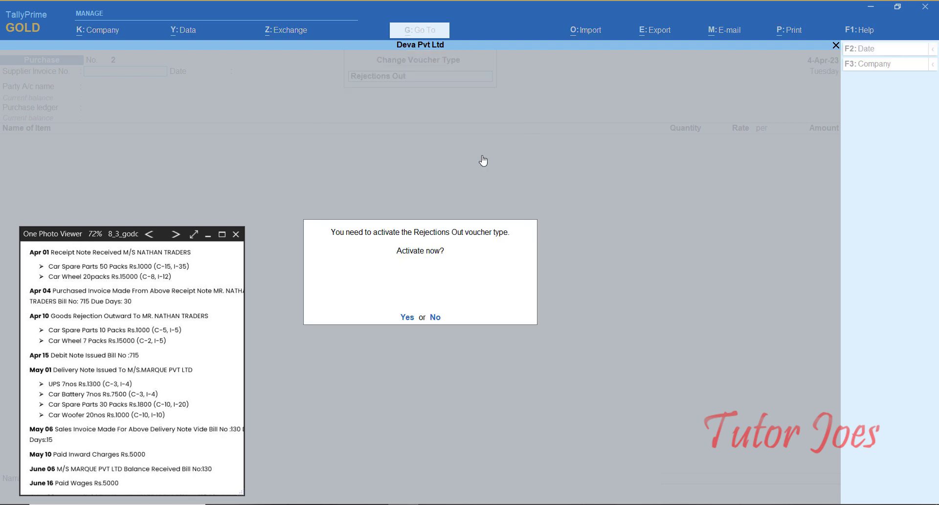
{"action": "key", "text": "y"}
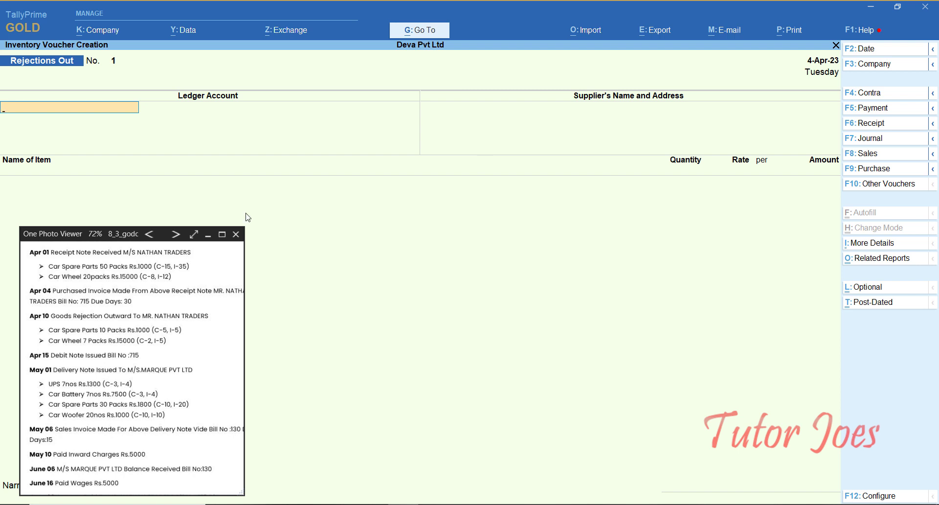
Set Nathan Traders as both ledger account and supplier, leaving the address blank.
{"action": "type", "text": "Na"}
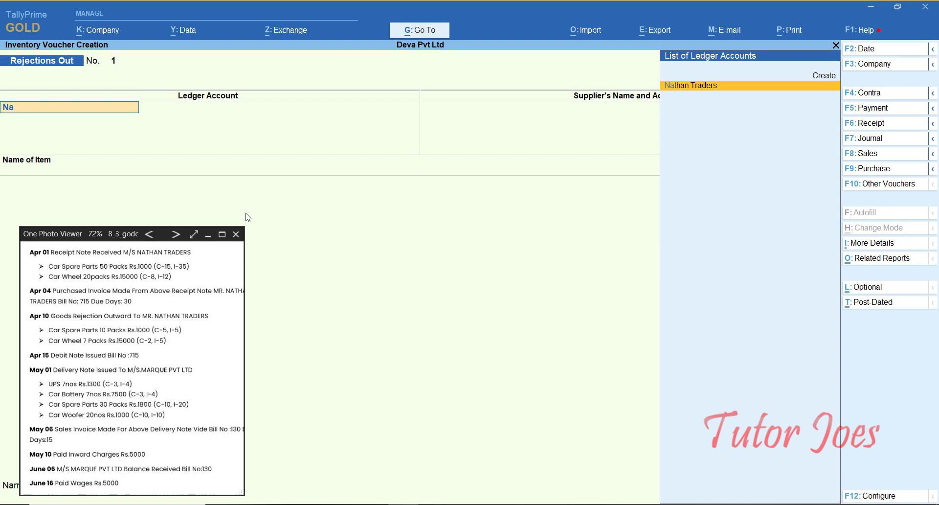
{"action": "key", "text": "Return"}
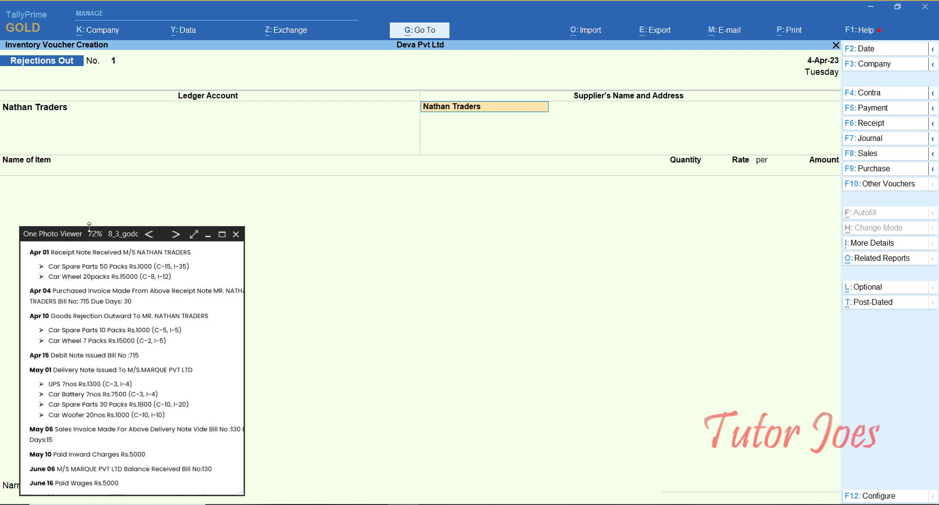
{"action": "left_click_drag", "start_coordinate": [89, 226], "coordinate": [90, 286]}
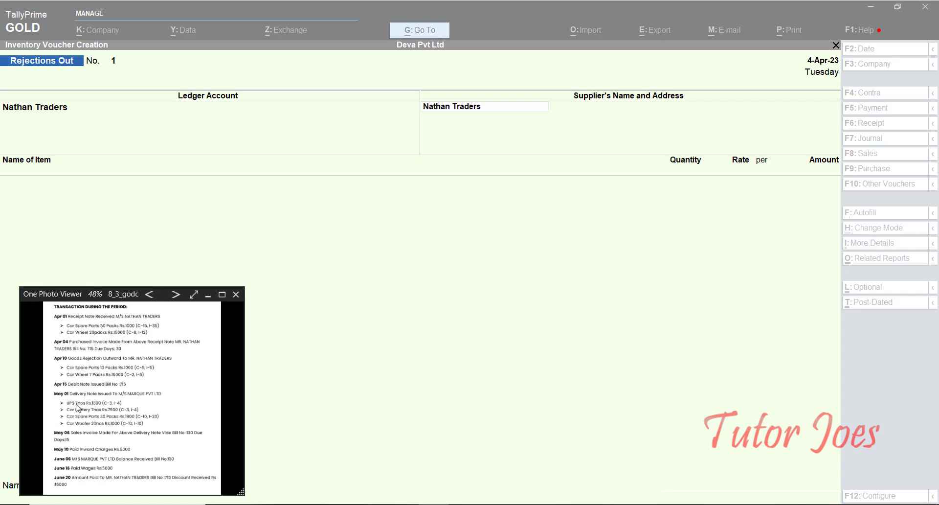
{"action": "scroll", "coordinate": [77, 407], "scroll_direction": "up", "scroll_amount": 2}
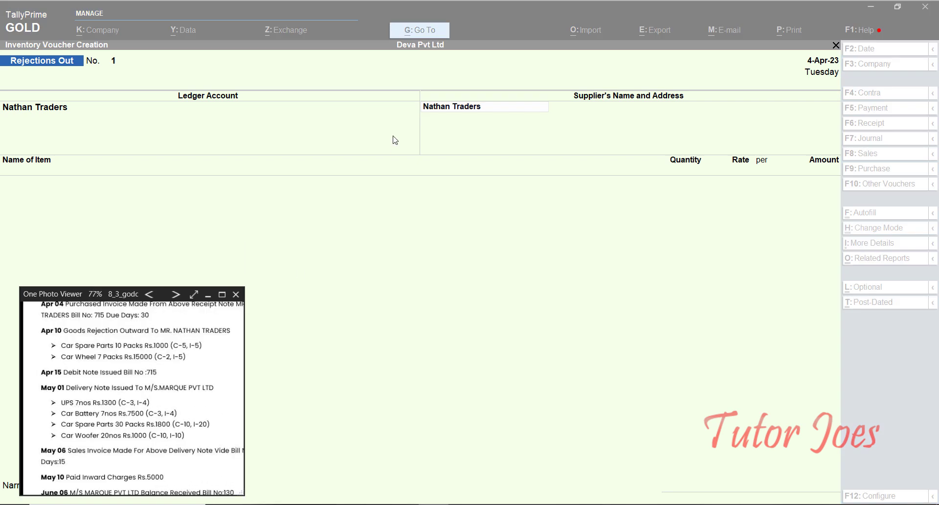
{"action": "left_click", "coordinate": [364, 161]}
{"action": "key", "text": "Return"}
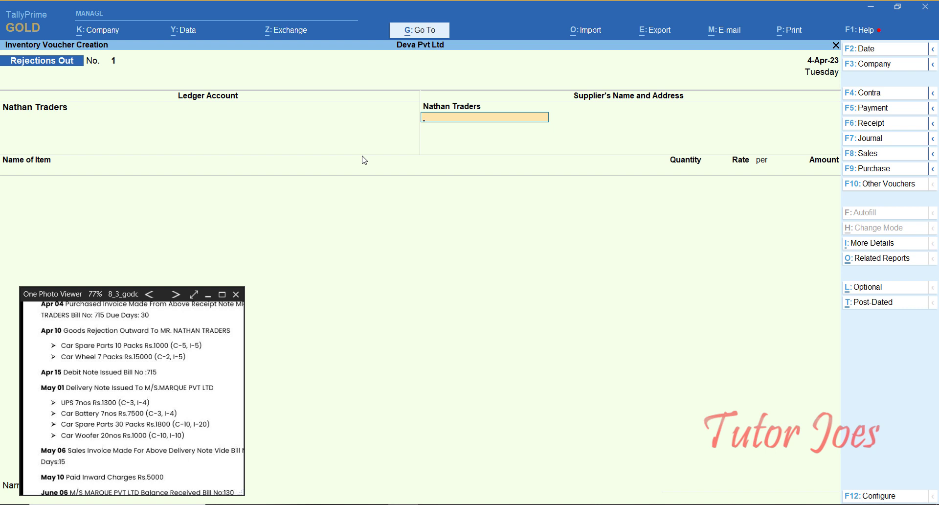
{"action": "key", "text": "Return"}
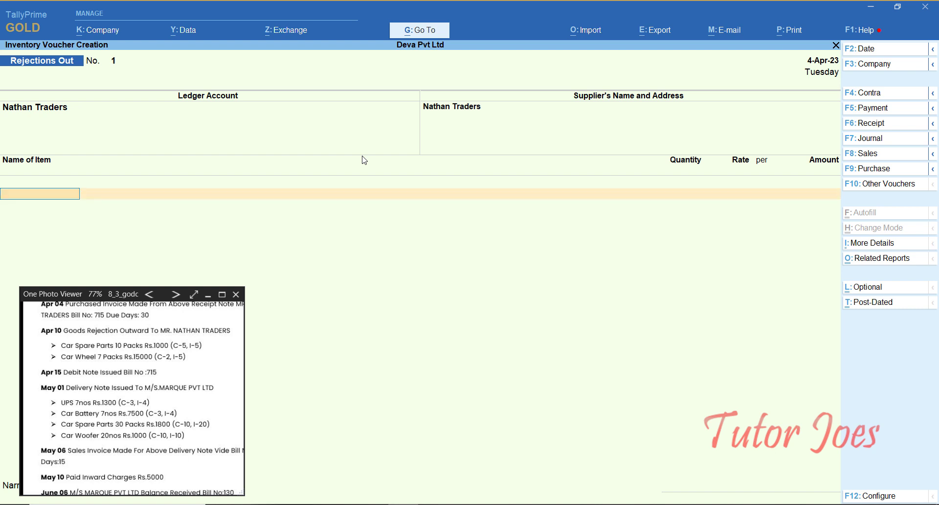
Add Car Spare Parts on tracking number 1: 5 packs at Codisia and 5 at Infosys, rate 1,000.00.
{"action": "type", "text": "C"}
{"action": "key", "text": "Up"}
{"action": "key", "text": "Up"}
{"action": "key", "text": "Up"}
{"action": "key", "text": "Up"}
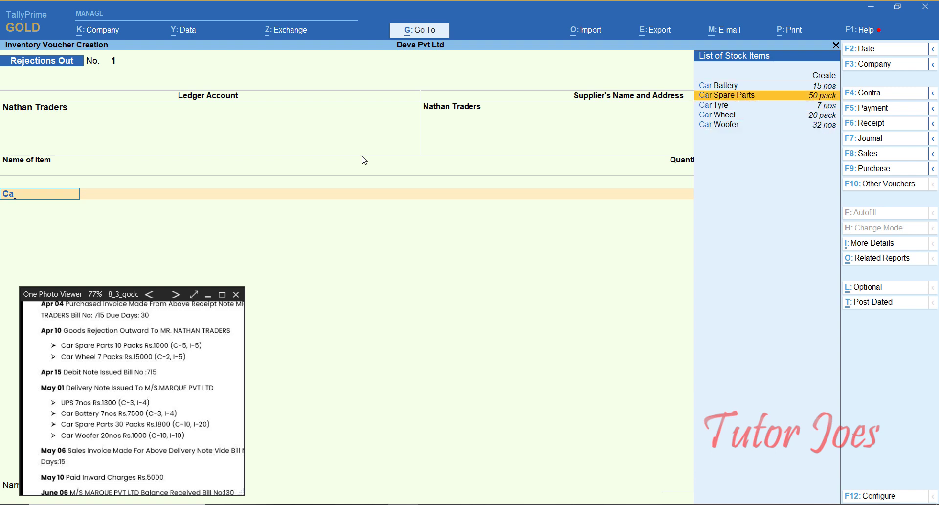
{"action": "key", "text": "Return"}
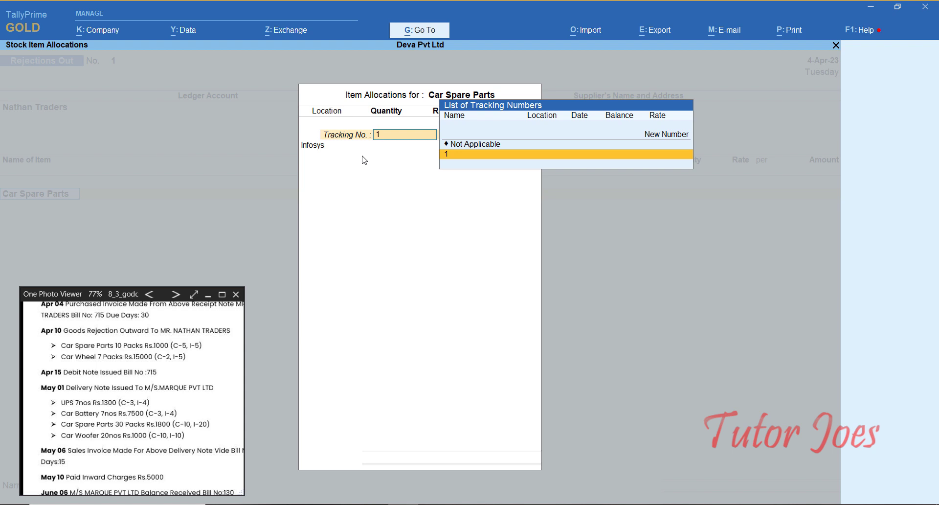
{"action": "key", "text": "Return"}
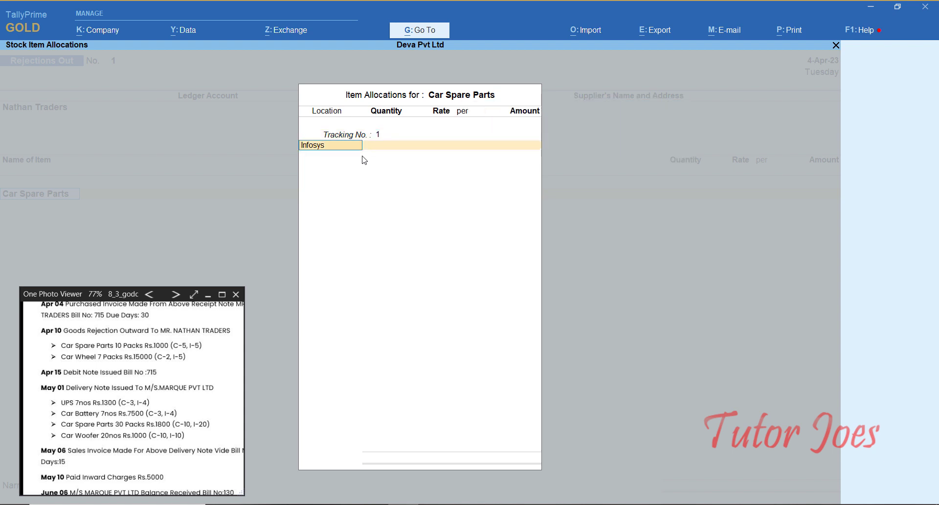
{"action": "type", "text": "C"}
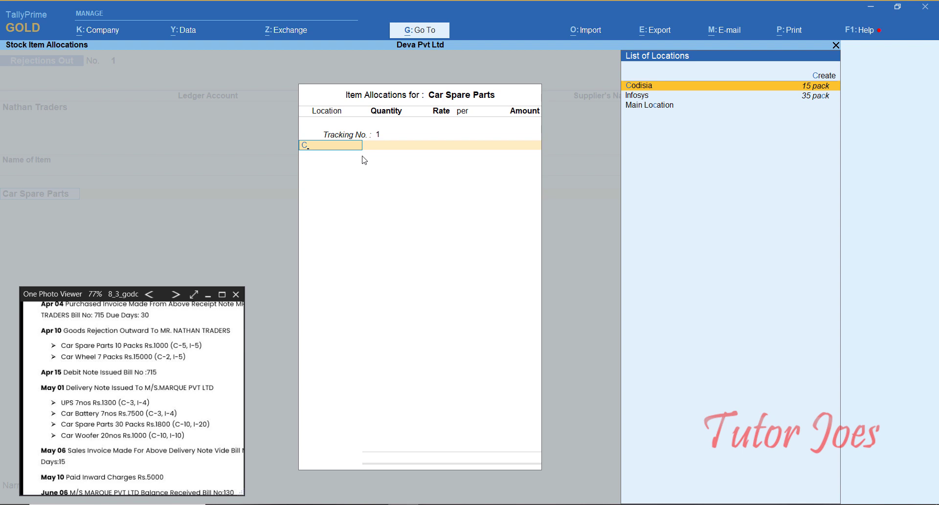
{"action": "key", "text": "Return"}
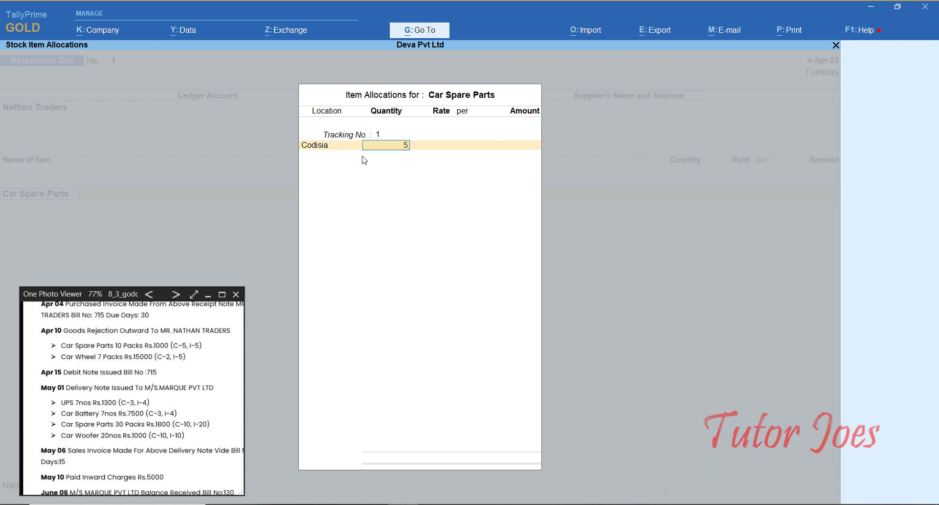
{"action": "key", "text": "Return"}
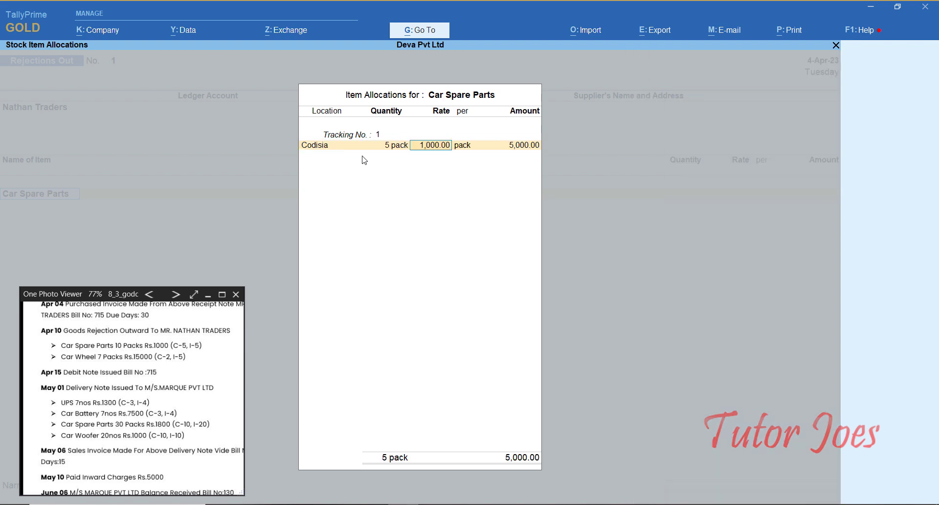
{"action": "key", "text": "Return"}
{"action": "key", "text": "Return"}
{"action": "key", "text": "Return"}
{"action": "key", "text": "Down"}
{"action": "key", "text": "Down"}
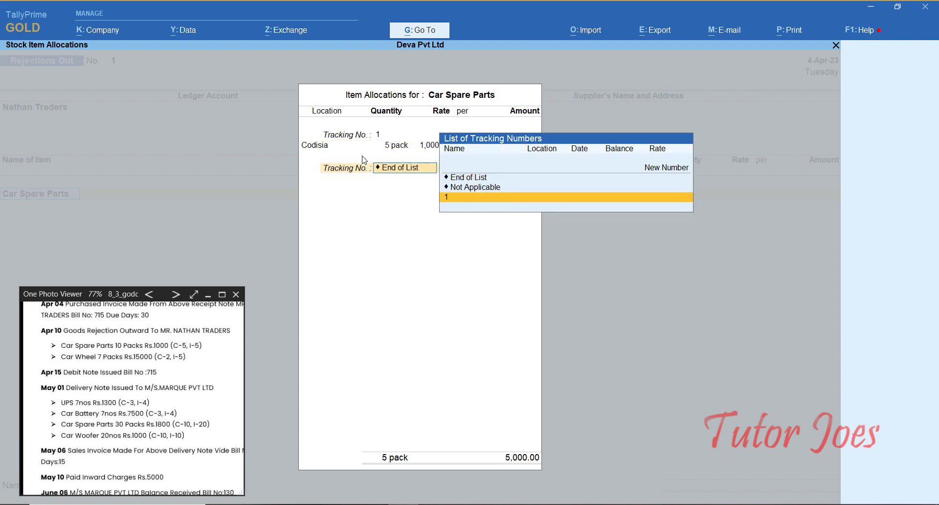
{"action": "key", "text": "Return"}
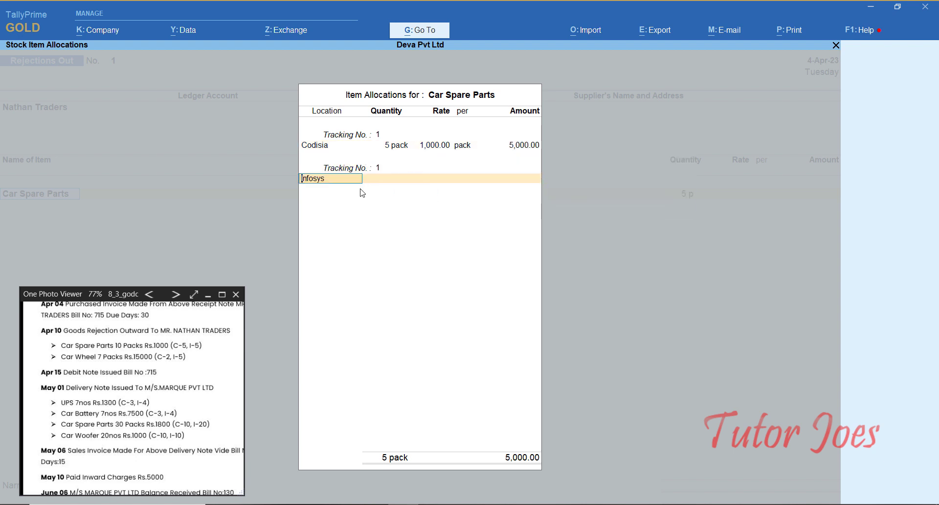
{"action": "key", "text": "Return"}
{"action": "type", "text": "5"}
{"action": "key", "text": "Return"}
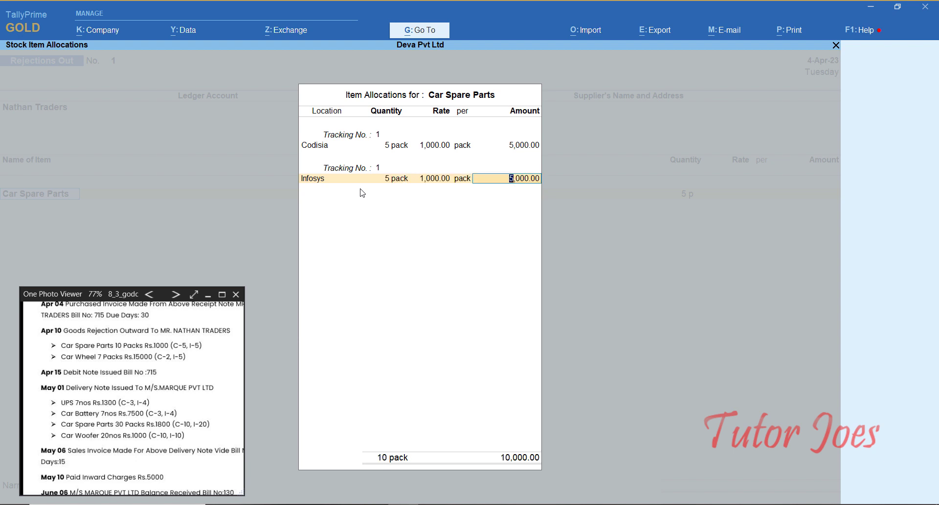
{"action": "key", "text": "Return"}
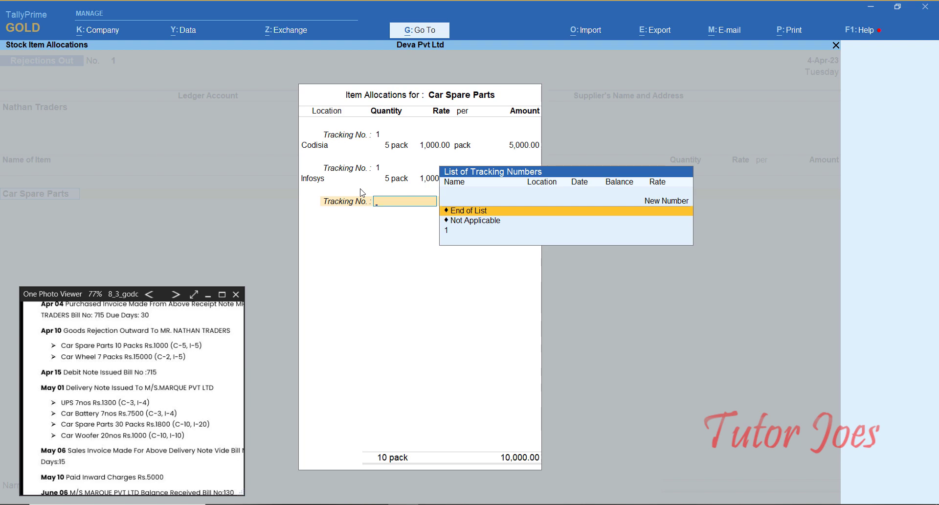
{"action": "key", "text": "Return"}
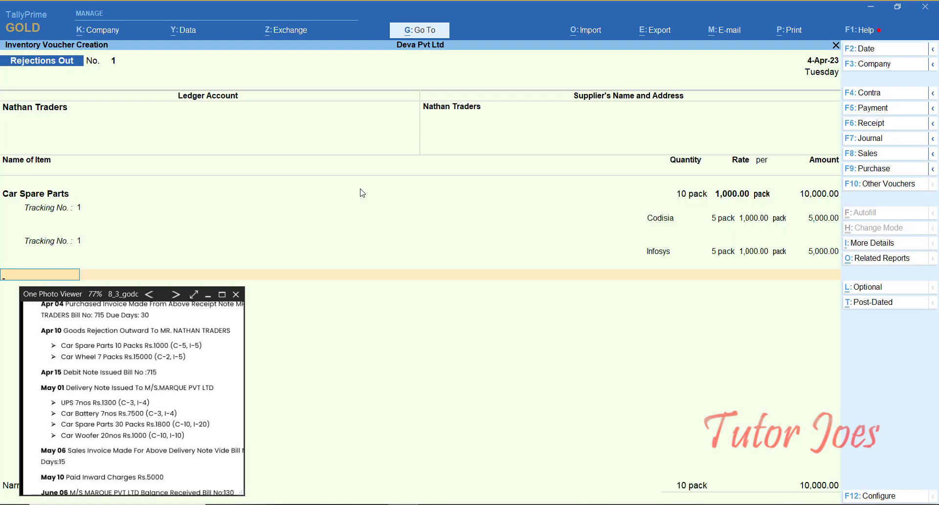
Add Car Wheel on tracking number 1 (2 packs Codisia, 5 Infosys) and save the voucher.
{"action": "type", "text": "Ca"}
{"action": "key", "text": "Down"}
{"action": "key", "text": "Down"}
{"action": "key", "text": "Down"}
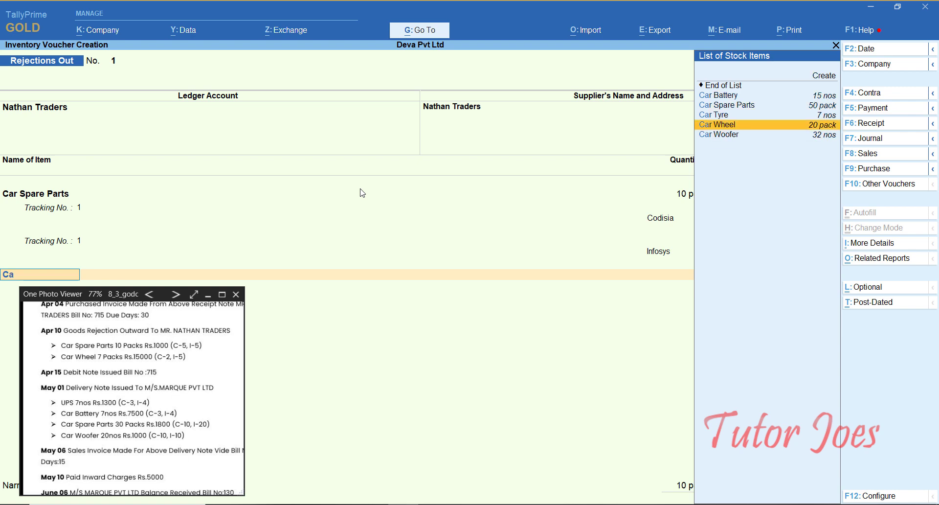
{"action": "key", "text": "Down"}
{"action": "key", "text": "Up"}
{"action": "key", "text": "Return"}
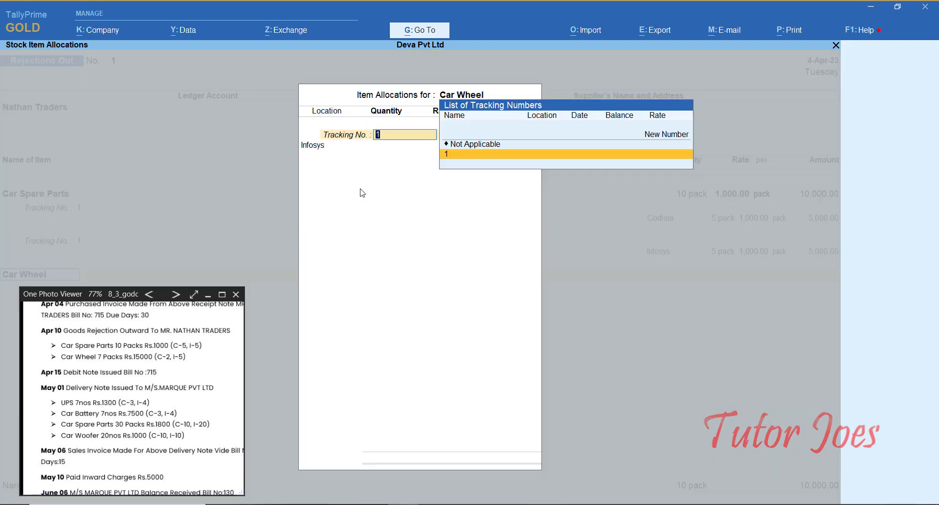
{"action": "key", "text": "Return"}
{"action": "key", "text": "BackSpace"}
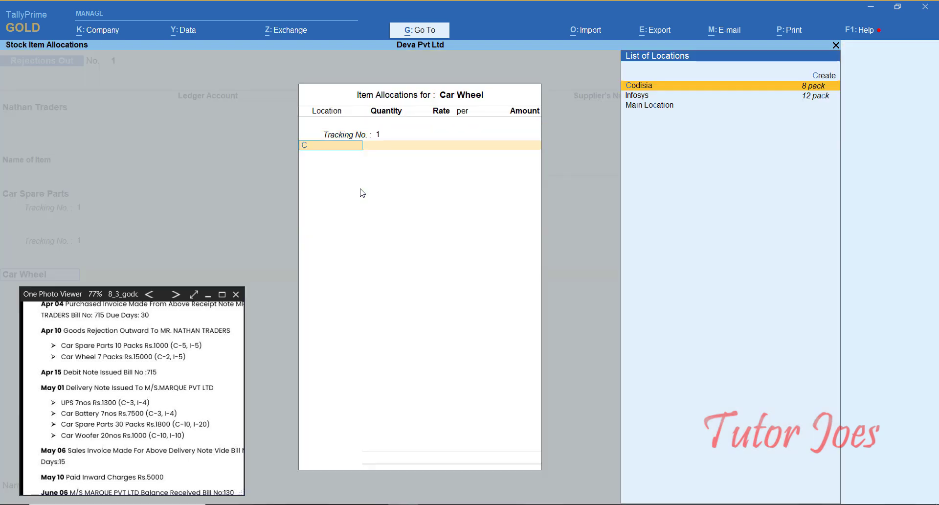
{"action": "key", "text": "Return"}
{"action": "type", "text": "2"}
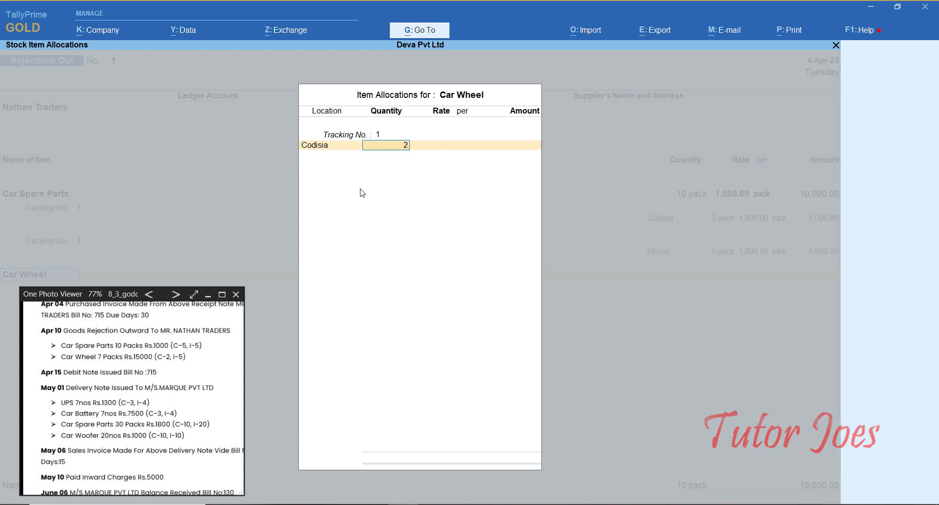
{"action": "key", "text": "Return"}
{"action": "key", "text": "Return"}
{"action": "key", "text": "Return"}
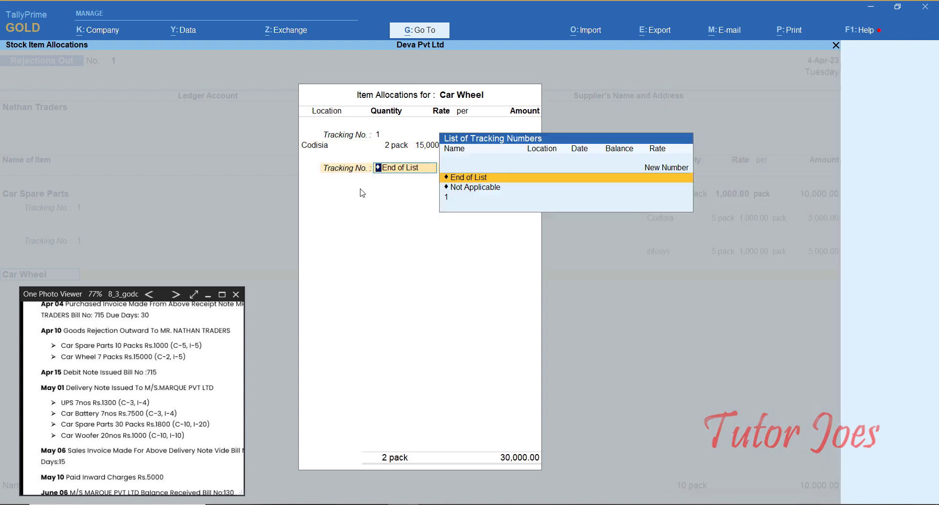
{"action": "key", "text": "Down"}
{"action": "key", "text": "Down"}
{"action": "key", "text": "Return"}
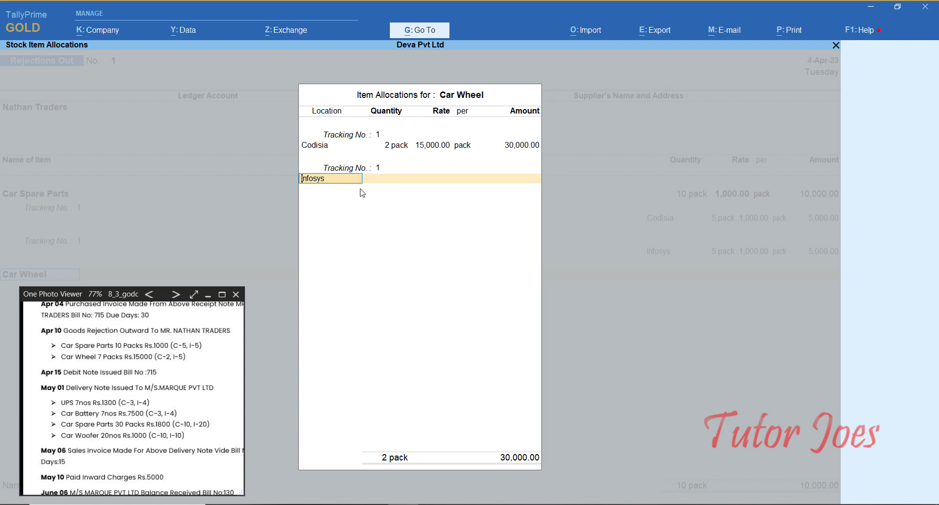
{"action": "key", "text": "Return"}
{"action": "type", "text": "5"}
{"action": "key", "text": "Return"}
{"action": "key", "text": "Return"}
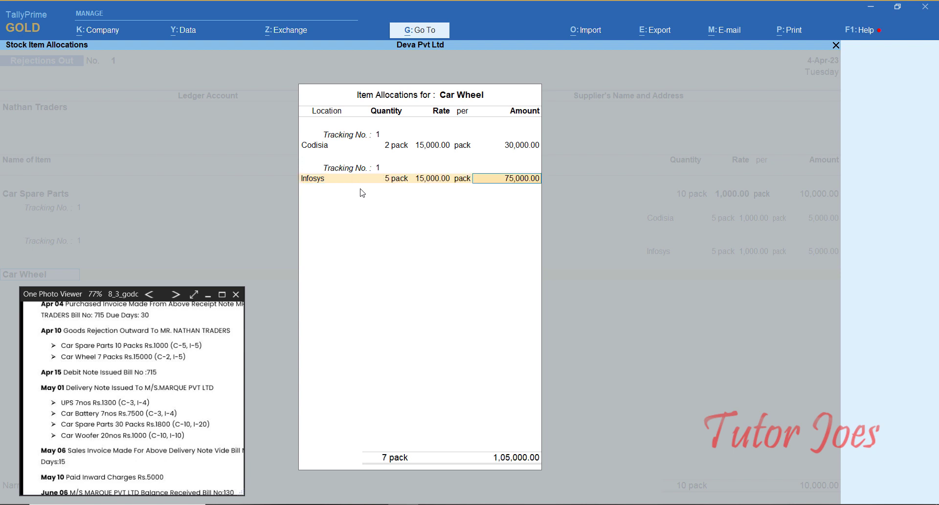
{"action": "key", "text": "Return"}
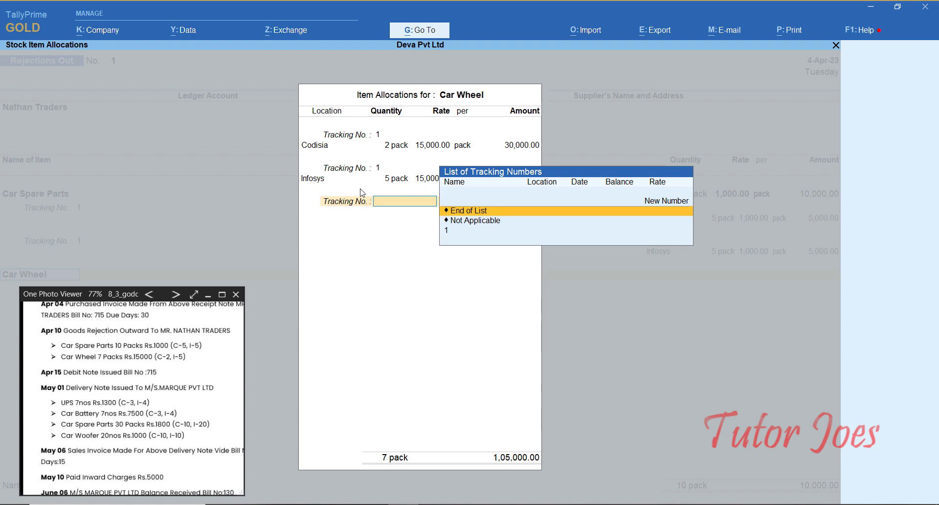
{"action": "key", "text": "Return"}
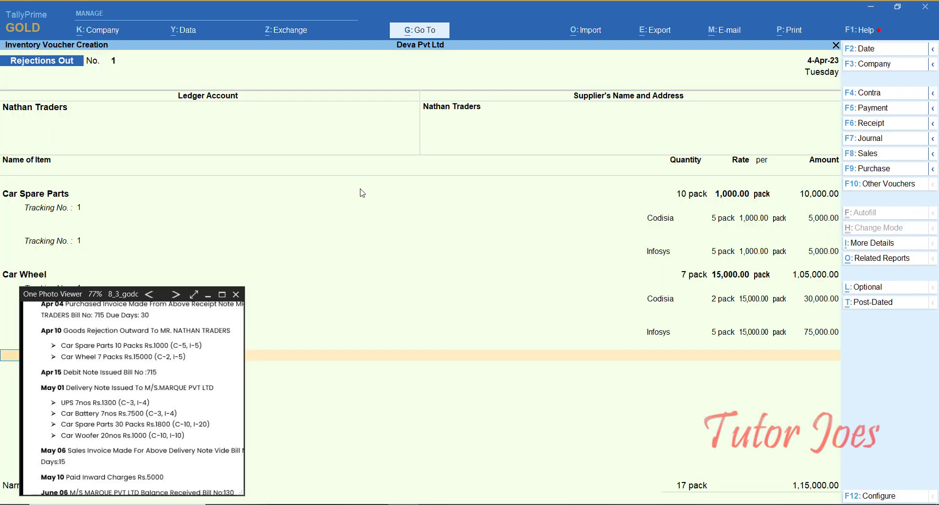
{"action": "key", "text": "Return"}
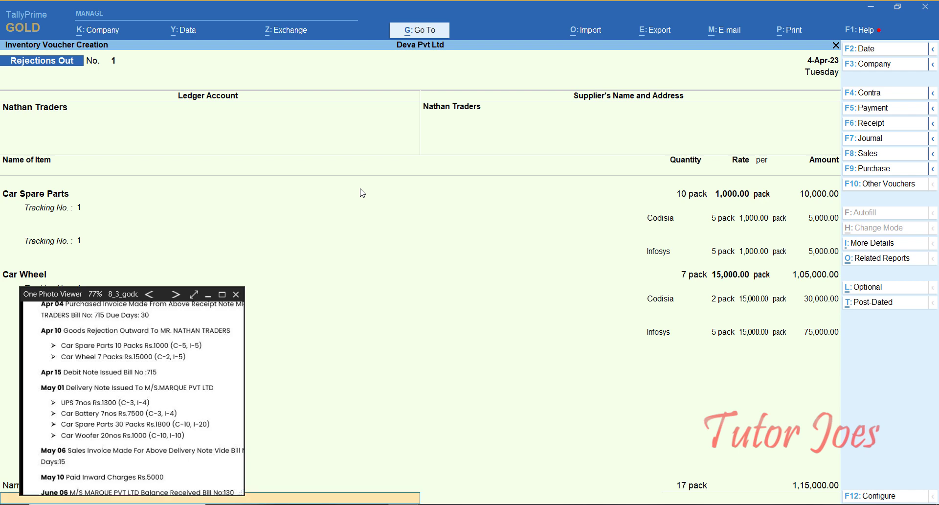
{"action": "key", "text": "Return"}
{"action": "key", "text": "Return"}
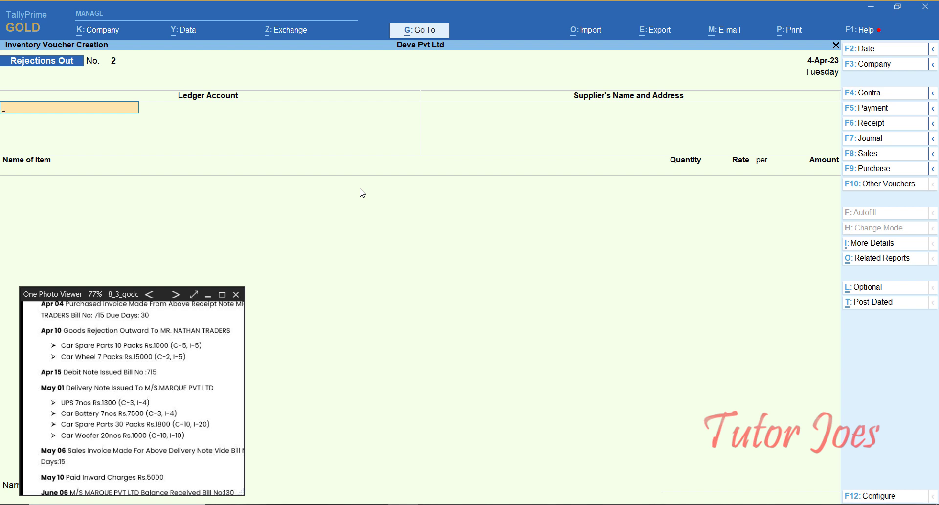
Start Debit Note No. 1 with Nathan Traders as party, linked to tracking number 1 of 4-Apr-23.
{"action": "left_click", "coordinate": [867, 187]}
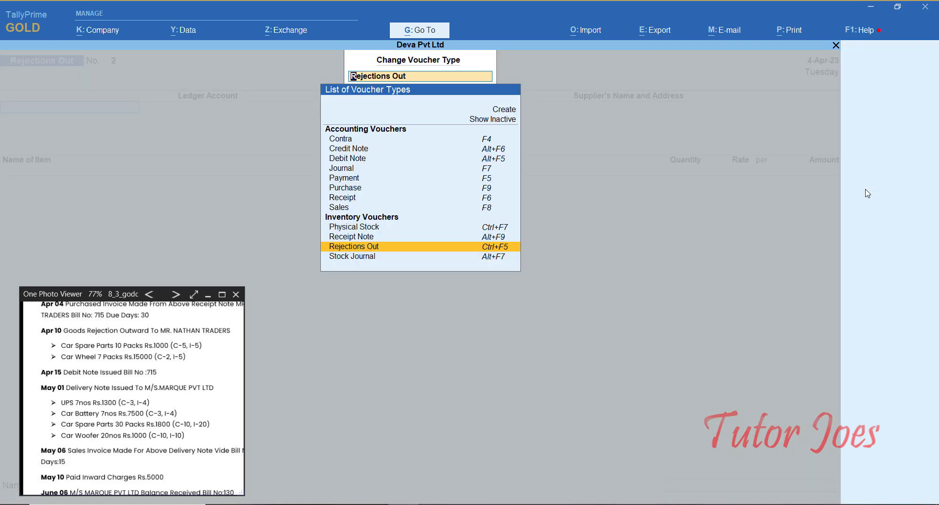
{"action": "key", "text": "Up"}
{"action": "key", "text": "Up"}
{"action": "key", "text": "Up"}
{"action": "key", "text": "Up"}
{"action": "key", "text": "Up"}
{"action": "key", "text": "Up"}
{"action": "key", "text": "Up"}
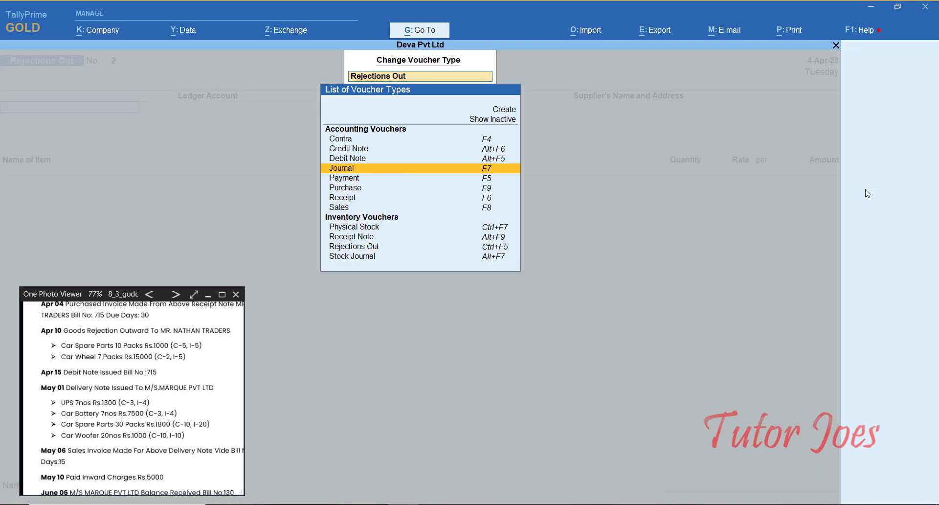
{"action": "key", "text": "Up"}
{"action": "key", "text": "Return"}
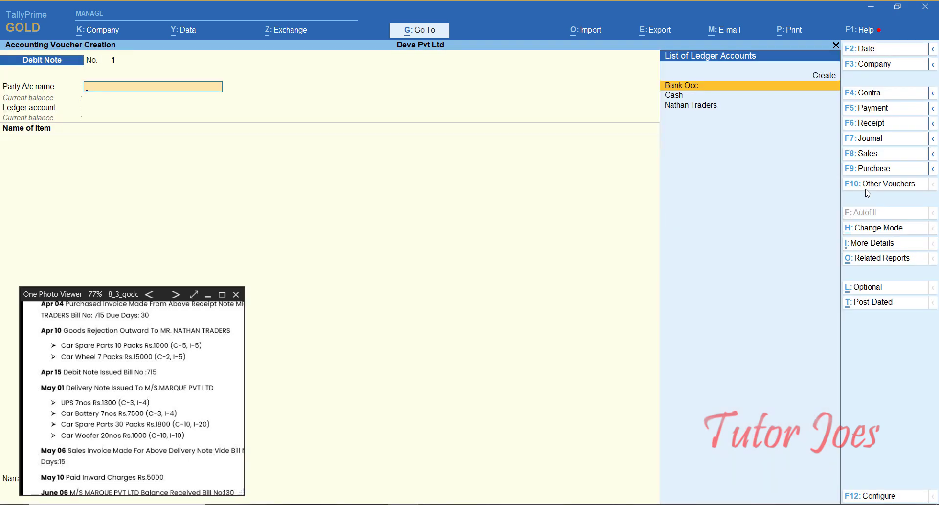
{"action": "key", "text": "Down"}
{"action": "key", "text": "Down"}
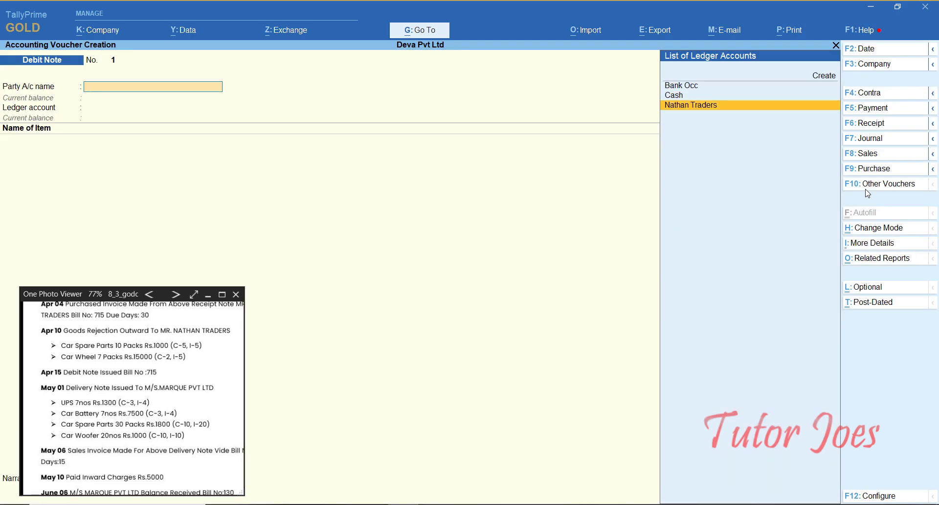
{"action": "key", "text": "Return"}
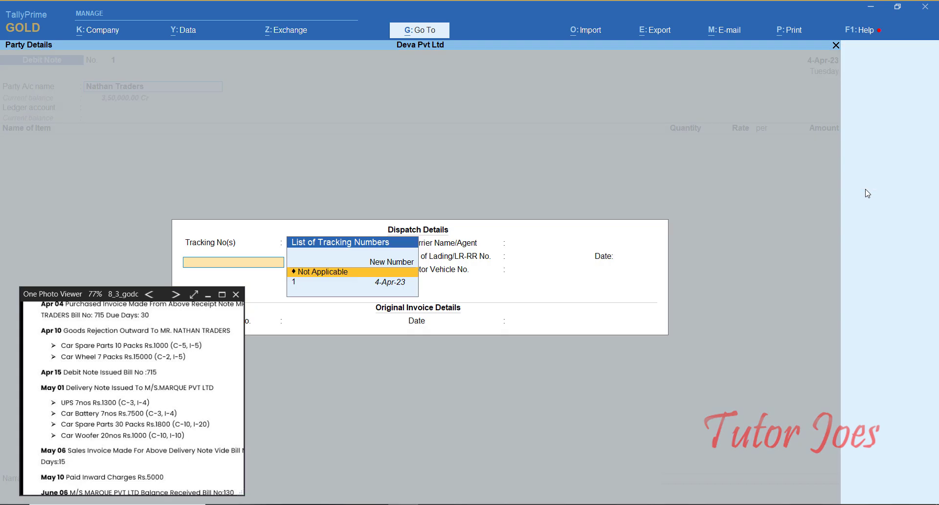
{"action": "key", "text": "Down"}
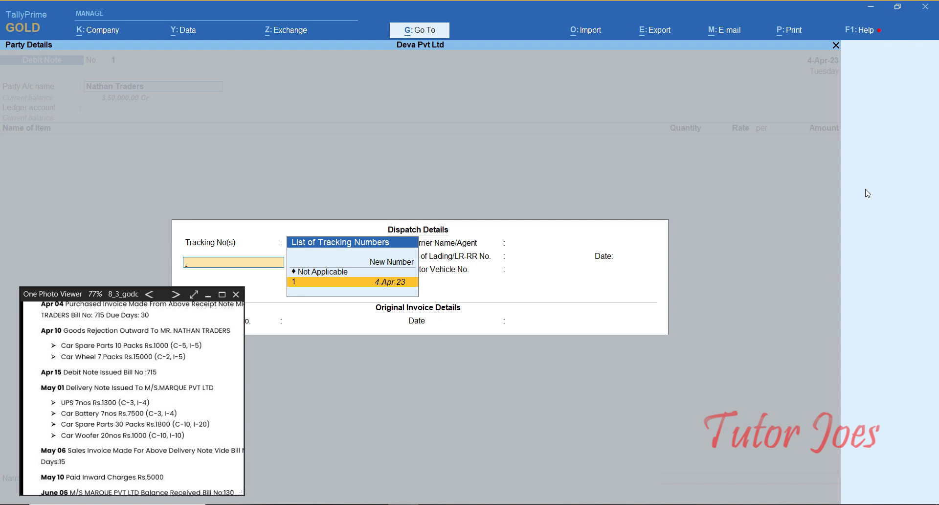
{"action": "key", "text": "Return"}
{"action": "key", "text": "Return"}
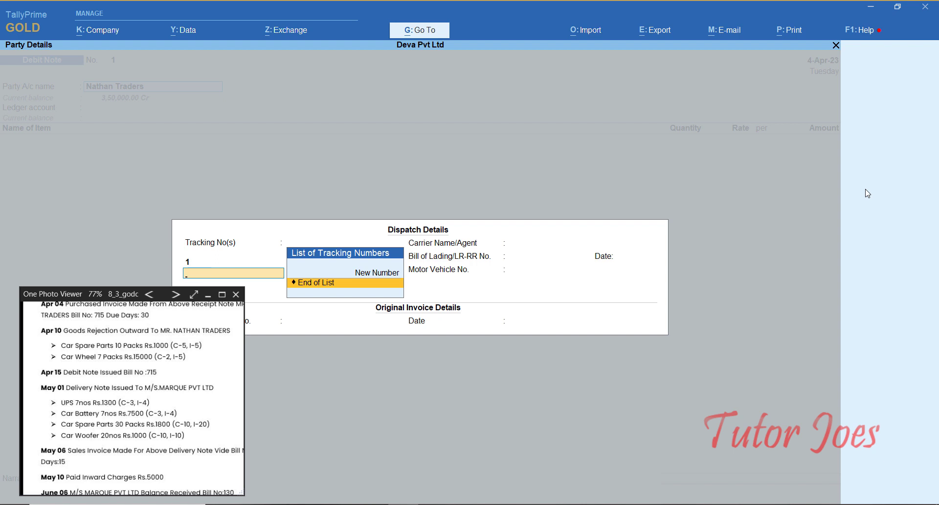
{"action": "key", "text": "Return"}
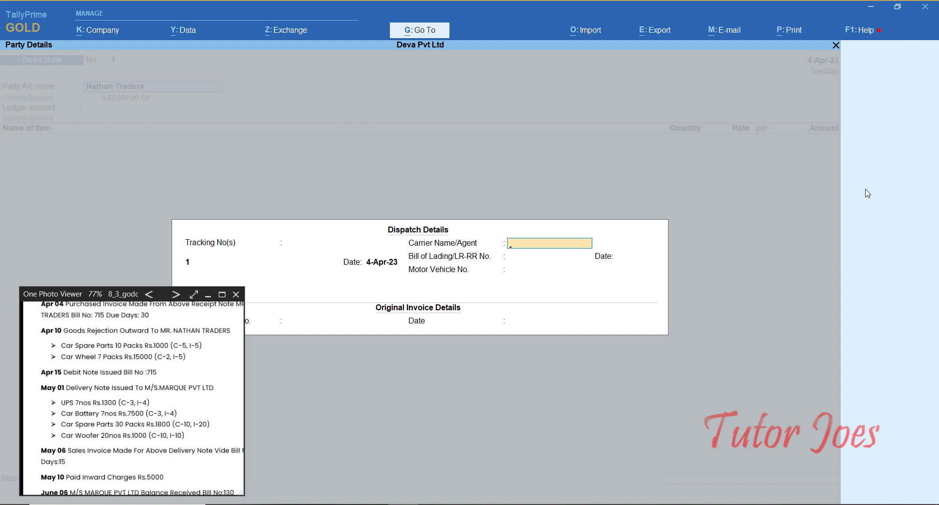
Enter the carrier's name, bill of lading 321 and original invoice P101 dated 4-Apr-23.
{"action": "type", "text": "Sam"}
{"action": "key", "text": "Return"}
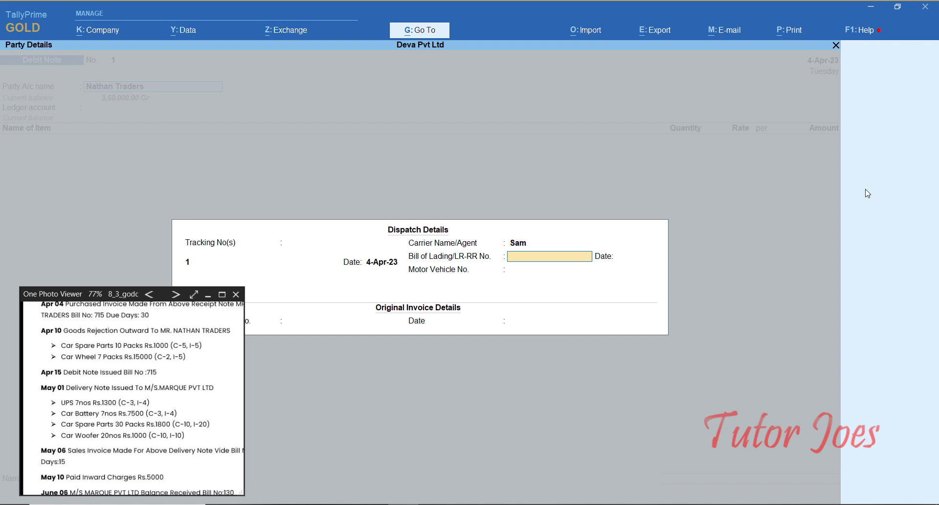
{"action": "type", "text": "321"}
{"action": "key", "text": "Return"}
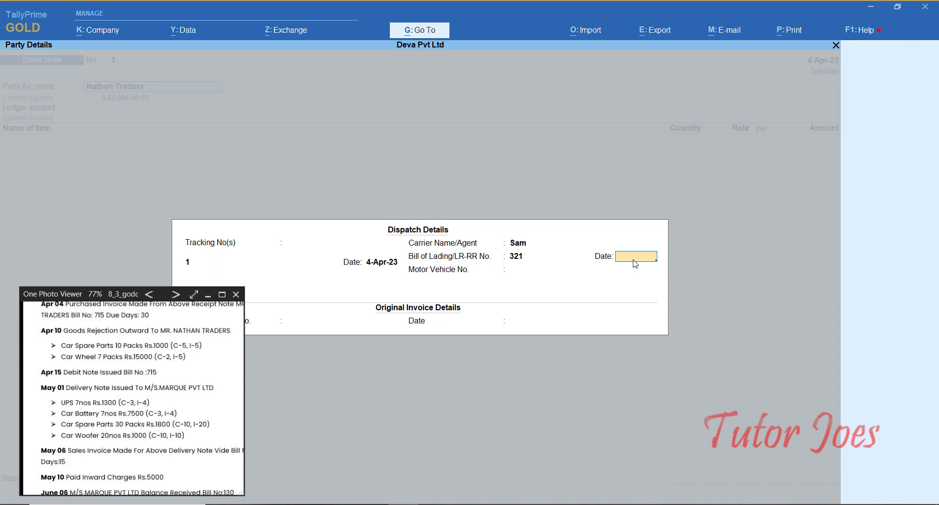
{"action": "key", "text": "Return"}
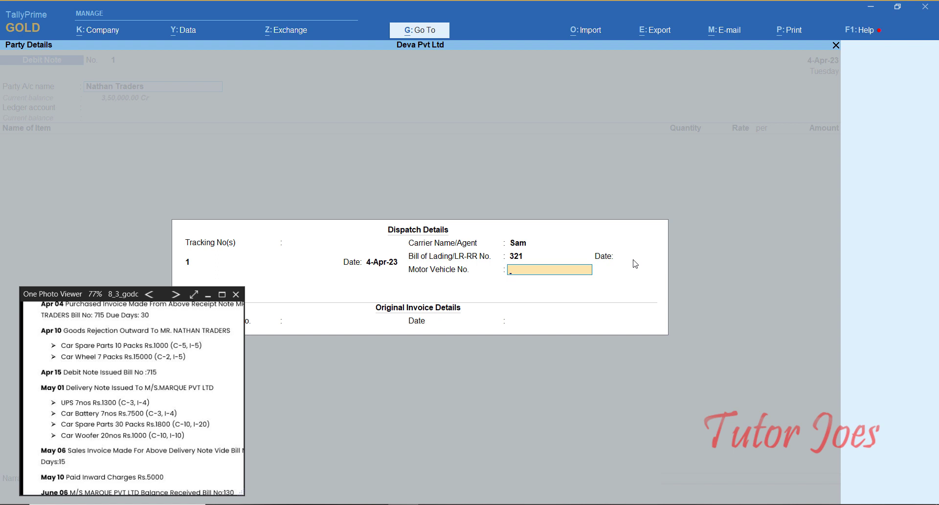
{"action": "key", "text": "Return"}
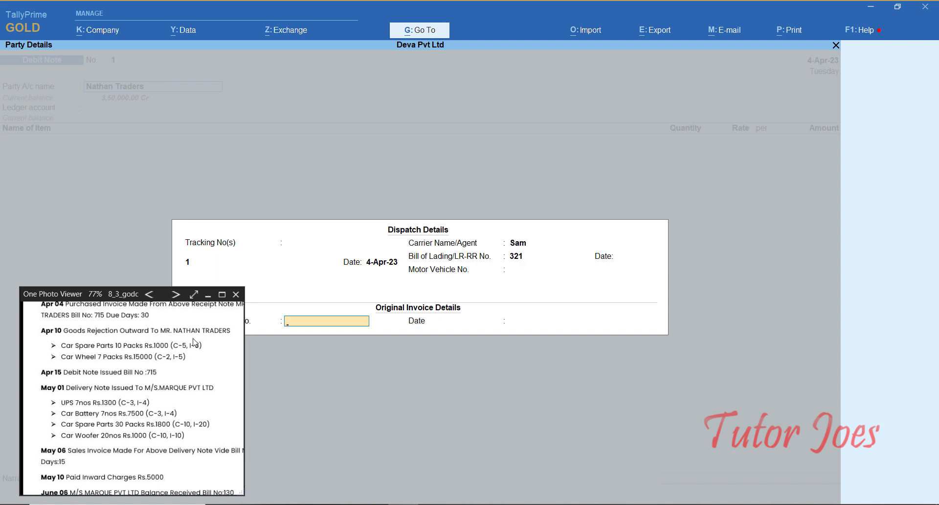
{"action": "left_click", "coordinate": [208, 294]}
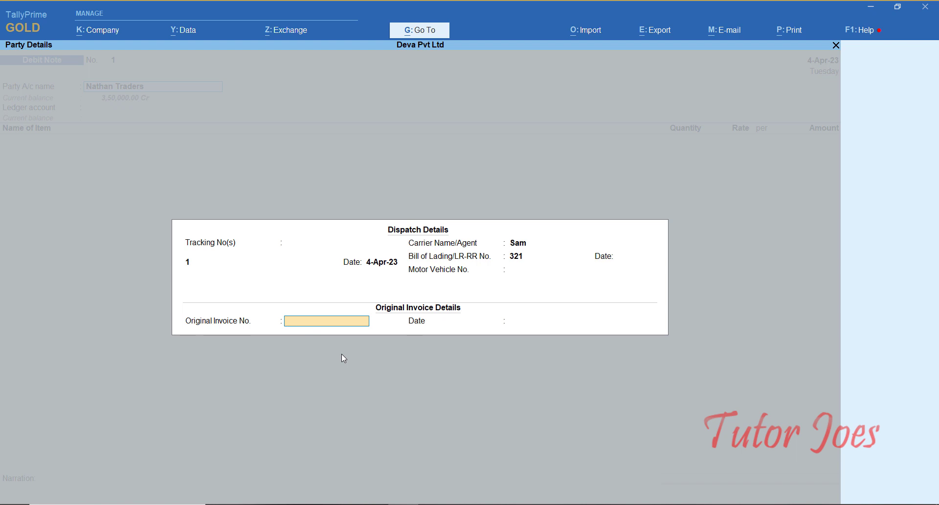
{"action": "type", "text": "P101"}
{"action": "key", "text": "Return"}
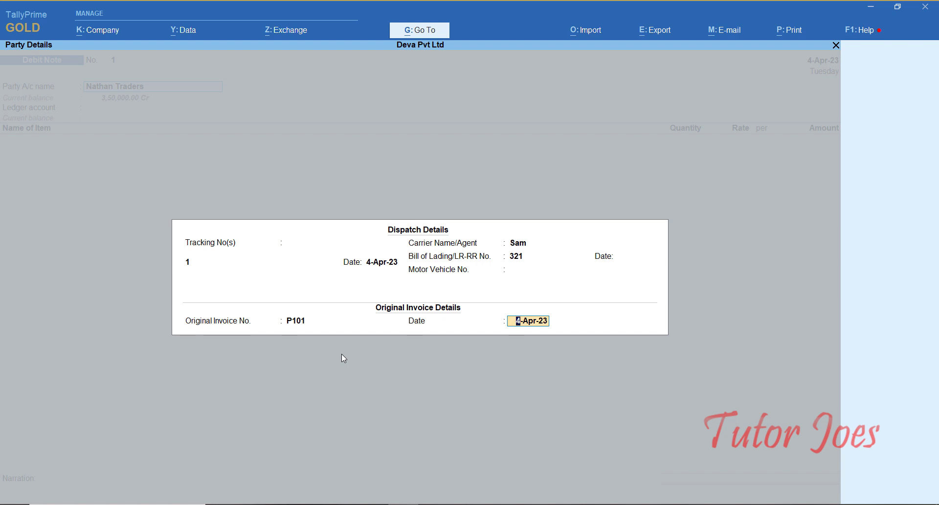
{"action": "key", "text": "Return"}
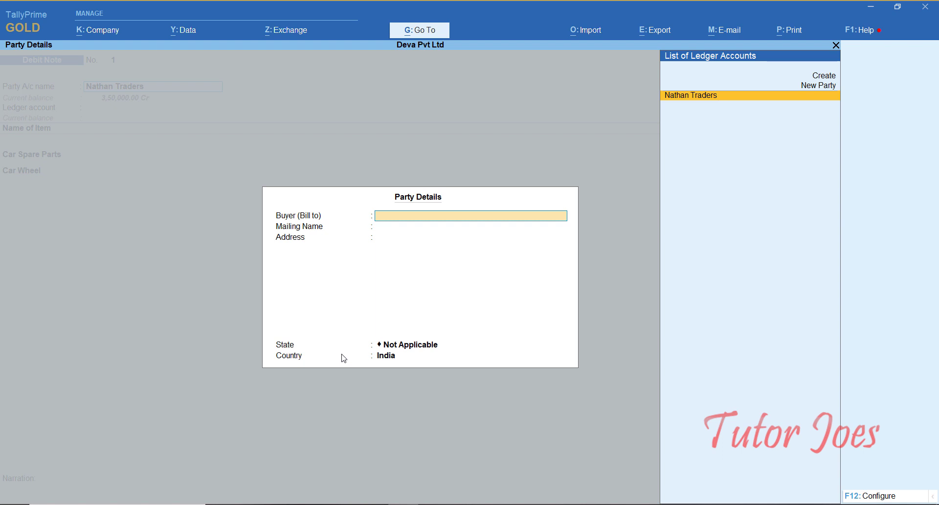
Accept Nathan Traders as buyer and confirm the debit note's party details.
{"action": "key", "text": "Return"}
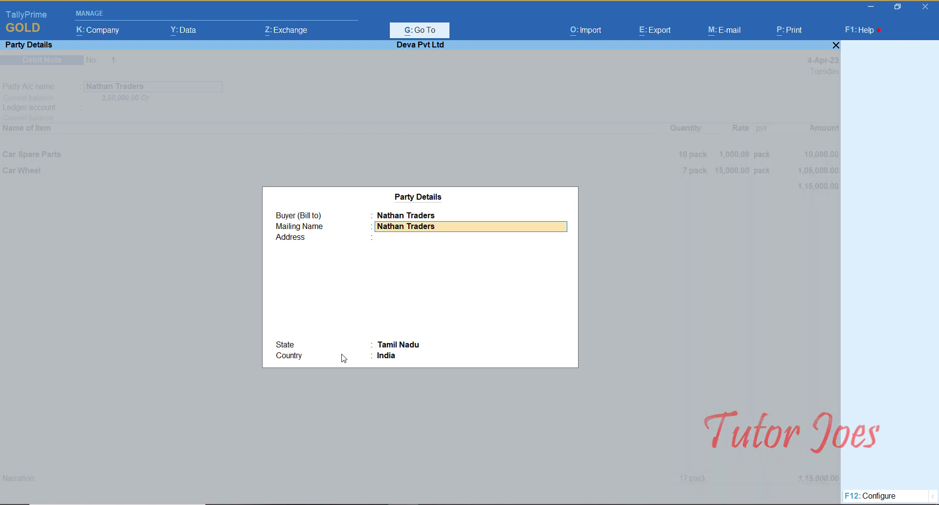
{"action": "key", "text": "ctrl"}
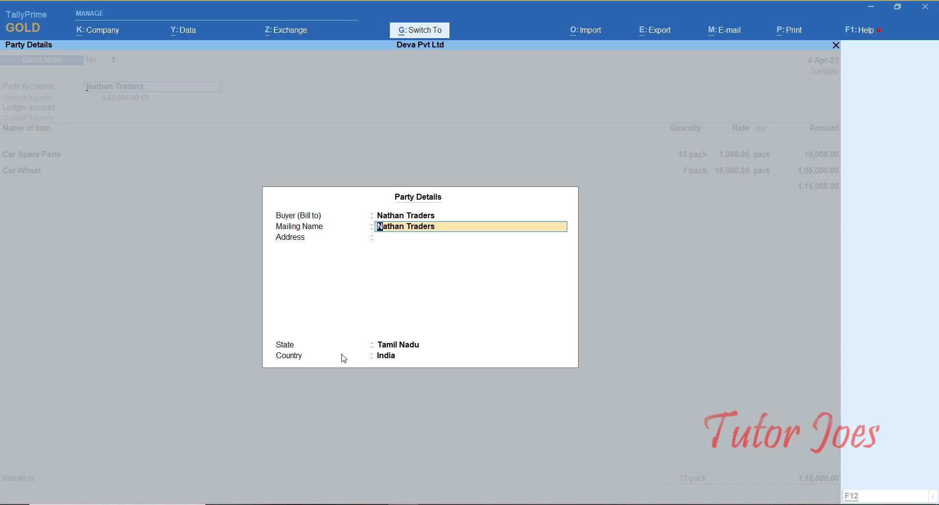
{"action": "key", "text": "ctrl+a"}
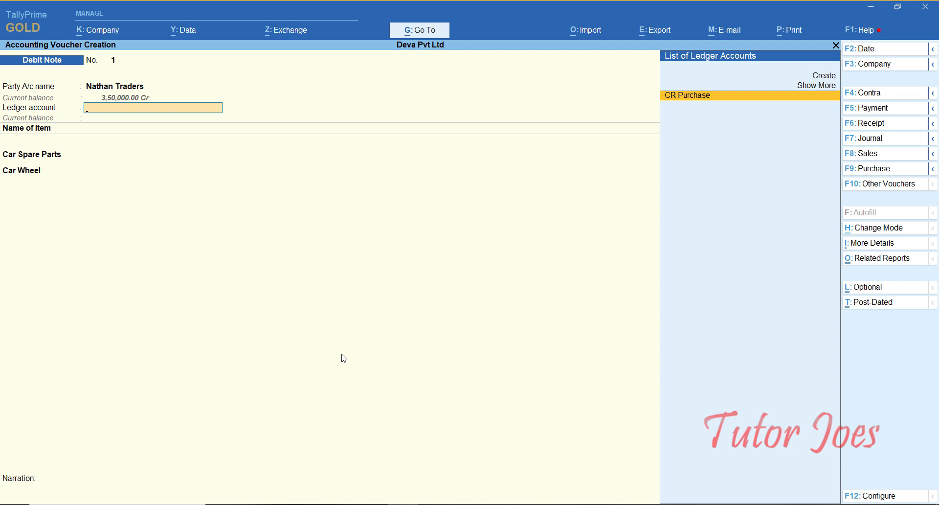
Create a Purchase Return ledger under Purchase Accounts as the voucher's ledger account.
{"action": "key", "text": "alt+c"}
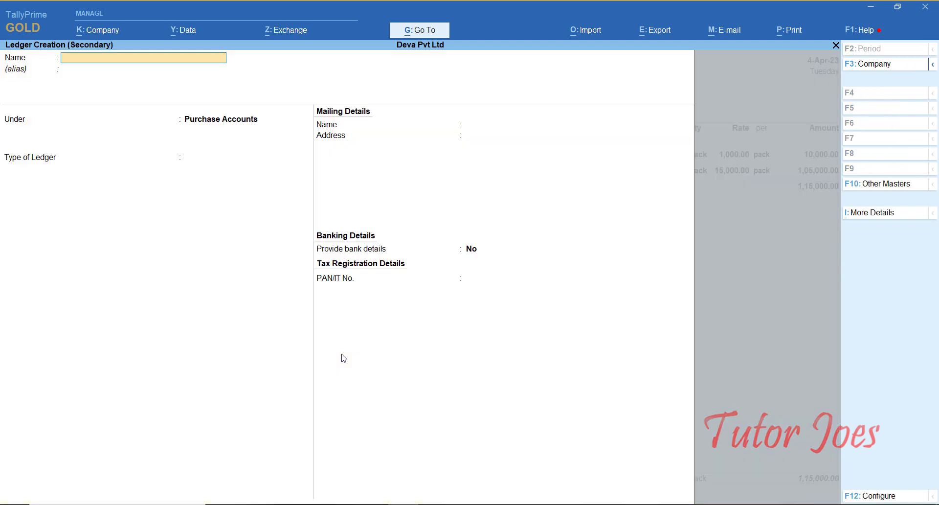
{"action": "type", "text": "Purchase Return"}
{"action": "key", "text": "Return"}
{"action": "key", "text": "Return"}
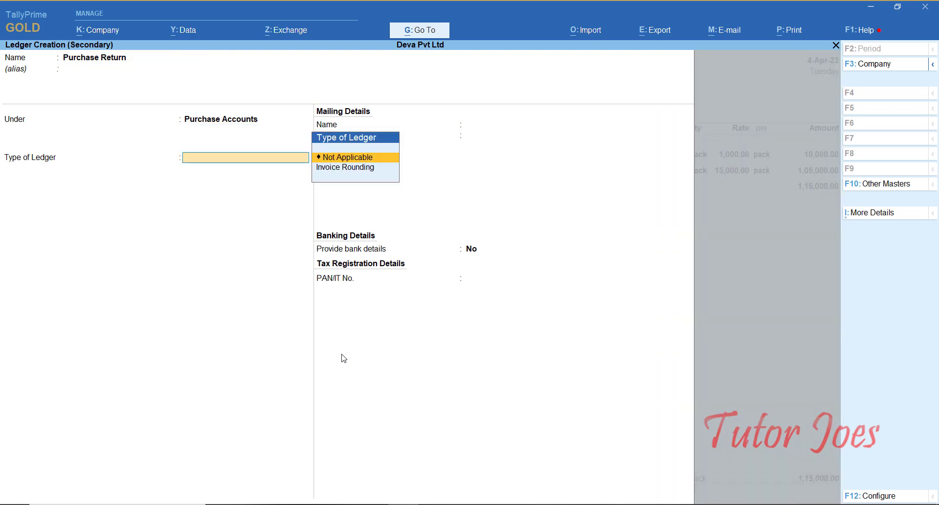
{"action": "key", "text": "Return"}
{"action": "key", "text": "Return"}
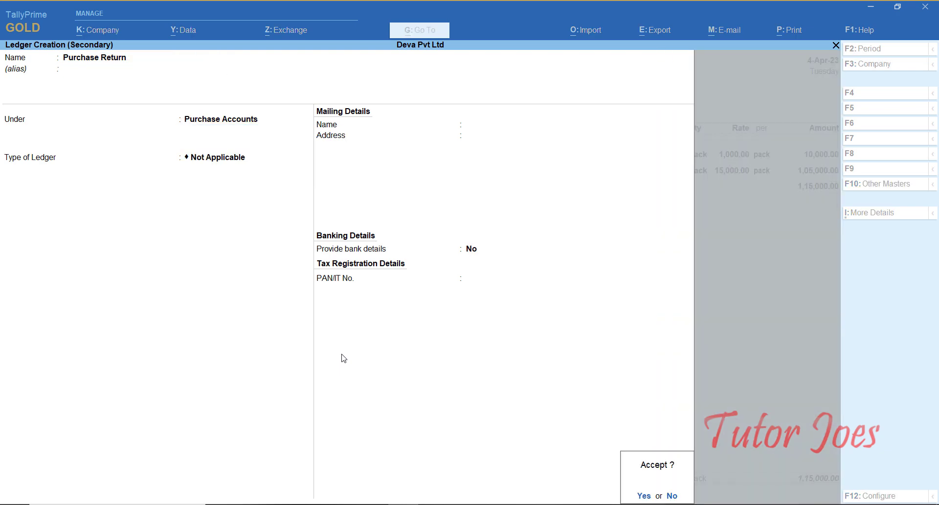
{"action": "key", "text": "Return"}
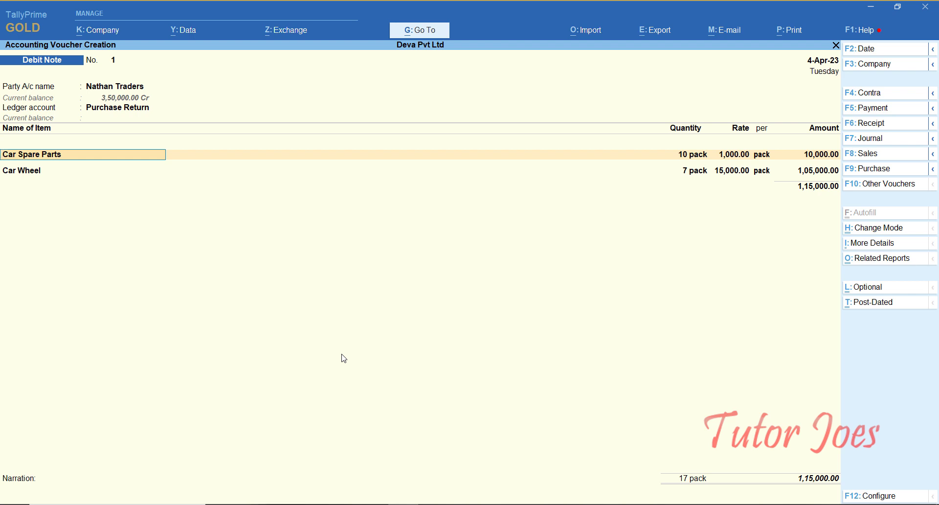
Allocate Car Spare Parts' Codisia and Infosys lines to tracking number 1.
{"action": "key", "text": "Return"}
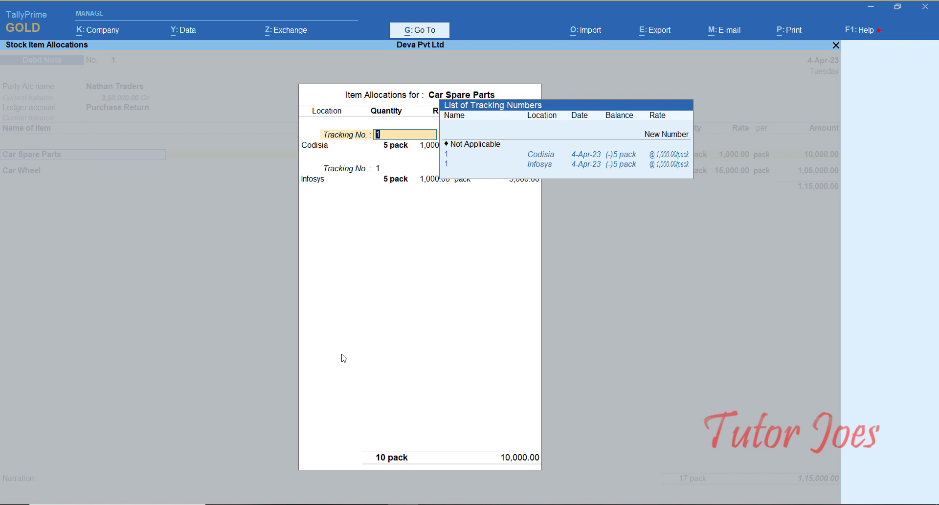
{"action": "key", "text": "Down"}
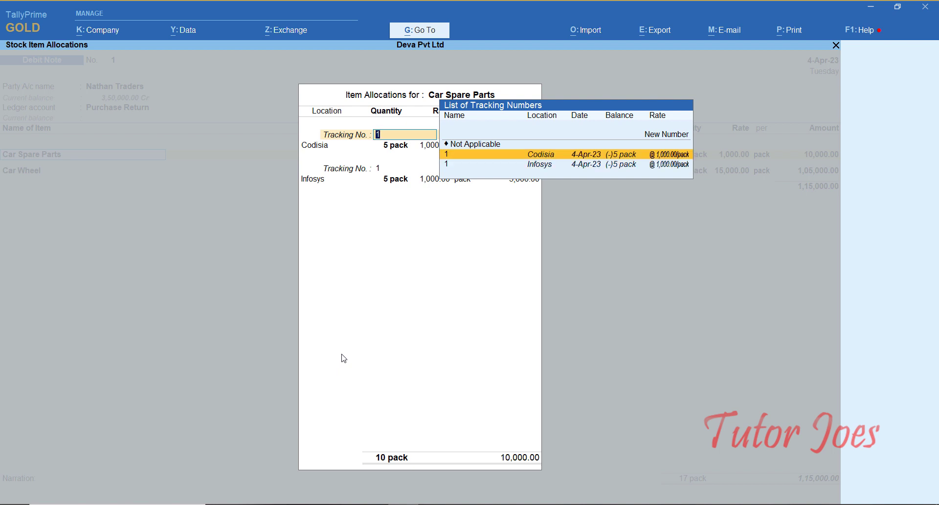
{"action": "key", "text": "Return"}
{"action": "key", "text": "Return"}
{"action": "key", "text": "Return"}
{"action": "key", "text": "Return"}
{"action": "key", "text": "Return"}
{"action": "key", "text": "Return"}
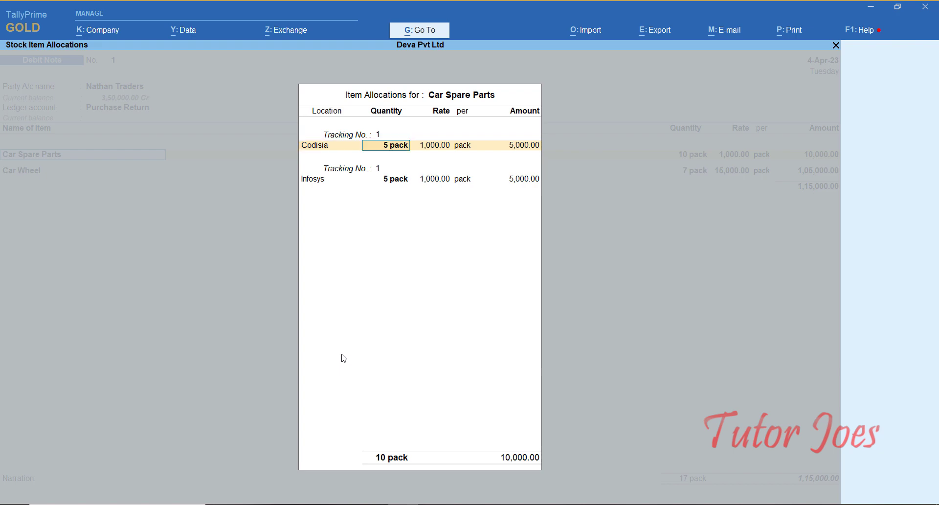
{"action": "key", "text": "Down"}
{"action": "key", "text": "Down"}
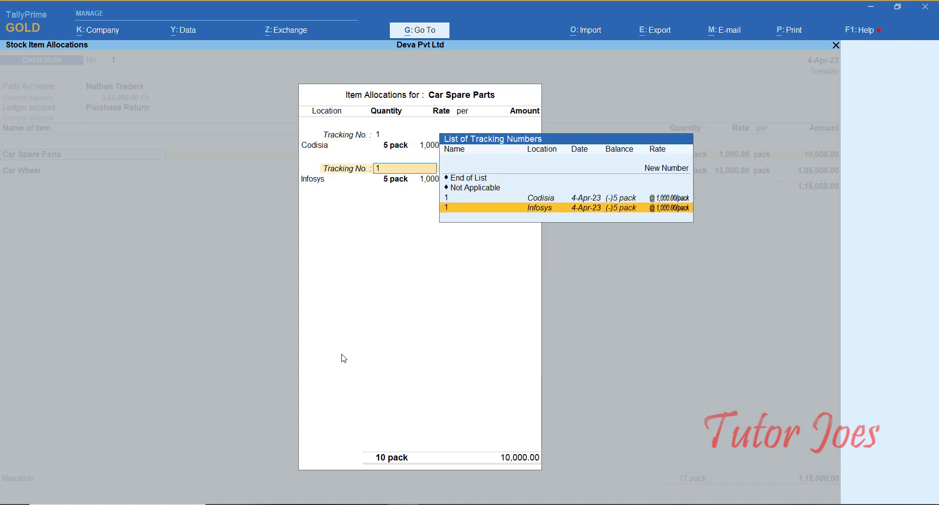
{"action": "key", "text": "Return"}
{"action": "key", "text": "Return"}
{"action": "key", "text": "Return"}
{"action": "key", "text": "Return"}
{"action": "key", "text": "Return"}
{"action": "key", "text": "Return"}
{"action": "key", "text": "Return"}
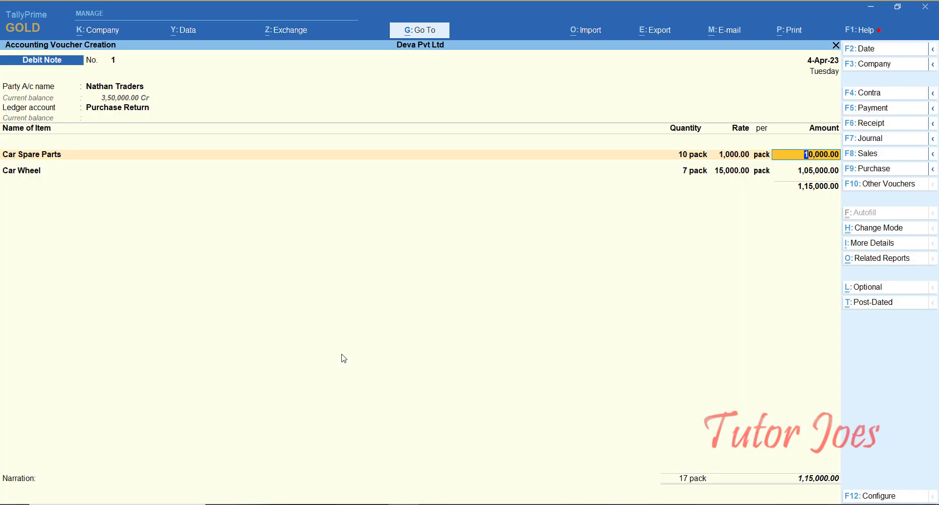
{"action": "key", "text": "Return"}
Allocate Car Wheel's Codisia and Infosys lines to tracking number 1, ending items at 1,15,000.00.
{"action": "key", "text": "Return"}
{"action": "key", "text": "Down"}
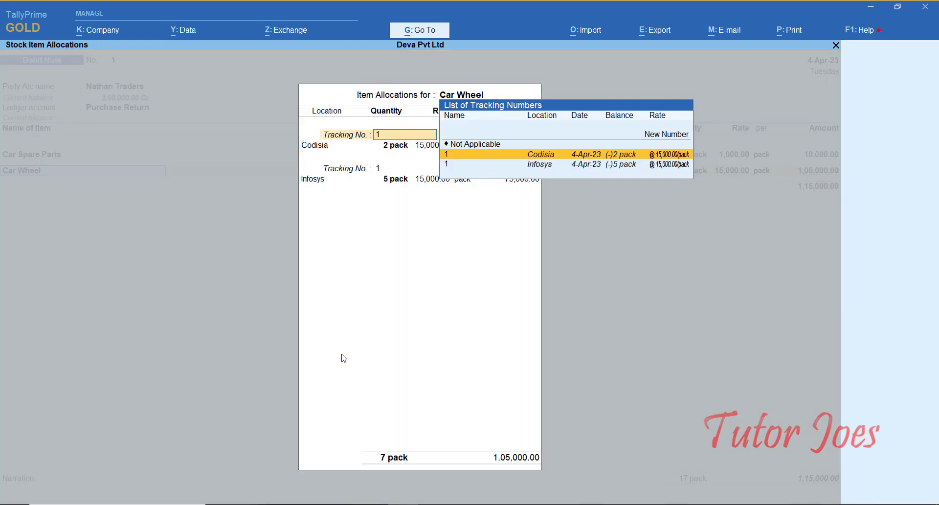
{"action": "key", "text": "Down"}
{"action": "key", "text": "Up"}
{"action": "key", "text": "Return"}
{"action": "key", "text": "Return"}
{"action": "key", "text": "Return"}
{"action": "key", "text": "Return"}
{"action": "key", "text": "Return"}
{"action": "key", "text": "Return"}
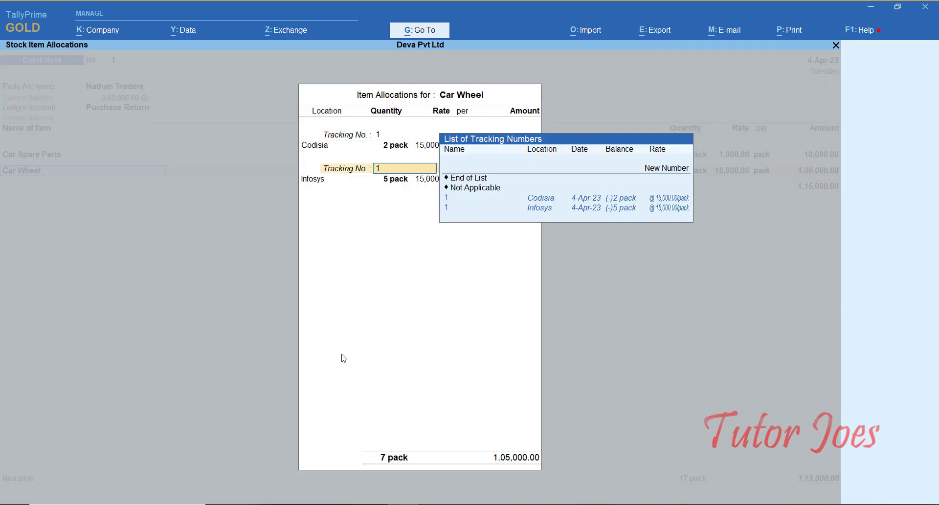
{"action": "key", "text": "Down"}
{"action": "key", "text": "Down"}
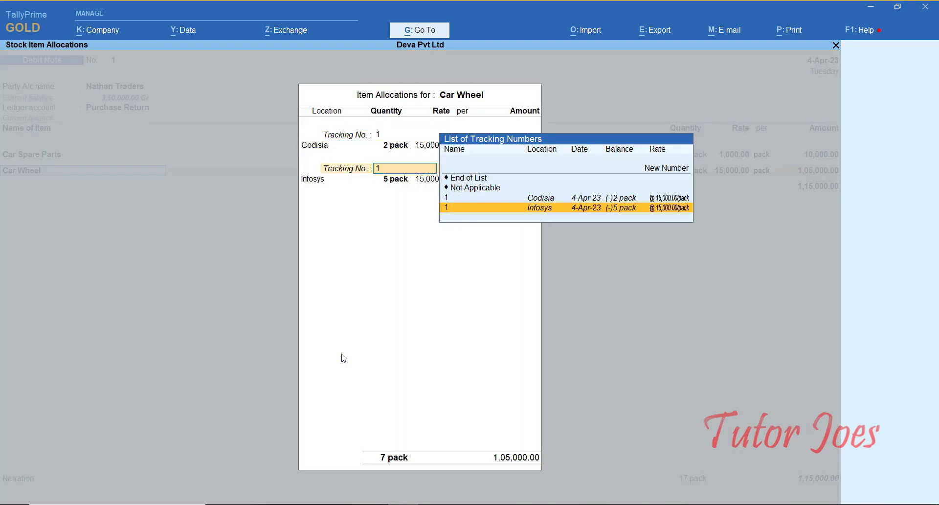
{"action": "key", "text": "Return"}
{"action": "key", "text": "Return"}
{"action": "key", "text": "Return"}
{"action": "key", "text": "Return"}
{"action": "key", "text": "Return"}
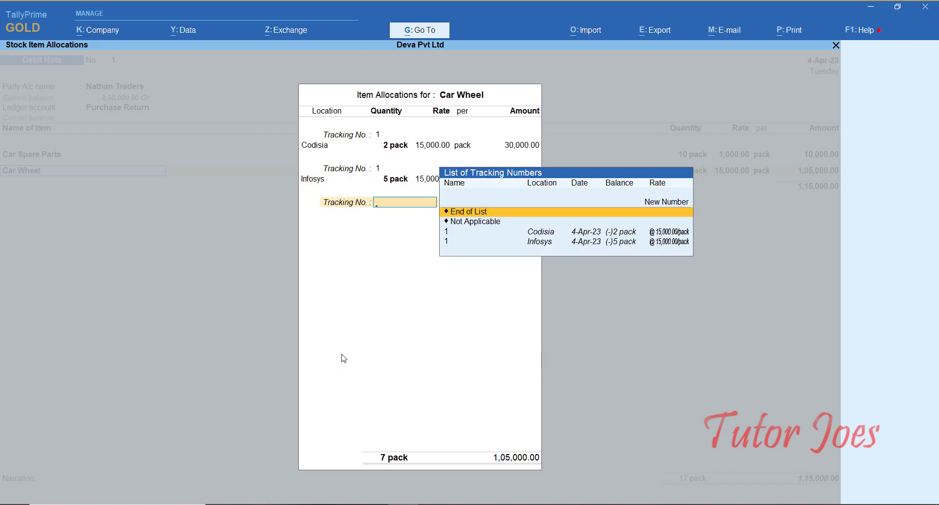
{"action": "key", "text": "Return"}
{"action": "key", "text": "Return"}
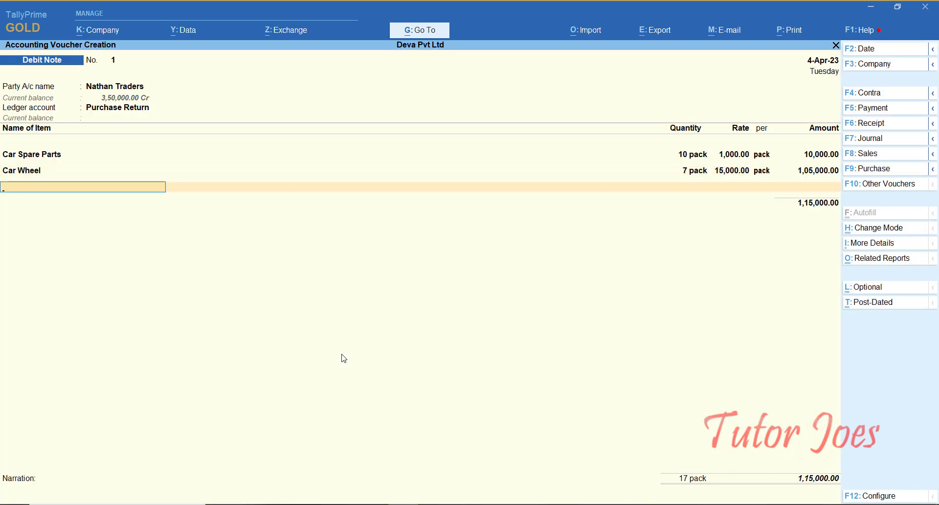
{"action": "key", "text": "Return"}
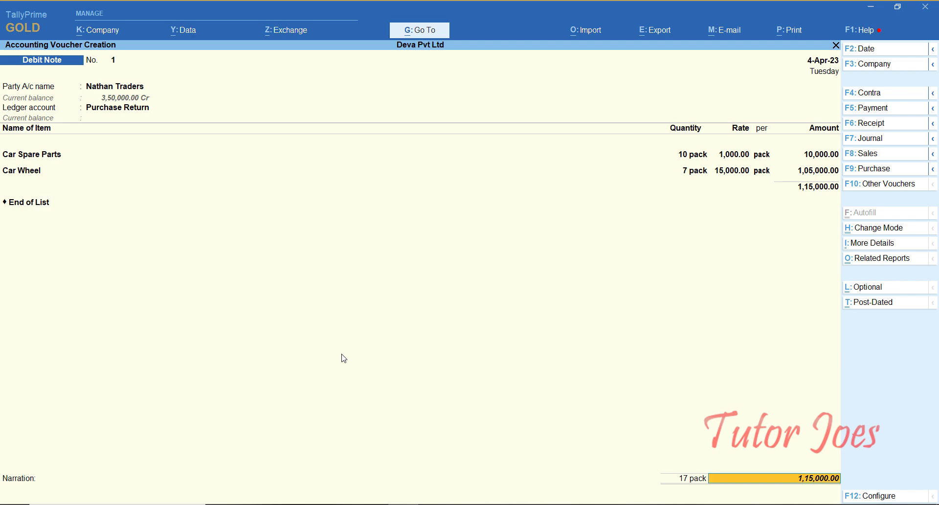
{"action": "key", "text": "Return"}
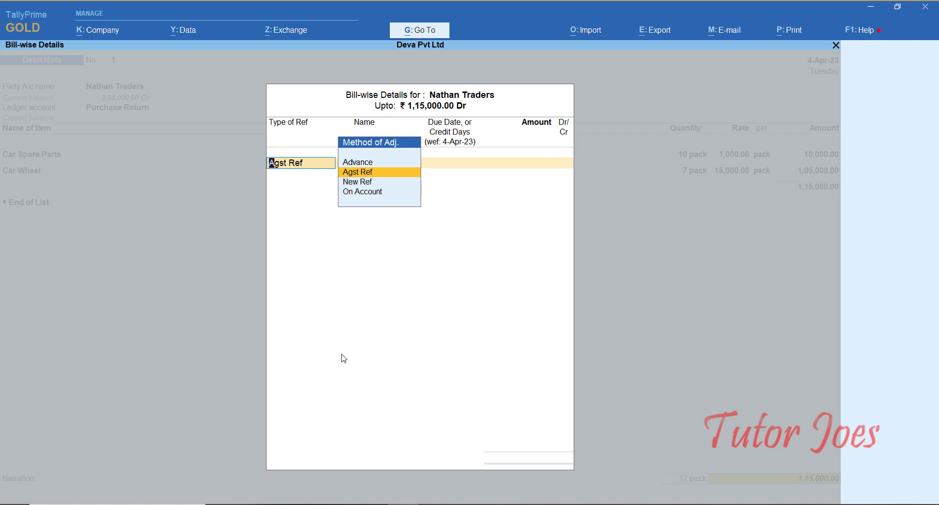
Adjust Debit Note 1 against pending bill 715 as 1,15,000.00 Dr and save it without narration.
{"action": "key", "text": "Return"}
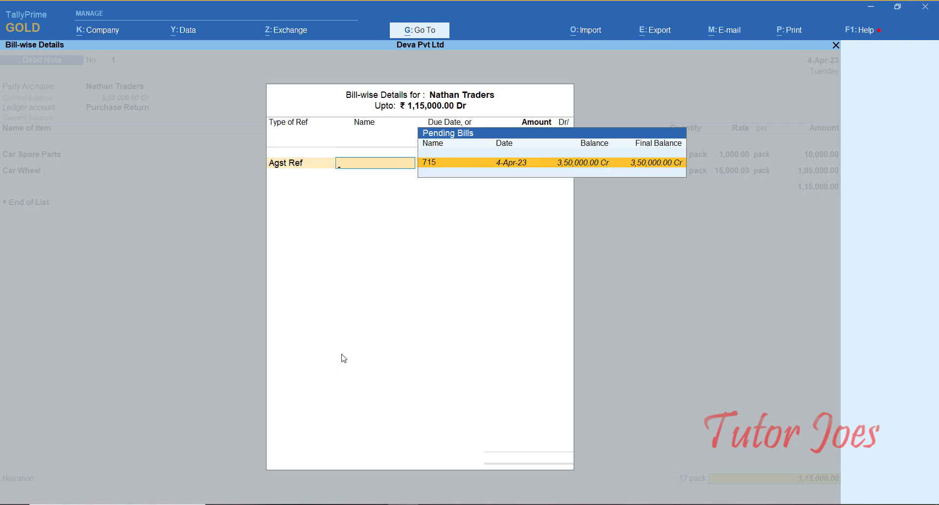
{"action": "key", "text": "Return"}
{"action": "key", "text": "Return"}
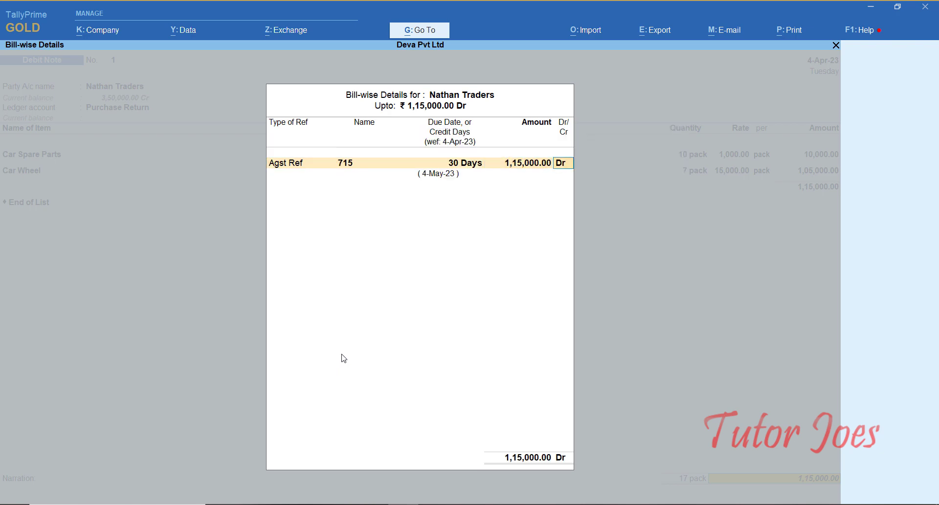
{"action": "key", "text": "Return"}
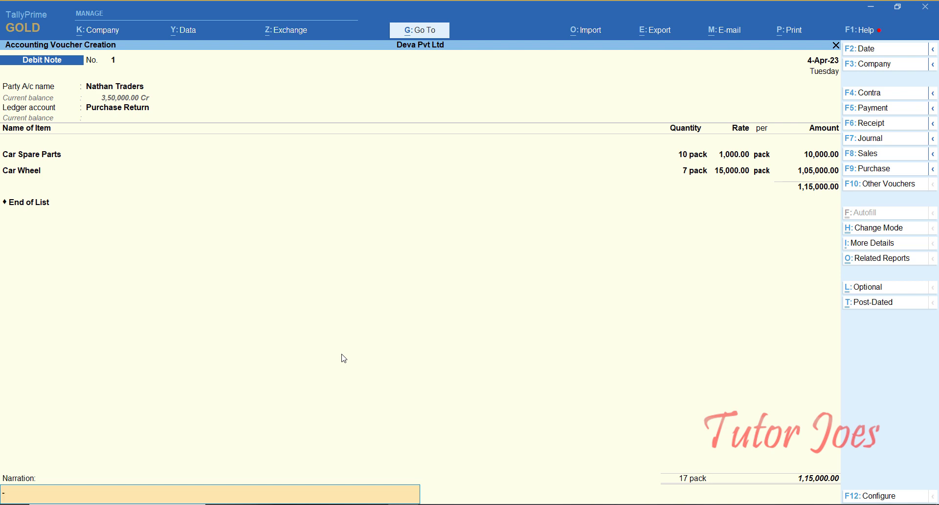
{"action": "key", "text": "Return"}
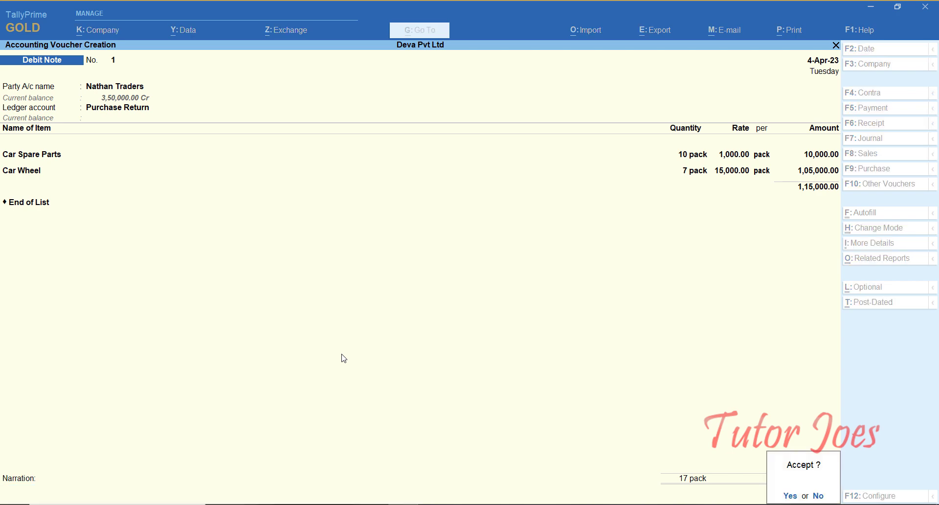
{"action": "key", "text": "Return"}
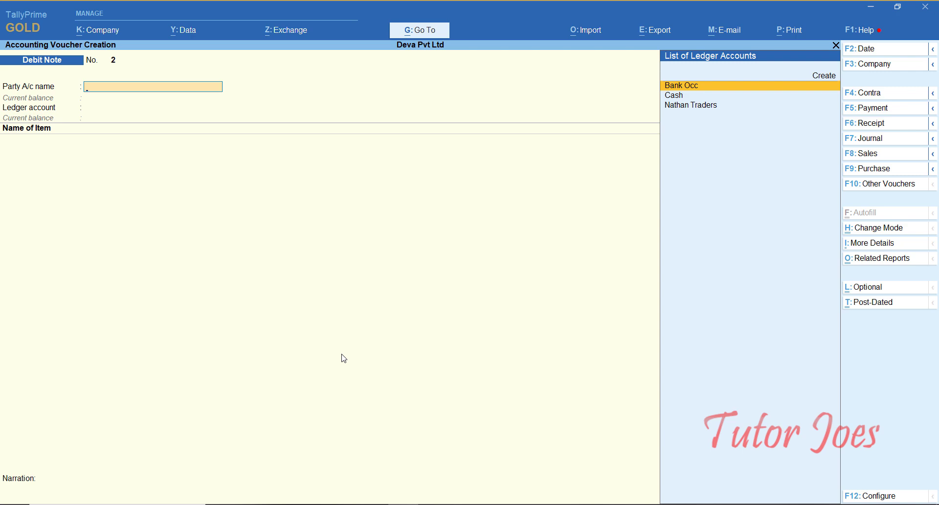
Activate the Rejections In voucher type, then check the task notes for the May 01 Marque delivery.
{"action": "left_click", "coordinate": [885, 185]}
{"action": "key", "text": "Down"}
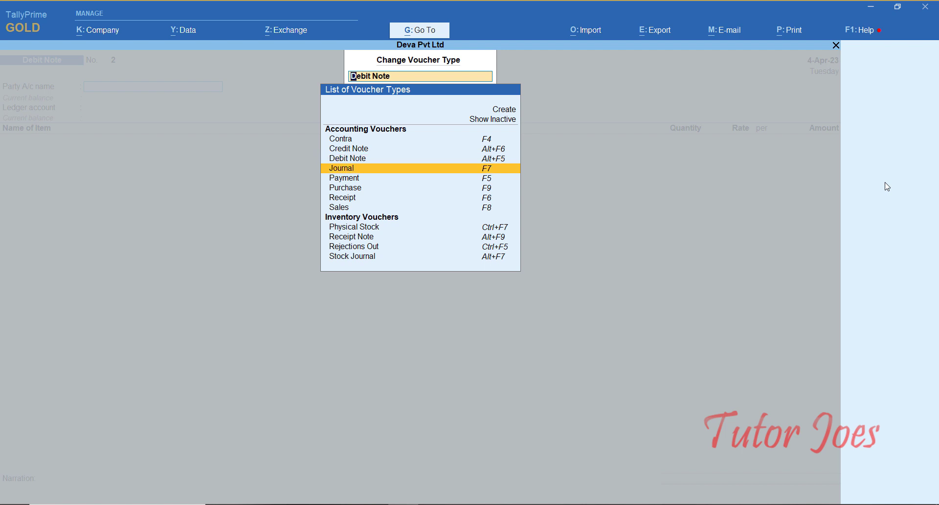
{"action": "key", "text": "Up"}
{"action": "key", "text": "Up"}
{"action": "key", "text": "Up"}
{"action": "key", "text": "Up"}
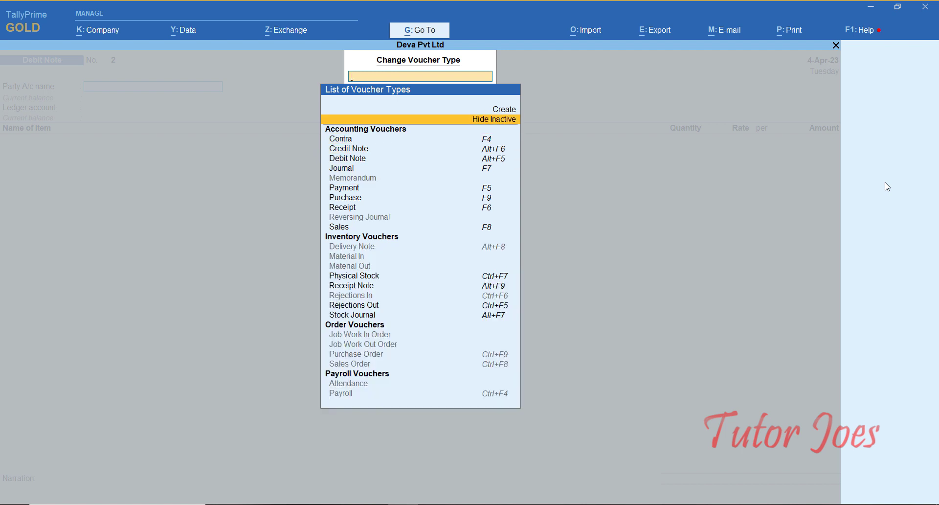
{"action": "key", "text": "Down"}
{"action": "key", "text": "Down"}
{"action": "key", "text": "Down"}
{"action": "key", "text": "Down"}
{"action": "key", "text": "Down"}
{"action": "key", "text": "Down"}
{"action": "key", "text": "Down"}
{"action": "key", "text": "Down"}
{"action": "key", "text": "Down"}
{"action": "key", "text": "Down"}
{"action": "key", "text": "Down"}
{"action": "key", "text": "Down"}
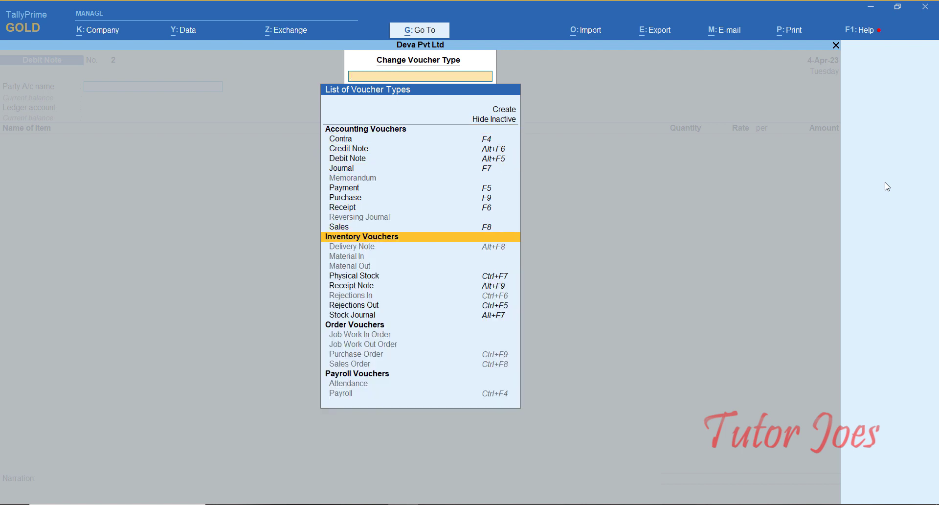
{"action": "key", "text": "Down"}
{"action": "key", "text": "Down"}
{"action": "key", "text": "Down"}
{"action": "key", "text": "Down"}
{"action": "key", "text": "Down"}
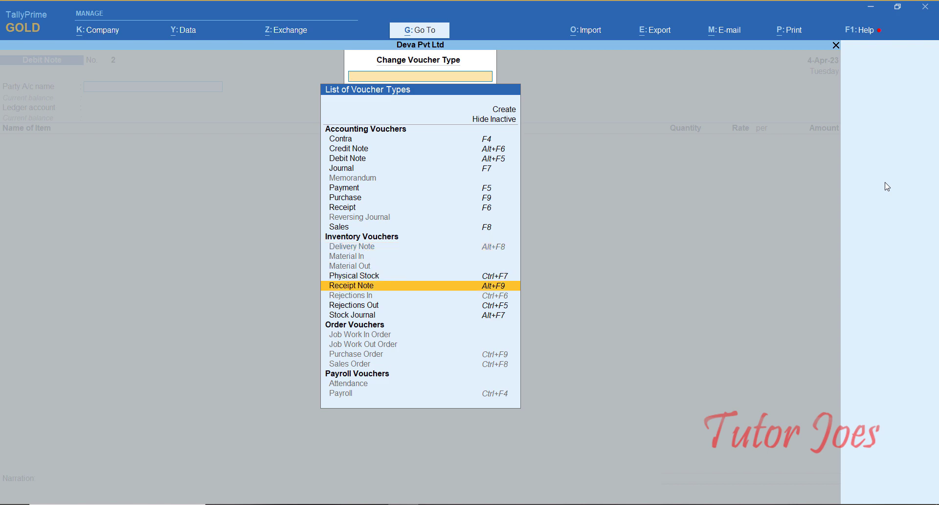
{"action": "key", "text": "Down"}
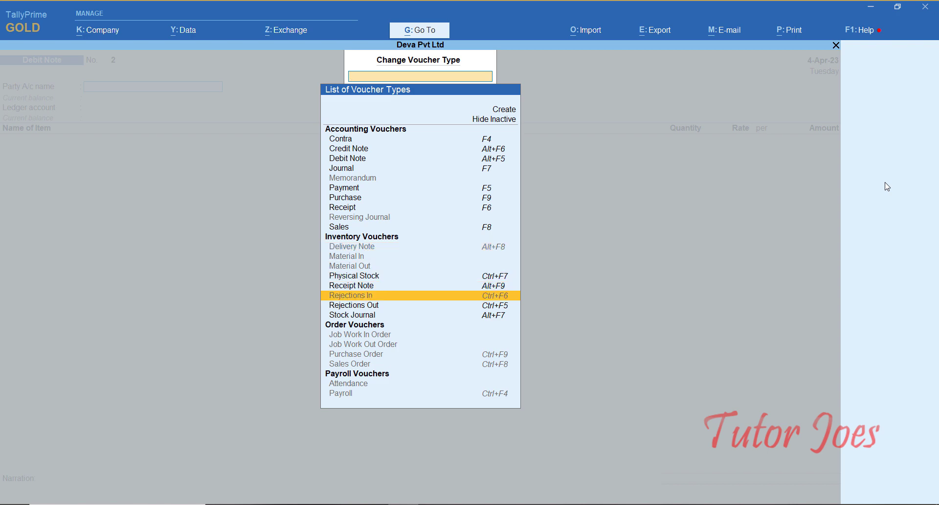
{"action": "key", "text": "Return"}
{"action": "key", "text": "y"}
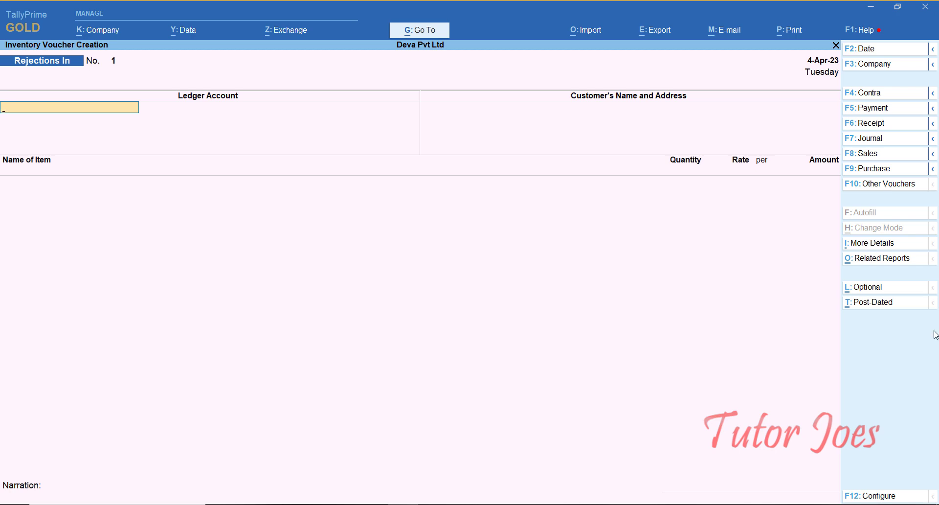
{"action": "left_click", "coordinate": [440, 504]}
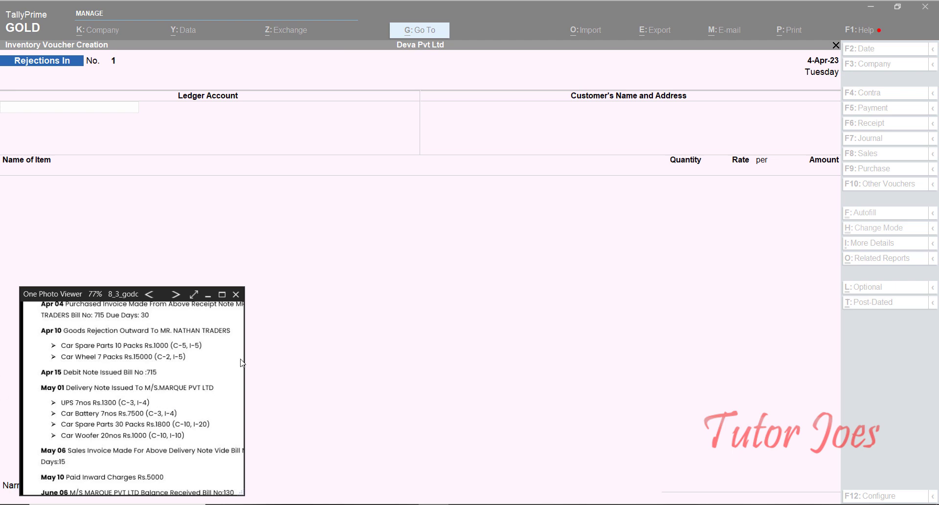
{"action": "left_click", "coordinate": [479, 302]}
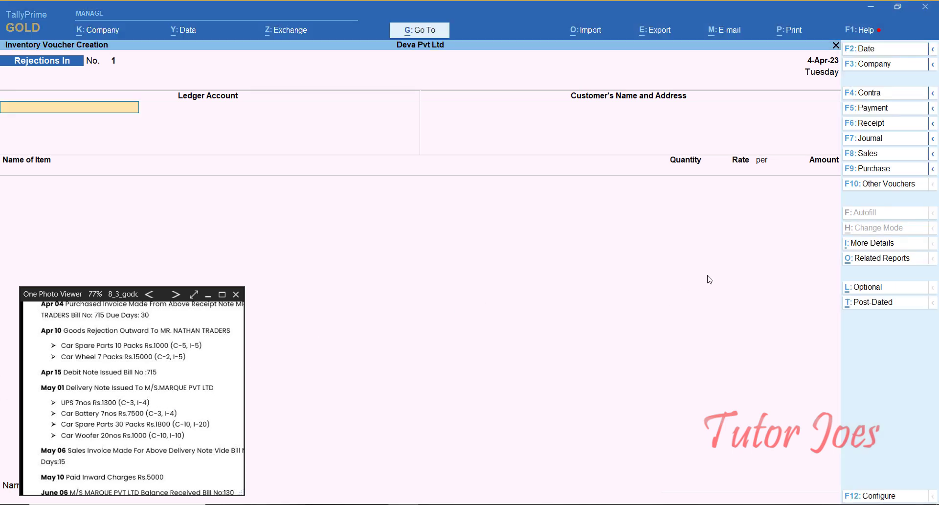
Activate the inactive Delivery Note voucher type and switch to it.
{"action": "left_click", "coordinate": [876, 184]}
{"action": "key", "text": "Up"}
{"action": "key", "text": "Up"}
{"action": "key", "text": "Up"}
{"action": "key", "text": "Up"}
{"action": "key", "text": "Up"}
{"action": "key", "text": "Up"}
{"action": "key", "text": "Up"}
{"action": "key", "text": "Up"}
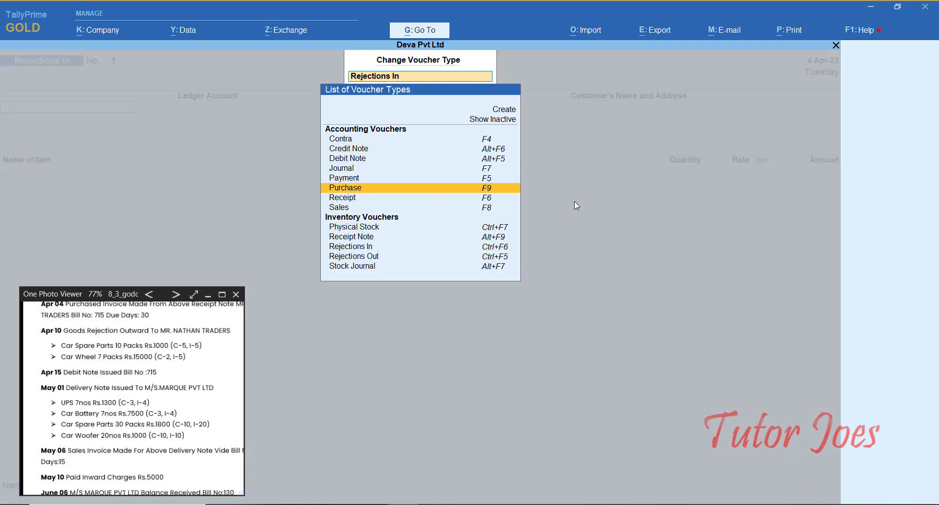
{"action": "key", "text": "Up"}
{"action": "key", "text": "Up"}
{"action": "key", "text": "Up"}
{"action": "key", "text": "Return"}
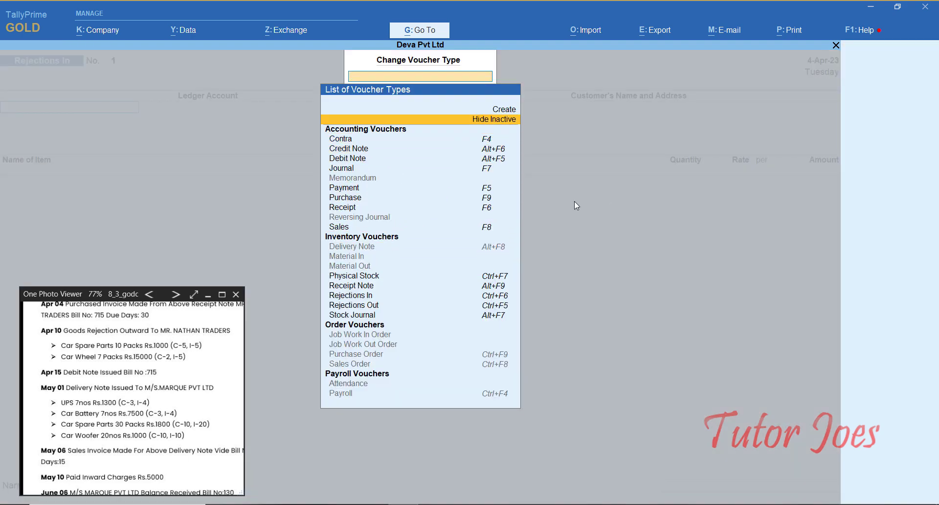
{"action": "key", "text": "Down"}
{"action": "key", "text": "Down"}
{"action": "key", "text": "Down"}
{"action": "key", "text": "Down"}
{"action": "key", "text": "Down"}
{"action": "key", "text": "Down"}
{"action": "key", "text": "Down"}
{"action": "key", "text": "Down"}
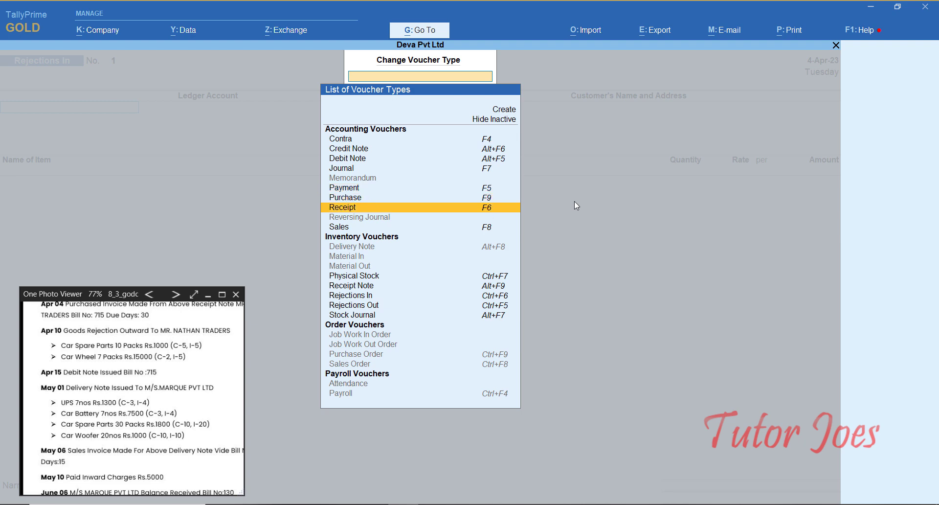
{"action": "key", "text": "alt+F8"}
{"action": "key", "text": "alt+F8"}
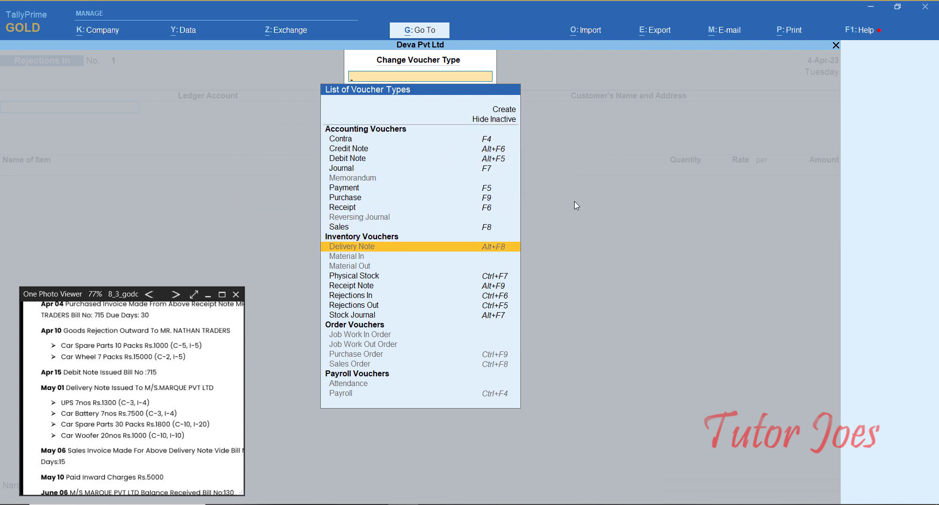
{"action": "key", "text": "Return"}
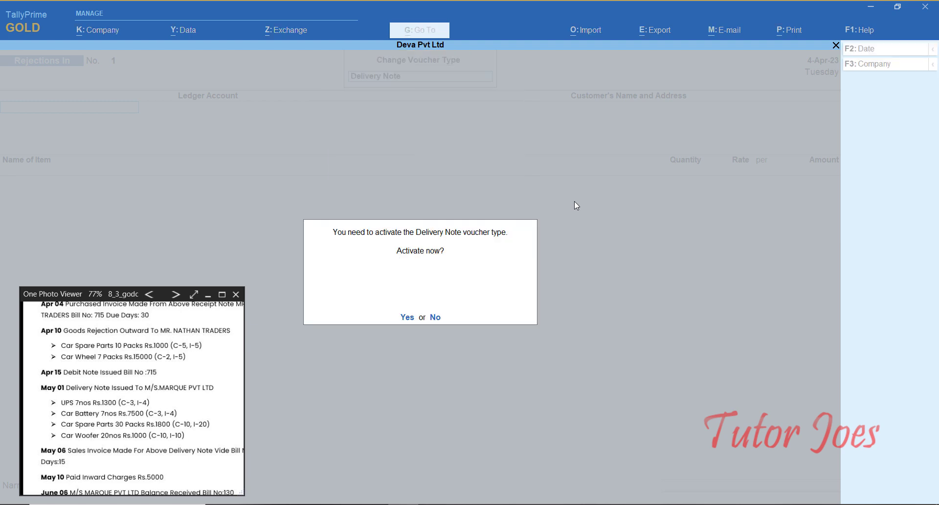
{"action": "key", "text": "y"}
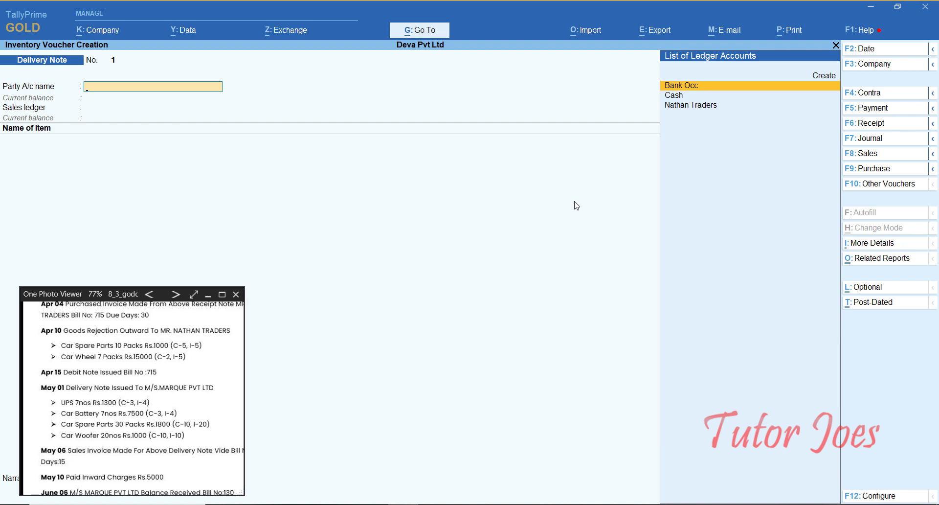
Date the Delivery Note 1-May-23 and begin creating a new party ledger.
{"action": "key", "text": "F2"}
{"action": "type", "text": "1-5"}
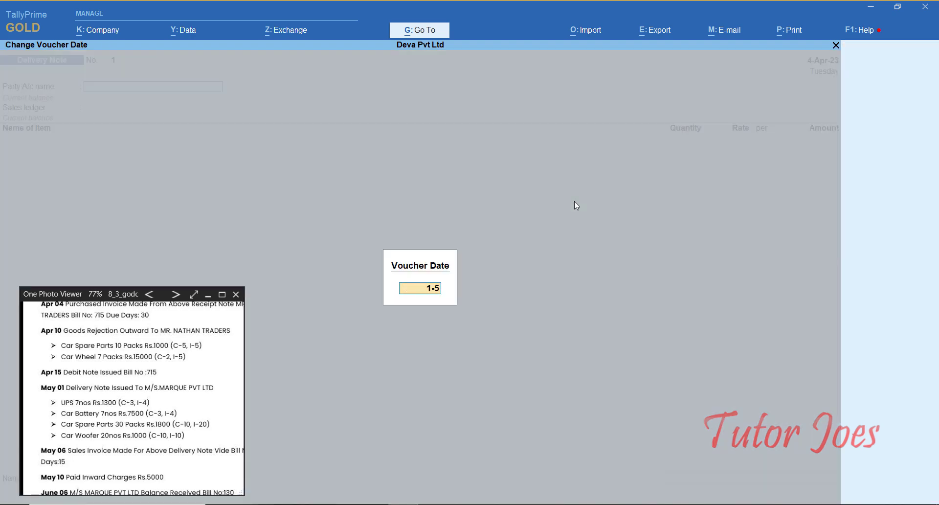
{"action": "key", "text": "Return"}
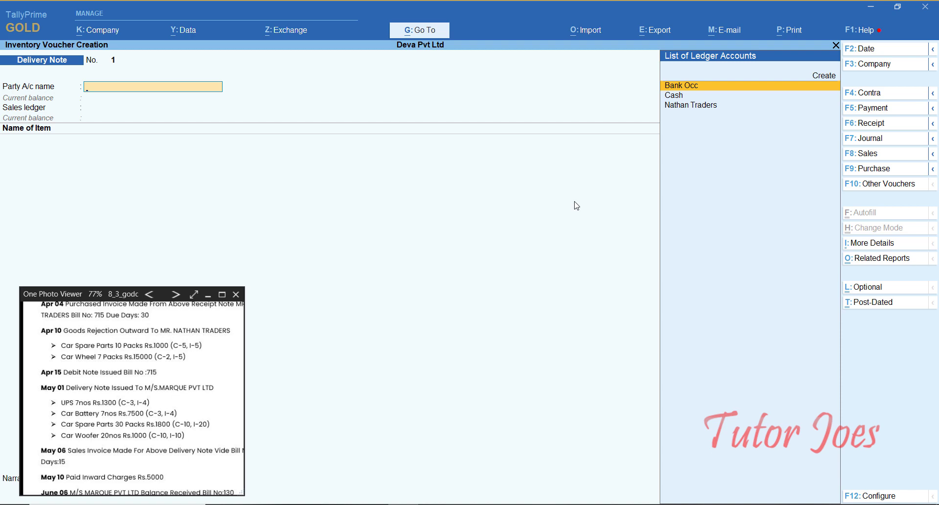
{"action": "key", "text": "alt+c"}
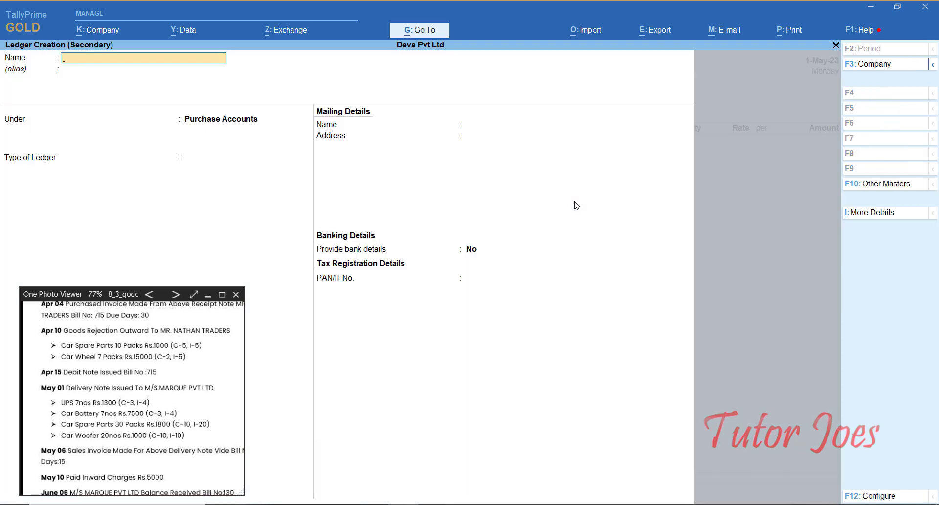
Create the Marque ledger under Sundry Debtors and save it as the party.
{"action": "type", "text": "Marque"}
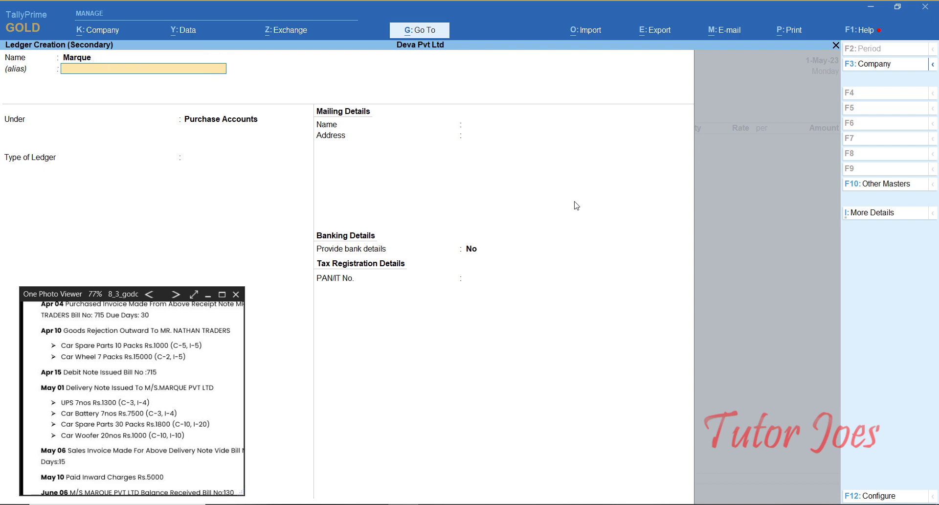
{"action": "key", "text": "Return"}
{"action": "type", "text": "Su"}
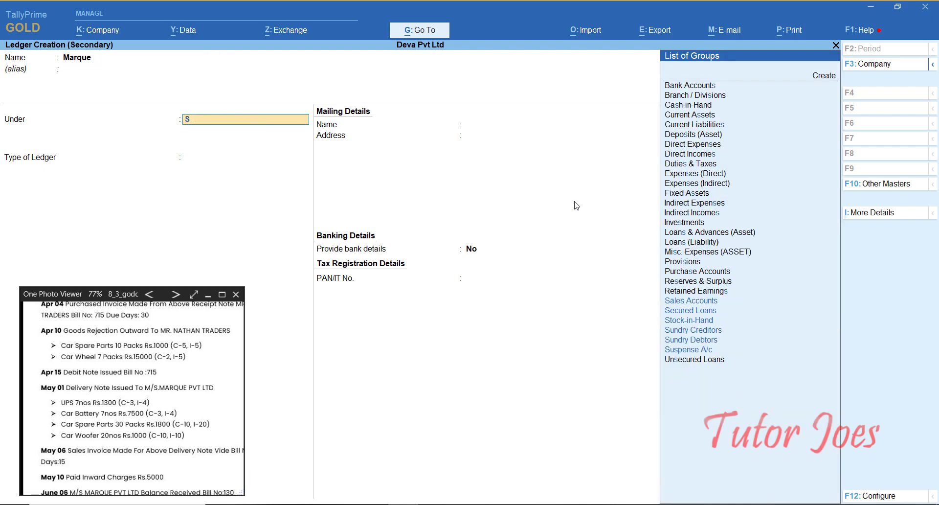
{"action": "key", "text": "Up"}
{"action": "key", "text": "Up"}
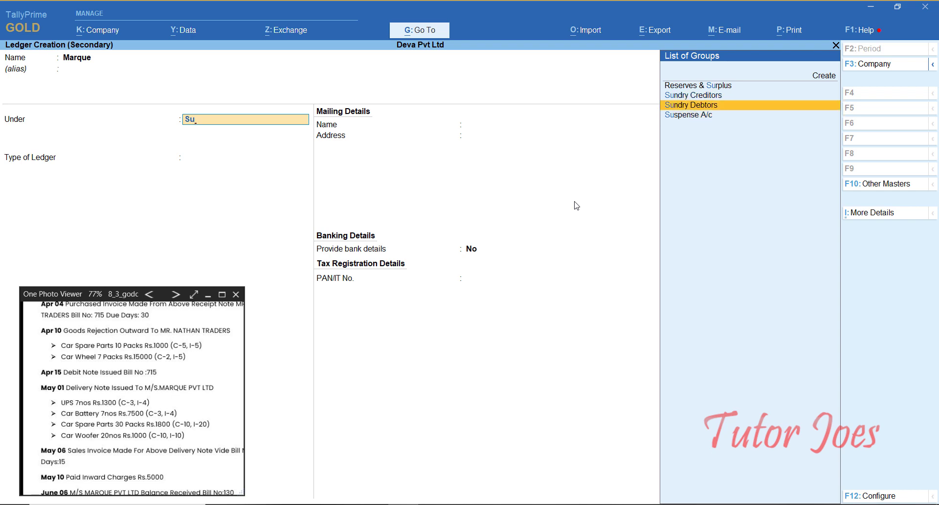
{"action": "key", "text": "Return"}
{"action": "key", "text": "Return"}
{"action": "key", "text": "Return"}
{"action": "key", "text": "Return"}
{"action": "key", "text": "Return"}
{"action": "key", "text": "Return"}
{"action": "key", "text": "Return"}
{"action": "key", "text": "Return"}
{"action": "key", "text": "Return"}
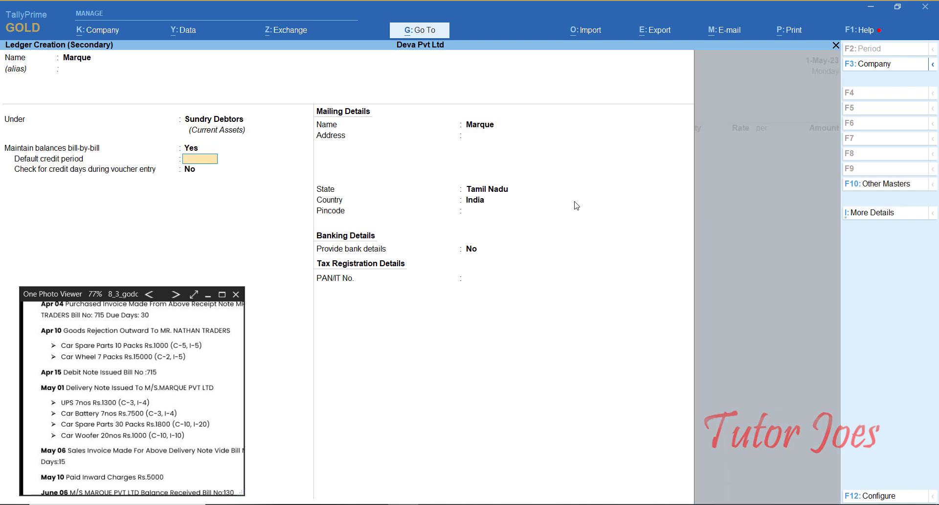
{"action": "key", "text": "Return"}
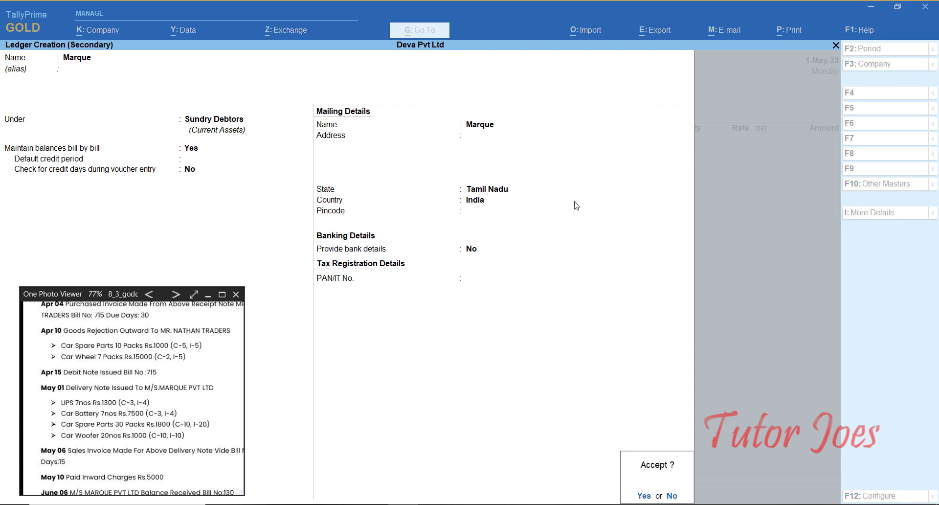
{"action": "key", "text": "Return"}
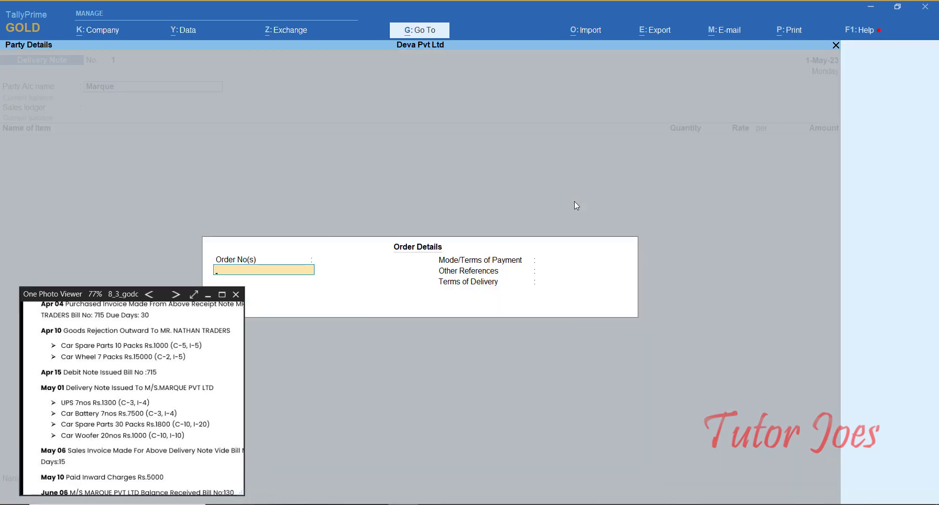
Skip order details and create a CR Sales ledger under Sales Accounts as the sales ledger.
{"action": "key", "text": "Return"}
{"action": "key", "text": "Return"}
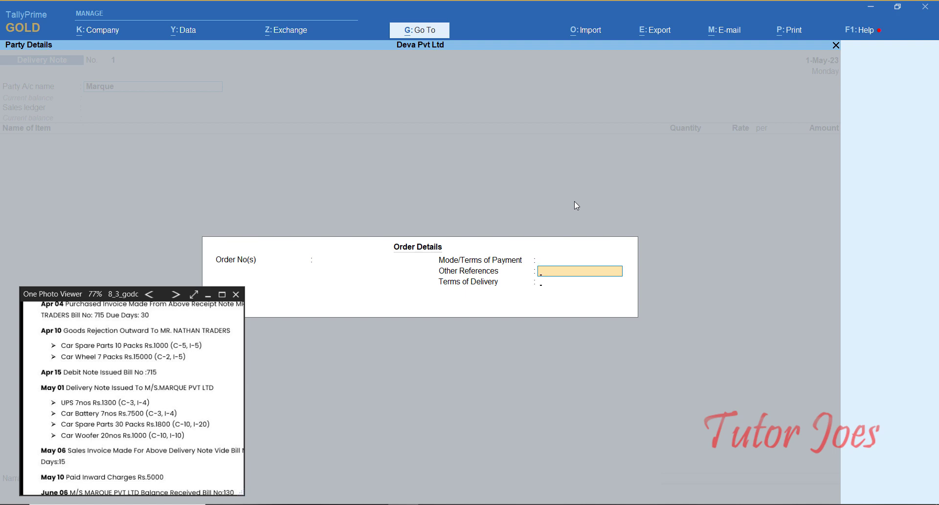
{"action": "key", "text": "Return"}
{"action": "key", "text": "Return"}
{"action": "key", "text": "Return"}
{"action": "key", "text": "Return"}
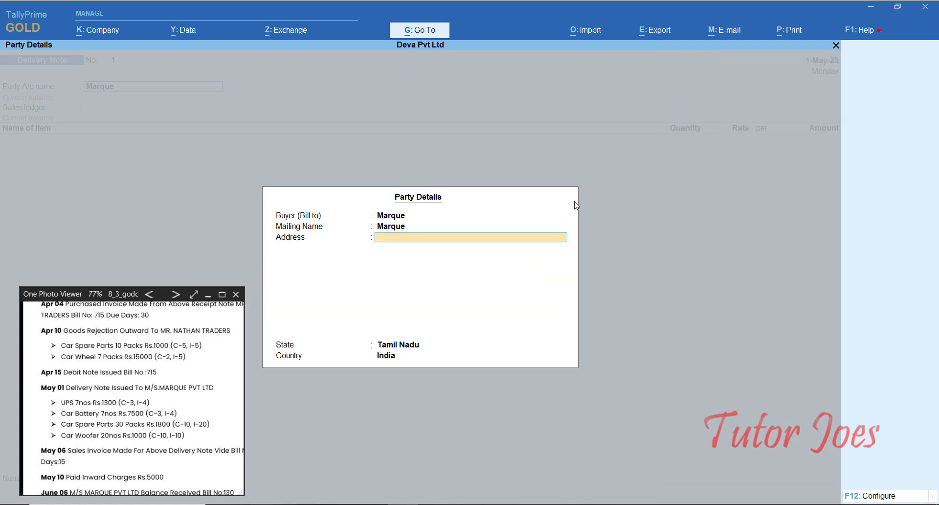
{"action": "key", "text": "Return"}
{"action": "key", "text": "Return"}
{"action": "key", "text": "Return"}
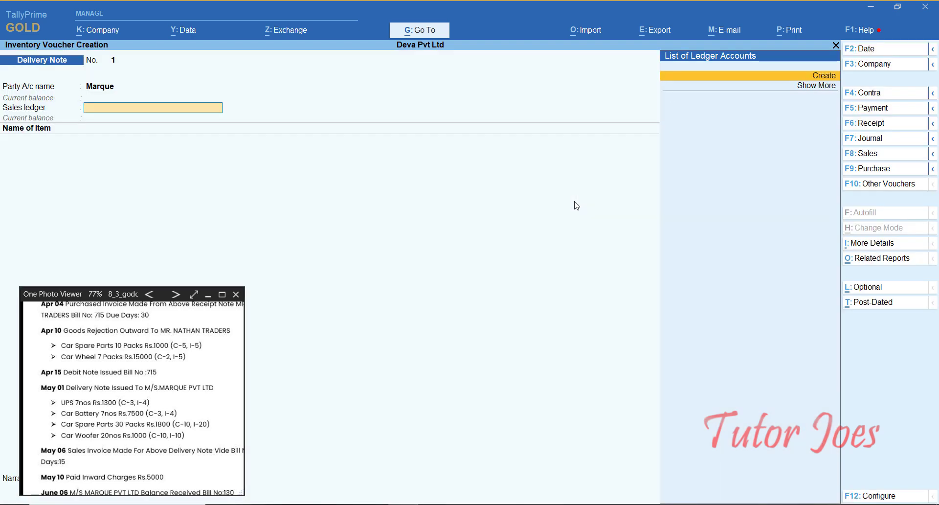
{"action": "key", "text": "alt+c"}
{"action": "type", "text": "Sa"}
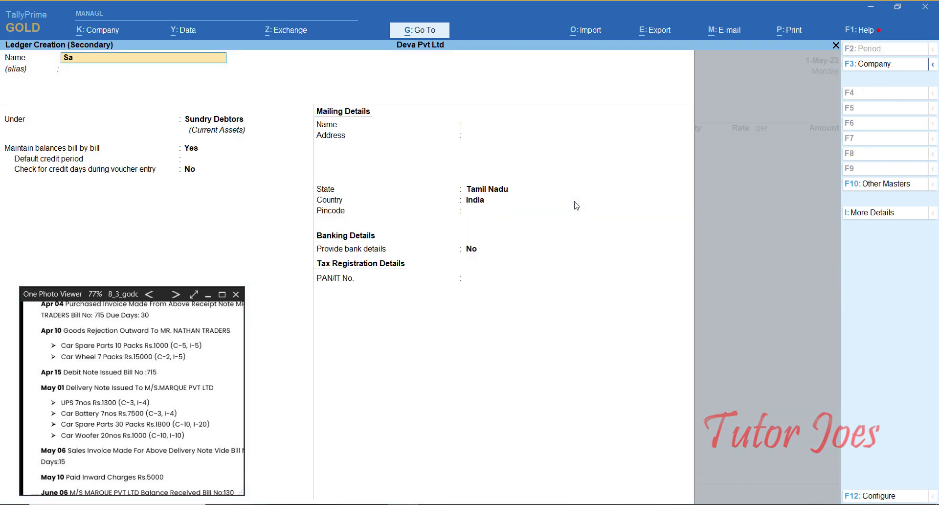
{"action": "key", "text": "BackSpace"}
{"action": "type", "text": "CR Sales"}
{"action": "key", "text": "Return"}
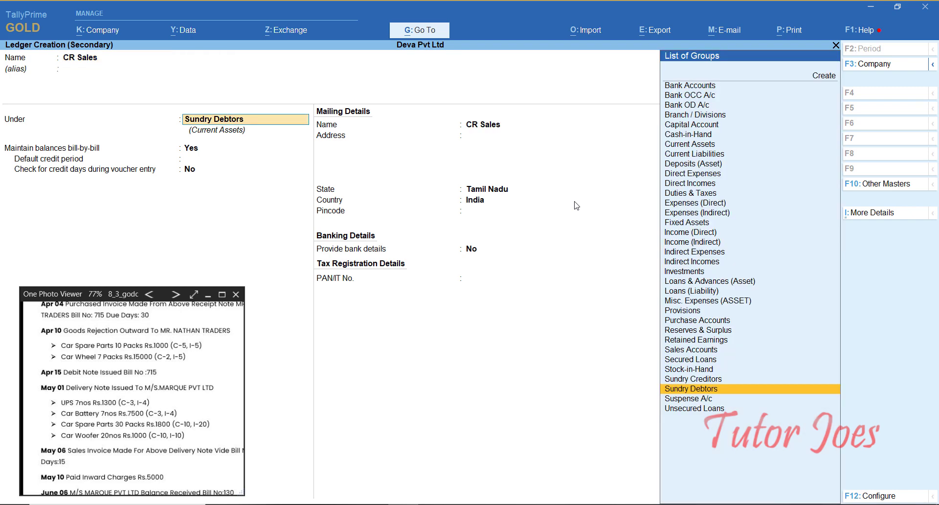
{"action": "type", "text": "Sa"}
{"action": "key", "text": "Return"}
{"action": "key", "text": "Return"}
{"action": "key", "text": "Return"}
{"action": "key", "text": "Return"}
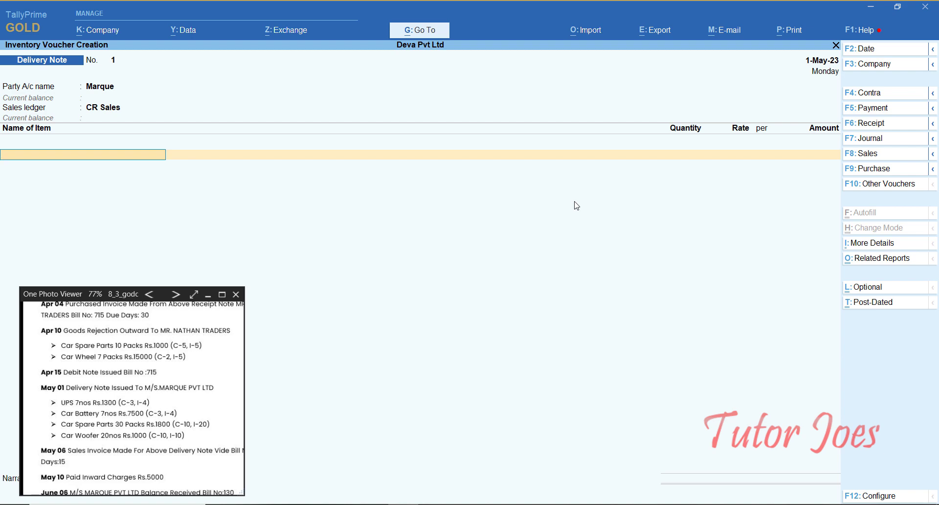
Enter UPS as the first item and choose New Number for its tracking number.
{"action": "type", "text": "UPS"}
{"action": "key", "text": "Return"}
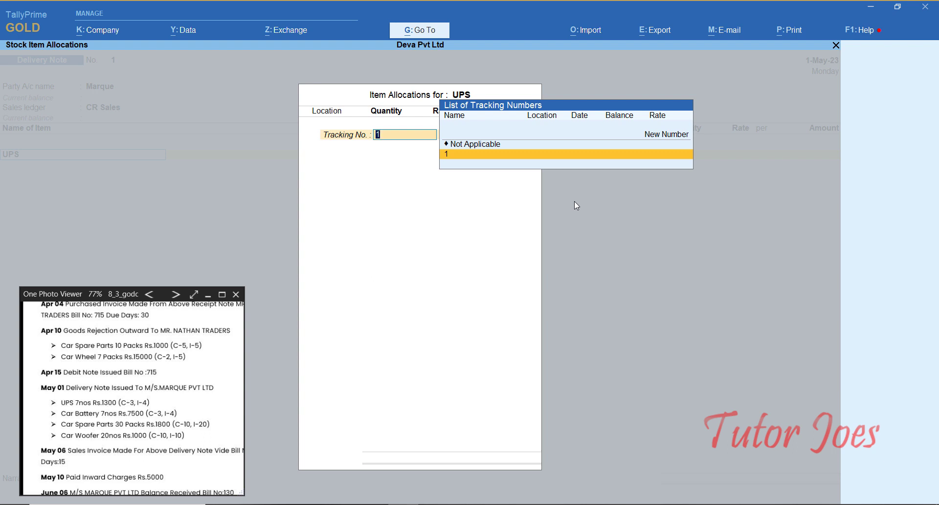
{"action": "key", "text": "Up"}
{"action": "key", "text": "Up"}
{"action": "key", "text": "Return"}
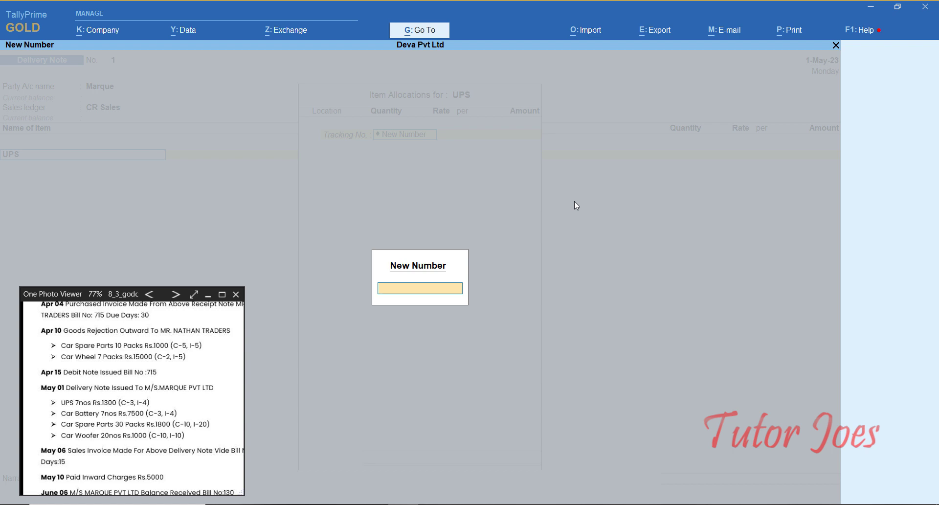
Allocate UPS under tracking no. 65789 as 3 nos at Codisia at a 1,300 rate.
{"action": "type", "text": "65789"}
{"action": "key", "text": "Return"}
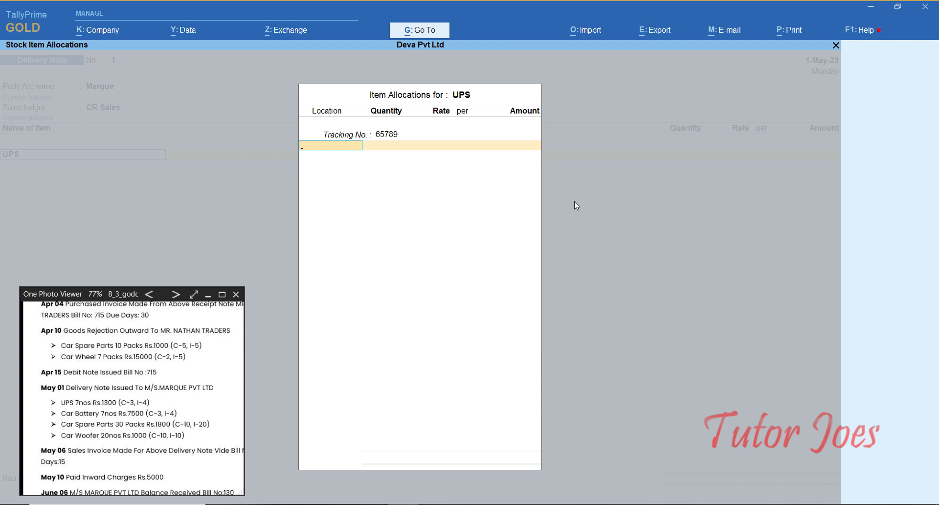
{"action": "type", "text": "c"}
{"action": "key", "text": "Return"}
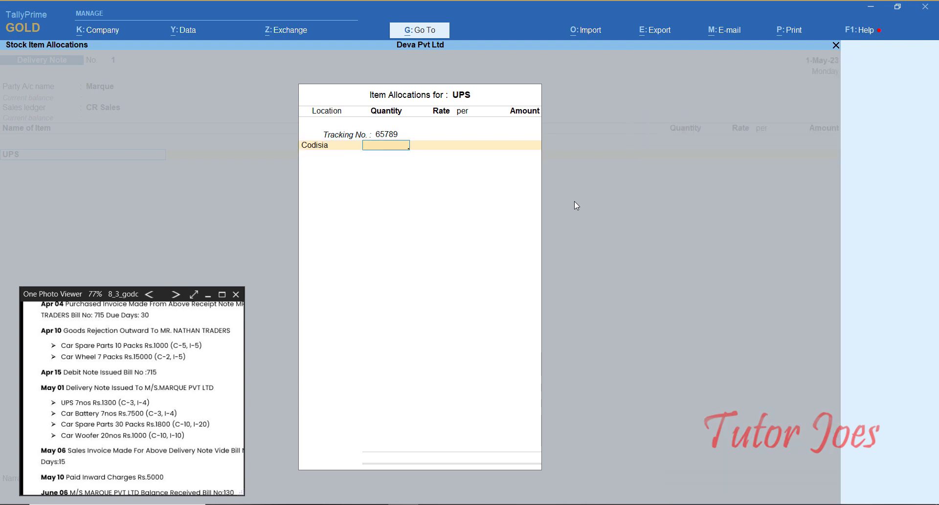
{"action": "type", "text": "3"}
{"action": "key", "text": "Return"}
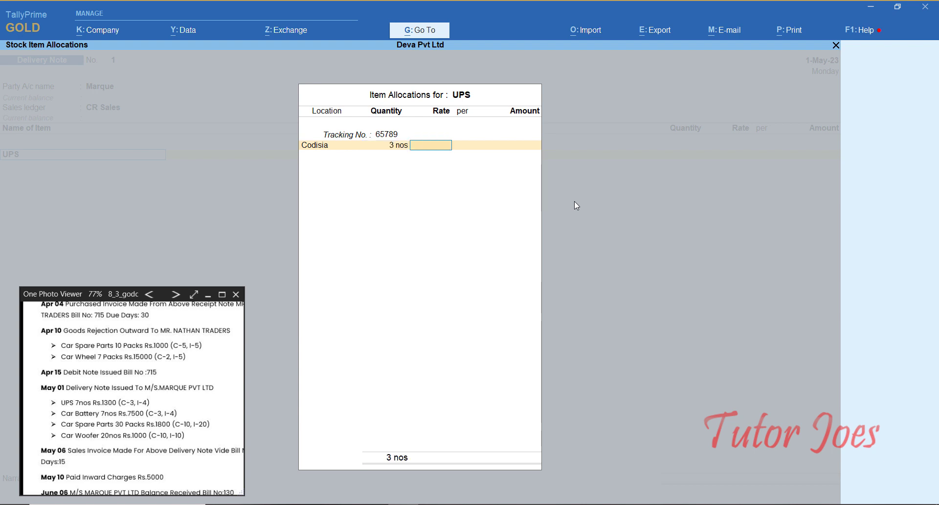
{"action": "type", "text": "1,300"}
{"action": "key", "text": "Return"}
{"action": "key", "text": "Return"}
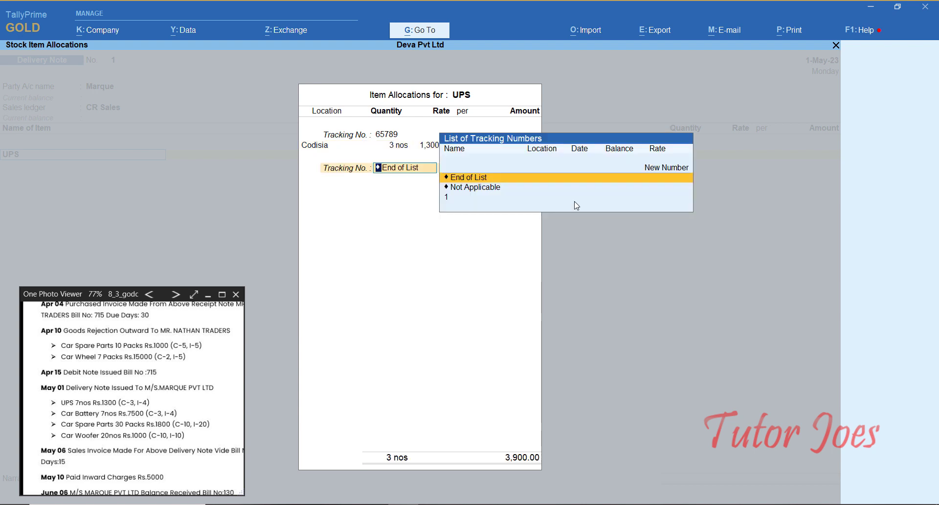
Add a second 65789 line for 4 nos at Infosys (5,200.00) and finish UPS allocations.
{"action": "key", "text": "BackSpace"}
{"action": "key", "text": "Up"}
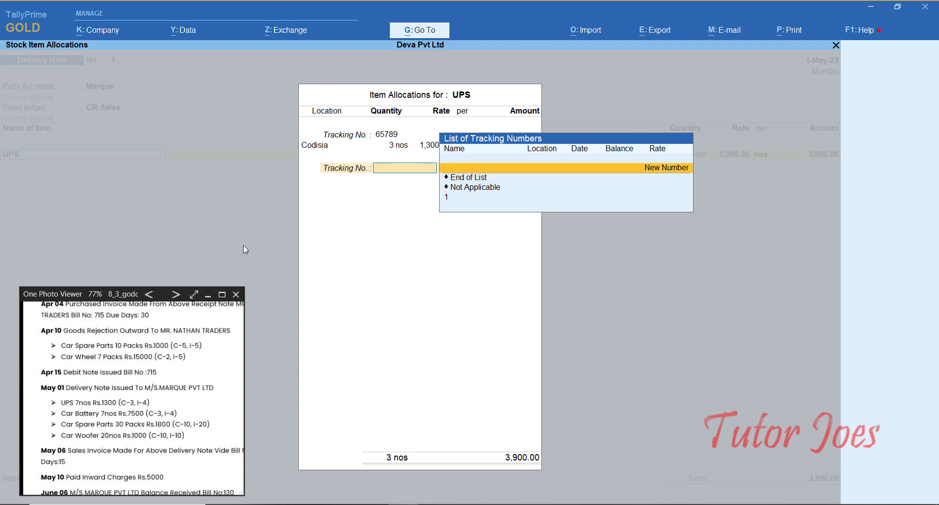
{"action": "key", "text": "Return"}
{"action": "type", "text": "65789"}
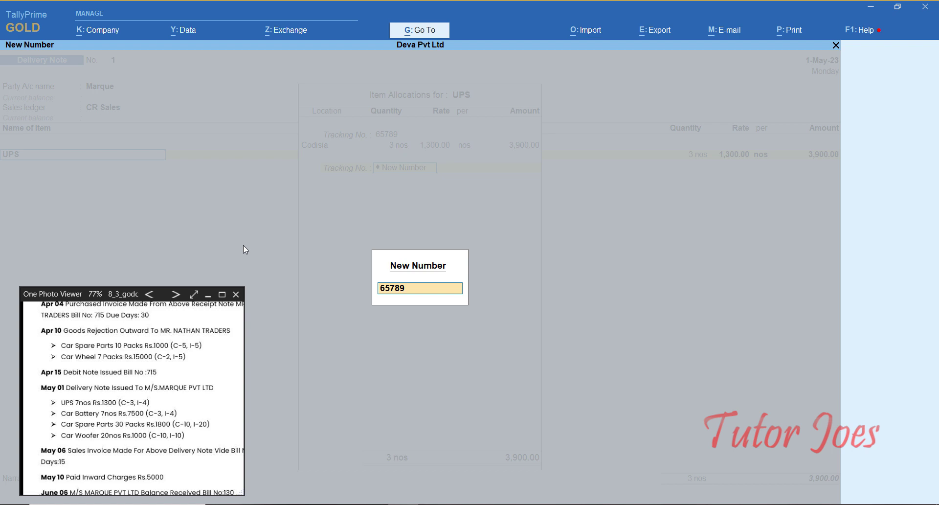
{"action": "key", "text": "Return"}
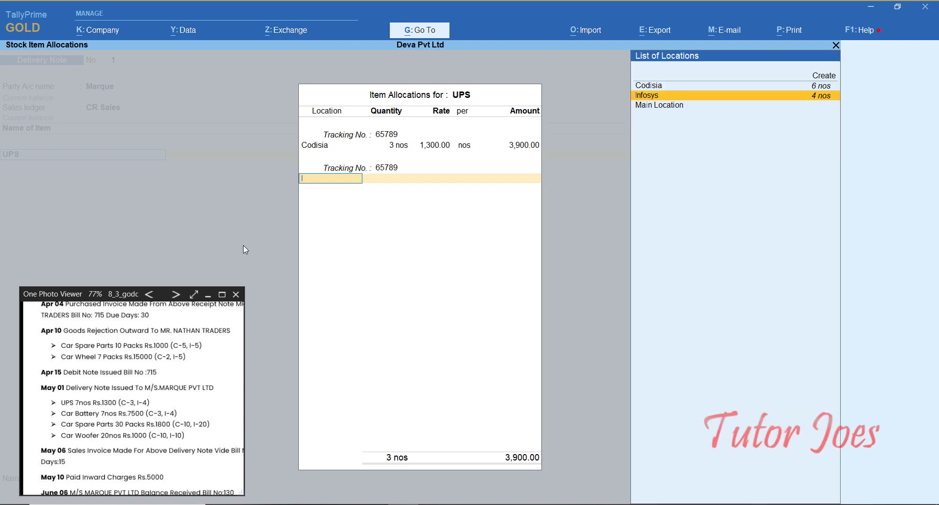
{"action": "key", "text": "Return"}
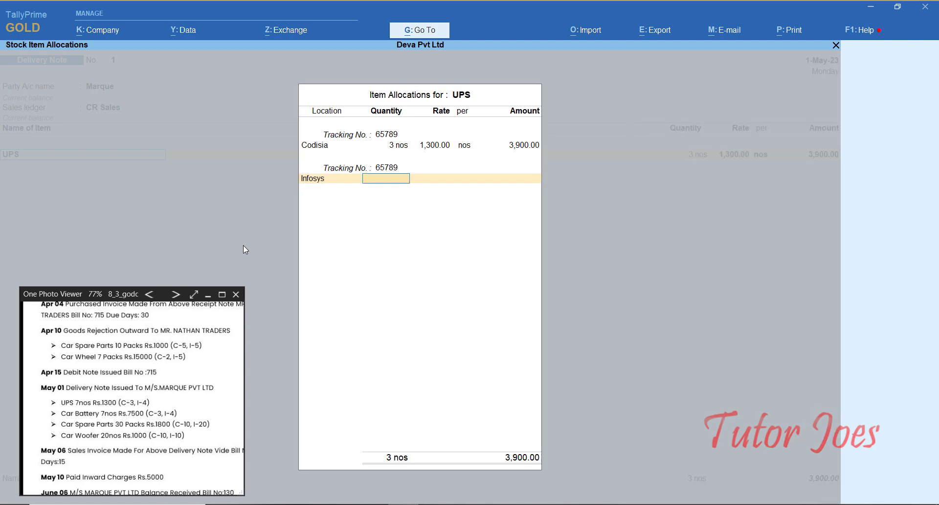
{"action": "type", "text": "4"}
{"action": "key", "text": "Return"}
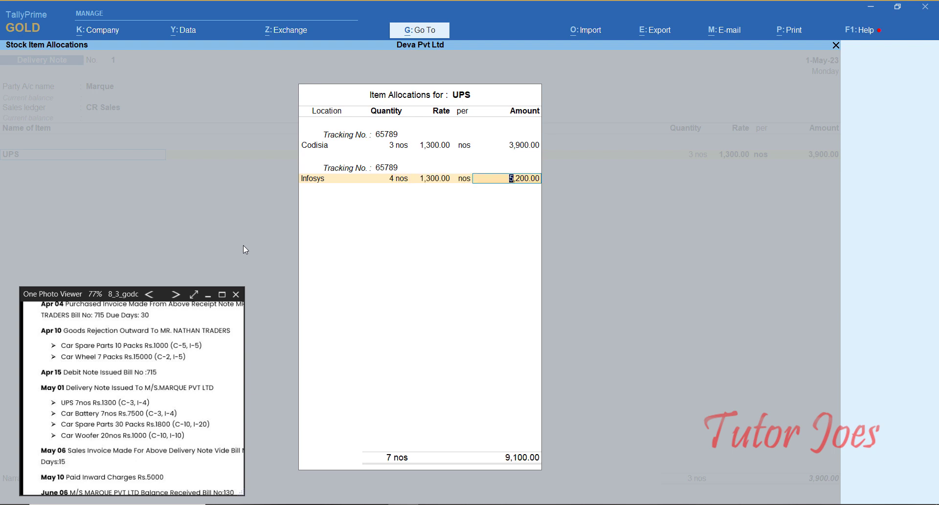
{"action": "key", "text": "Return"}
{"action": "key", "text": "Return"}
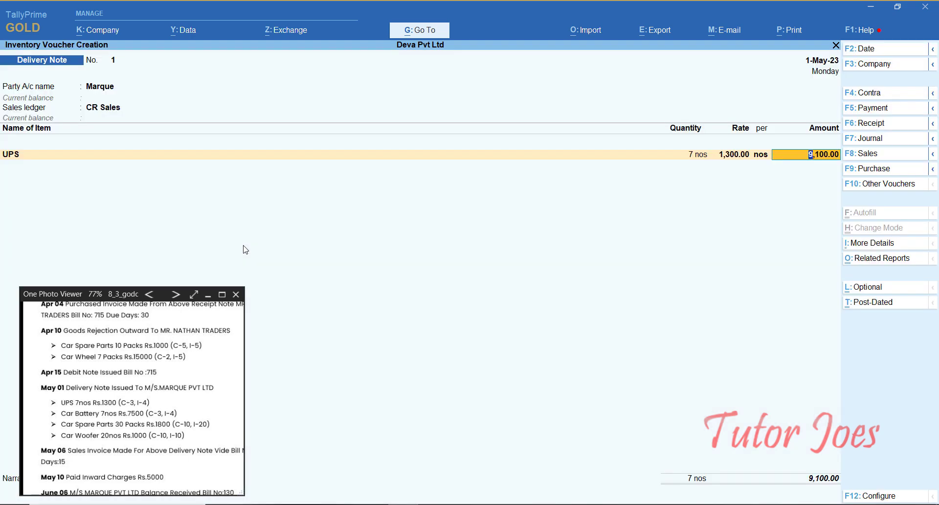
{"action": "key", "text": "Return"}
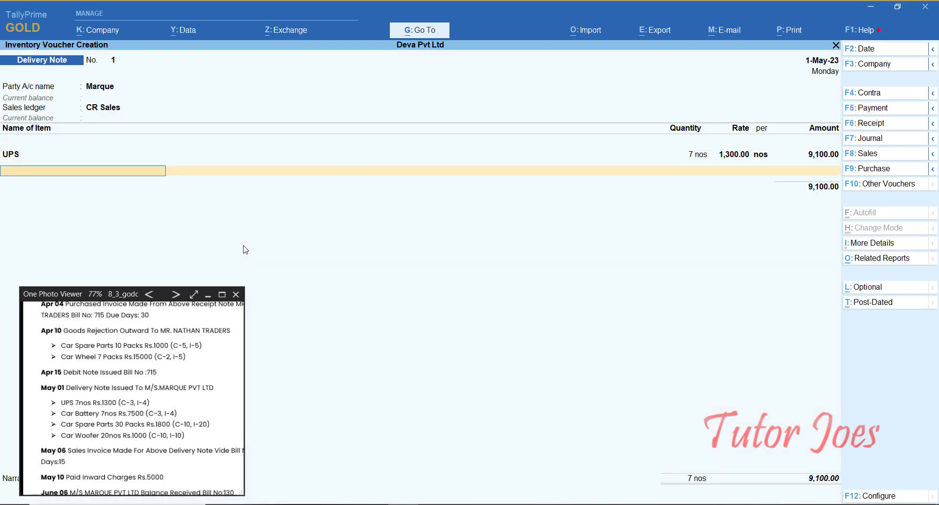
Add Car Battery with tracking no. 65789, 3 nos at Codisia at 7,500.
{"action": "type", "text": "C"}
{"action": "key", "text": "Up"}
{"action": "key", "text": "Up"}
{"action": "key", "text": "Up"}
{"action": "key", "text": "Up"}
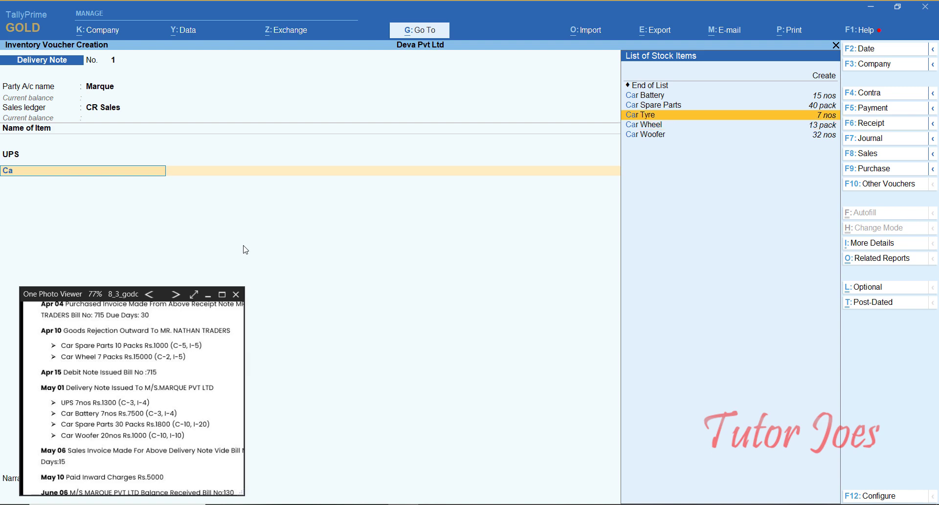
{"action": "key", "text": "Return"}
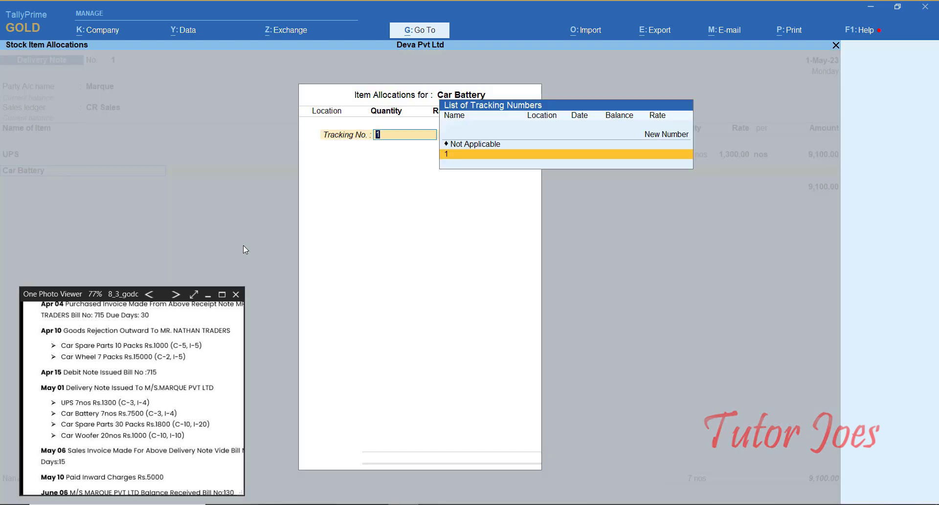
{"action": "key", "text": "Up"}
{"action": "key", "text": "Up"}
{"action": "key", "text": "Return"}
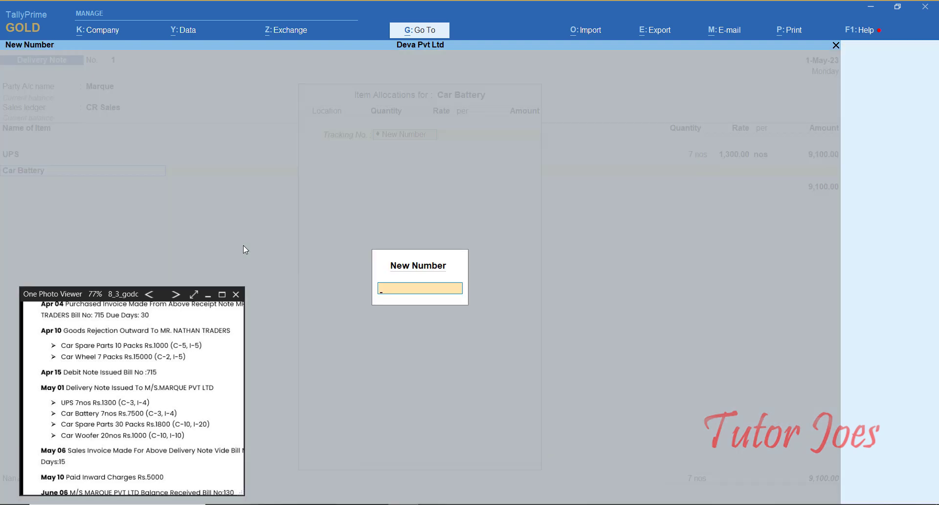
{"action": "type", "text": "65789"}
{"action": "key", "text": "Return"}
{"action": "type", "text": "C"}
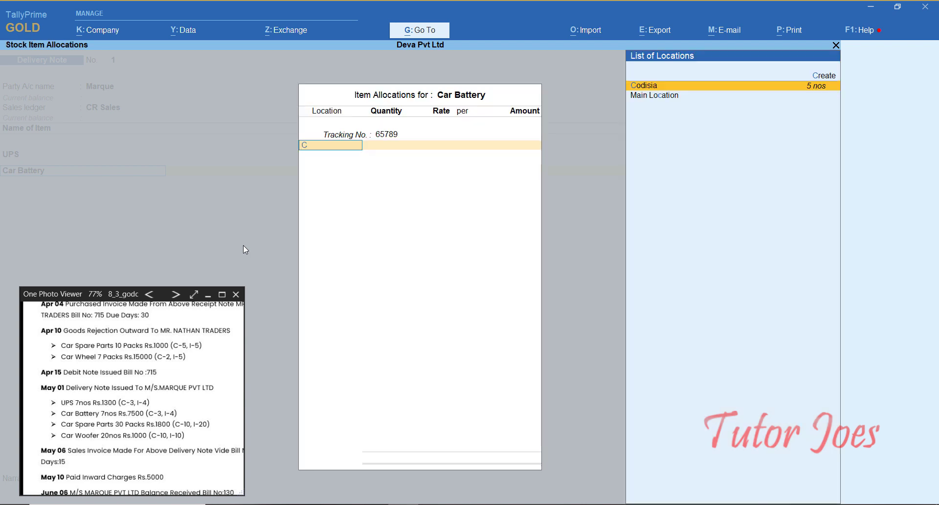
{"action": "key", "text": "Return"}
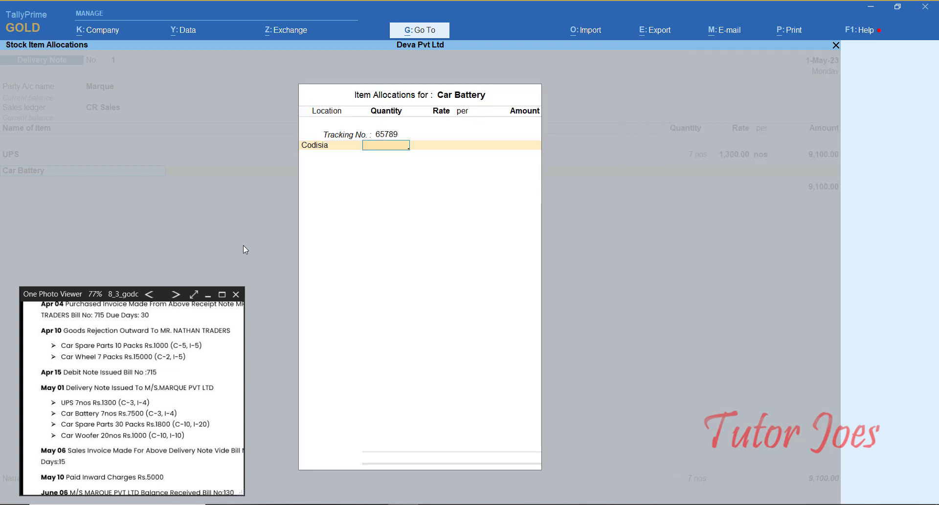
{"action": "key", "text": "Return"}
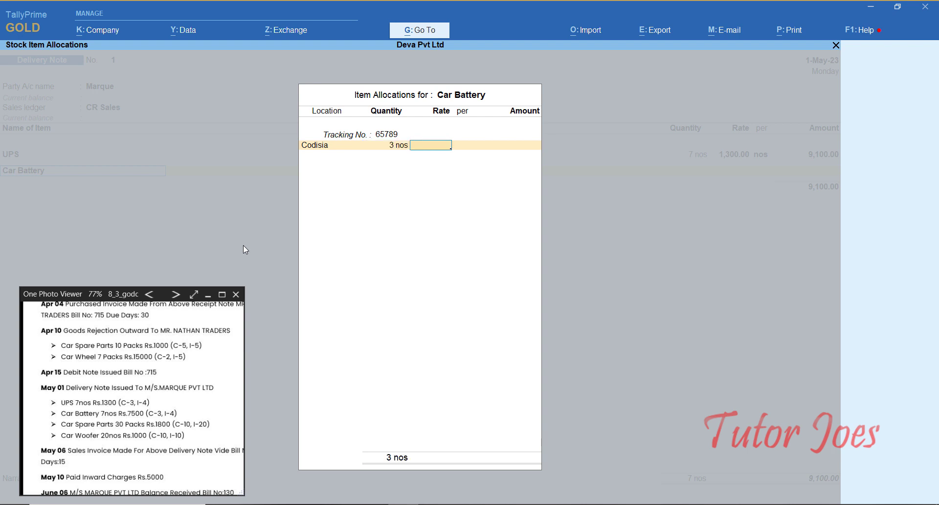
{"action": "type", "text": "7500"}
{"action": "key", "text": "Return"}
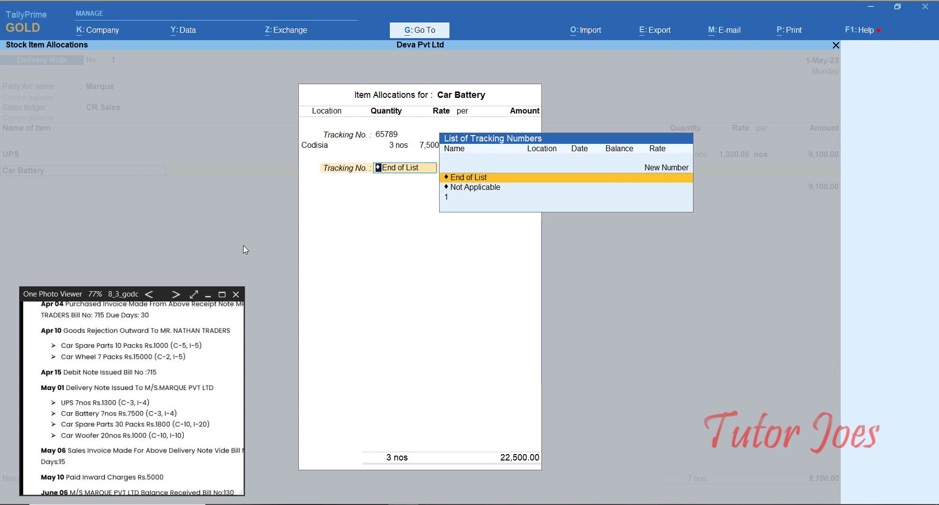
Add a second 65789 line for 4 Car Battery nos at Infosys and finish allocations.
{"action": "key", "text": "Up"}
{"action": "key", "text": "Return"}
{"action": "type", "text": "6"}
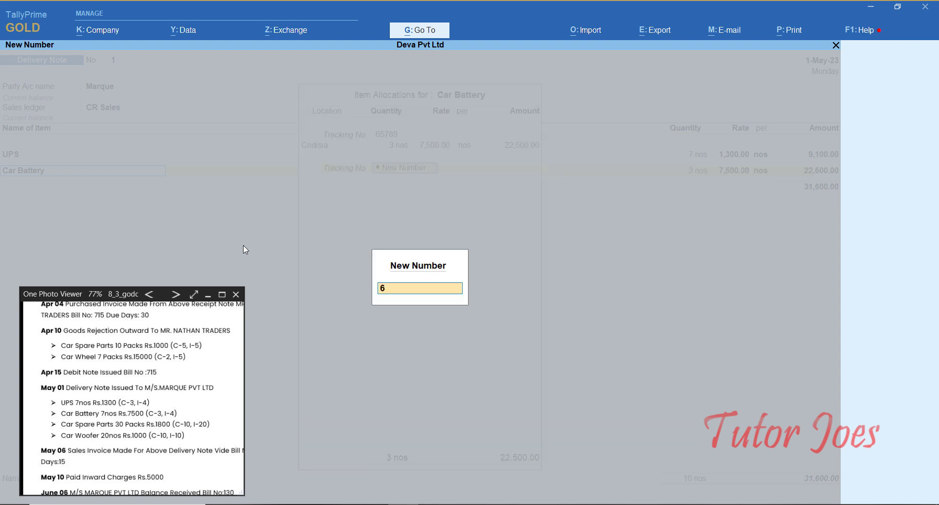
{"action": "type", "text": "5789"}
{"action": "key", "text": "Return"}
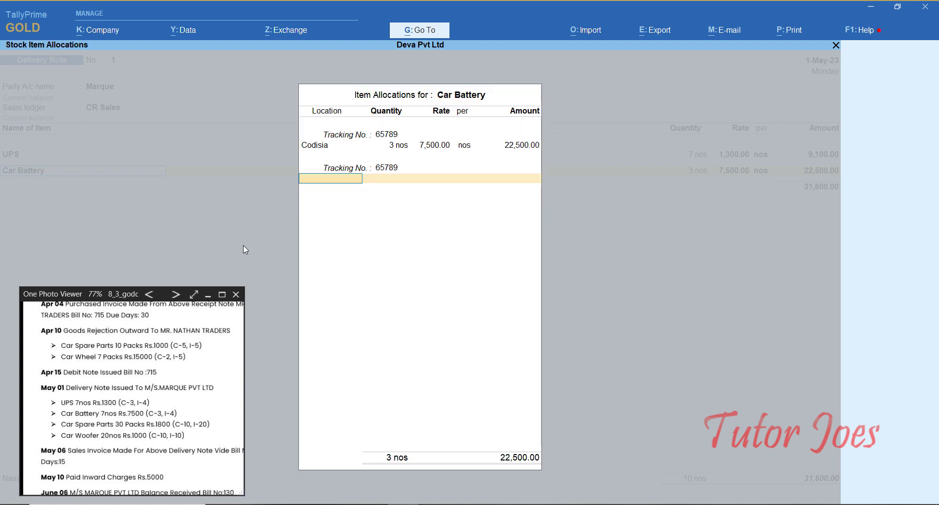
{"action": "type", "text": "In"}
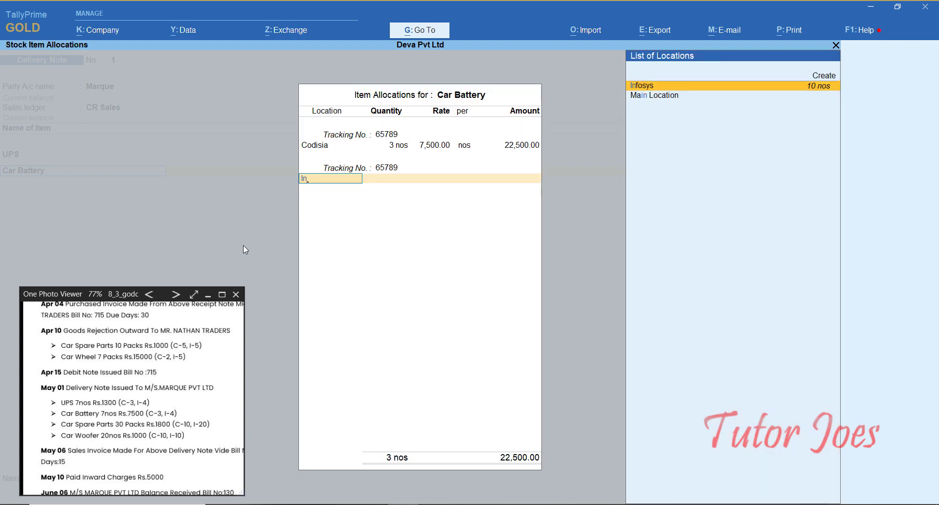
{"action": "key", "text": "Return"}
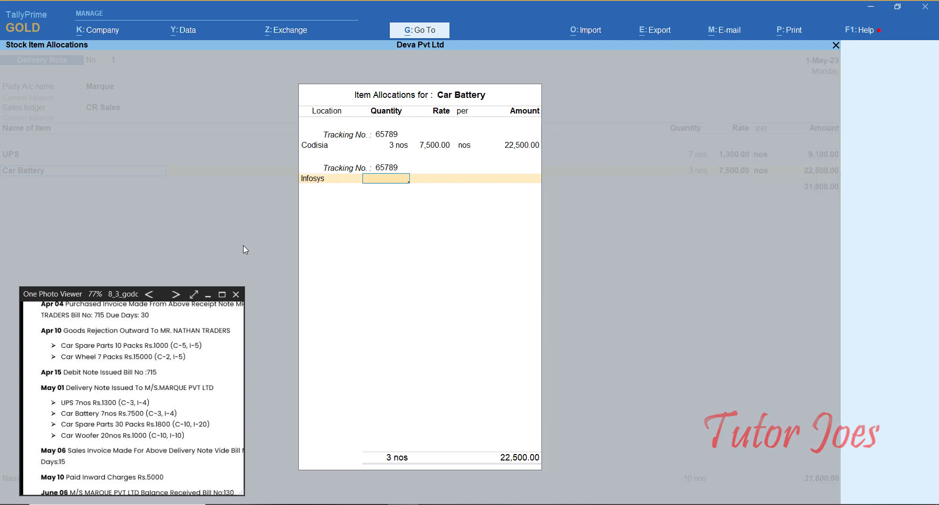
{"action": "type", "text": "4"}
{"action": "key", "text": "Return"}
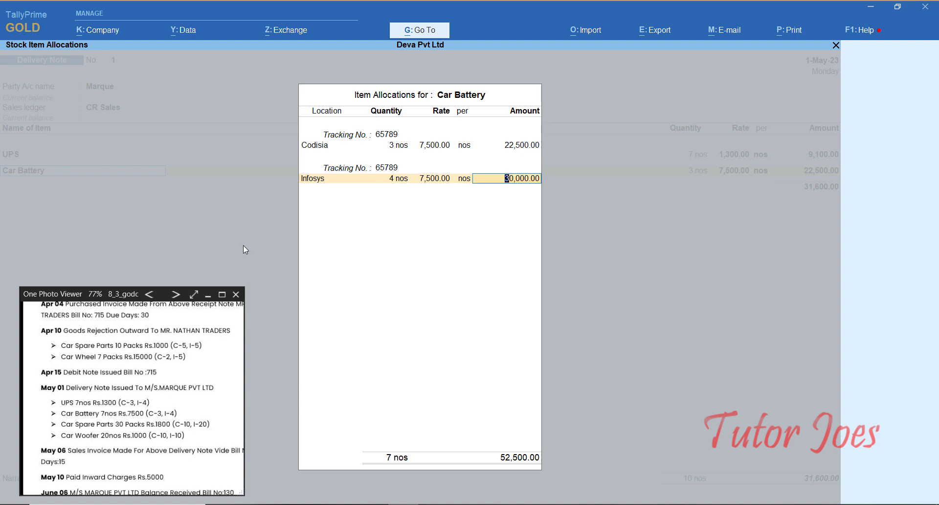
{"action": "key", "text": "Return"}
{"action": "key", "text": "Return"}
{"action": "key", "text": "Return"}
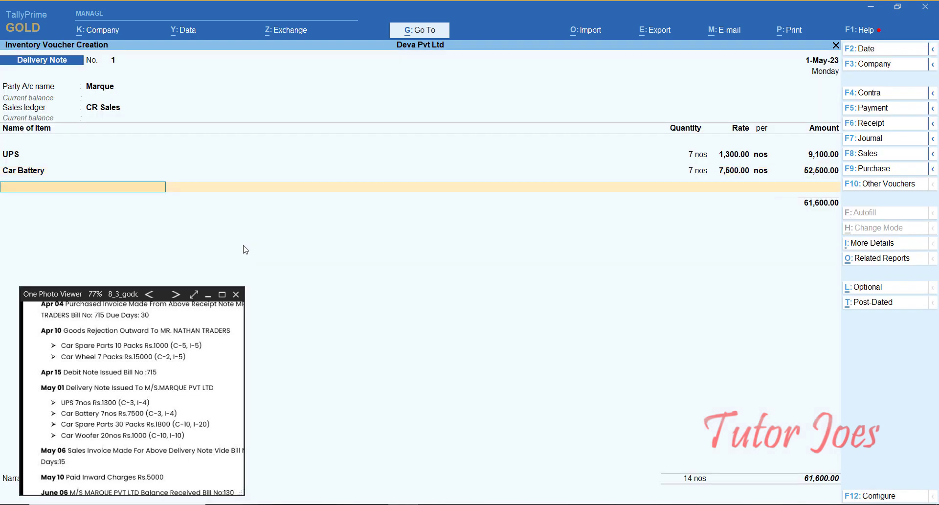
{"action": "type", "text": "car s"}
Allocate Car Spare Parts under tracking no. 65789 as 10 packs at Codisia at 1,800 (18,000).
{"action": "key", "text": "Return"}
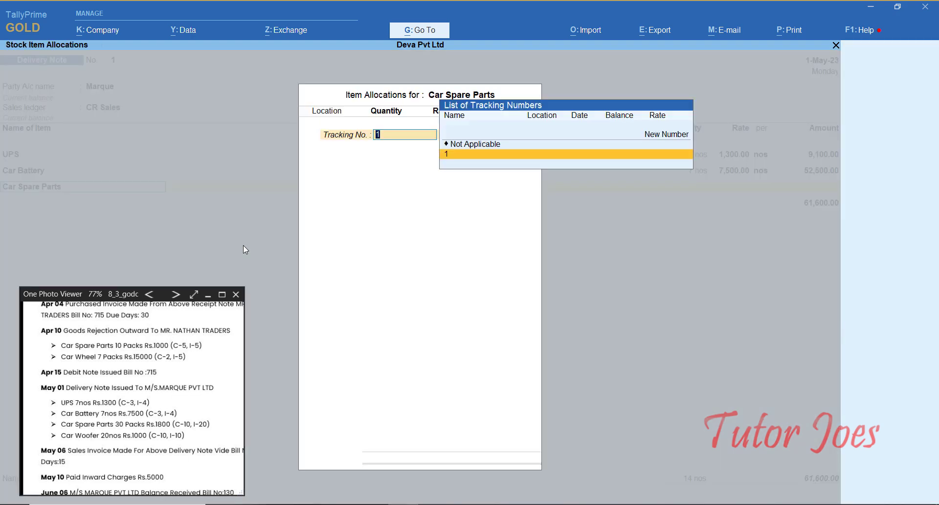
{"action": "key", "text": "Up"}
{"action": "key", "text": "Up"}
{"action": "key", "text": "Return"}
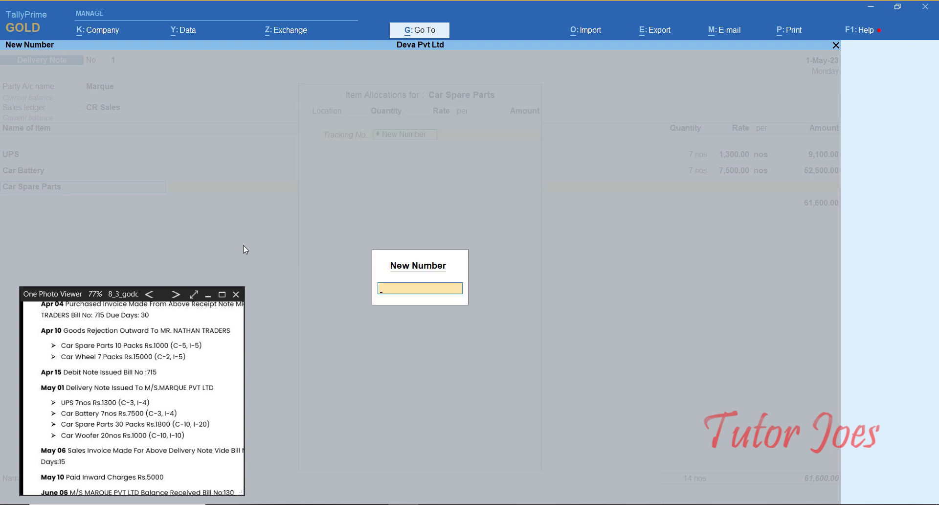
{"action": "type", "text": "65789"}
{"action": "key", "text": "Return"}
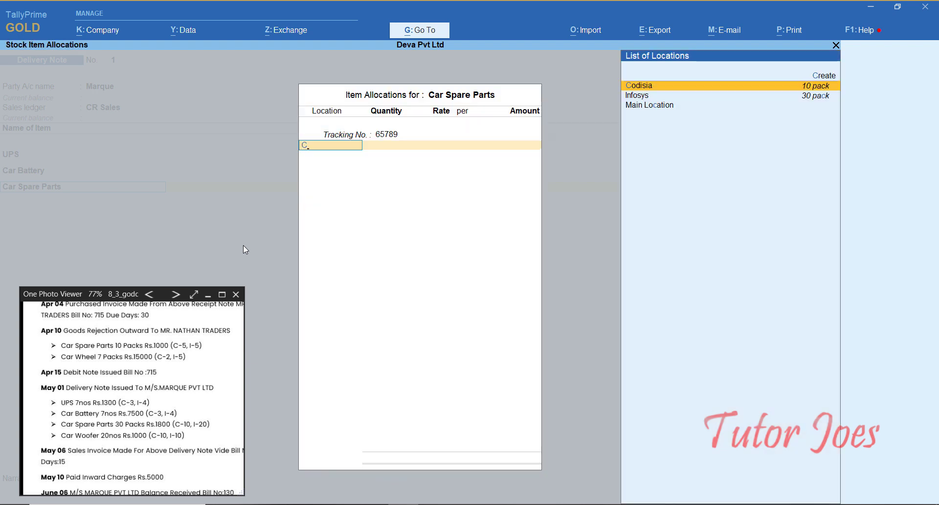
{"action": "key", "text": "Return"}
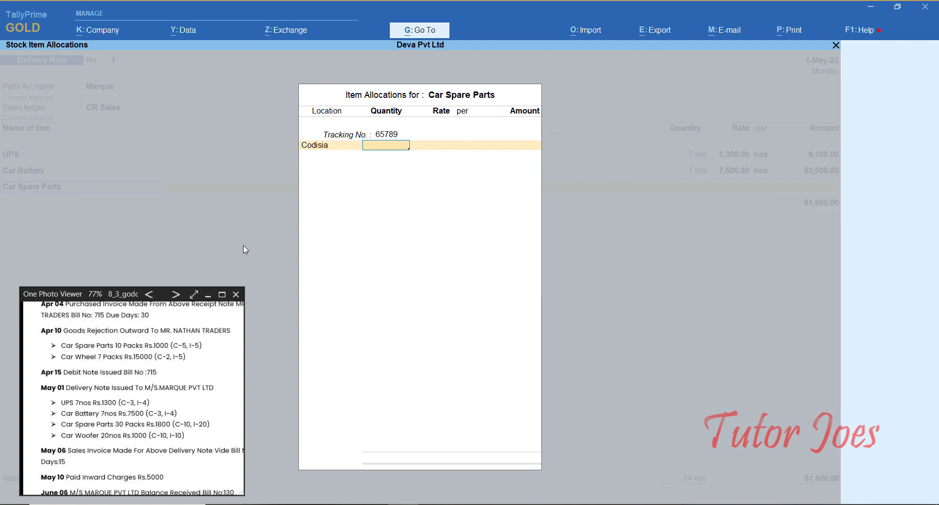
{"action": "type", "text": "10"}
{"action": "key", "text": "Return"}
{"action": "type", "text": "1"}
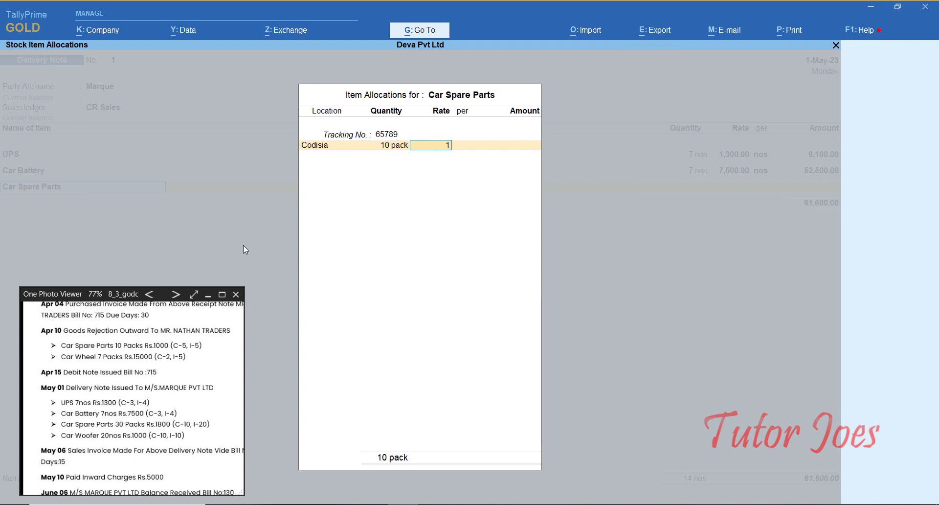
{"action": "type", "text": ",800"}
{"action": "key", "text": "Return"}
{"action": "key", "text": "Return"}
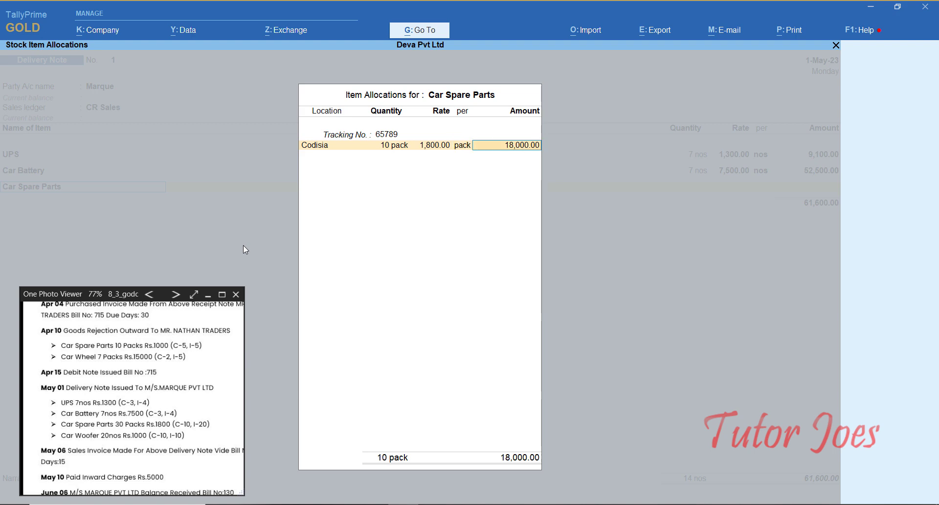
{"action": "key", "text": "Return"}
{"action": "key", "text": "Down"}
Add a second 65789 line for 20 packs from Infosys at 1,800 and close allocations.
{"action": "key", "text": "Return"}
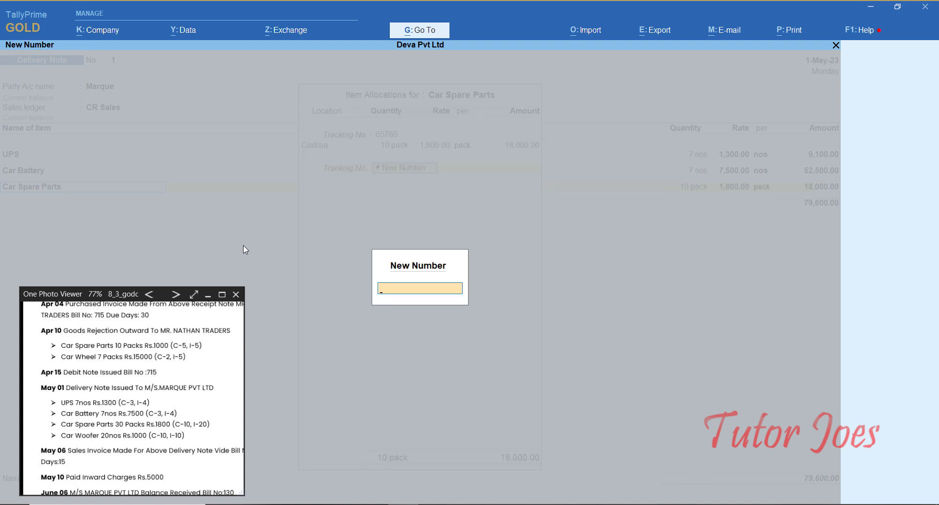
{"action": "type", "text": "65789"}
{"action": "key", "text": "Return"}
{"action": "type", "text": "In"}
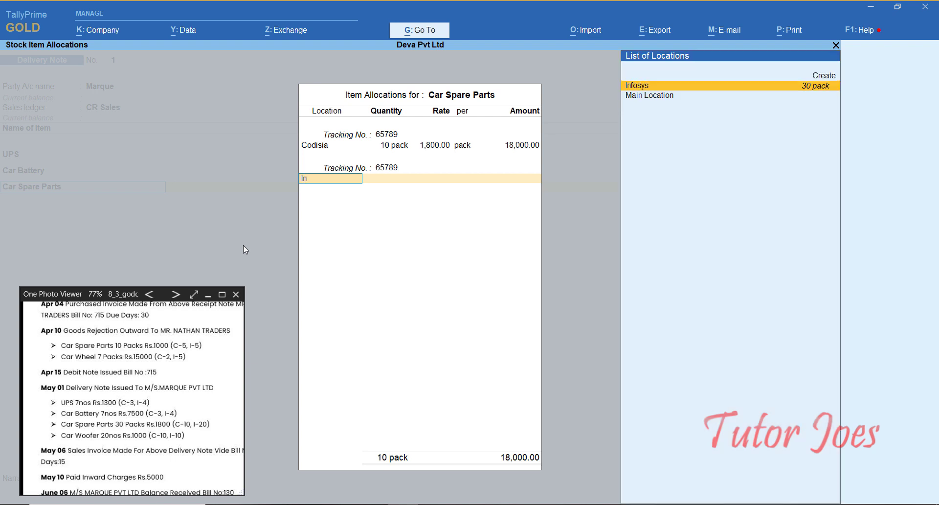
{"action": "key", "text": "Return"}
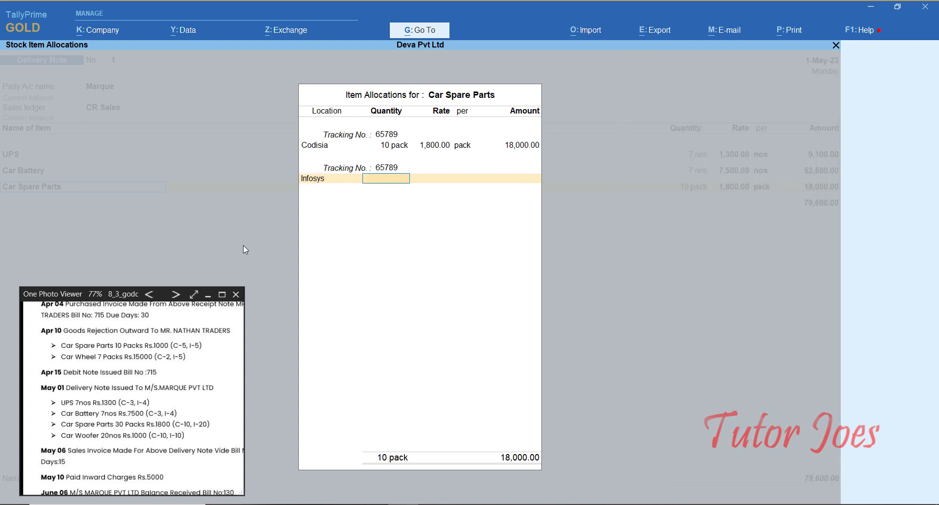
{"action": "type", "text": "20"}
{"action": "key", "text": "Return"}
{"action": "key", "text": "Return"}
{"action": "key", "text": "Return"}
{"action": "key", "text": "Return"}
{"action": "key", "text": "Return"}
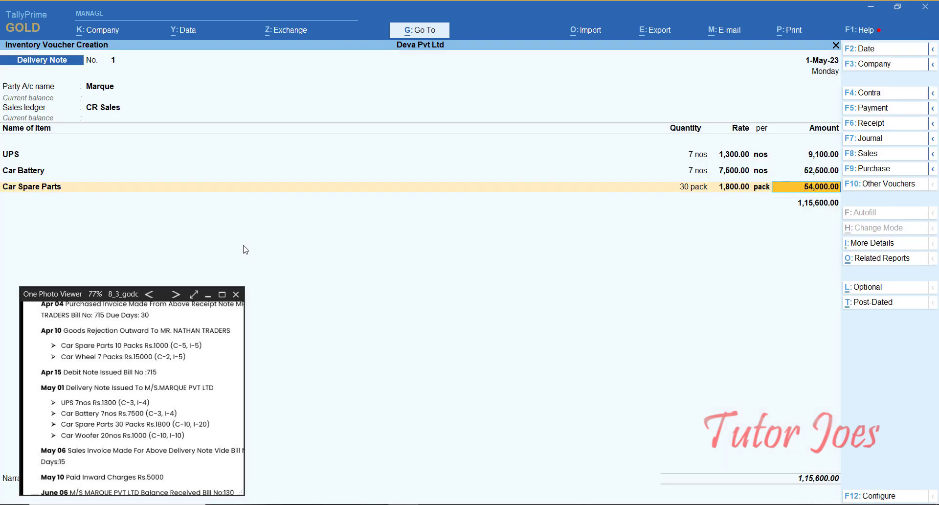
{"action": "key", "text": "Return"}
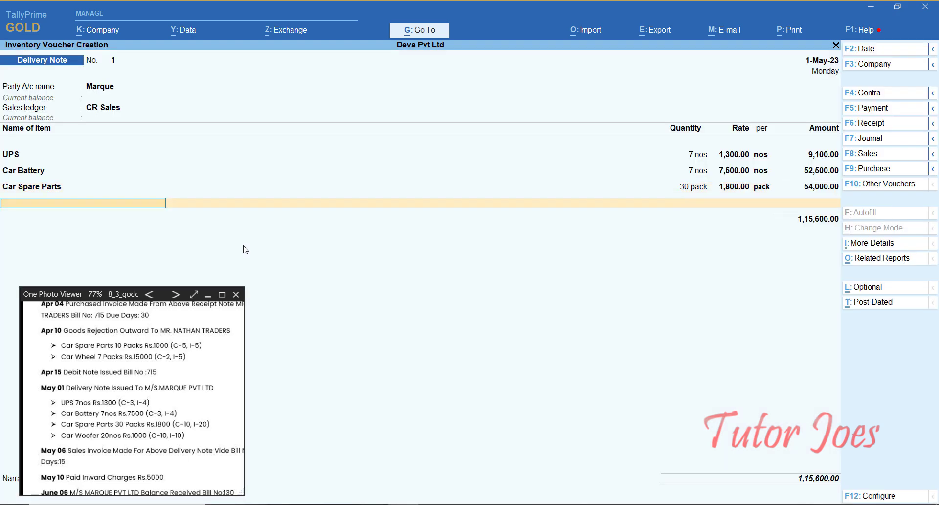
Add Car Woofer with tracking no. 65789, 10 nos at Codisia at 1,000 (10,000).
{"action": "type", "text": "Ca"}
{"action": "key", "text": "Return"}
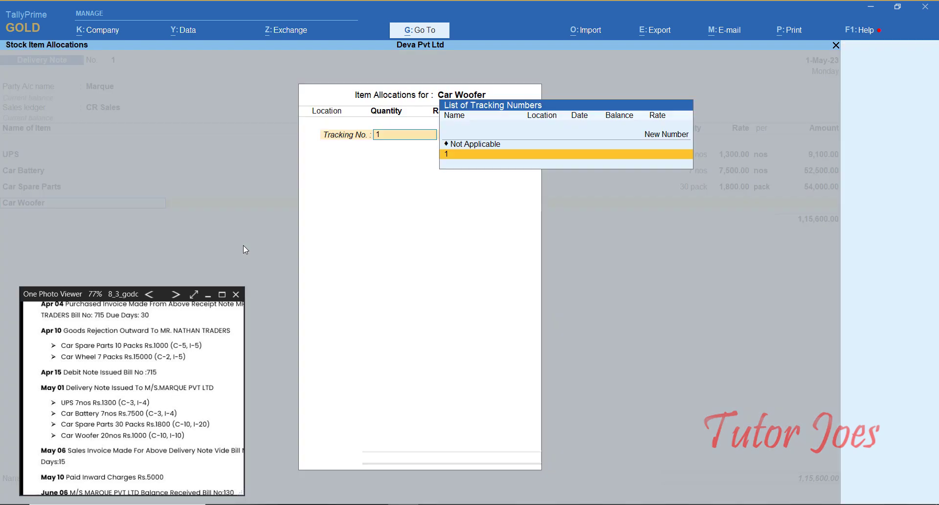
{"action": "key", "text": "Return"}
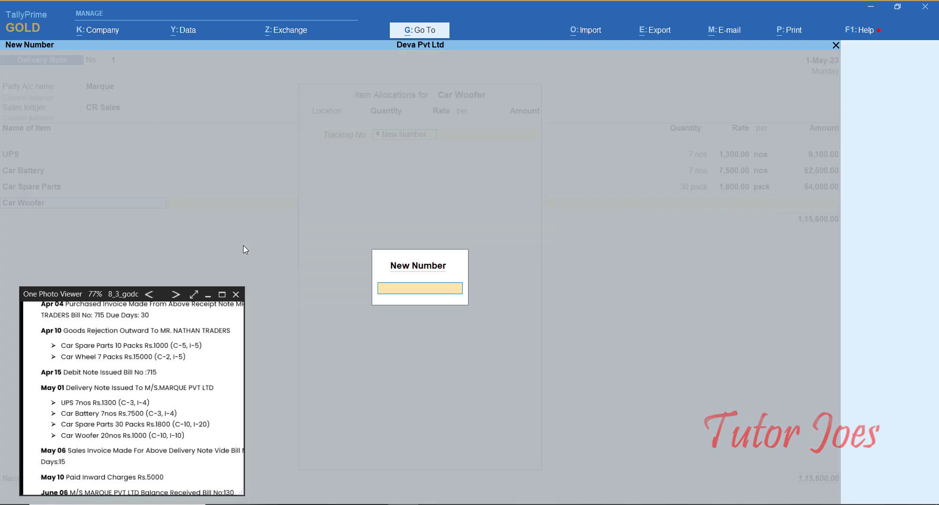
{"action": "type", "text": "65789"}
{"action": "key", "text": "Return"}
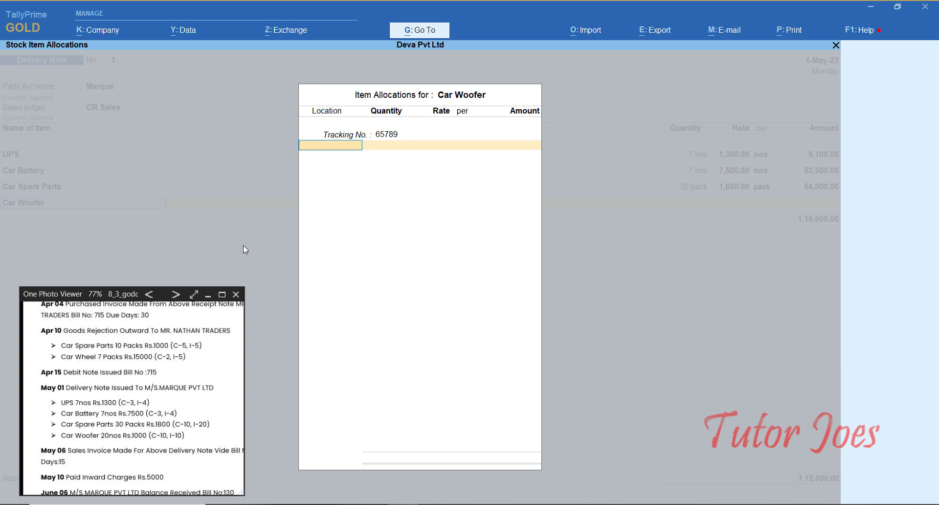
{"action": "type", "text": "C"}
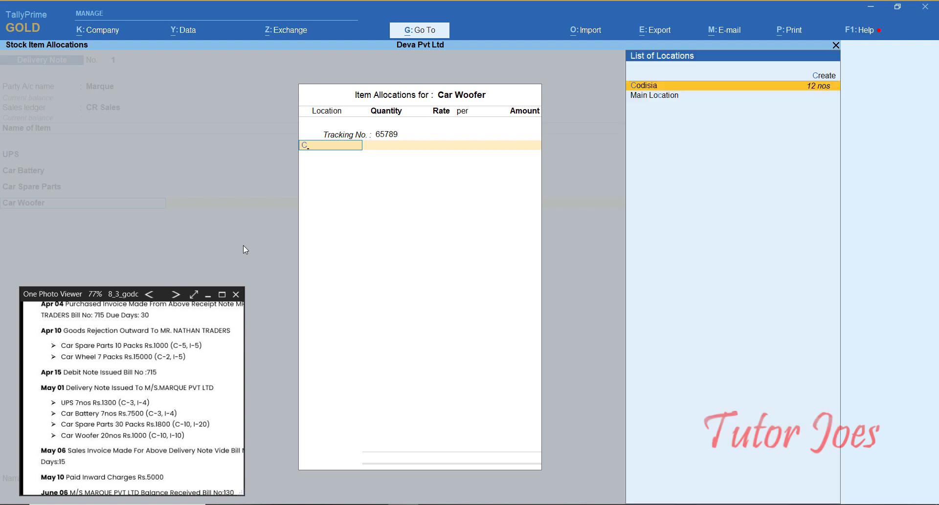
{"action": "key", "text": "Return"}
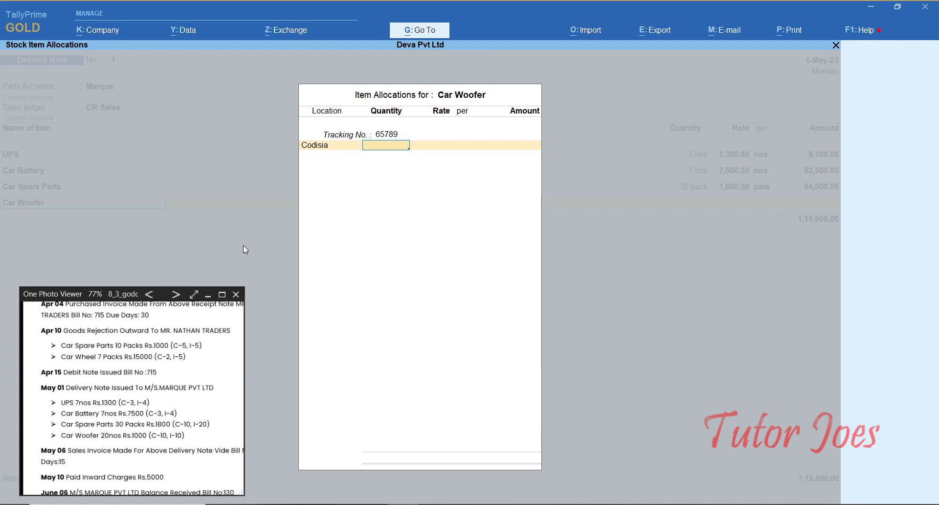
{"action": "type", "text": "10"}
{"action": "key", "text": "Return"}
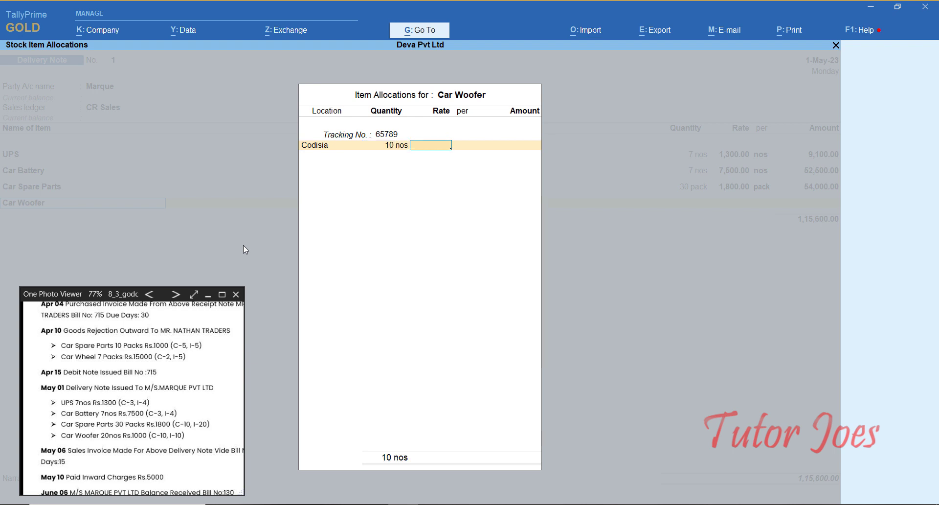
{"action": "type", "text": "1000"}
{"action": "key", "text": "Return"}
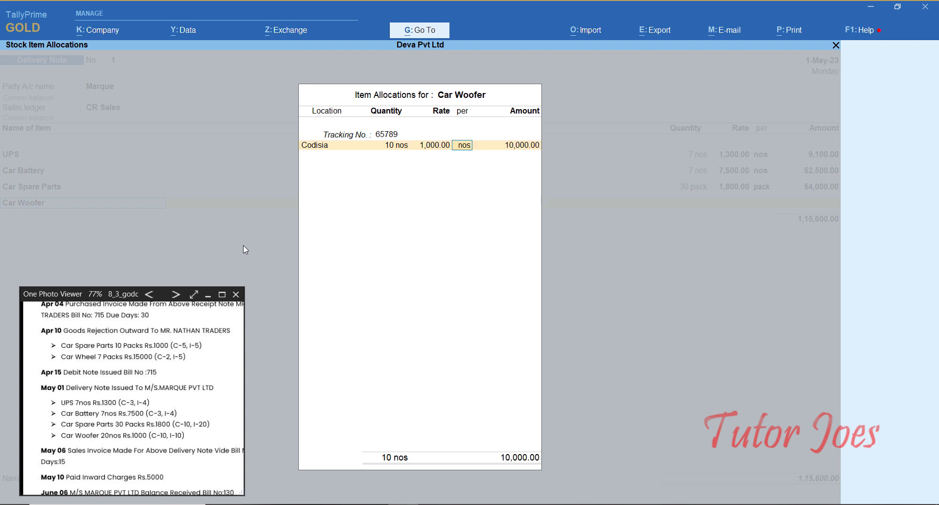
{"action": "key", "text": "Return"}
{"action": "key", "text": "Return"}
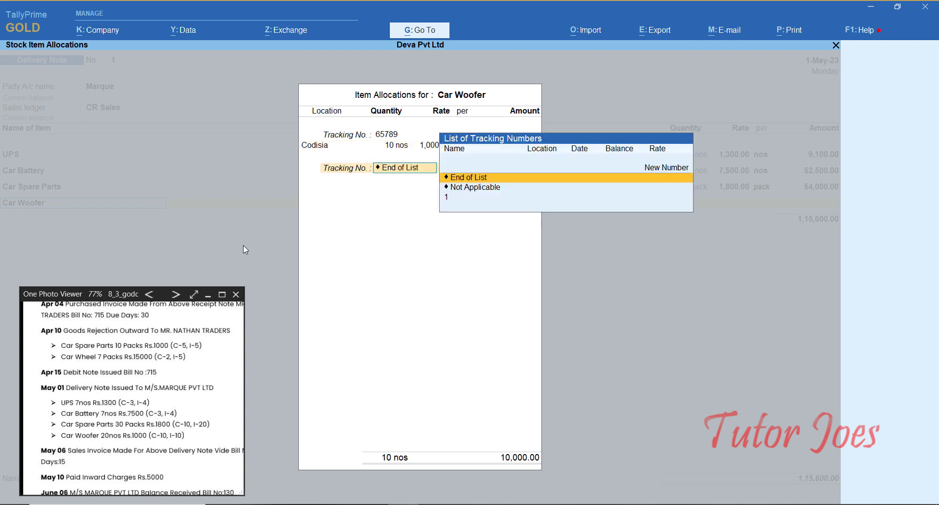
{"action": "key", "text": "Up"}
Add a second 65789 line for 10 Car Woofer nos at Infosys and finish allocations.
{"action": "key", "text": "Return"}
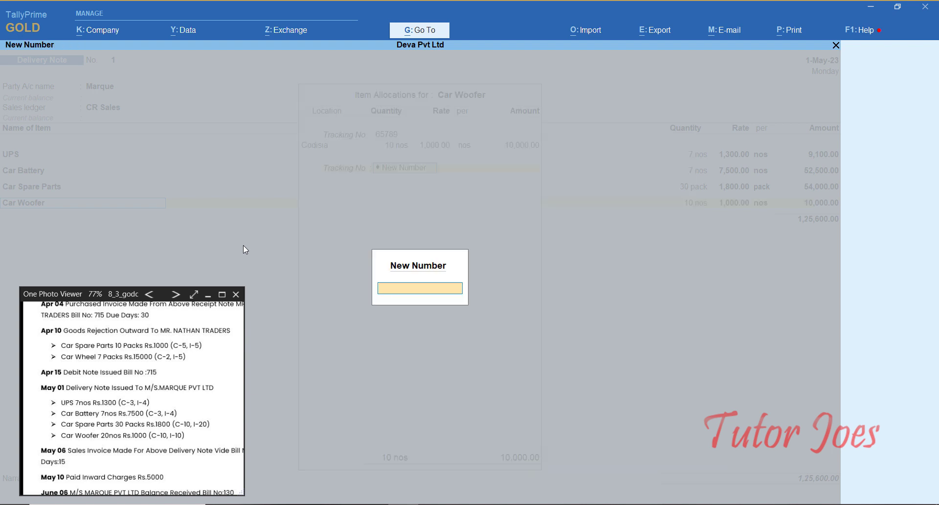
{"action": "type", "text": "65789"}
{"action": "key", "text": "Return"}
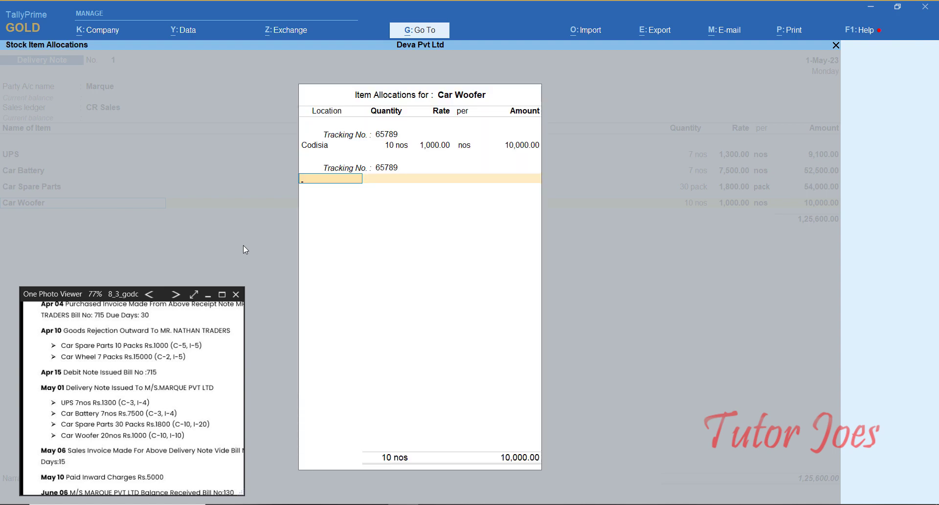
{"action": "key", "text": "Return"}
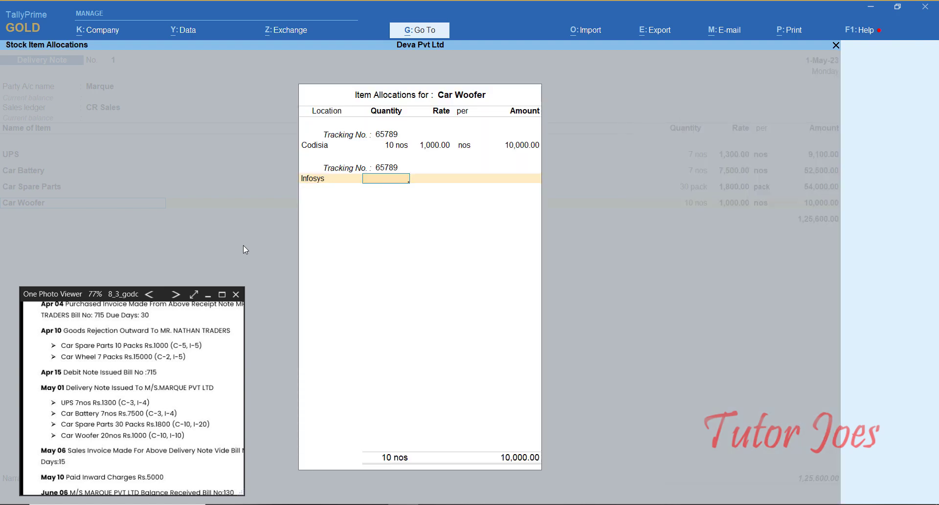
{"action": "type", "text": "10"}
{"action": "key", "text": "Return"}
{"action": "key", "text": "Return"}
{"action": "key", "text": "Return"}
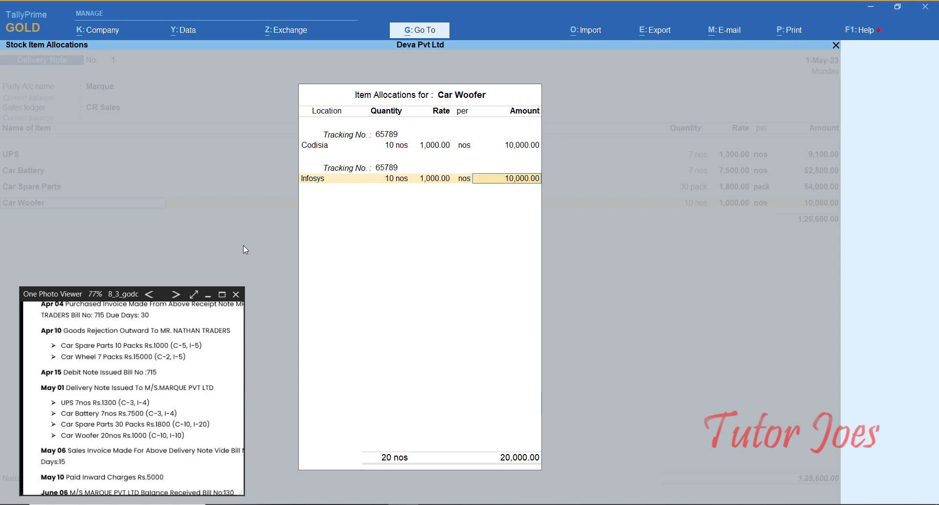
{"action": "key", "text": "Return"}
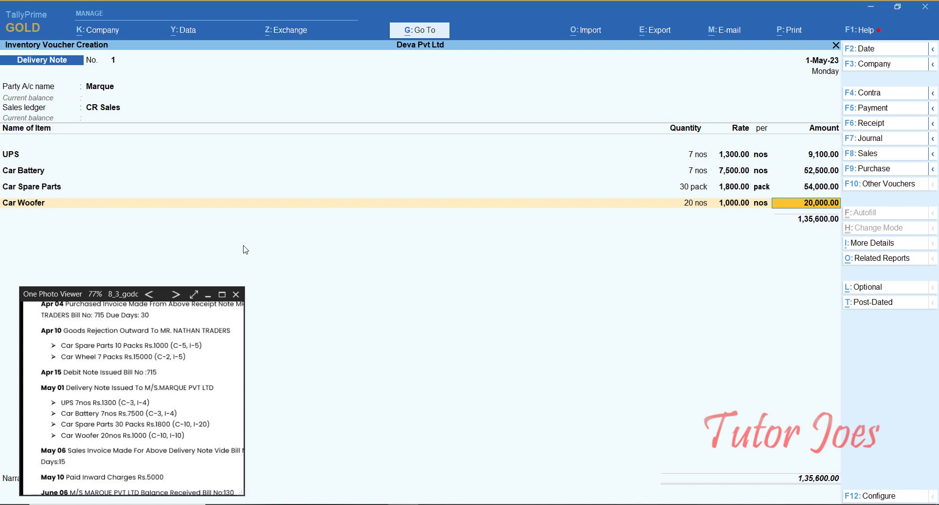
{"action": "key", "text": "Return"}
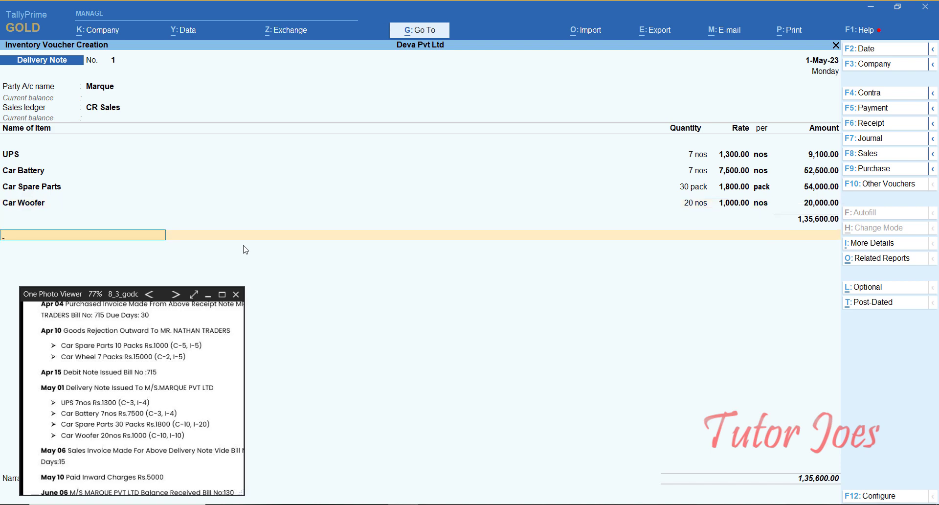
End the item list and save the delivery note totalling 1,35,600.00.
{"action": "key", "text": "Return"}
{"action": "key", "text": "Return"}
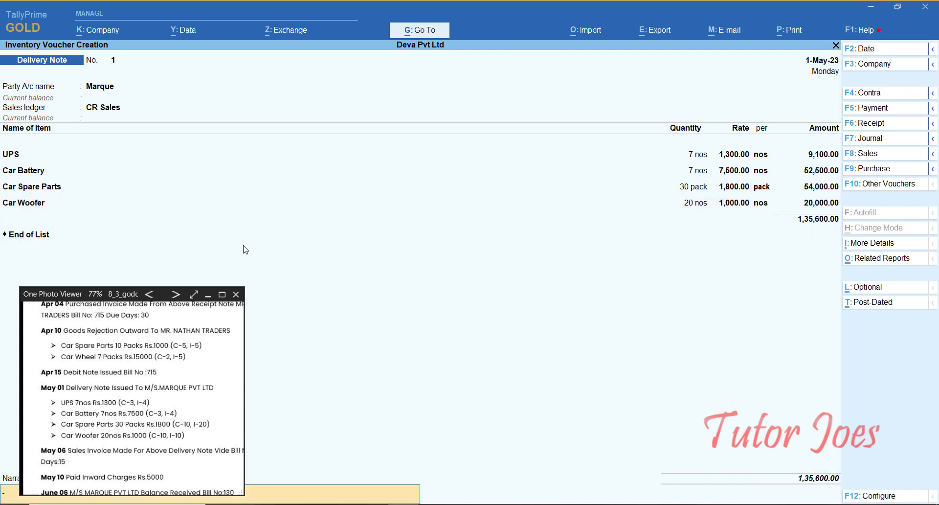
{"action": "key", "text": "Return"}
{"action": "key", "text": "y"}
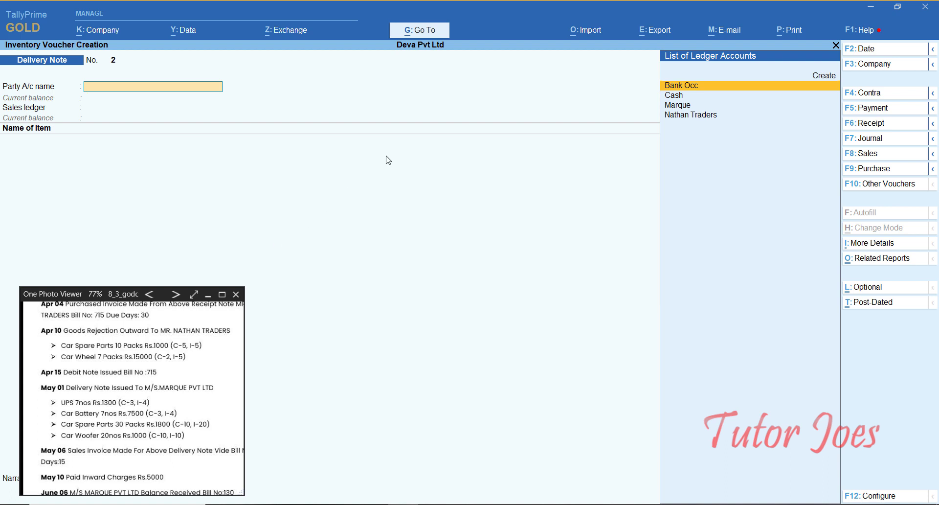
Start a Sales voucher dated 6-May-23 with Marque as the party account.
{"action": "left_click", "coordinate": [880, 155]}
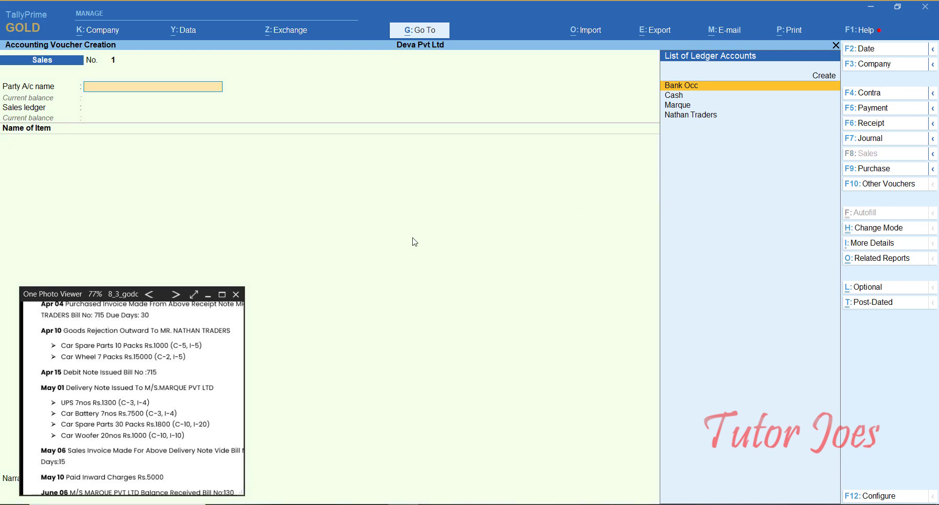
{"action": "key", "text": "Down"}
{"action": "key", "text": "Down"}
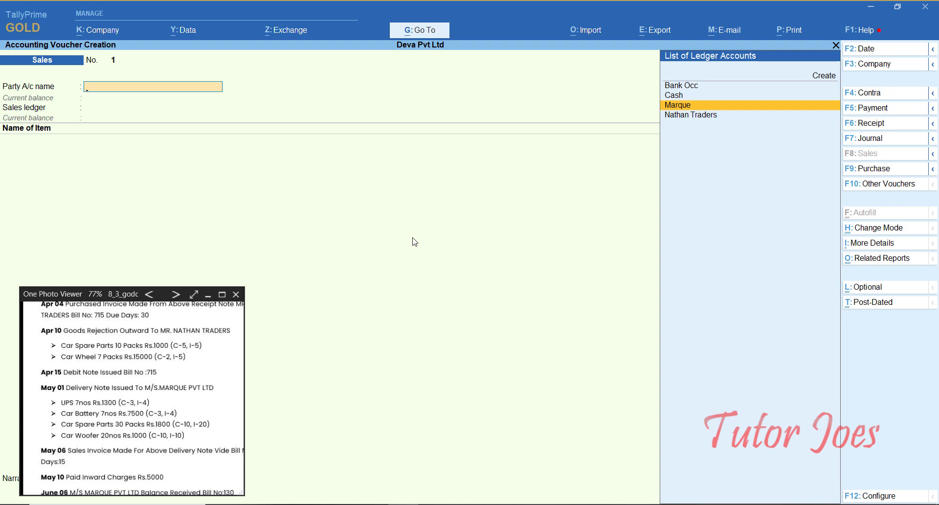
{"action": "key", "text": "F2"}
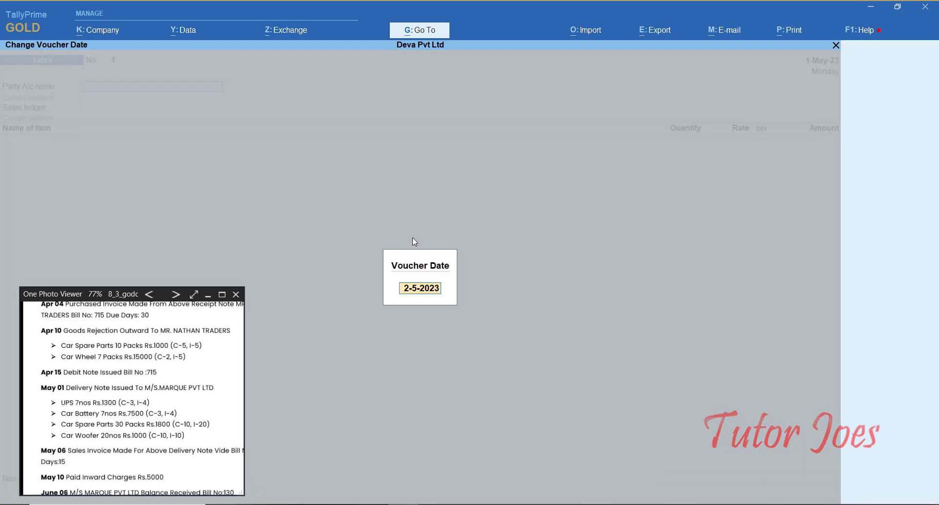
{"action": "type", "text": "6-5"}
{"action": "key", "text": "Return"}
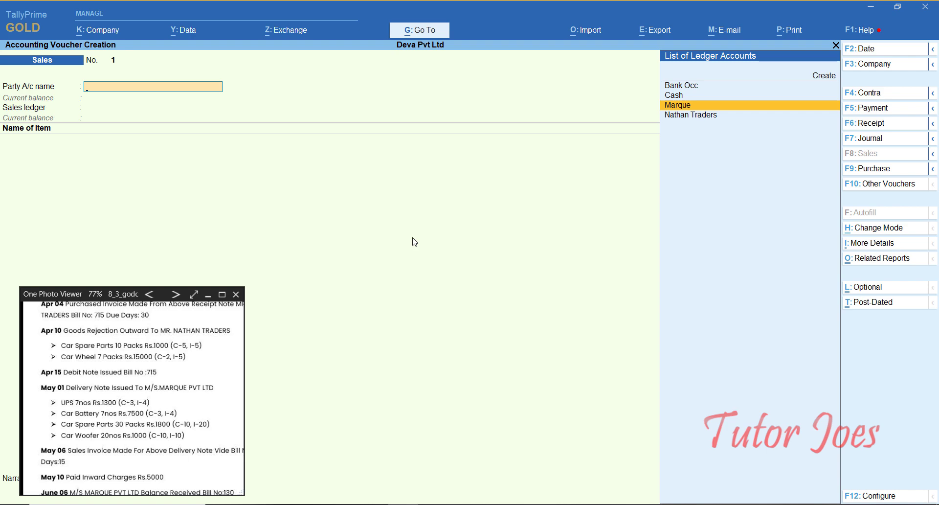
{"action": "key", "text": "Return"}
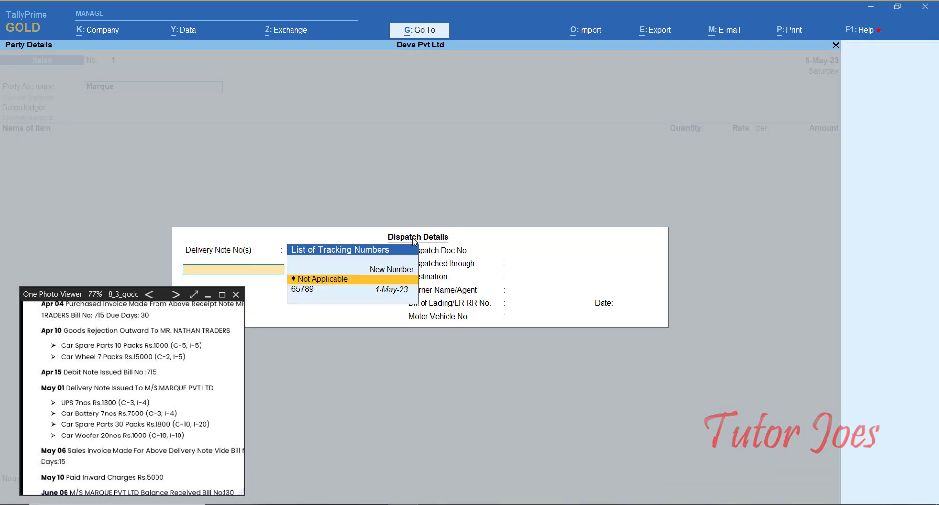
Link delivery note 65789 and enter dispatch doc no. 789, via Salem to Erode.
{"action": "key", "text": "Down"}
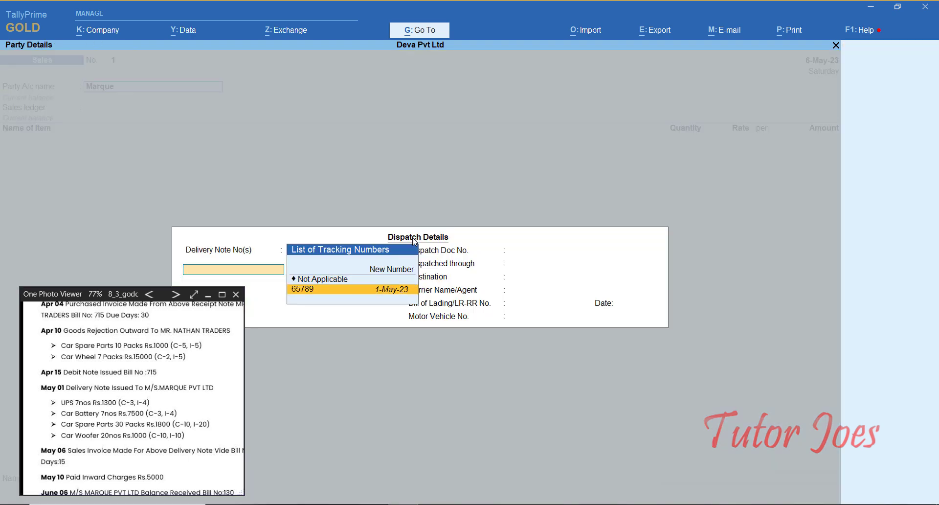
{"action": "key", "text": "Return"}
{"action": "key", "text": "Return"}
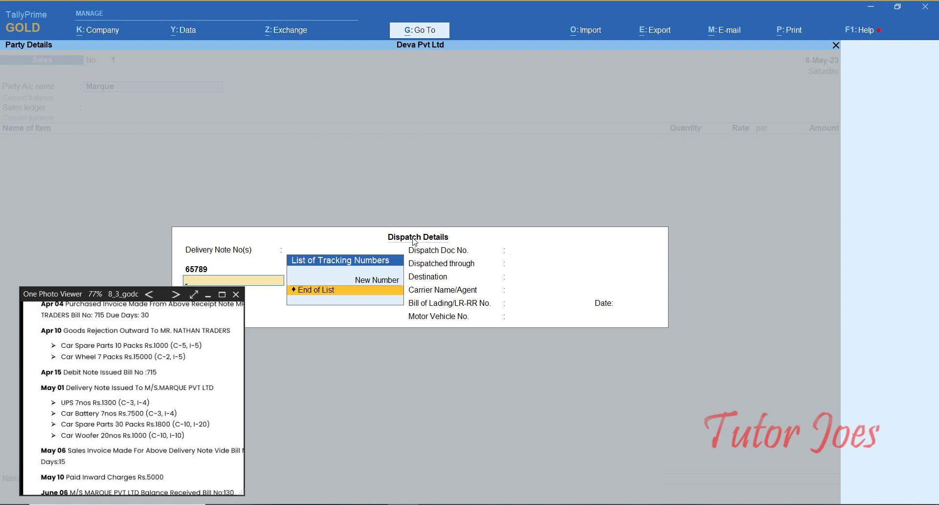
{"action": "key", "text": "Return"}
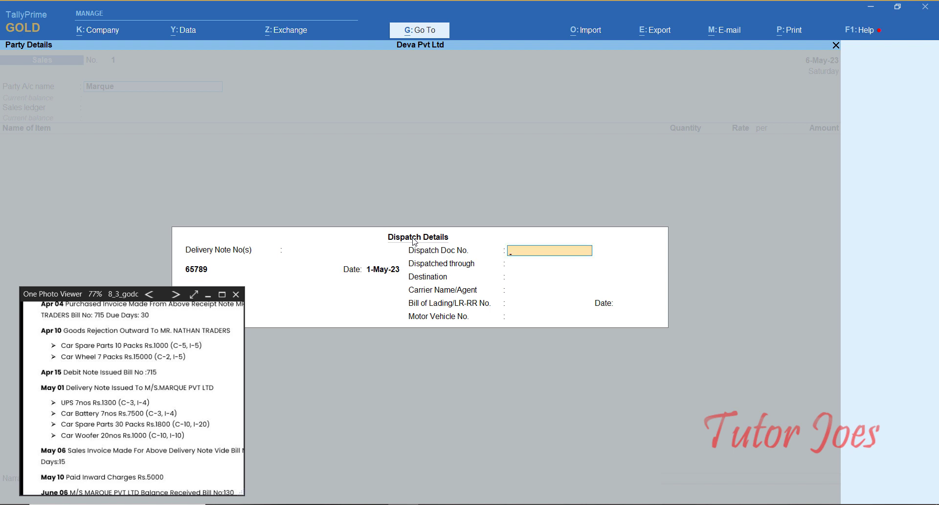
{"action": "type", "text": "789"}
{"action": "key", "text": "Return"}
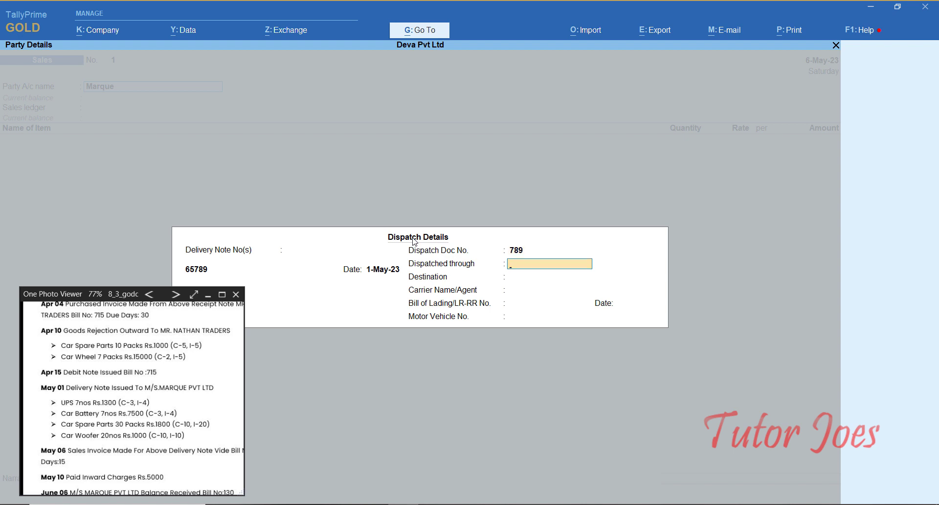
{"action": "type", "text": "Salem"}
{"action": "key", "text": "Return"}
{"action": "type", "text": "Erode"}
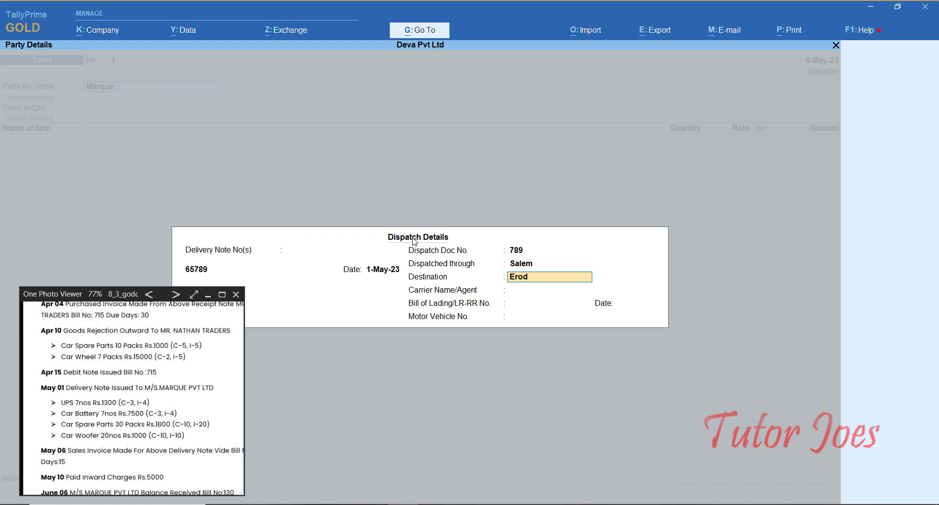
{"action": "key", "text": "Return"}
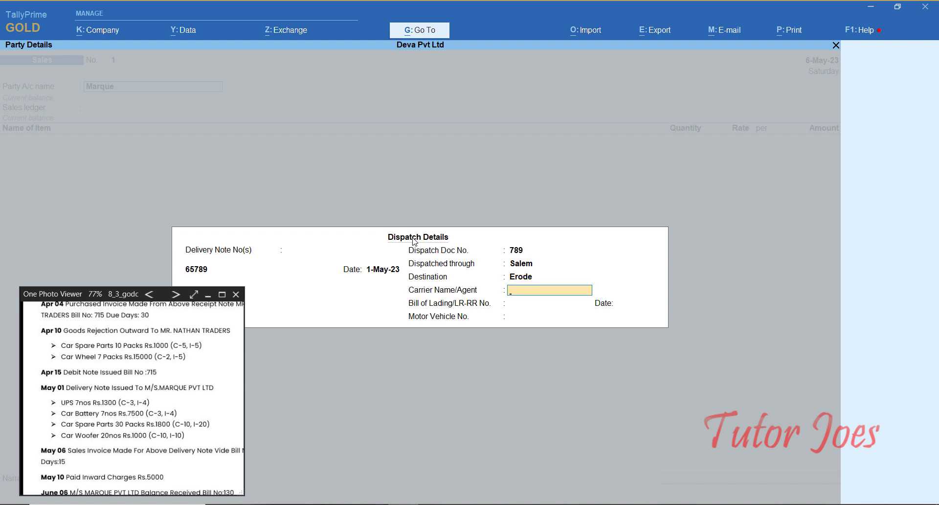
Enter the carrier name, bill of lading 963 dated 6-Apr-23, and the vehicle number.
{"action": "type", "text": "Ravi"}
{"action": "key", "text": "Return"}
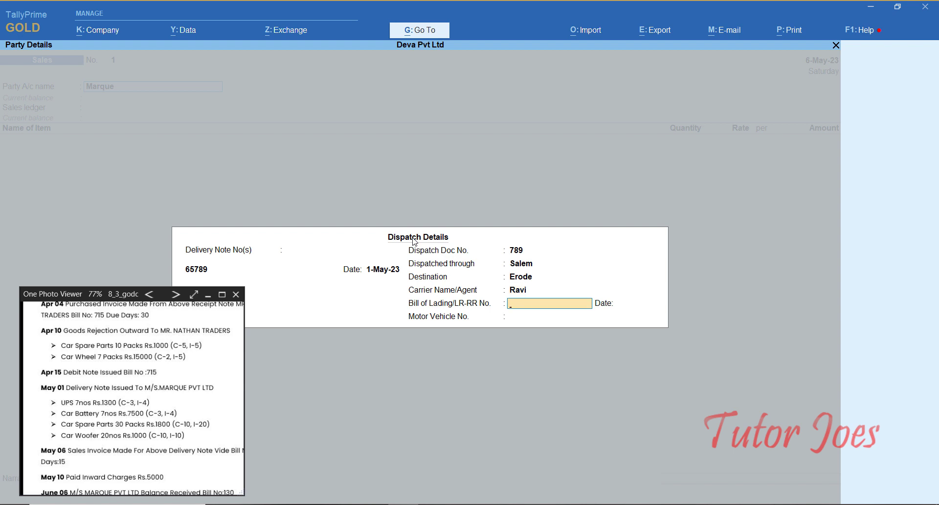
{"action": "type", "text": "963"}
{"action": "key", "text": "Return"}
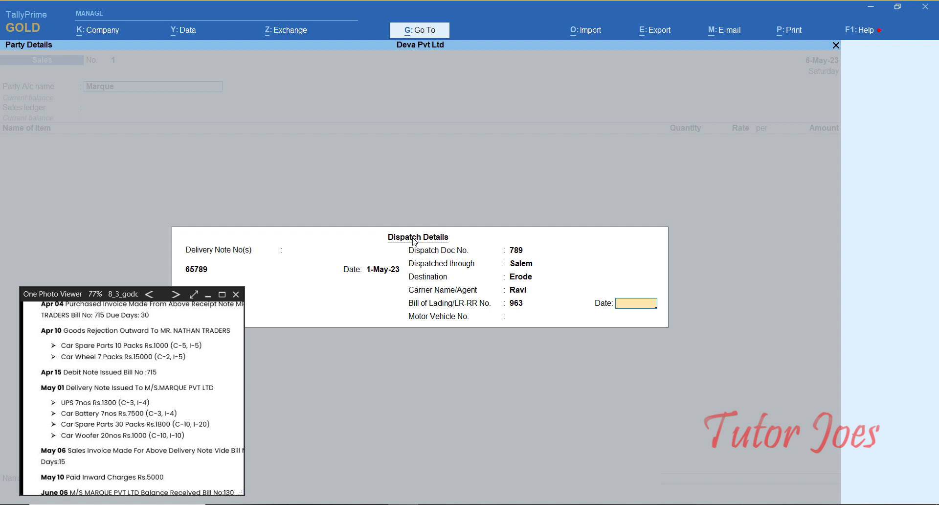
{"action": "type", "text": "6-4"}
{"action": "key", "text": "Return"}
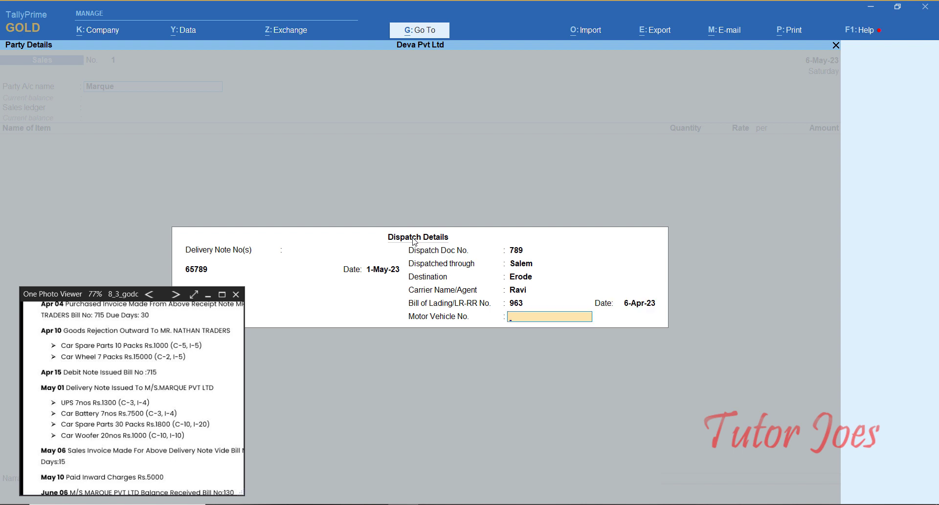
{"action": "type", "text": "TN 32 T 1234"}
Accept Marque's party details and CR Sales, and tie UPS allocations to tracking no. 65789.
{"action": "key", "text": "Return"}
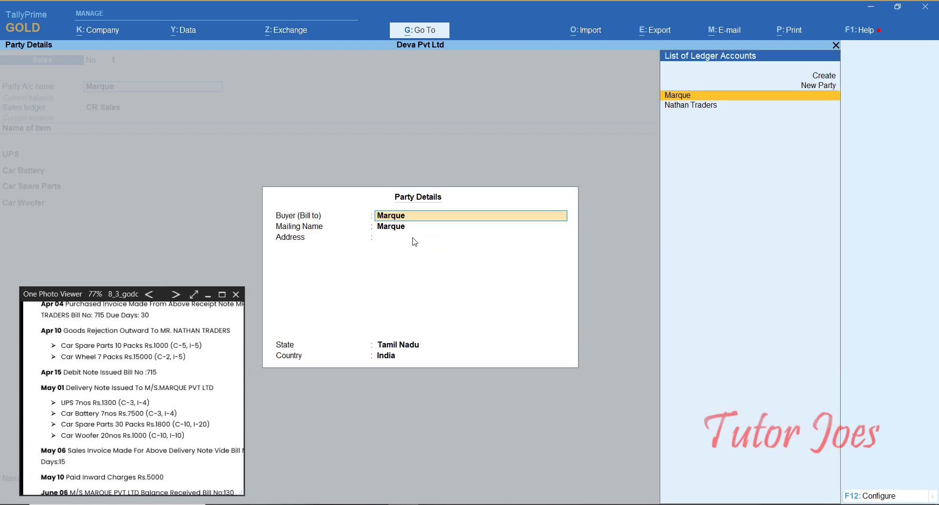
{"action": "key", "text": "ctrl+a"}
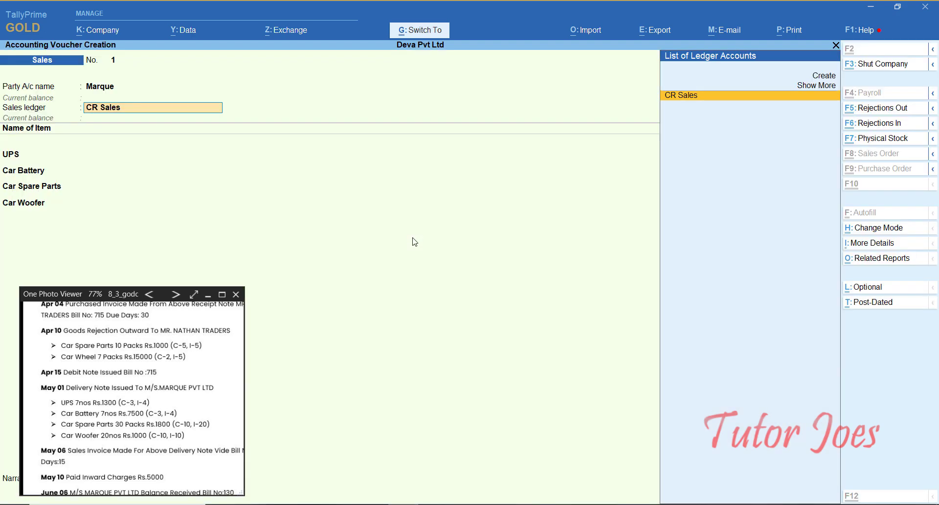
{"action": "key", "text": "Return"}
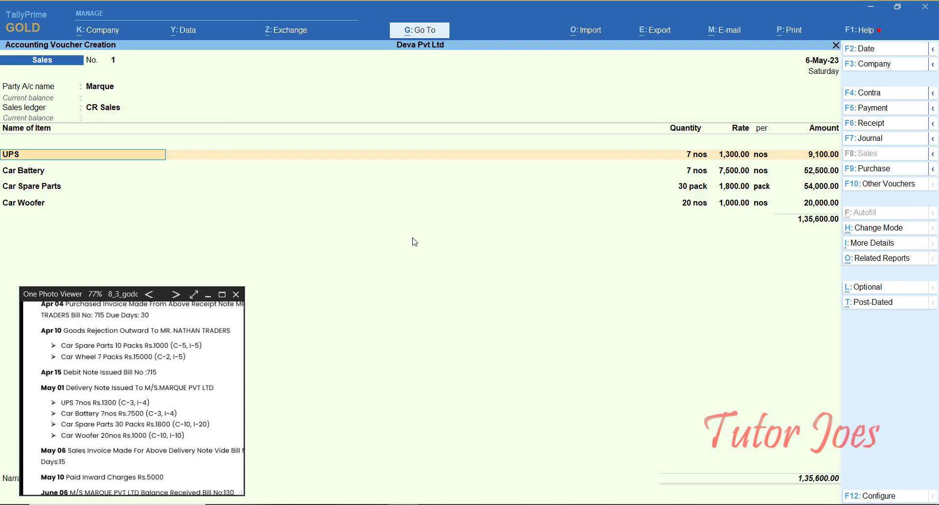
{"action": "key", "text": "Return"}
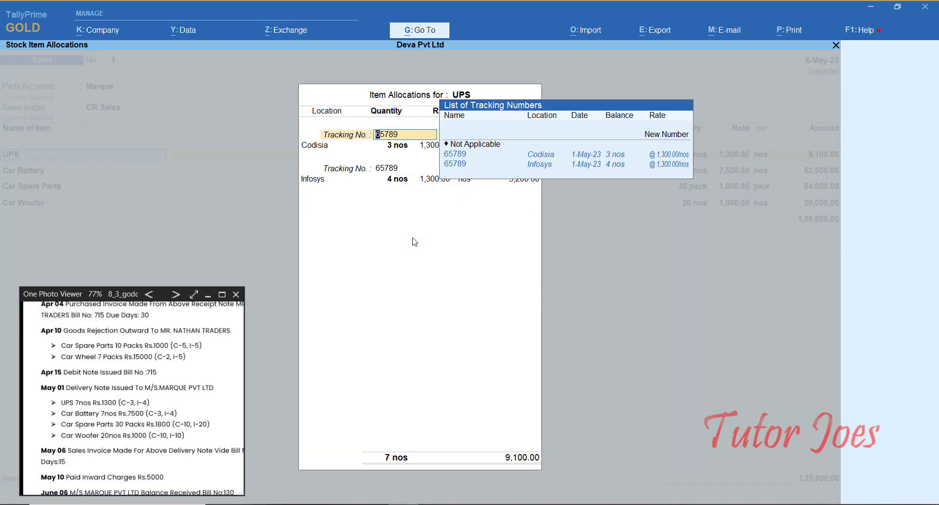
{"action": "key", "text": "Down"}
{"action": "key", "text": "Down"}
{"action": "key", "text": "Up"}
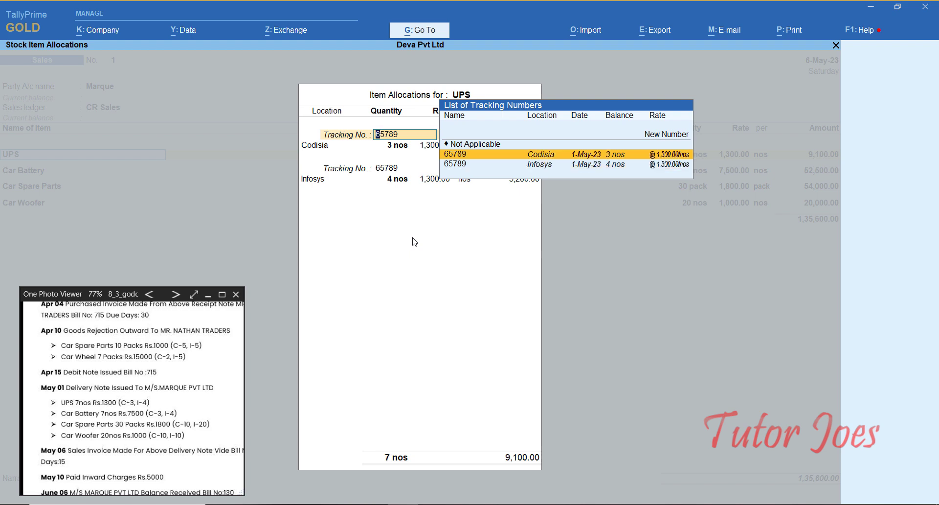
{"action": "key", "text": "Return"}
{"action": "key", "text": "Return"}
{"action": "key", "text": "Return"}
{"action": "key", "text": "Return"}
{"action": "key", "text": "Return"}
{"action": "key", "text": "Return"}
{"action": "key", "text": "Return"}
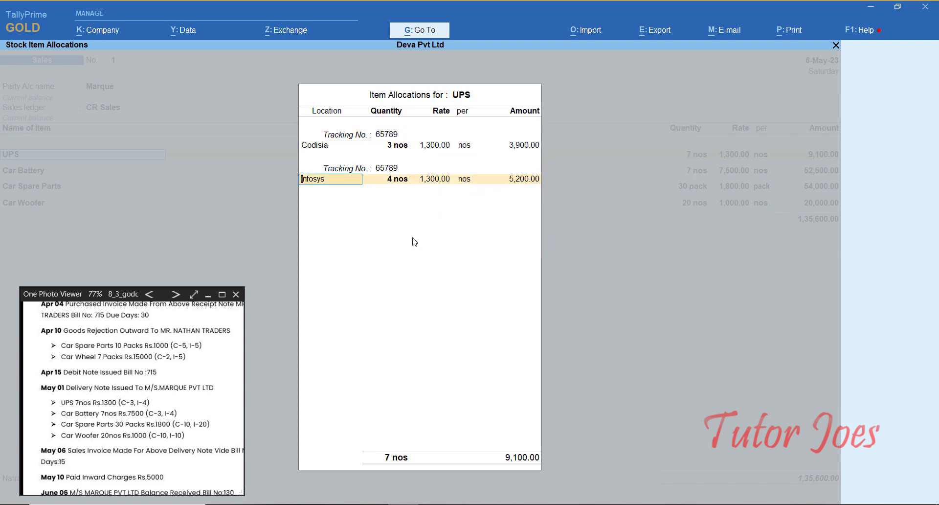
{"action": "key", "text": "Return"}
{"action": "key", "text": "Return"}
{"action": "key", "text": "Return"}
{"action": "key", "text": "Return"}
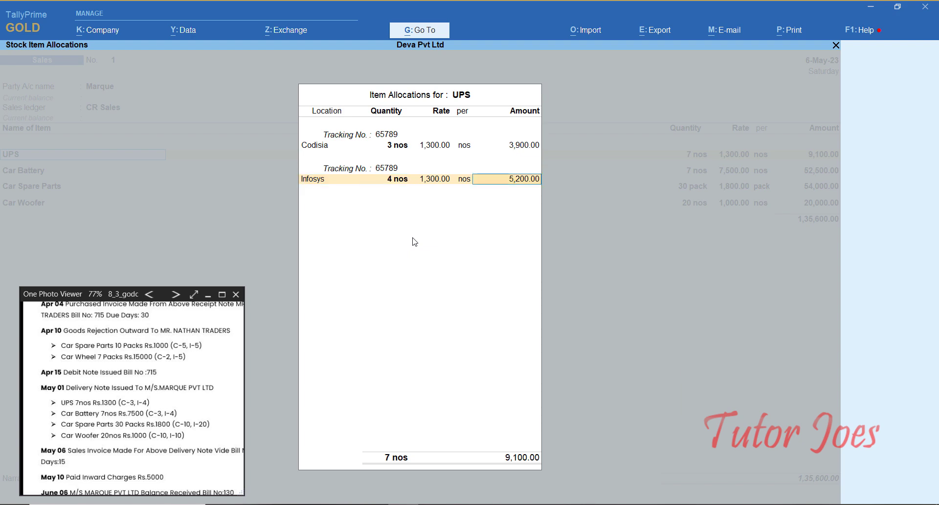
{"action": "key", "text": "Return"}
{"action": "key", "text": "Return"}
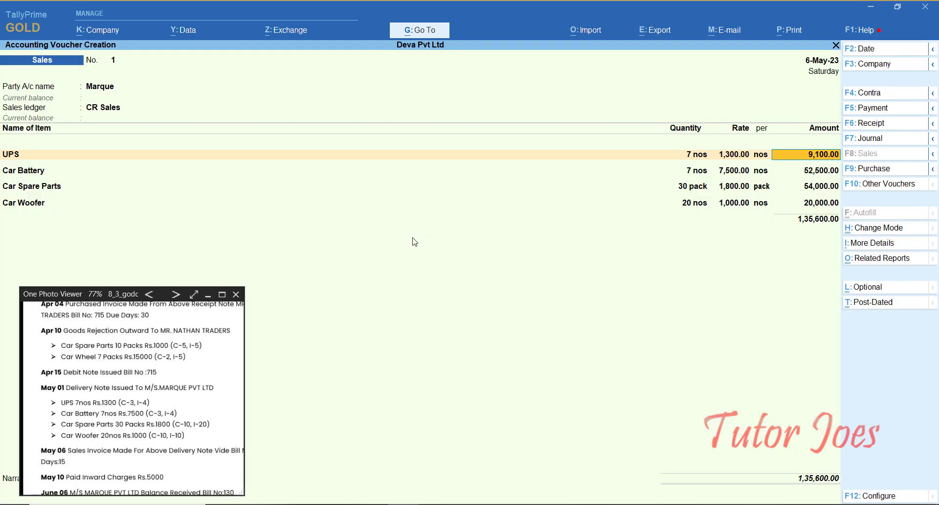
Tie Car Battery's Codisia and Infosys allocations to tracking no. 65789.
{"action": "key", "text": "Return"}
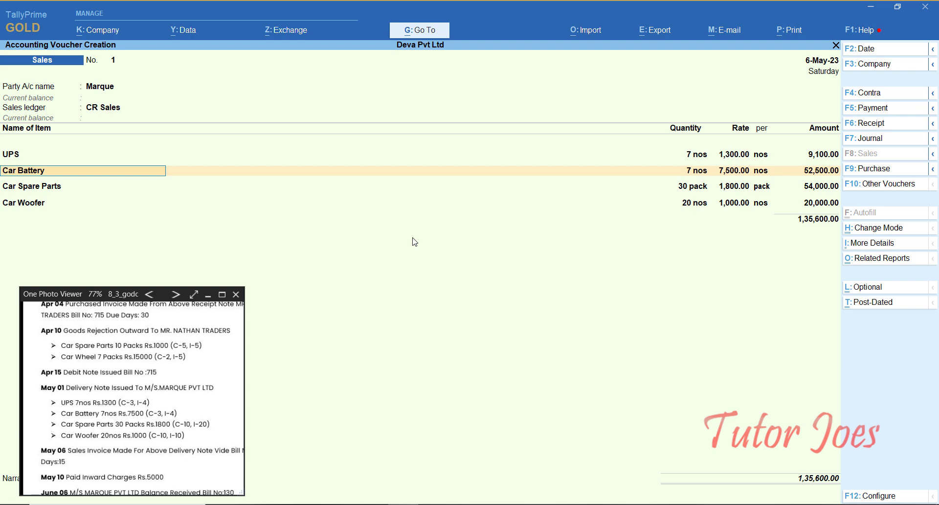
{"action": "key", "text": "Return"}
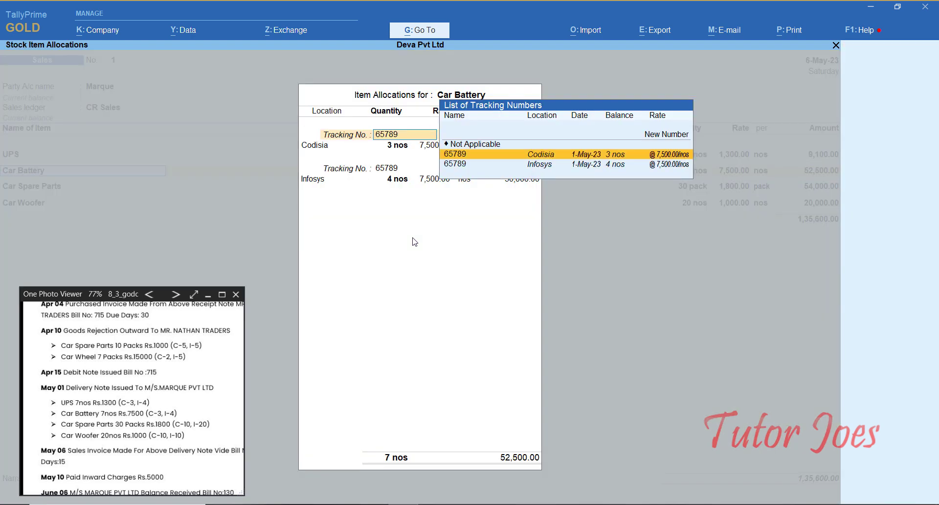
{"action": "key", "text": "Return"}
{"action": "key", "text": "Return"}
{"action": "key", "text": "Return"}
{"action": "key", "text": "Return"}
{"action": "key", "text": "Return"}
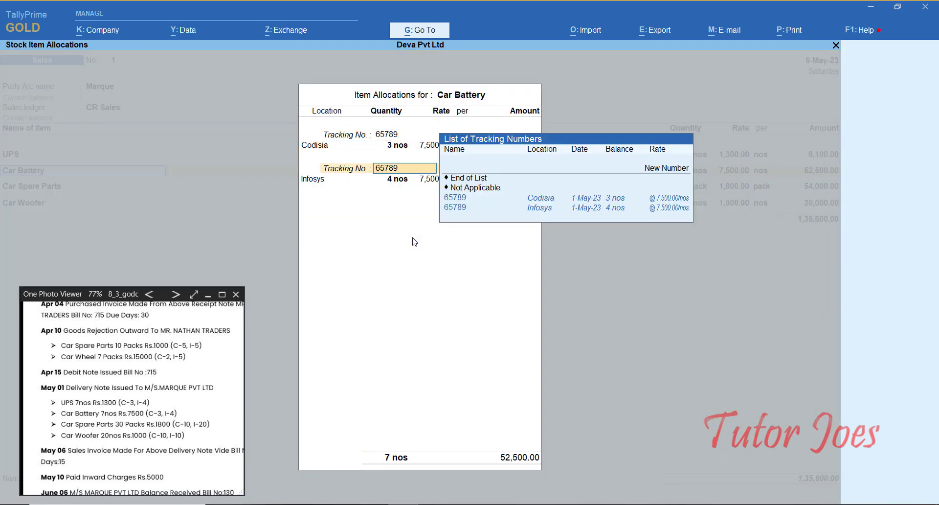
{"action": "key", "text": "Down"}
{"action": "key", "text": "Down"}
{"action": "key", "text": "Return"}
{"action": "key", "text": "Return"}
{"action": "key", "text": "Return"}
{"action": "key", "text": "Return"}
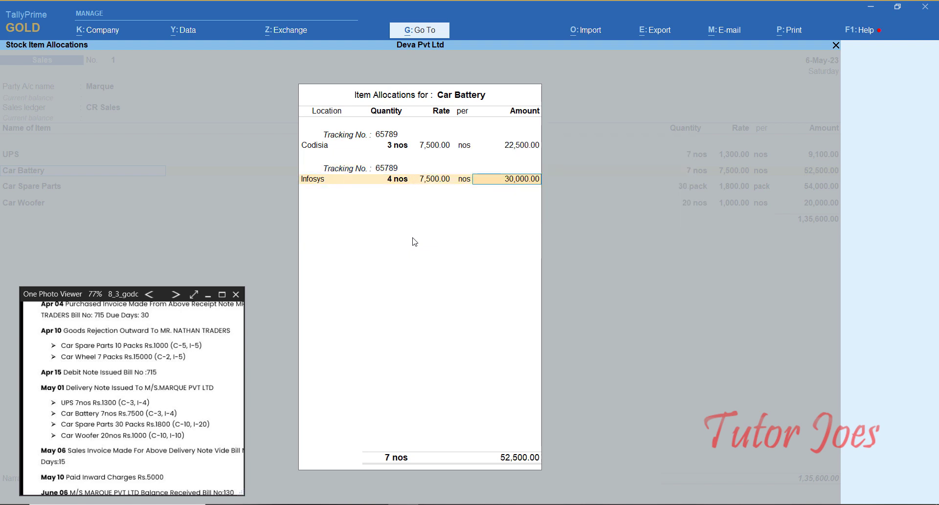
{"action": "key", "text": "Return"}
{"action": "key", "text": "Return"}
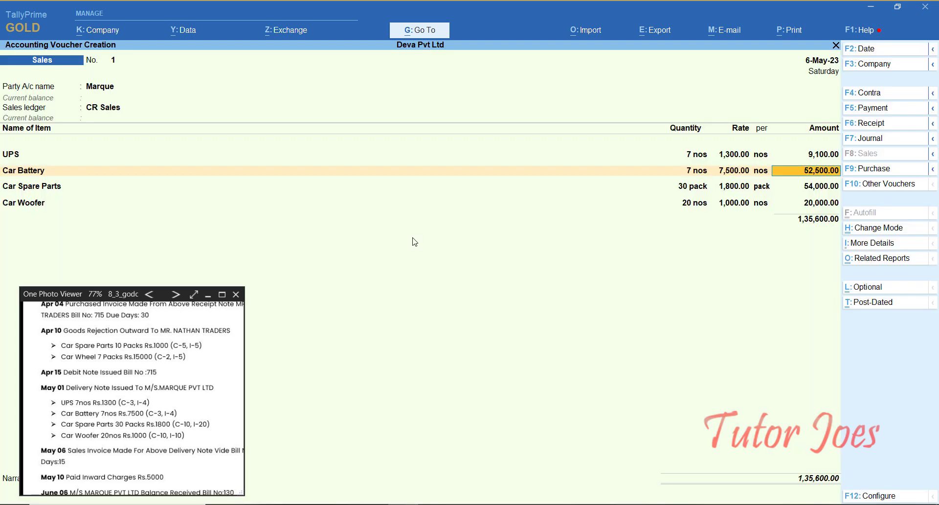
{"action": "key", "text": "Return"}
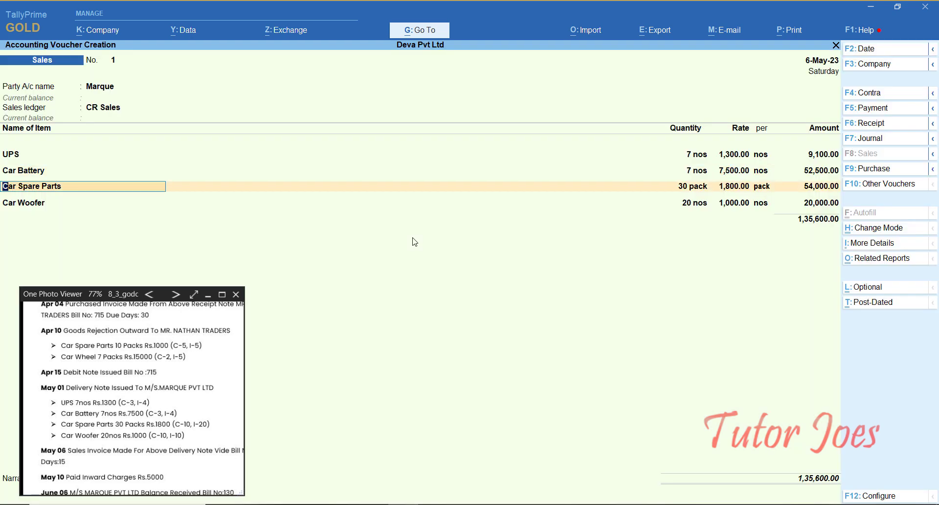
Tie Car Spare Parts' Codisia and Infosys allocations to tracking no. 65789.
{"action": "key", "text": "Return"}
{"action": "key", "text": "Down"}
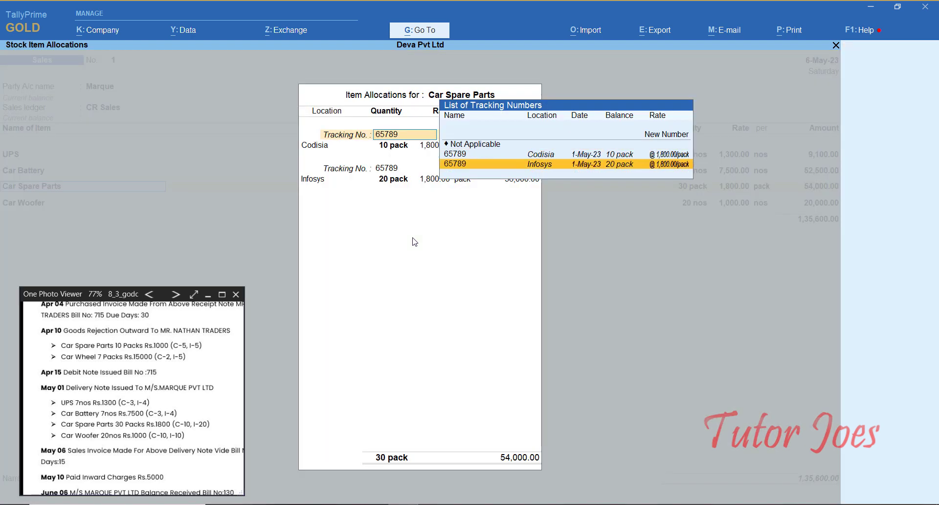
{"action": "key", "text": "Up"}
{"action": "key", "text": "Return"}
{"action": "key", "text": "Return"}
{"action": "key", "text": "Return"}
{"action": "key", "text": "Return"}
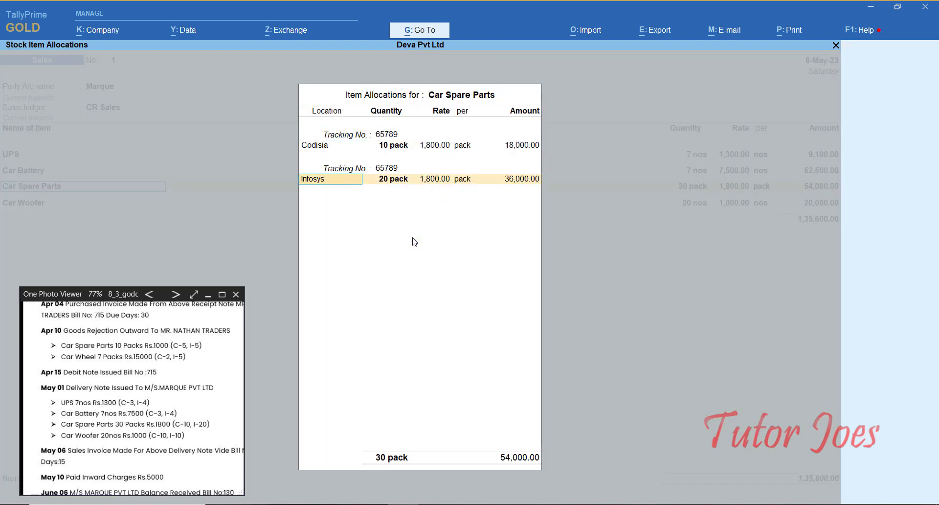
{"action": "key", "text": "Return"}
{"action": "key", "text": "Return"}
{"action": "key", "text": "Return"}
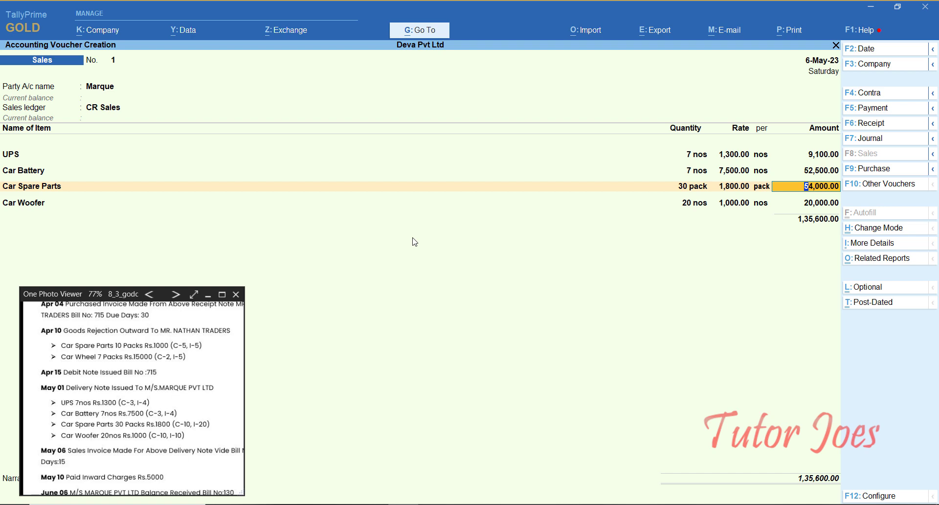
Tie Car Woofer's allocations to 65789 and close the item list at 1,35,600.00.
{"action": "key", "text": "Return"}
{"action": "key", "text": "Return"}
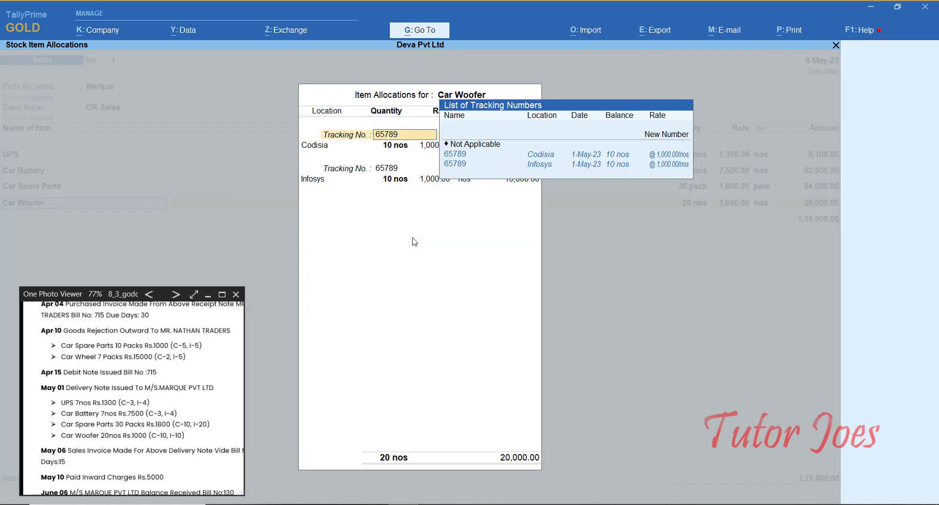
{"action": "key", "text": "Down"}
{"action": "key", "text": "Return"}
{"action": "key", "text": "Return"}
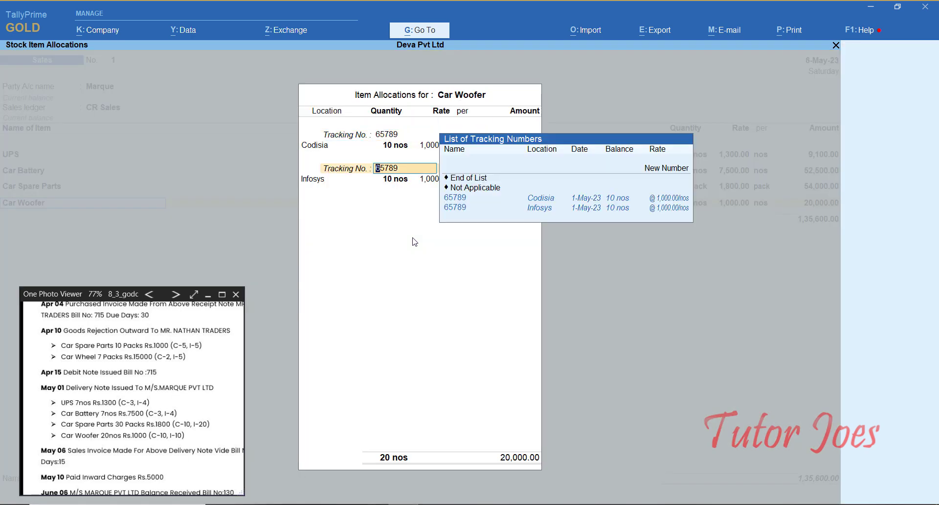
{"action": "key", "text": "Return"}
{"action": "key", "text": "BackSpace"}
{"action": "key", "text": "Down"}
{"action": "key", "text": "Return"}
{"action": "key", "text": "Return"}
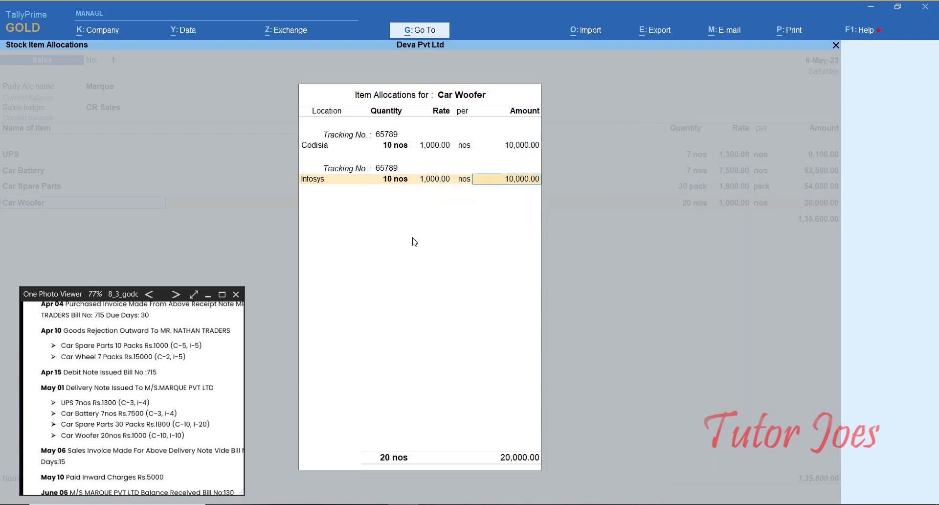
{"action": "key", "text": "Return"}
{"action": "key", "text": "Return"}
{"action": "key", "text": "Return"}
{"action": "key", "text": "Return"}
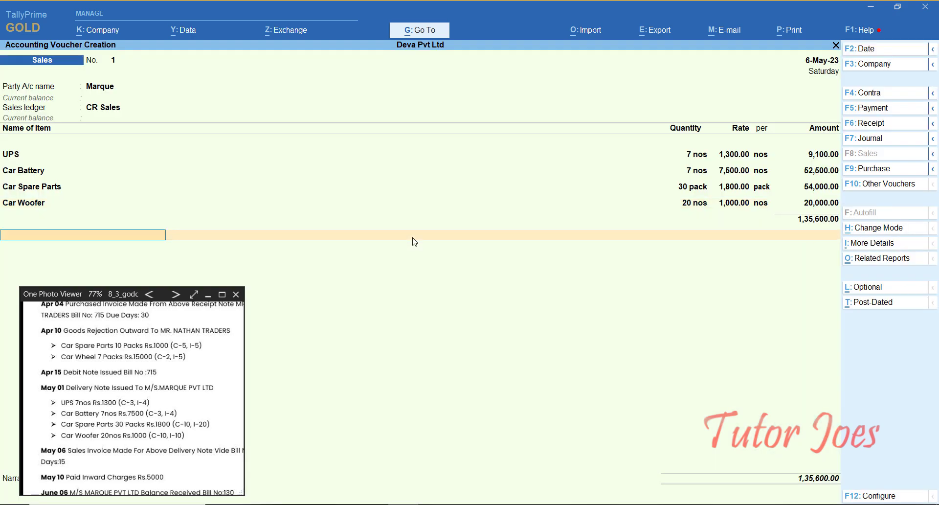
{"action": "key", "text": "Return"}
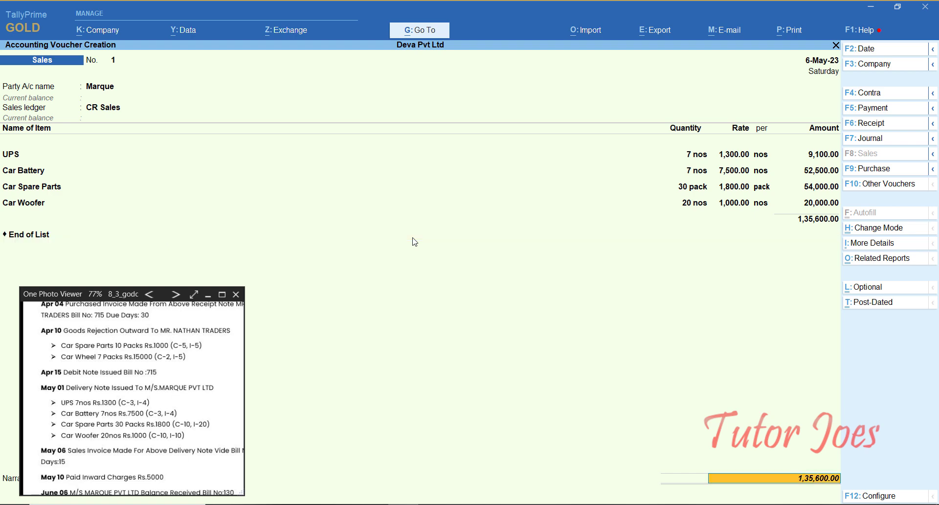
Give the Marque invoice a new bill reference 130 with 15 credit days.
{"action": "key", "text": "Return"}
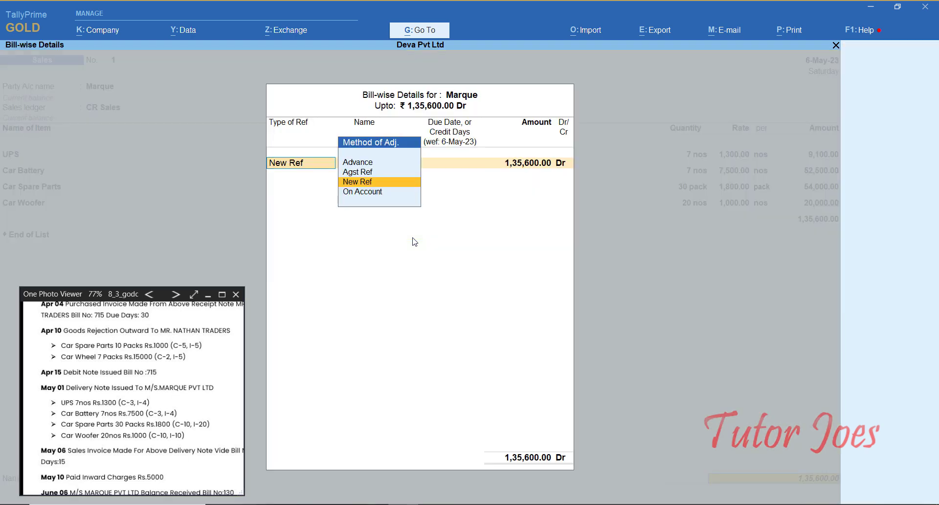
{"action": "key", "text": "Return"}
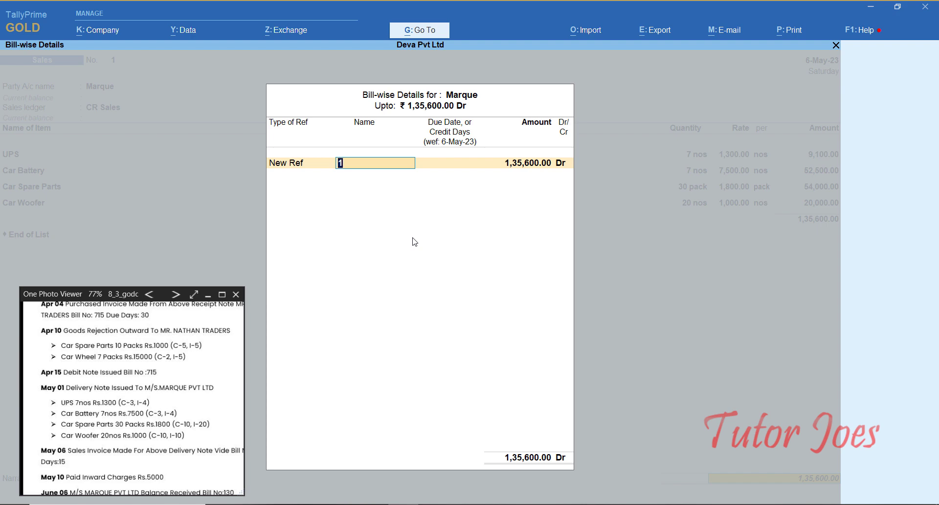
{"action": "left_click", "coordinate": [202, 417]}
{"action": "scroll", "coordinate": [203, 418], "scroll_direction": "down", "scroll_amount": 2}
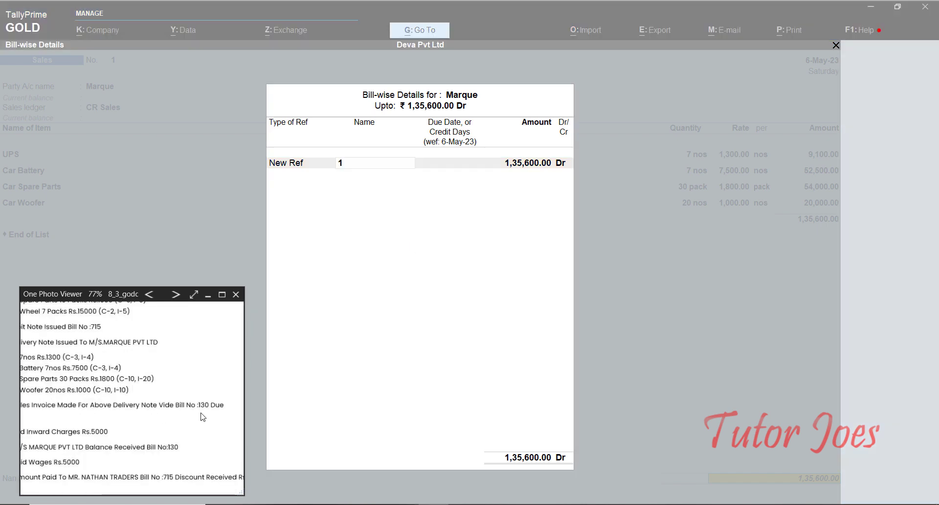
{"action": "scroll", "coordinate": [167, 416], "scroll_direction": "up", "scroll_amount": 2}
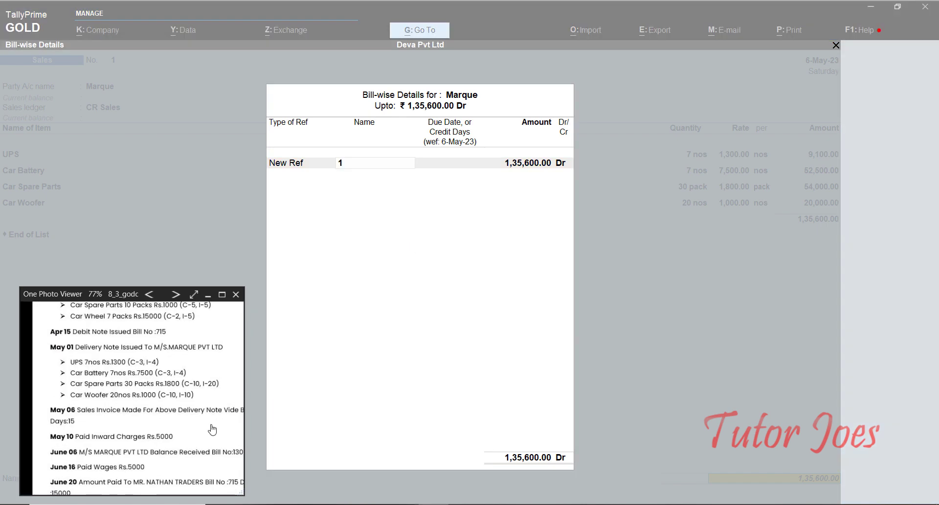
{"action": "left_click", "coordinate": [332, 341]}
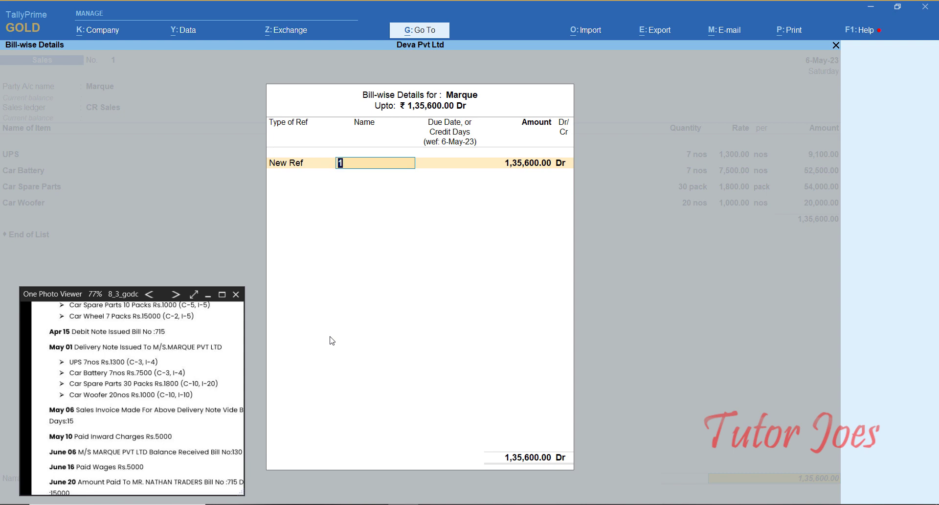
{"action": "key", "text": "Return"}
{"action": "key", "text": "BackSpace"}
{"action": "type", "text": "30"}
{"action": "key", "text": "Return"}
{"action": "type", "text": "1"}
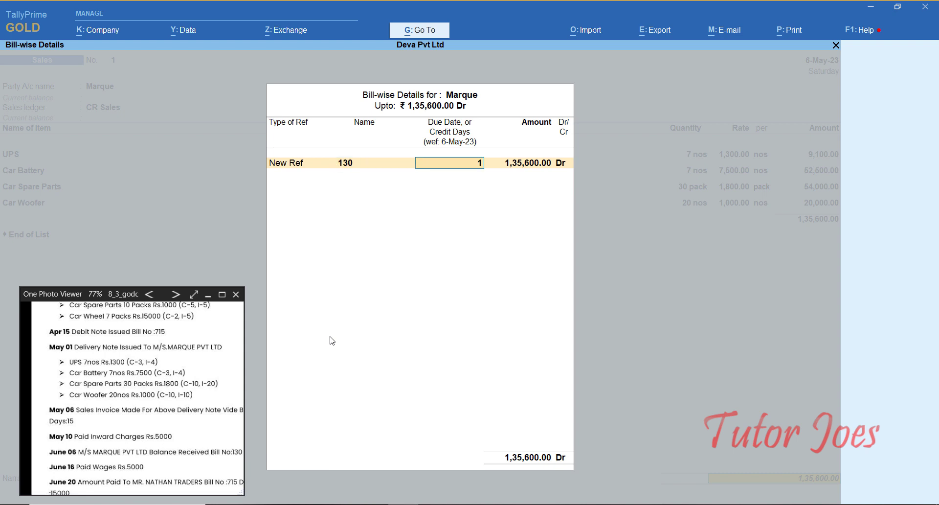
{"action": "type", "text": "5"}
{"action": "key", "text": "Return"}
{"action": "key", "text": "Return"}
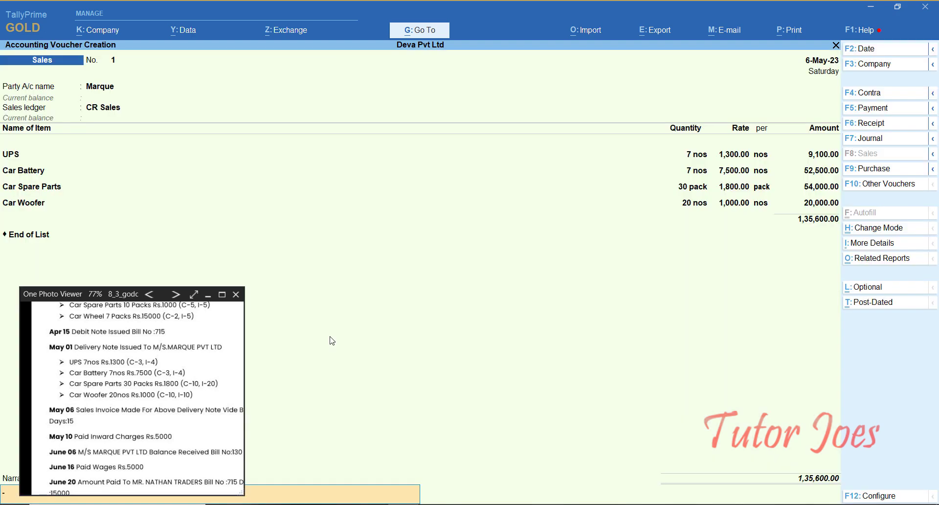
{"action": "key", "text": "Return"}
{"action": "key", "text": "Return"}
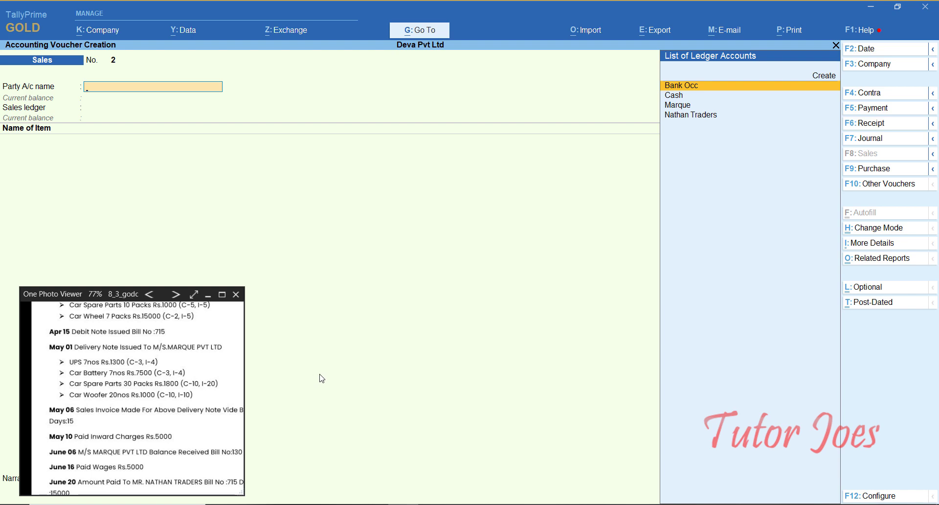
Check the next task sheet entries, then start a new Payment voucher.
{"action": "left_click_drag", "start_coordinate": [164, 424], "coordinate": [159, 386]}
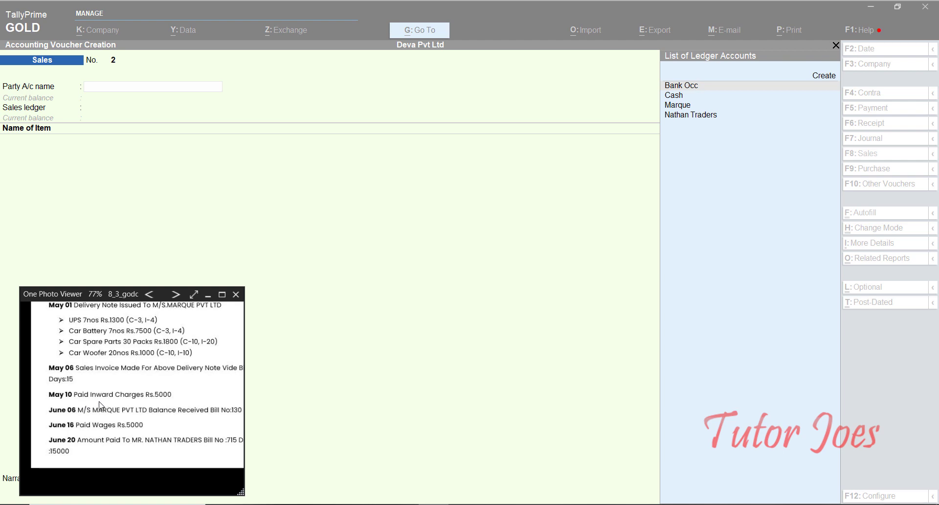
{"action": "left_click", "coordinate": [341, 405]}
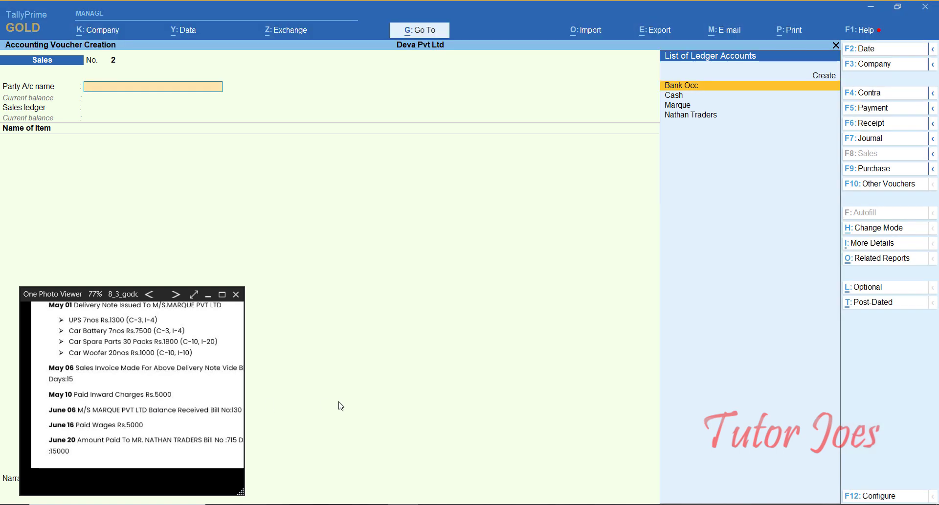
{"action": "key", "text": "F5"}
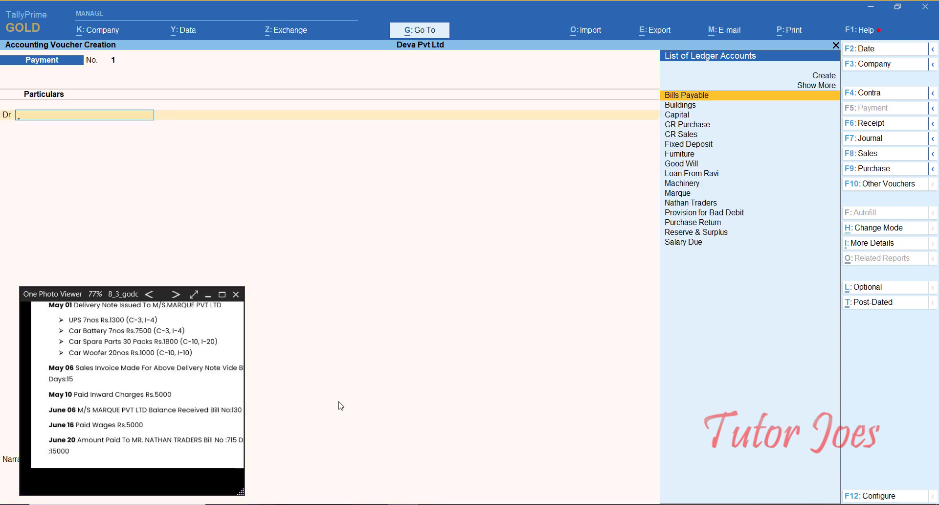
Date the payment 10 May and create an Inward Charges ledger under Direct Expenses.
{"action": "key", "text": "F2"}
{"action": "type", "text": "10"}
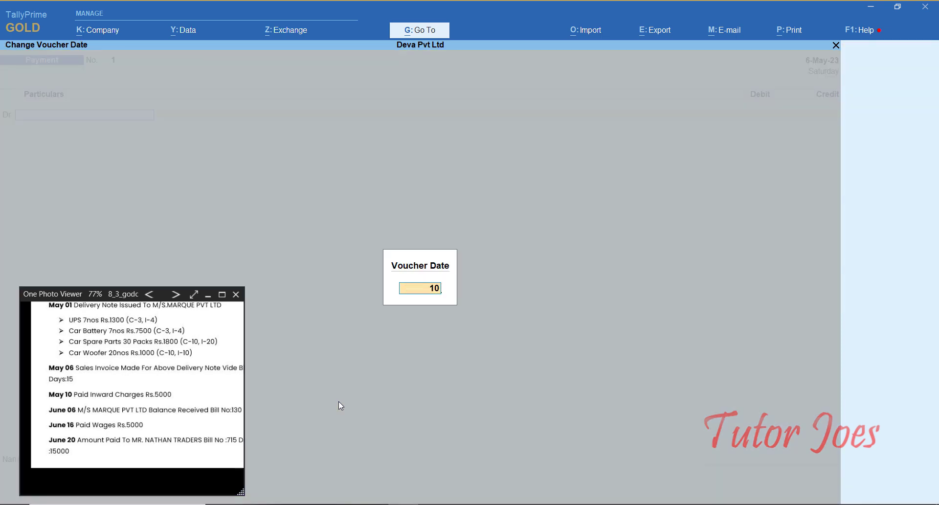
{"action": "type", "text": "-5"}
{"action": "key", "text": "Return"}
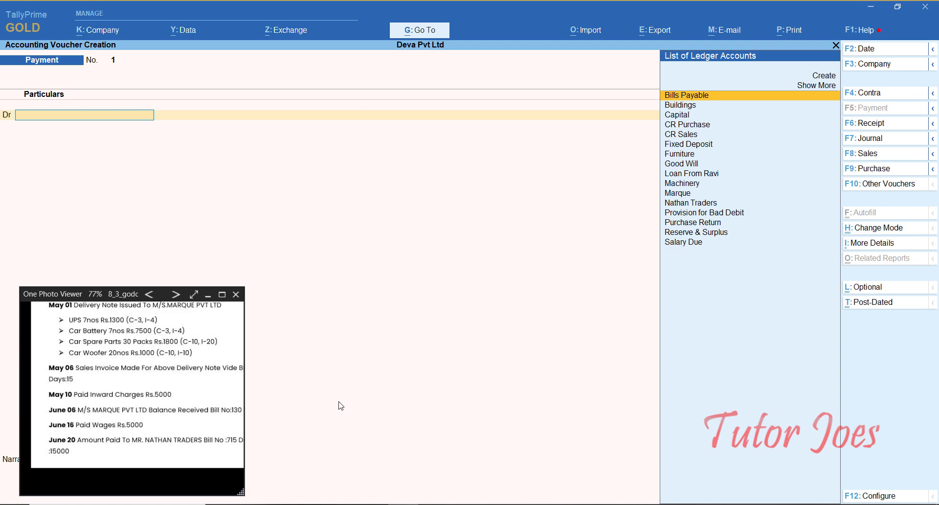
{"action": "key", "text": "alt+c"}
{"action": "type", "text": "li"}
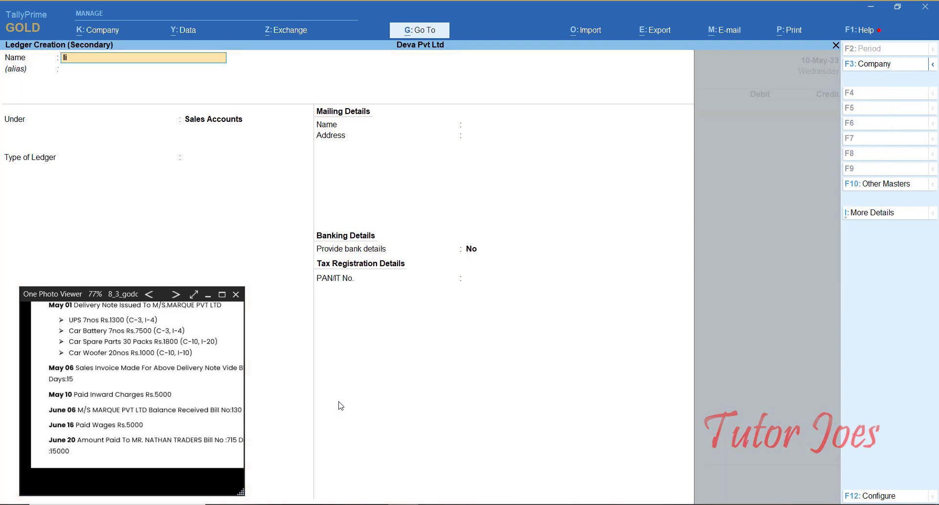
{"action": "type", "text": "nw"}
{"action": "key", "text": "BackSpace"}
{"action": "key", "text": "BackSpace"}
{"action": "key", "text": "BackSpace"}
{"action": "key", "text": "BackSpace"}
{"action": "key", "text": "BackSpace"}
{"action": "key", "text": "BackSpace"}
{"action": "type", "text": "Inward Charg"}
{"action": "key", "text": "Return"}
{"action": "type", "text": "I"}
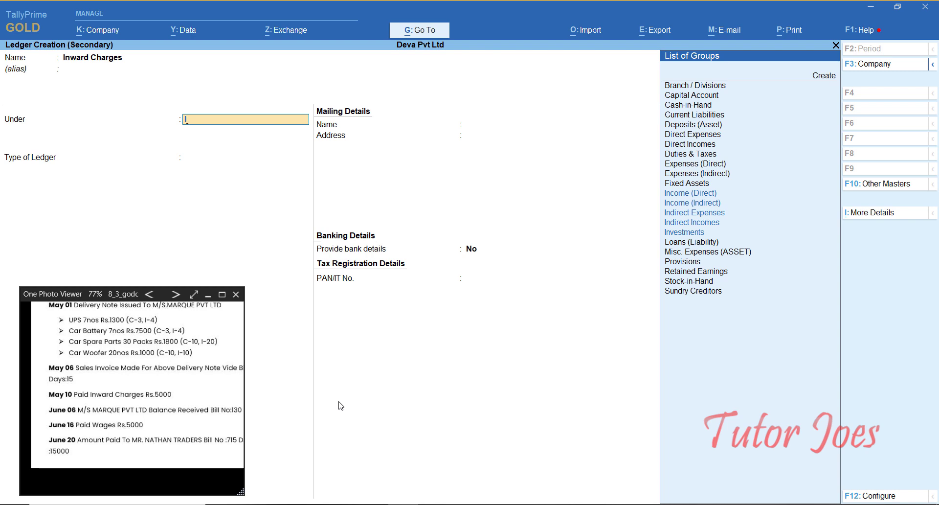
{"action": "type", "text": "Di"}
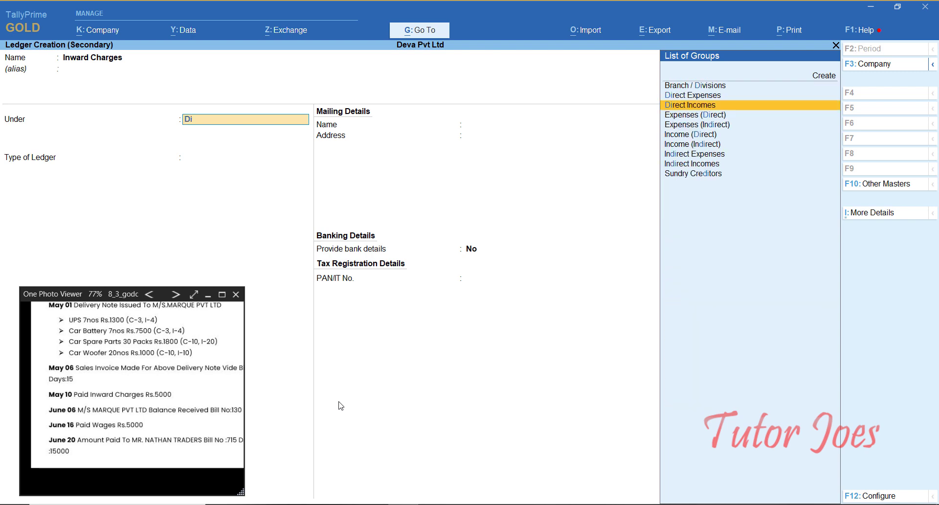
{"action": "key", "text": "Up"}
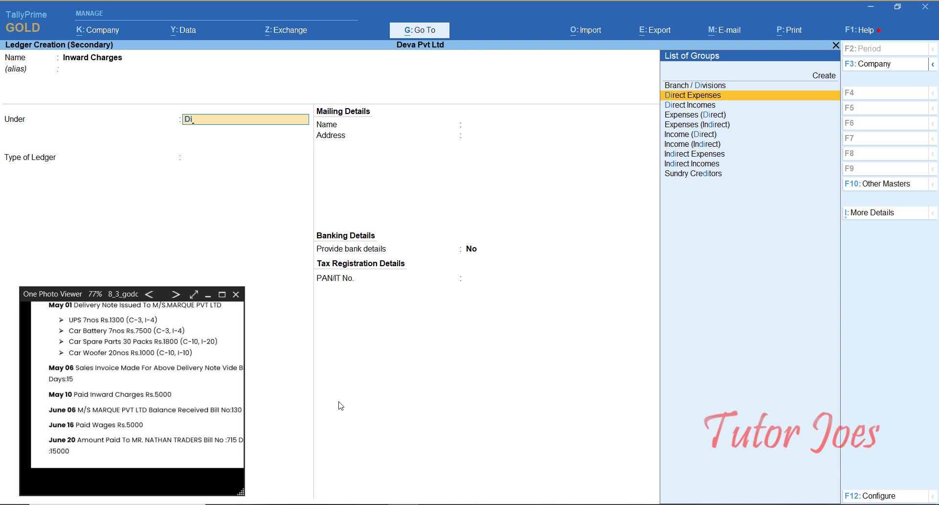
{"action": "key", "text": "Return"}
{"action": "key", "text": "Return"}
{"action": "key", "text": "Return"}
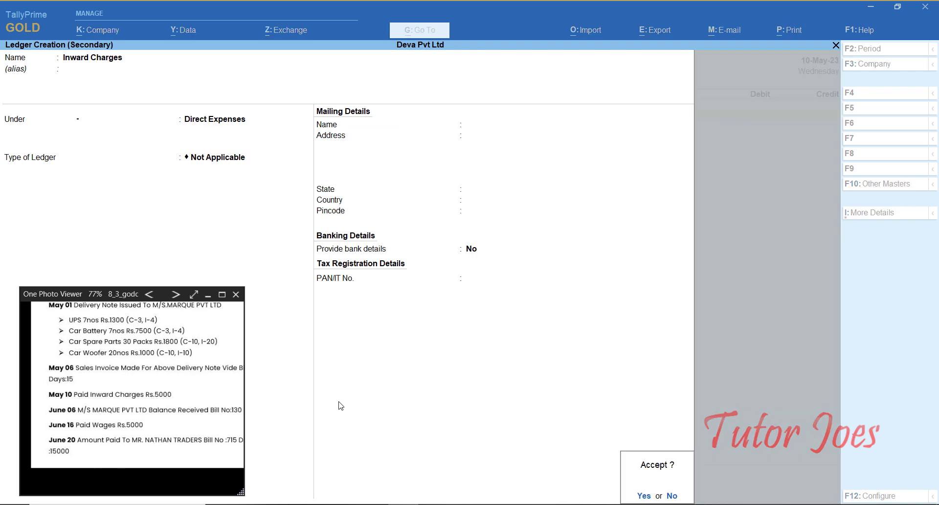
{"action": "key", "text": "Return"}
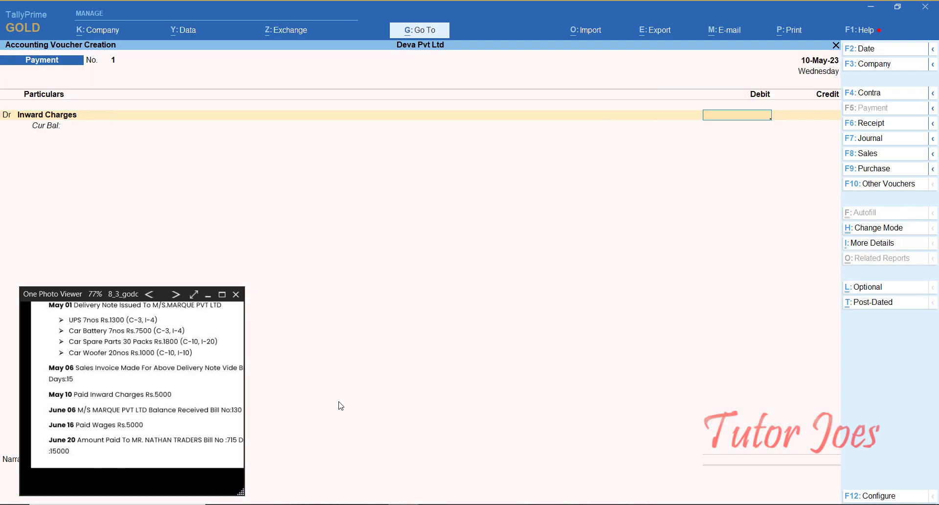
Debit Inward Charges 5,000, credit Cash 5,000, and finish the voucher.
{"action": "type", "text": "5000"}
{"action": "key", "text": "Return"}
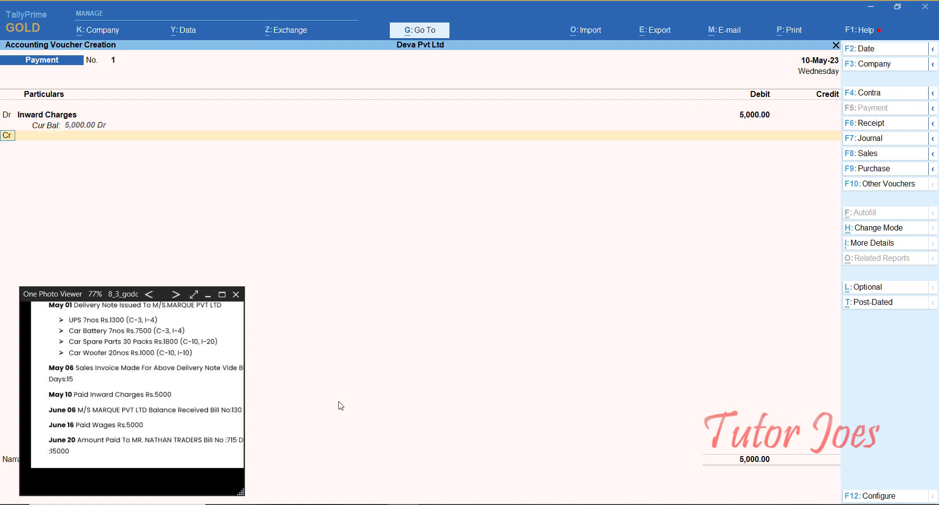
{"action": "type", "text": "Cas"}
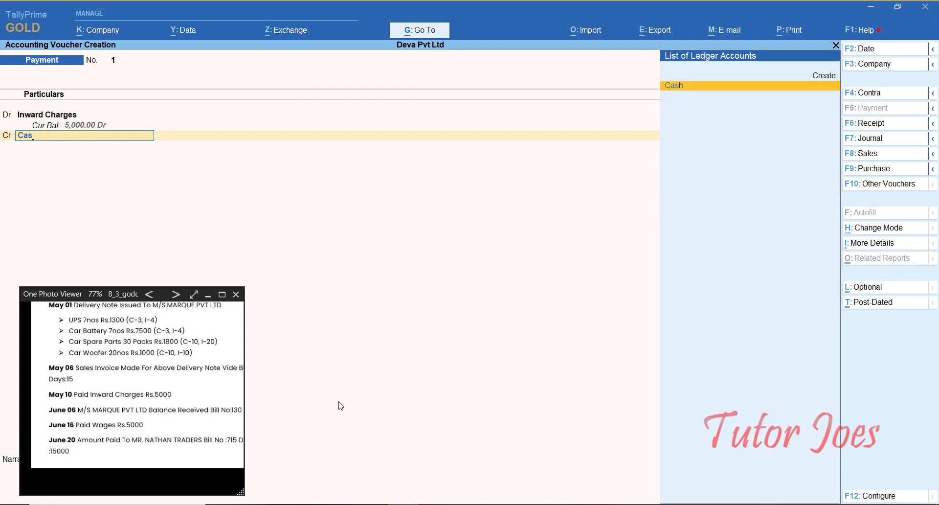
{"action": "key", "text": "Return"}
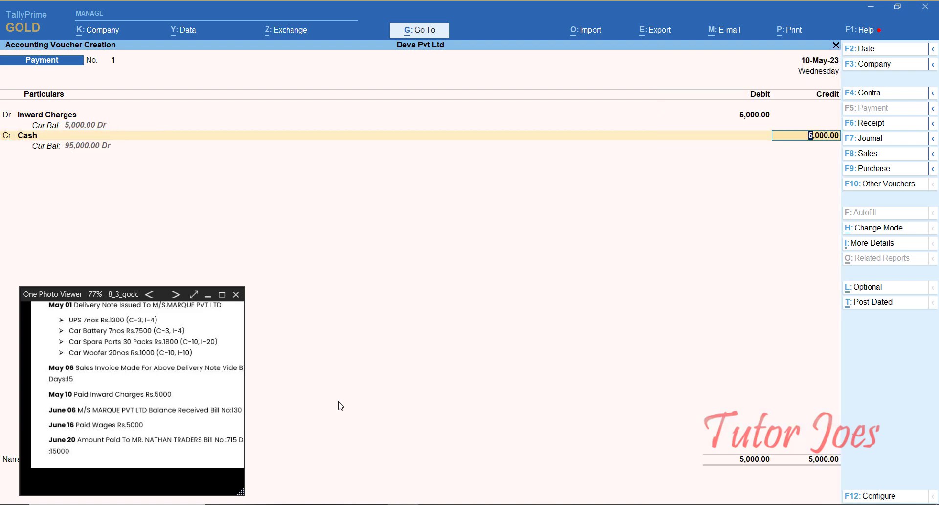
{"action": "key", "text": "Return"}
{"action": "key", "text": "Return"}
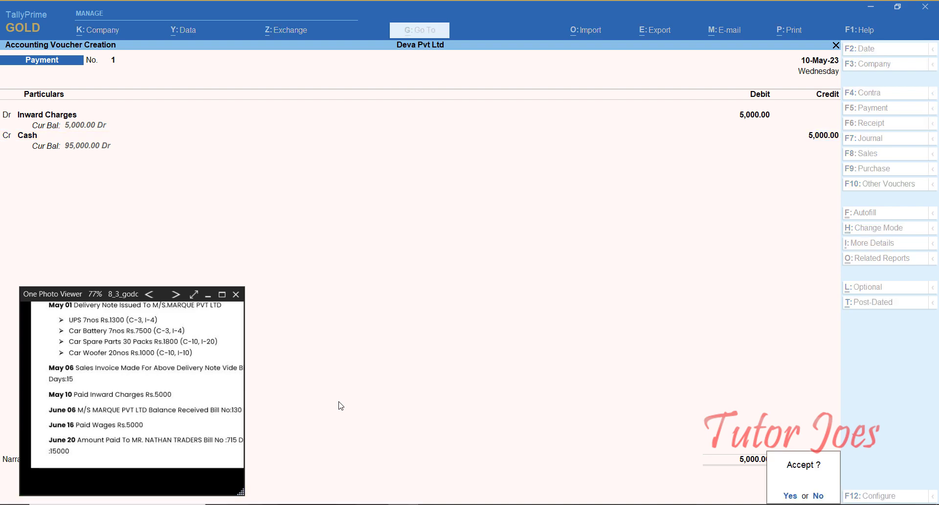
{"action": "key", "text": "Return"}
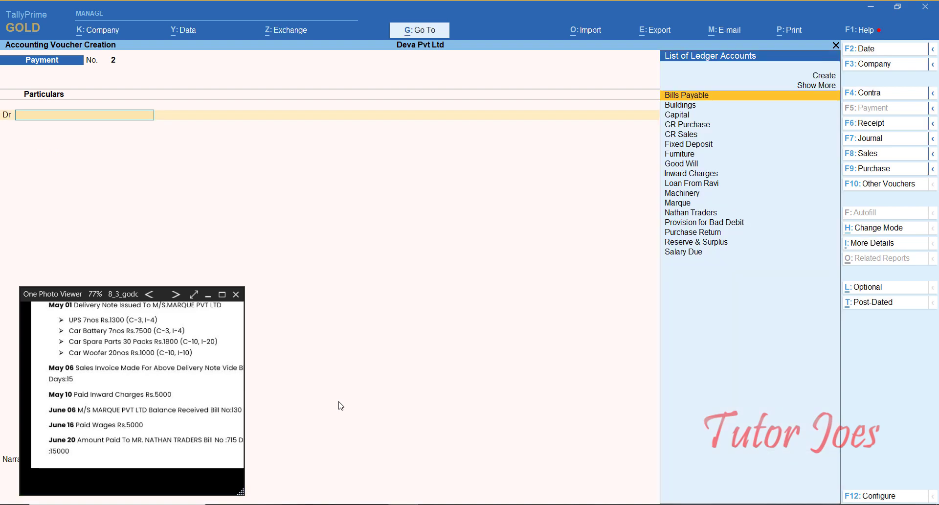
After reviewing the task sheet, switch to a new Receipt voucher (F6).
{"action": "left_click_drag", "start_coordinate": [144, 429], "coordinate": [125, 427]}
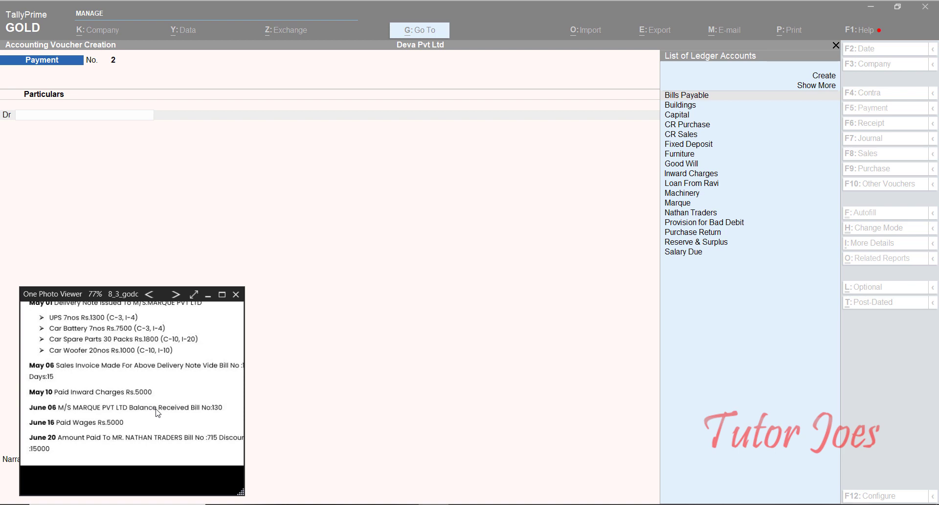
{"action": "left_click", "coordinate": [346, 280]}
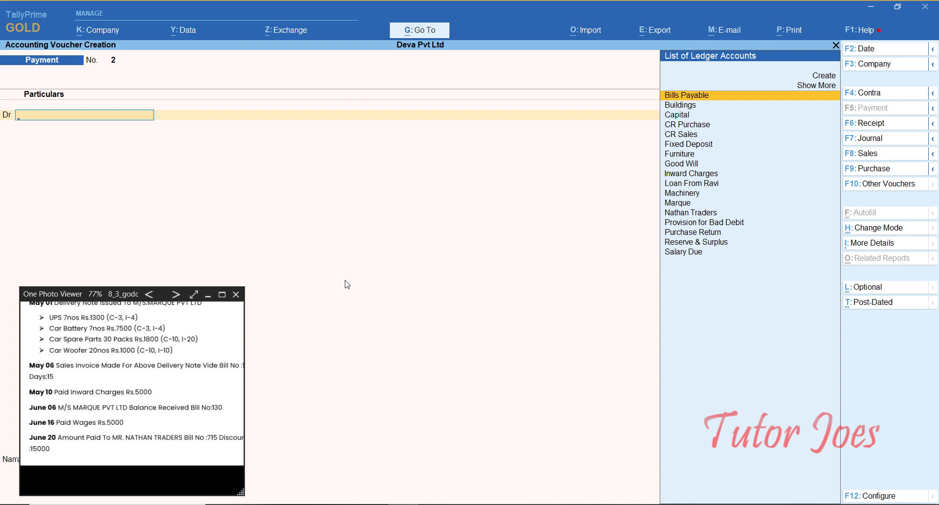
{"action": "key", "text": "F6"}
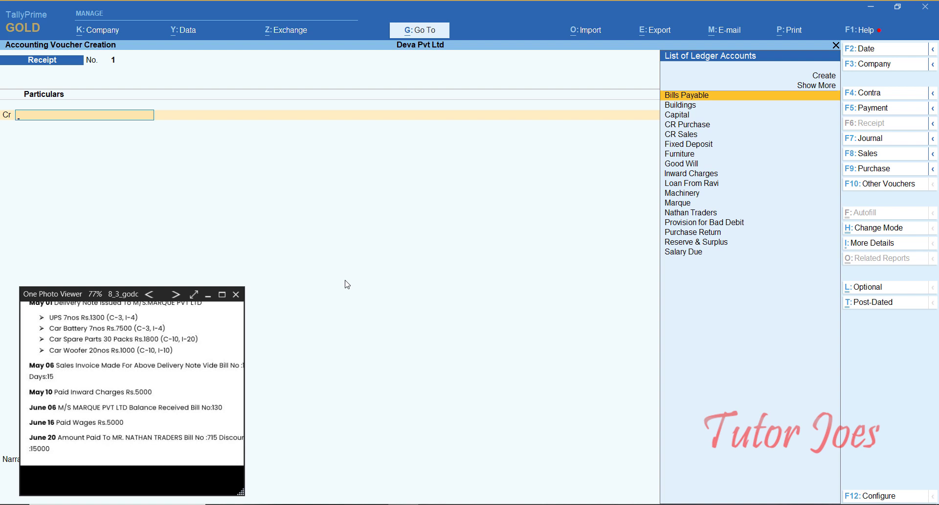
Credit Marque 1,35,600 on a receipt dated 6 June.
{"action": "key", "text": "Down"}
{"action": "key", "text": "Down"}
{"action": "key", "text": "Down"}
{"action": "key", "text": "Down"}
{"action": "key", "text": "Down"}
{"action": "key", "text": "Down"}
{"action": "key", "text": "Down"}
{"action": "key", "text": "Down"}
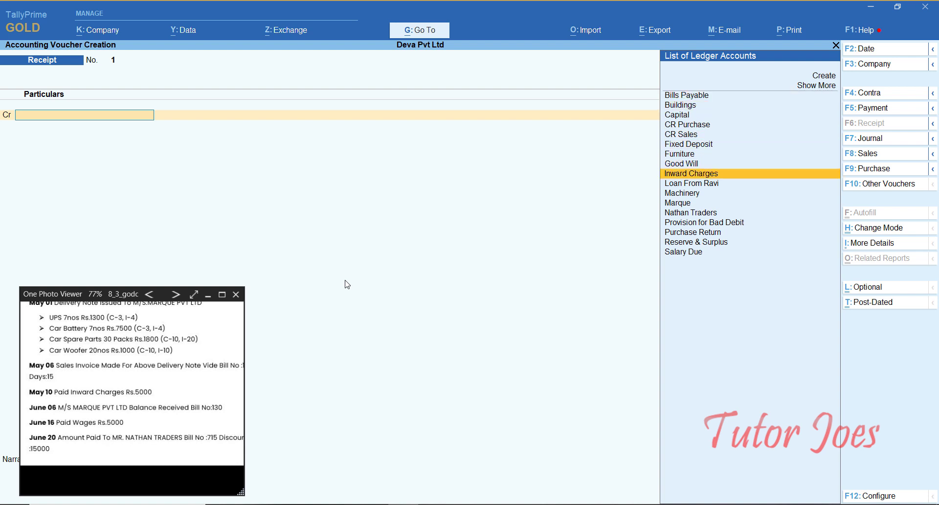
{"action": "key", "text": "Down"}
{"action": "key", "text": "Down"}
{"action": "key", "text": "Down"}
{"action": "key", "text": "Return"}
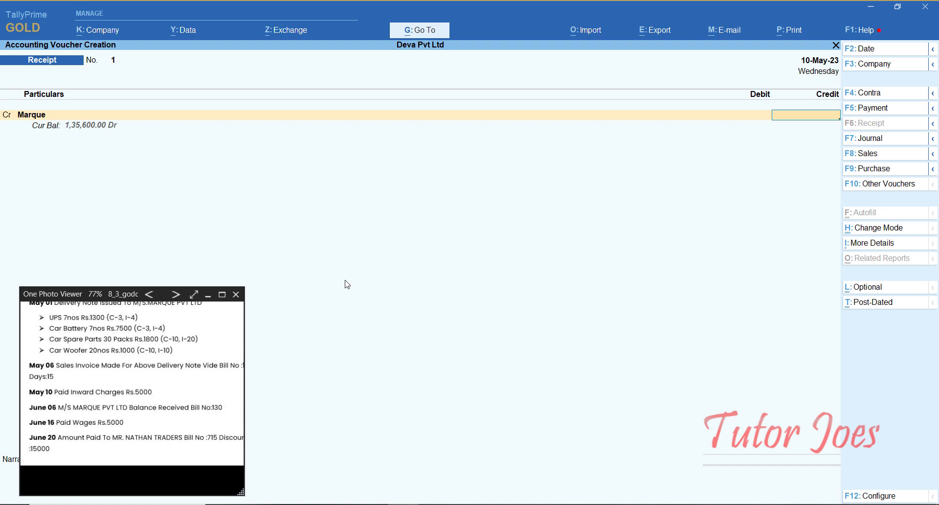
{"action": "key", "text": "F2"}
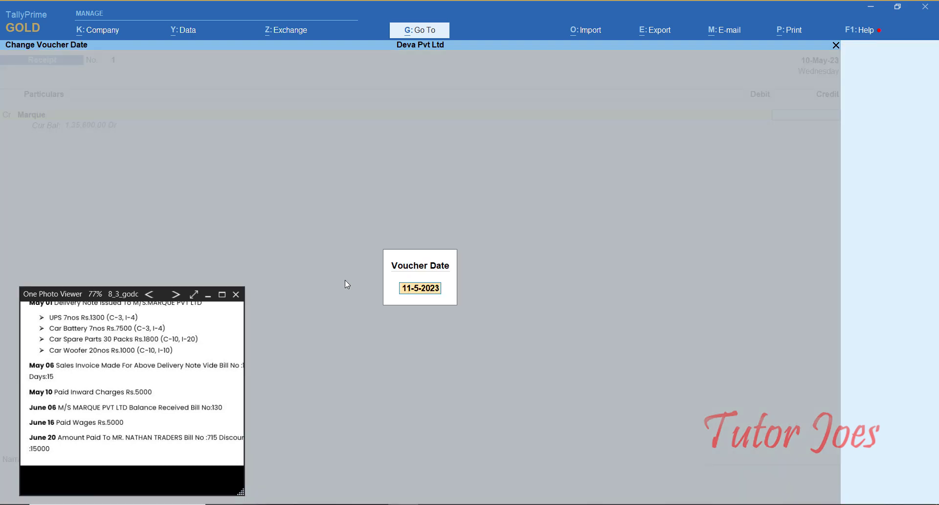
{"action": "type", "text": "6-6"}
{"action": "key", "text": "Return"}
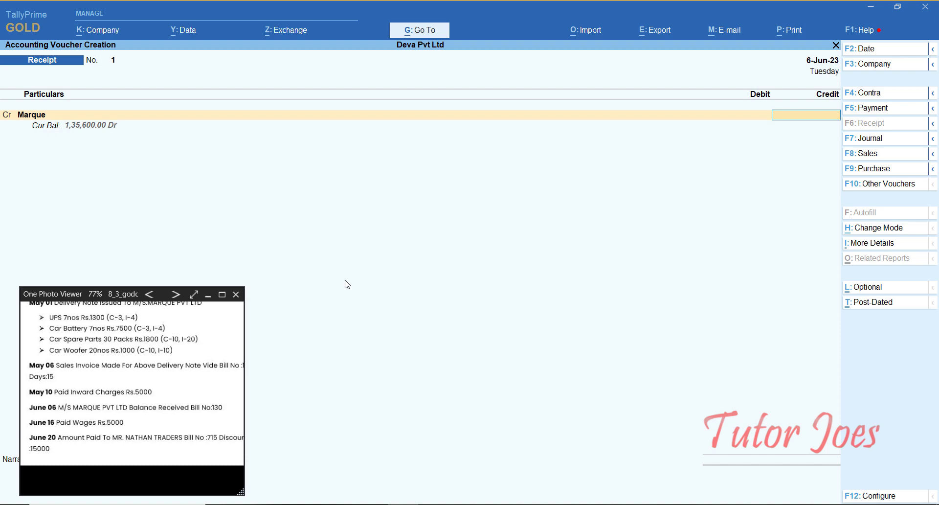
{"action": "type", "text": "1,35,600"}
{"action": "key", "text": "Return"}
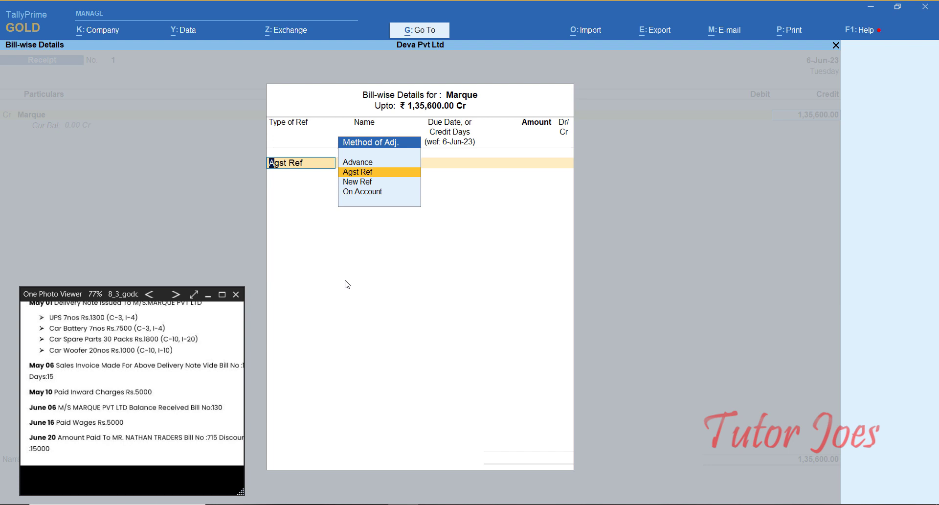
Settle the receipt against bill 130 and debit Cash.
{"action": "key", "text": "Return"}
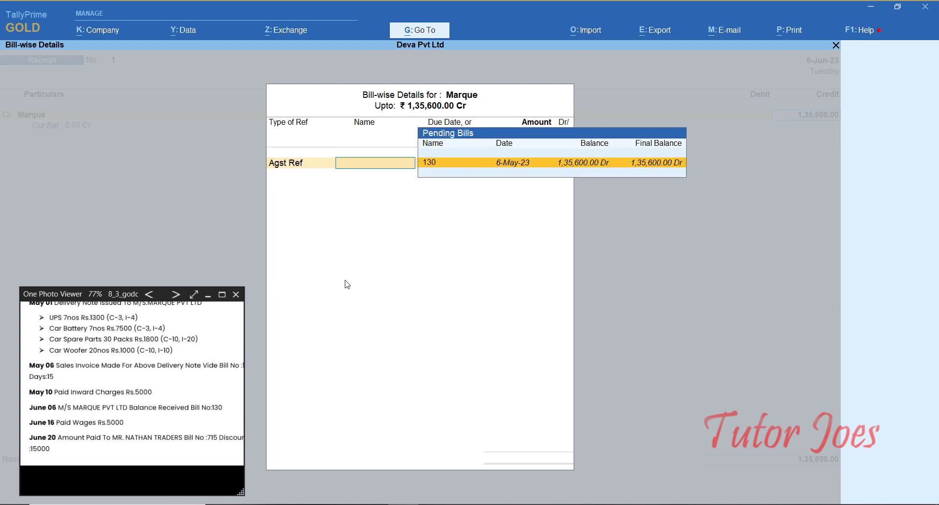
{"action": "key", "text": "Return"}
{"action": "key", "text": "Return"}
{"action": "key", "text": "Return"}
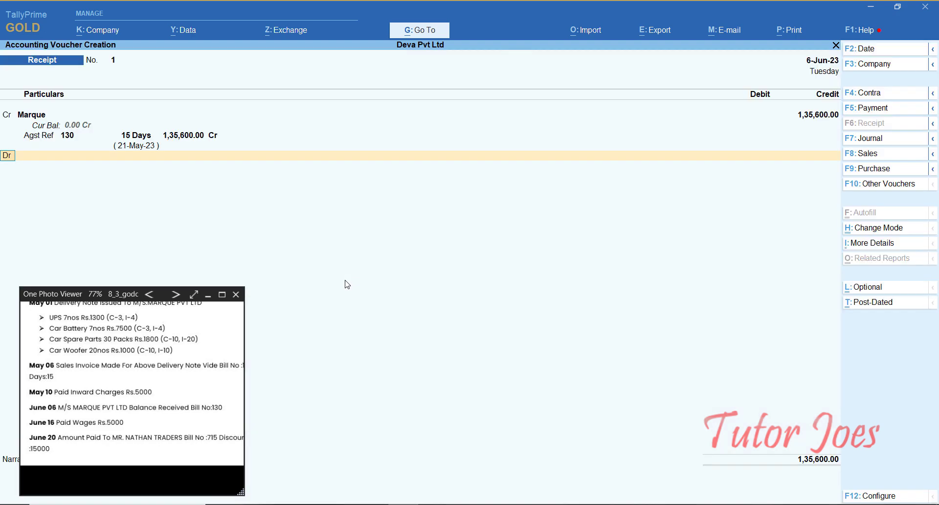
{"action": "key", "text": "Return"}
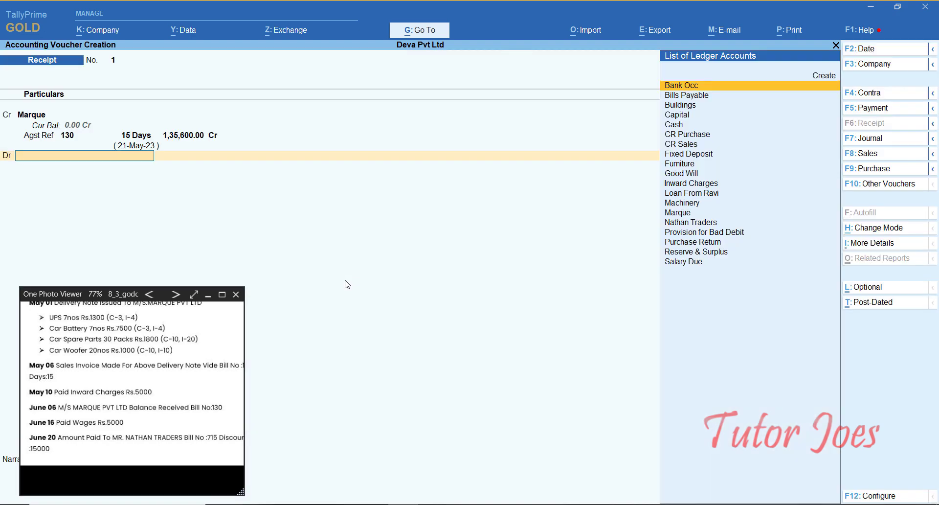
{"action": "type", "text": "cas"}
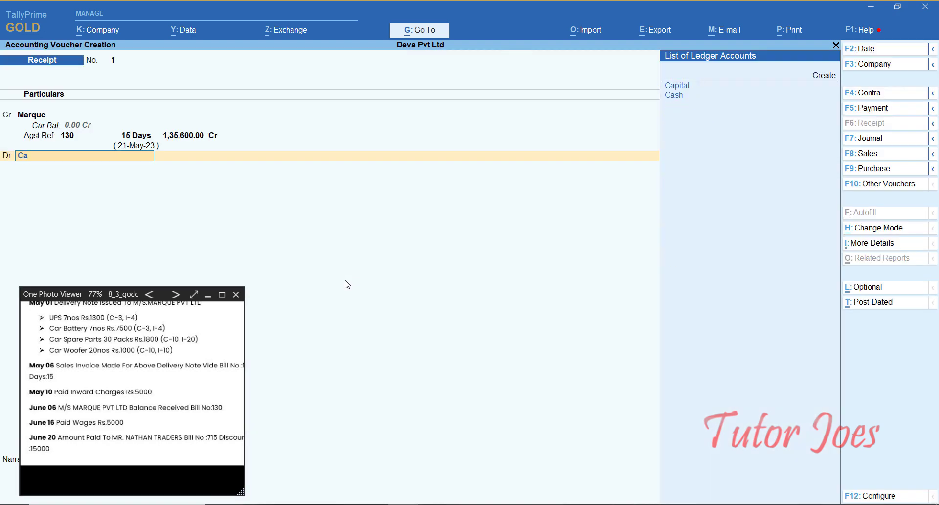
{"action": "key", "text": "Return"}
{"action": "key", "text": "Return"}
{"action": "key", "text": "Return"}
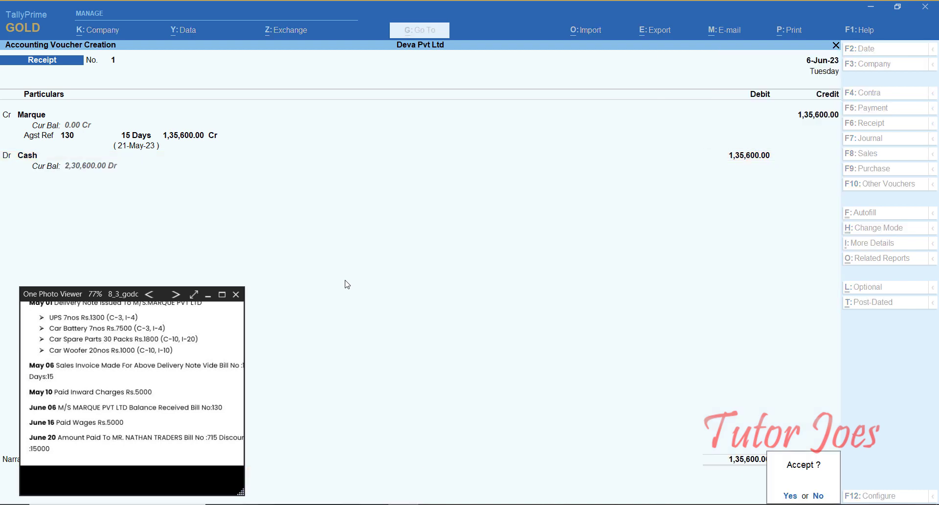
{"action": "key", "text": "Return"}
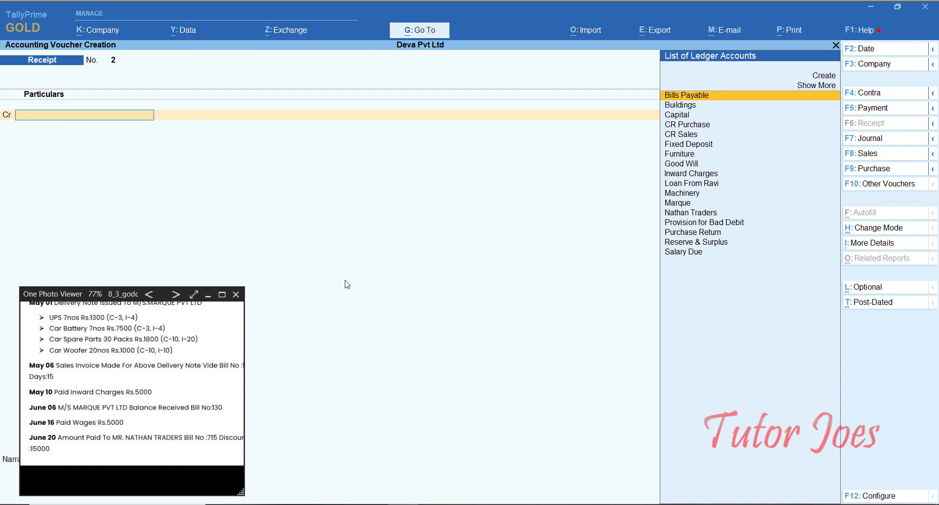
Start a payment dated 16-Jun-23 and create a Wages ledger under Direct Expenses.
{"action": "key", "text": "F5"}
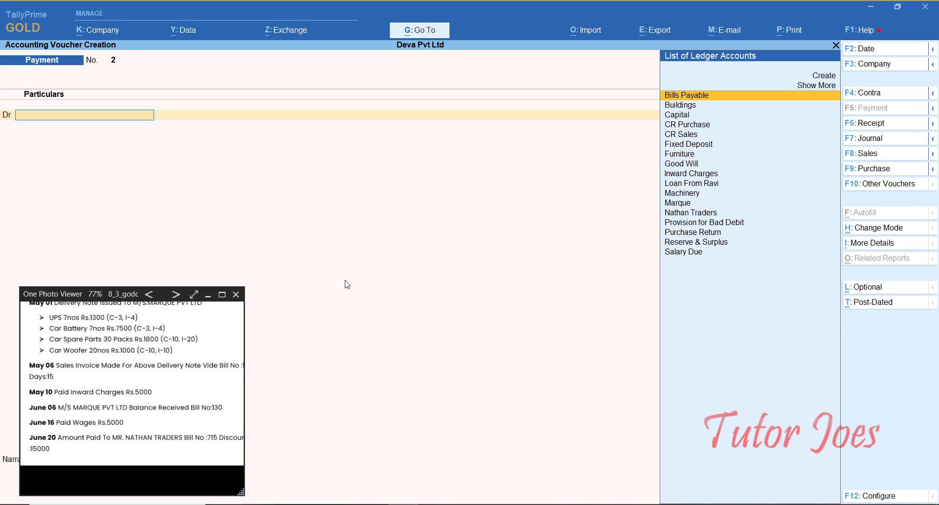
{"action": "key", "text": "F2"}
{"action": "type", "text": "16-"}
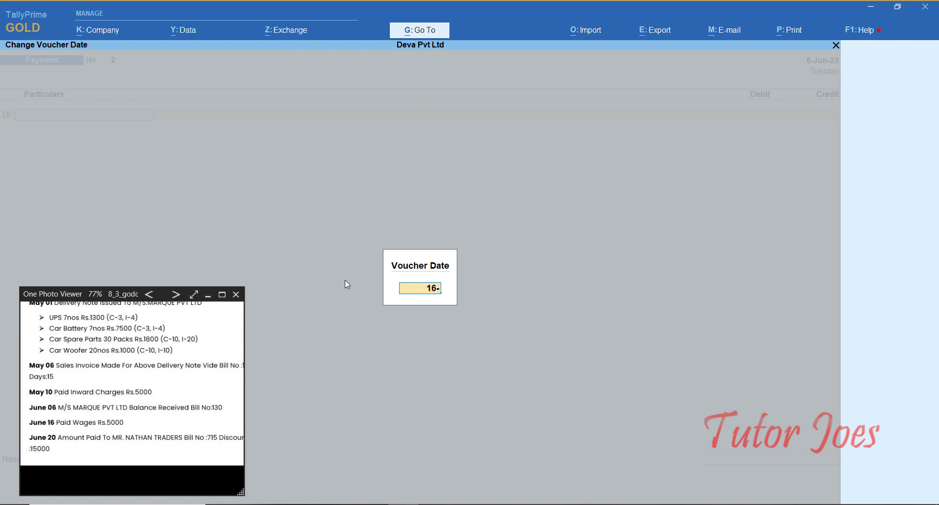
{"action": "type", "text": "6"}
{"action": "key", "text": "Return"}
{"action": "key", "text": "alt+c"}
{"action": "type", "text": "Wag"}
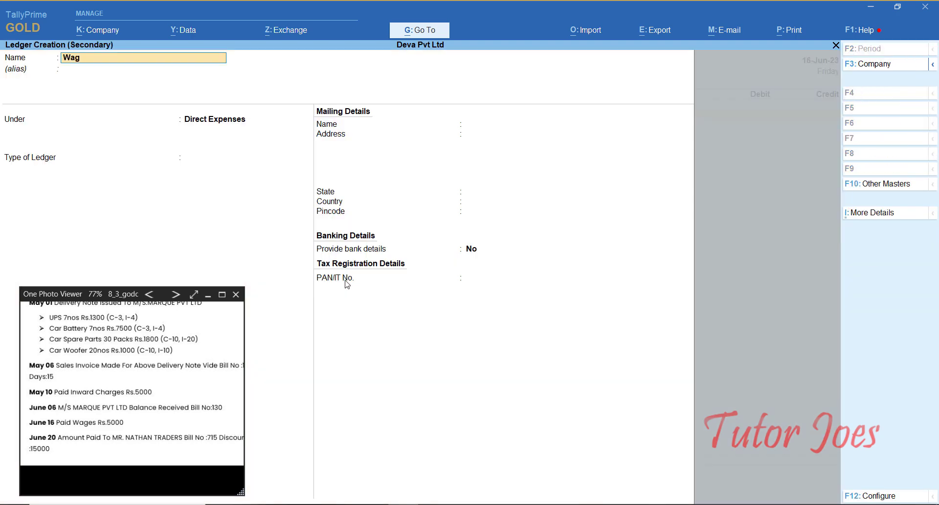
{"action": "type", "text": "es"}
{"action": "key", "text": "Return"}
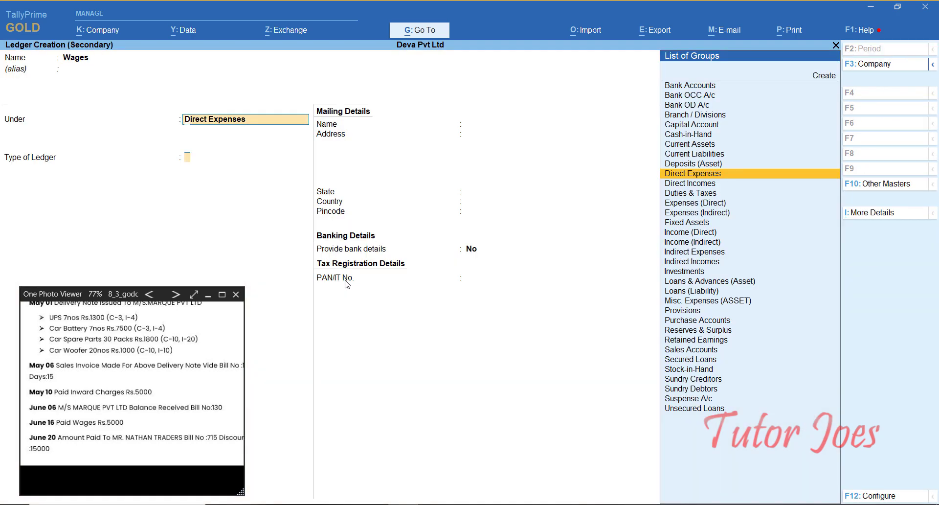
{"action": "key", "text": "Return"}
{"action": "key", "text": "Return"}
Debit Wages 5,000, credit Cash, and accept the payment voucher.
{"action": "key", "text": "Return"}
{"action": "key", "text": "Return"}
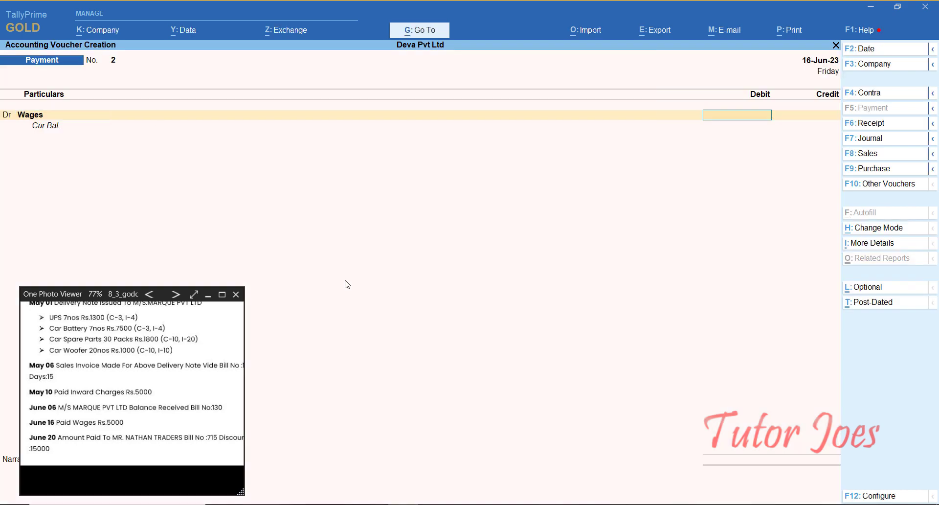
{"action": "type", "text": "5000"}
{"action": "key", "text": "Return"}
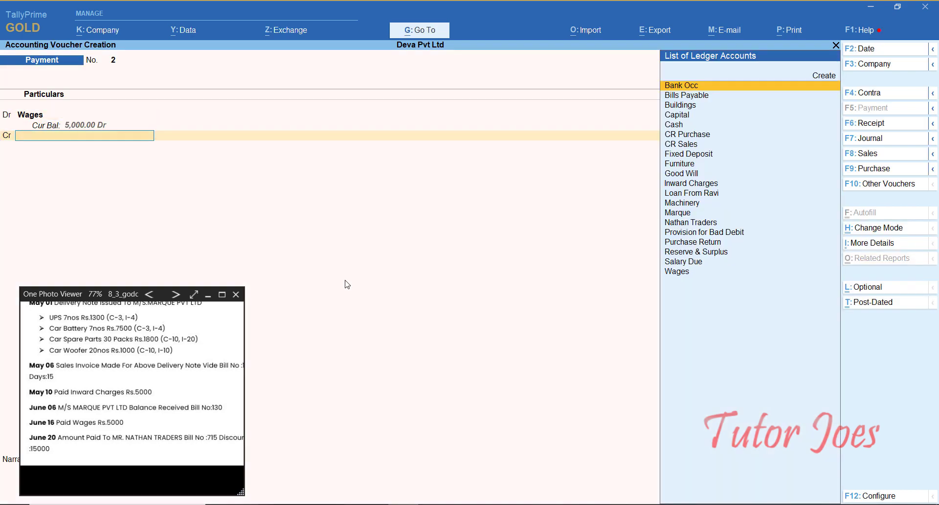
{"action": "type", "text": "ca"}
{"action": "key", "text": "Return"}
{"action": "key", "text": "Return"}
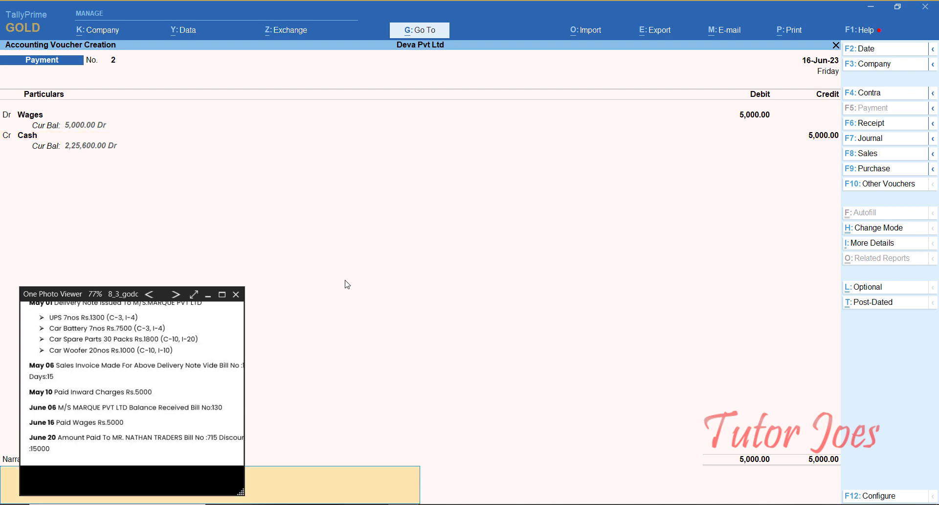
{"action": "key", "text": "Return"}
{"action": "key", "text": "y"}
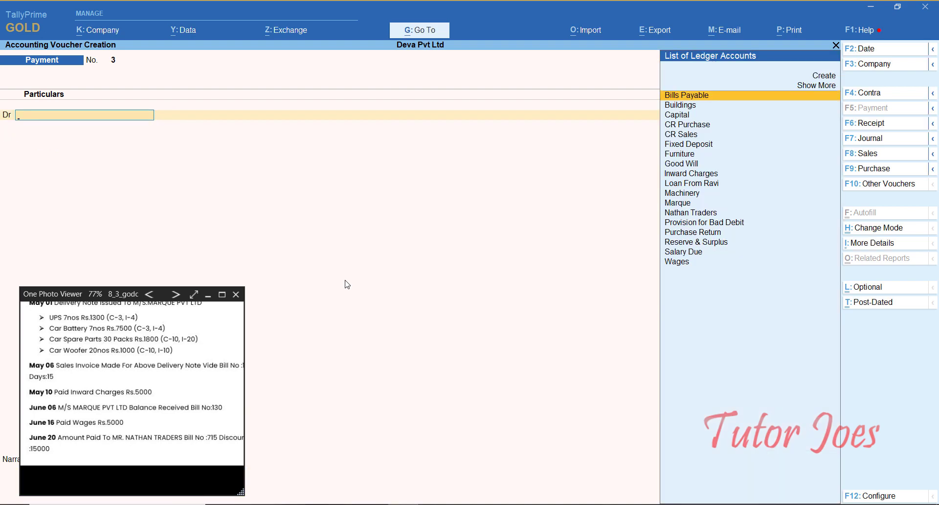
Review the rest of the task sheet and date the payment voucher 20-Jun-23.
{"action": "left_click_drag", "start_coordinate": [138, 457], "coordinate": [128, 443]}
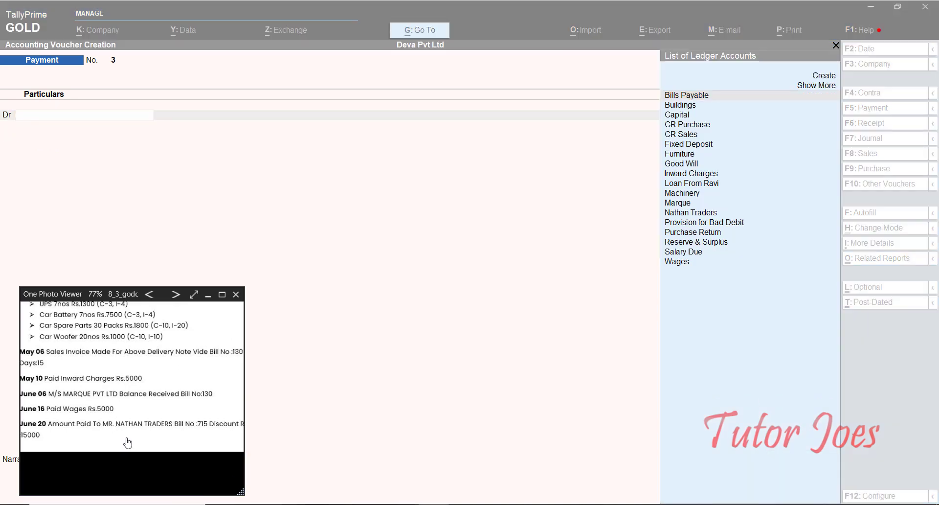
{"action": "scroll", "coordinate": [127, 442], "scroll_direction": "down", "scroll_amount": 2}
{"action": "scroll", "coordinate": [128, 440], "scroll_direction": "right", "scroll_amount": 3}
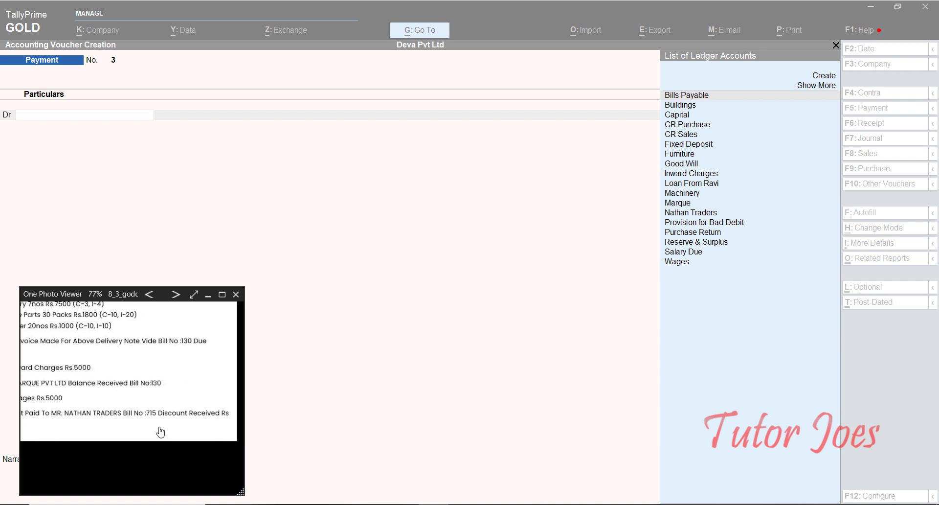
{"action": "scroll", "coordinate": [160, 431], "scroll_direction": "left", "scroll_amount": 3}
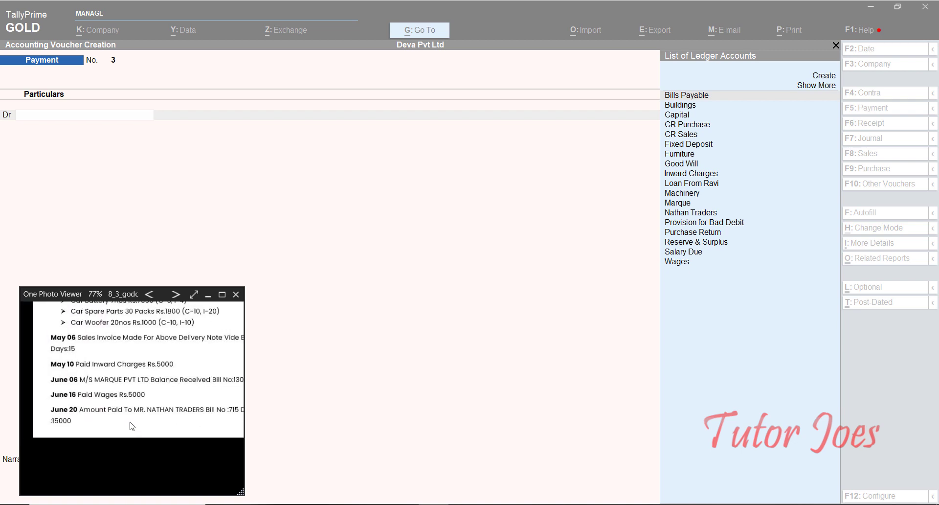
{"action": "left_click", "coordinate": [368, 273]}
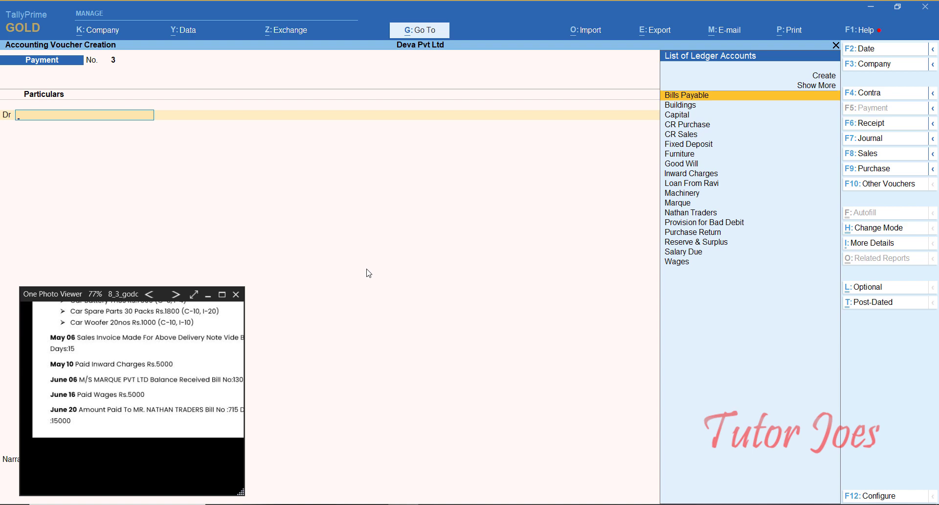
{"action": "key", "text": "F2"}
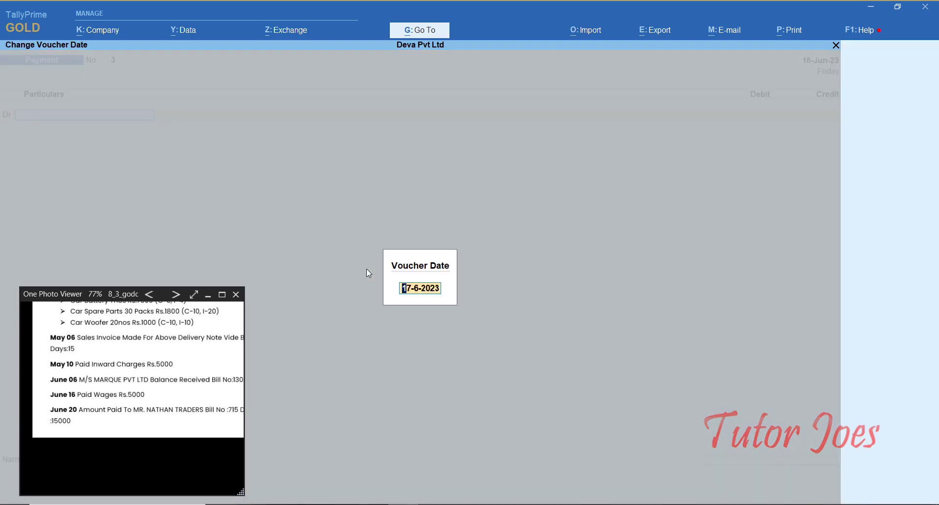
{"action": "type", "text": "20-6"}
{"action": "key", "text": "Return"}
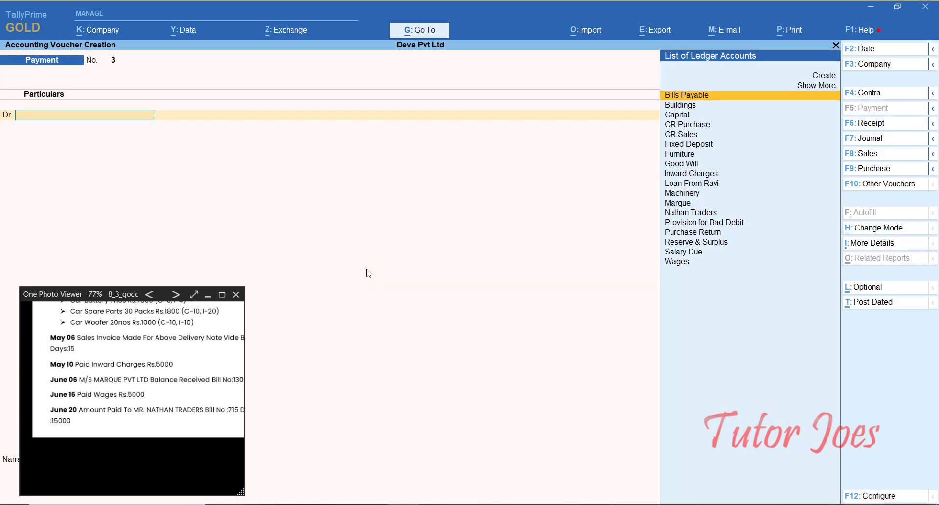
Debit Nathan Traders 2,35,000 against pending bill 715.
{"action": "type", "text": "n"}
{"action": "key", "text": "Return"}
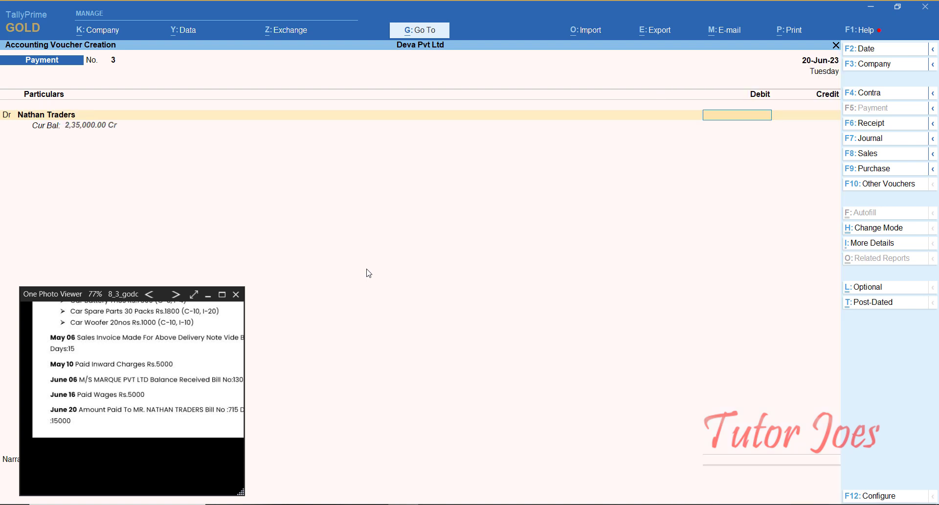
{"action": "type", "text": "2350000"}
{"action": "key", "text": "Return"}
{"action": "key", "text": "Return"}
{"action": "key", "text": "Return"}
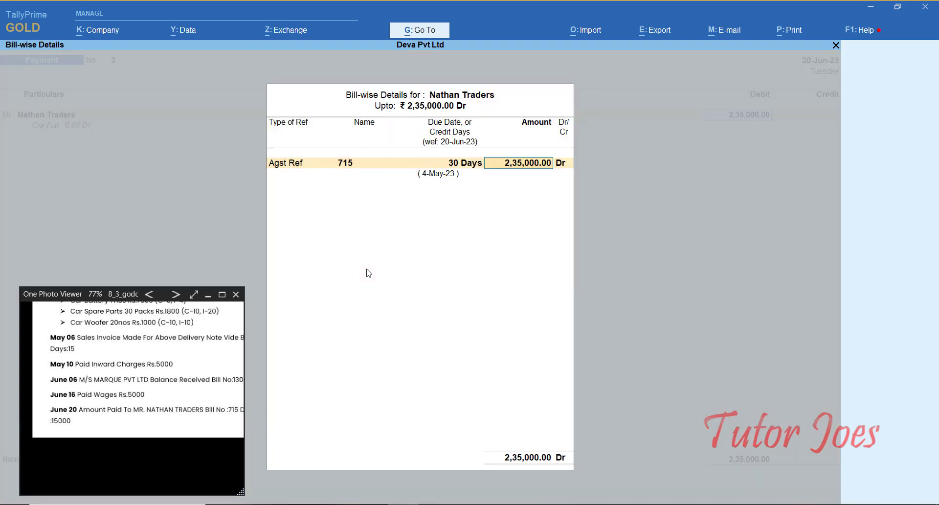
{"action": "key", "text": "Return"}
{"action": "key", "text": "Return"}
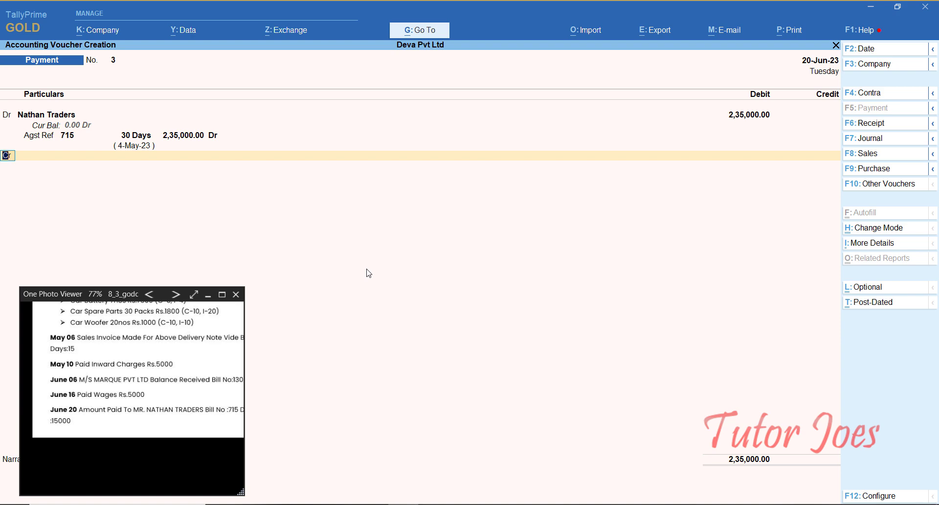
{"action": "key", "text": "Return"}
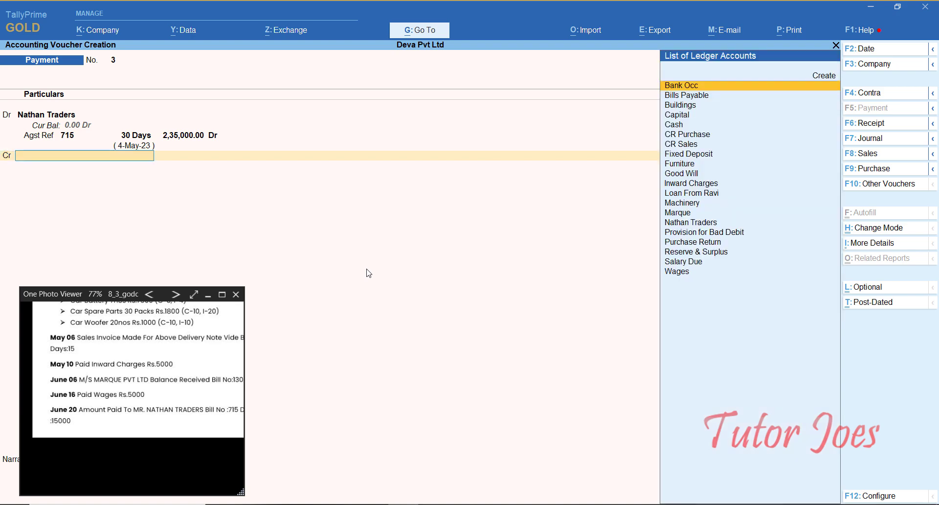
Create a Discount Rec ledger under Indirect Incomes for the credit line.
{"action": "key", "text": "alt+c"}
{"action": "type", "text": "Disco"}
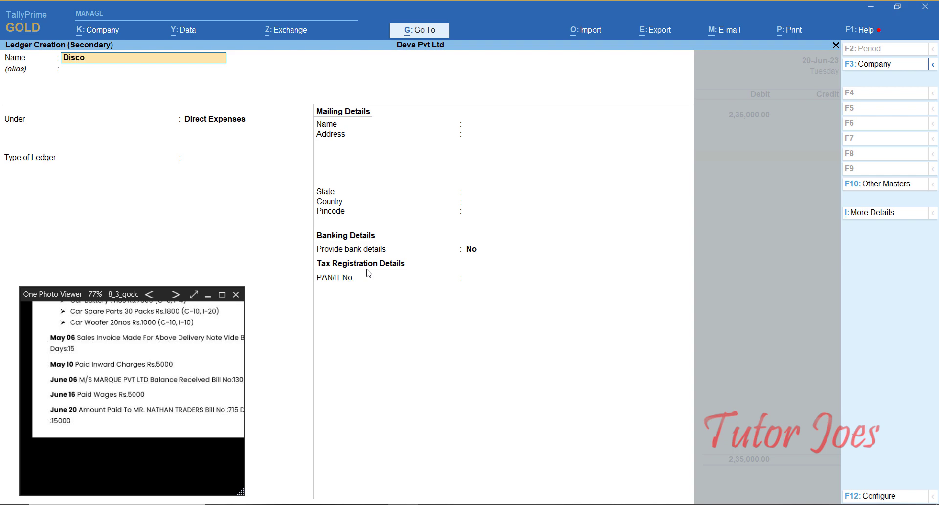
{"action": "type", "text": "unt Rec"}
{"action": "key", "text": "Return"}
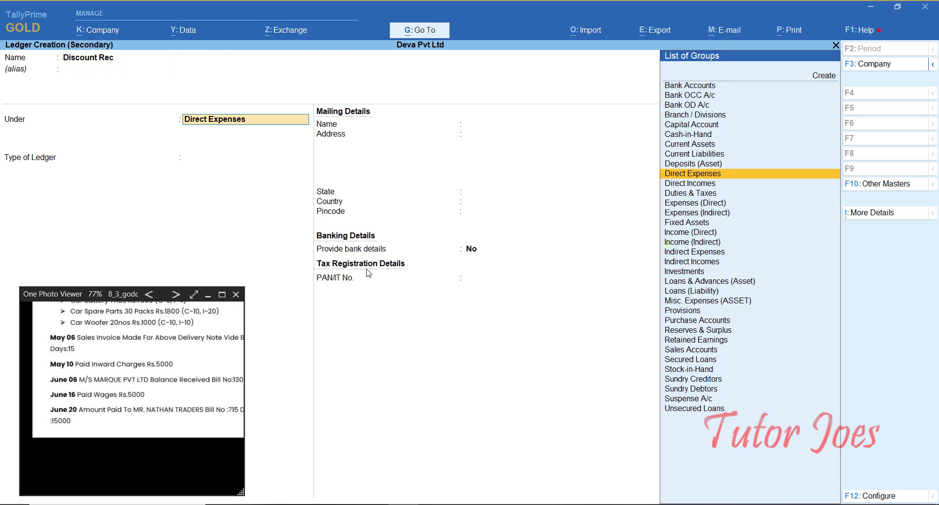
{"action": "type", "text": "in"}
{"action": "key", "text": "Down"}
{"action": "key", "text": "Up"}
{"action": "key", "text": "Return"}
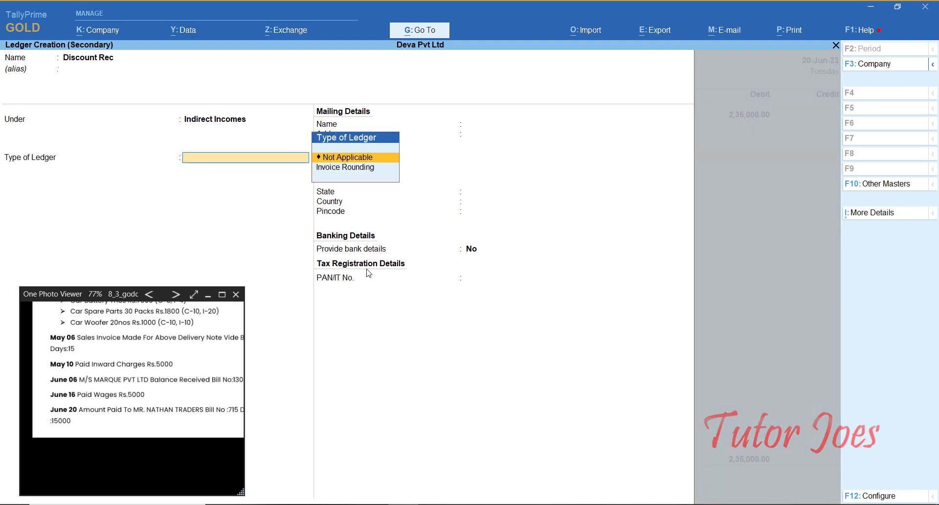
{"action": "key", "text": "Return"}
{"action": "key", "text": "Return"}
{"action": "key", "text": "Return"}
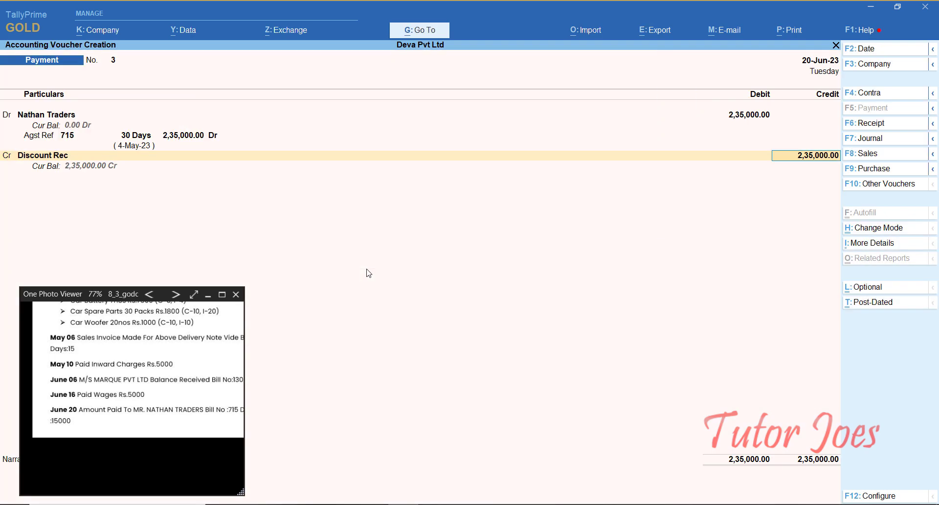
Credit Discount Rec 15,000 and Cash 2,20,000, then finish past Narration.
{"action": "type", "text": "5000"}
{"action": "key", "text": "Return"}
{"action": "key", "text": "Return"}
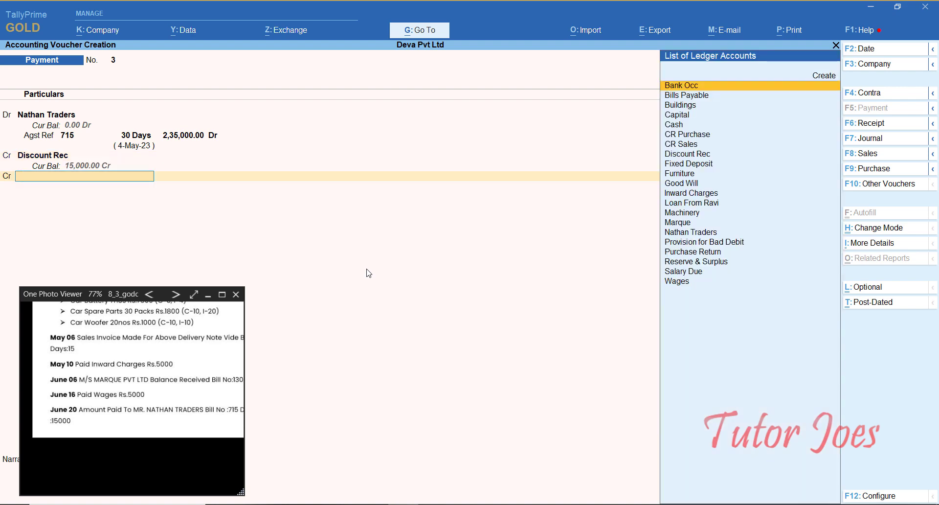
{"action": "type", "text": "Cas"}
{"action": "key", "text": "Return"}
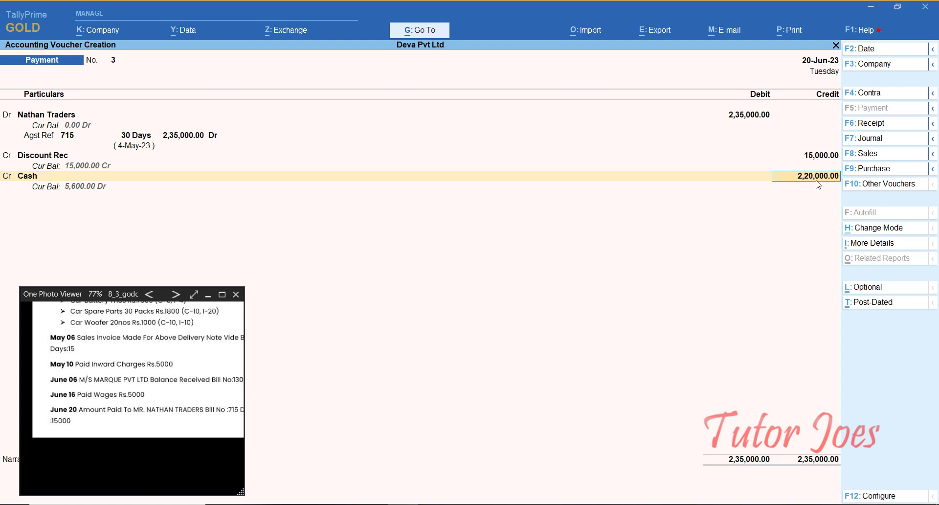
{"action": "key", "text": "Return"}
{"action": "key", "text": "Return"}
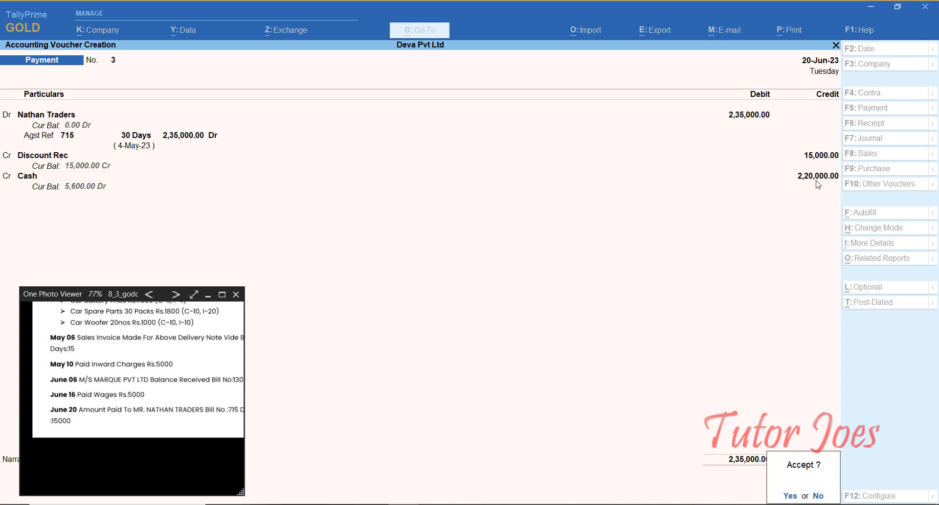
{"action": "key", "text": "Return"}
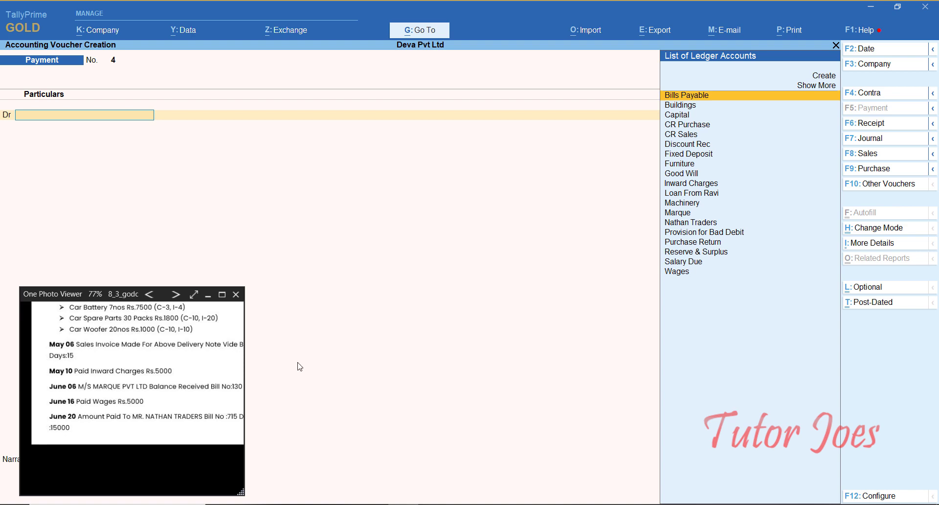
{"action": "left_click", "coordinate": [381, 502]}
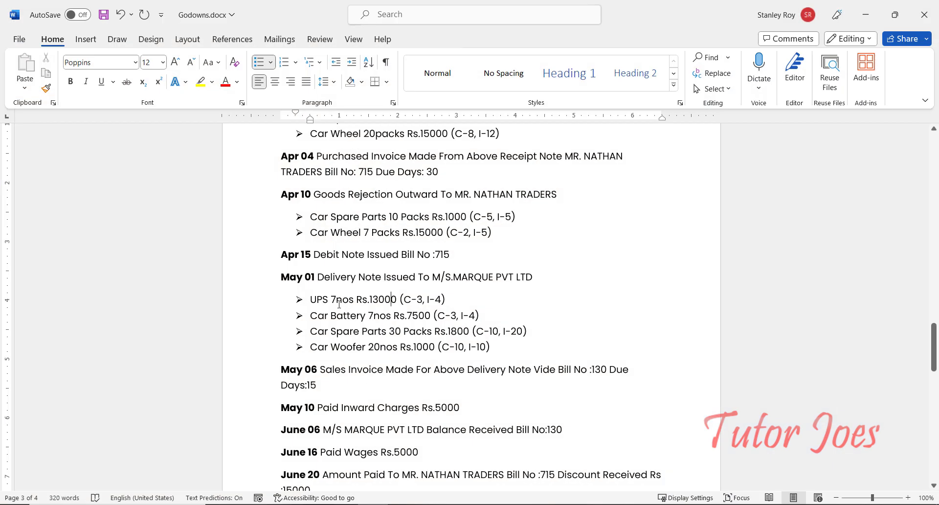
{"action": "scroll", "coordinate": [338, 303], "scroll_direction": "up", "scroll_amount": 3}
{"action": "scroll", "coordinate": [338, 303], "scroll_direction": "down", "scroll_amount": 3}
{"action": "scroll", "coordinate": [338, 303], "scroll_direction": "down", "scroll_amount": 3}
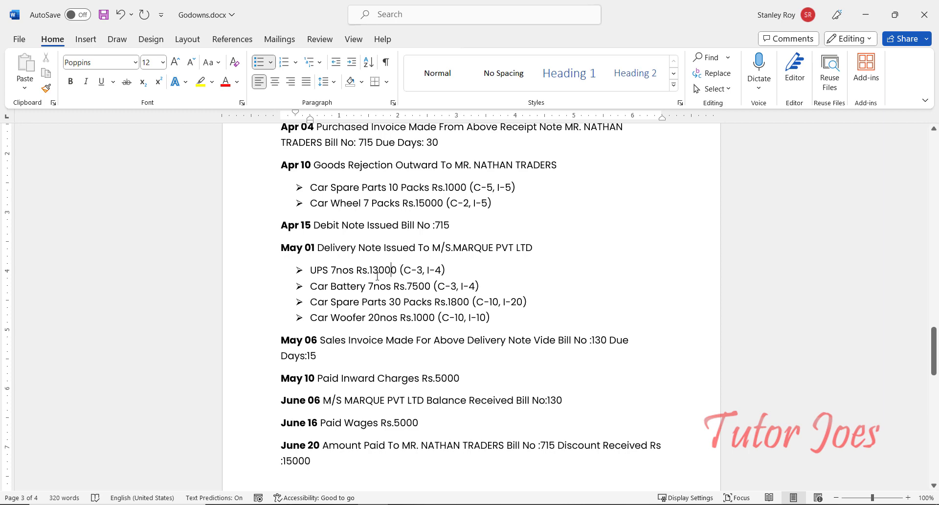
{"action": "left_click_drag", "start_coordinate": [369, 270], "coordinate": [403, 272]}
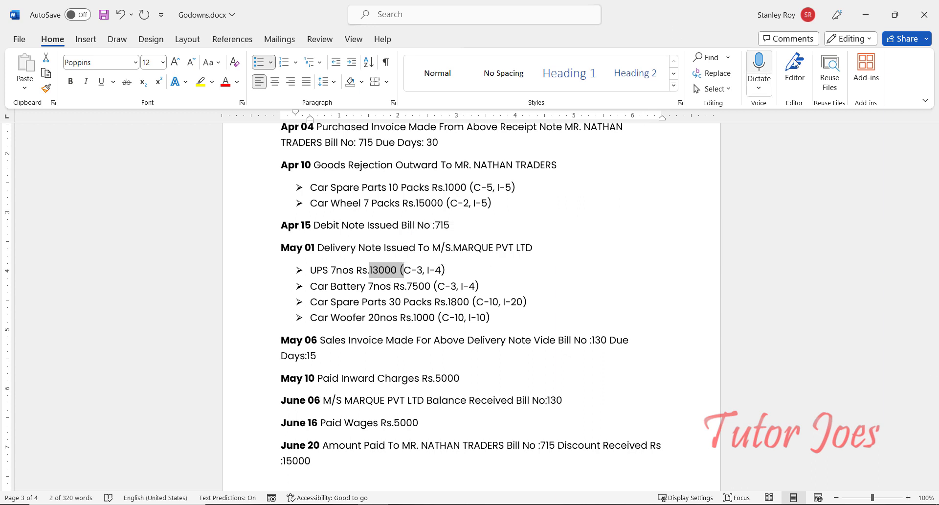
{"action": "left_click", "coordinate": [867, 16]}
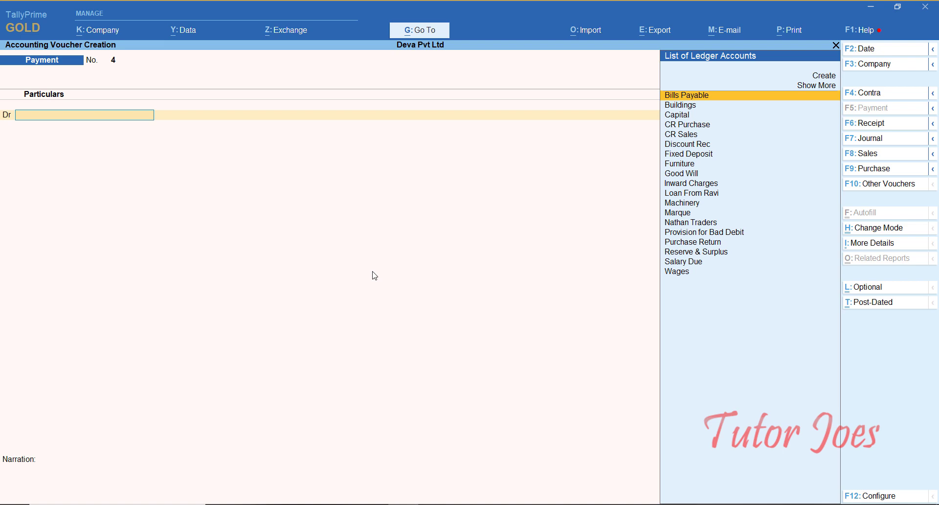
Open the Day Book for the period 1-4-2023 to 31-3-2024.
{"action": "key", "text": "Escape"}
{"action": "key", "text": "Return"}
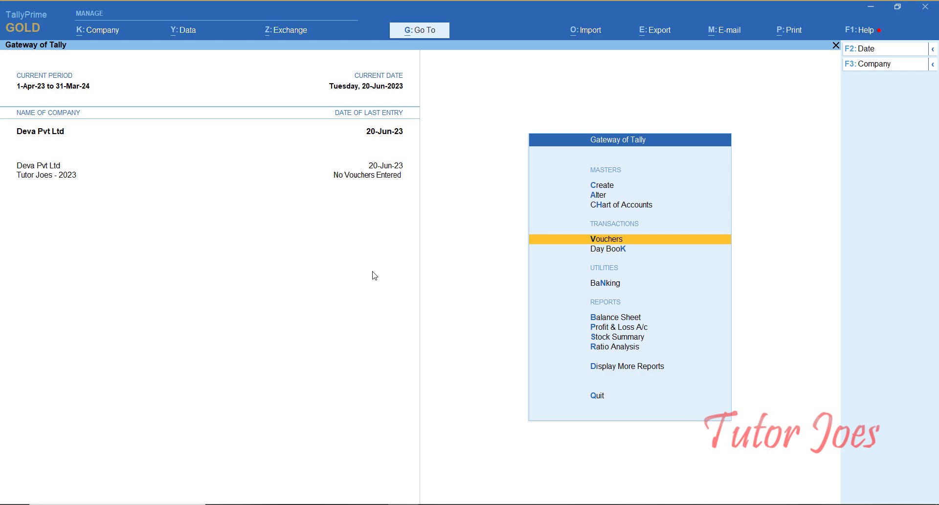
{"action": "key", "text": "Down"}
{"action": "key", "text": "Return"}
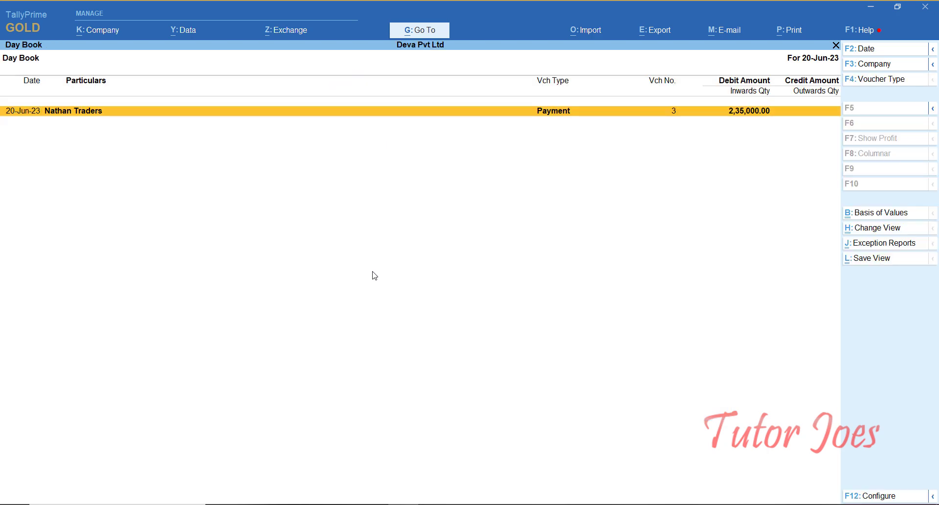
{"action": "key", "text": "alt+F2"}
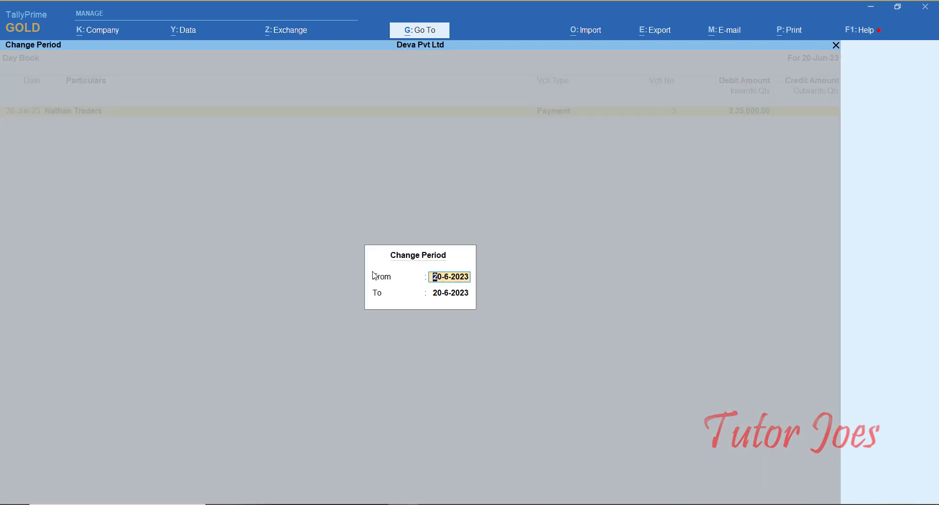
{"action": "type", "text": "1-4"}
{"action": "key", "text": "Return"}
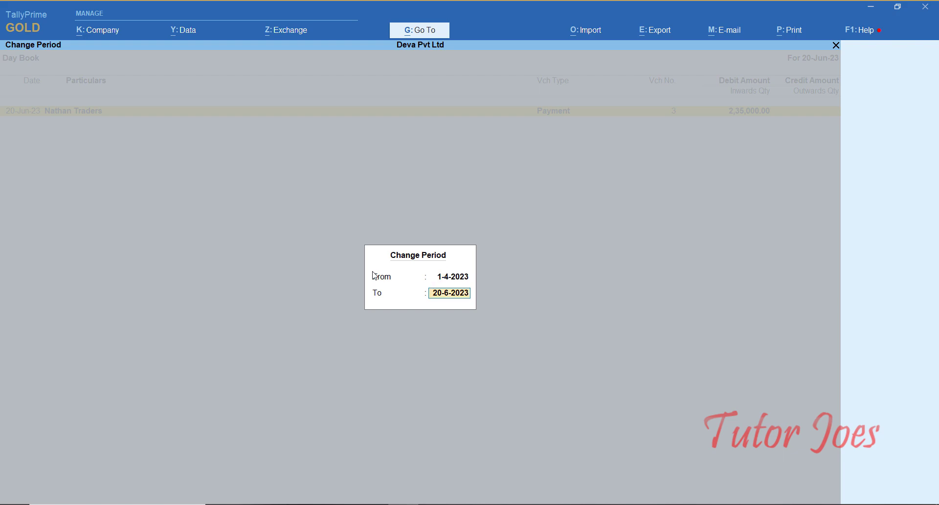
{"action": "type", "text": "31-3"}
{"action": "key", "text": "Return"}
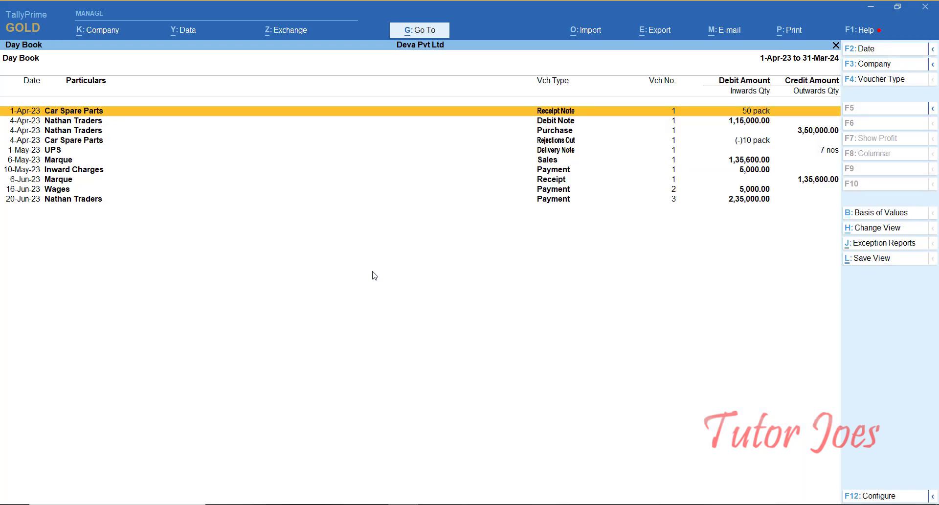
Change the 1-May-23 UPS delivery note rate to 13,000 and save it.
{"action": "key", "text": "Down"}
{"action": "key", "text": "Down"}
{"action": "key", "text": "Down"}
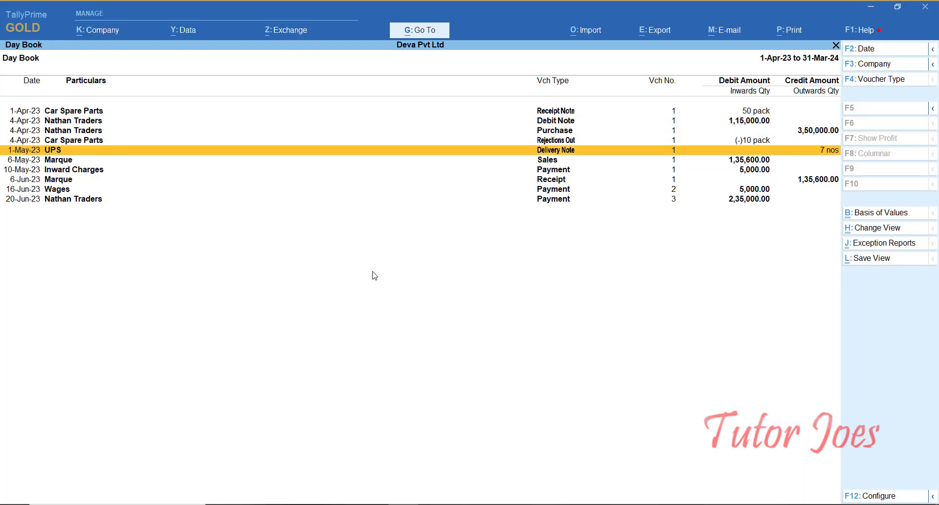
{"action": "key", "text": "Return"}
{"action": "key", "text": "Return"}
{"action": "key", "text": "Return"}
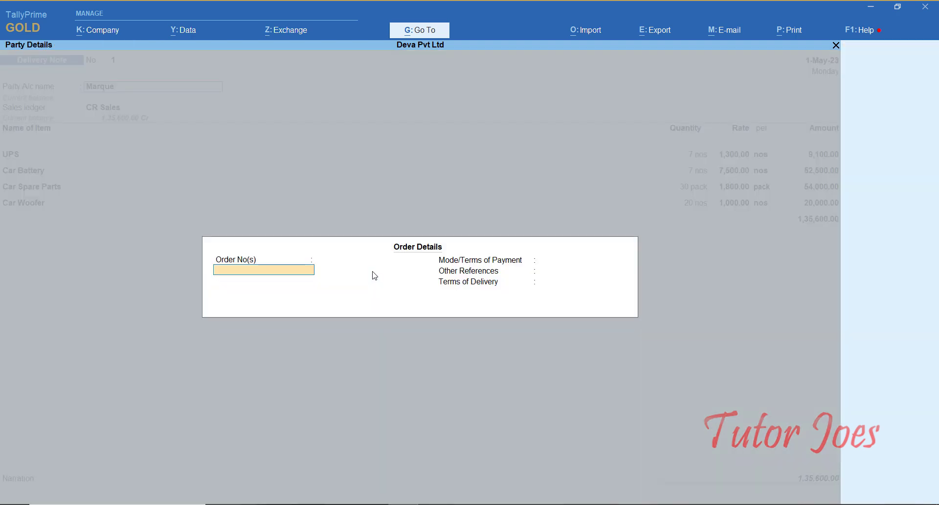
{"action": "key", "text": "Return"}
{"action": "key", "text": "Return"}
{"action": "key", "text": "Return"}
{"action": "key", "text": "Return"}
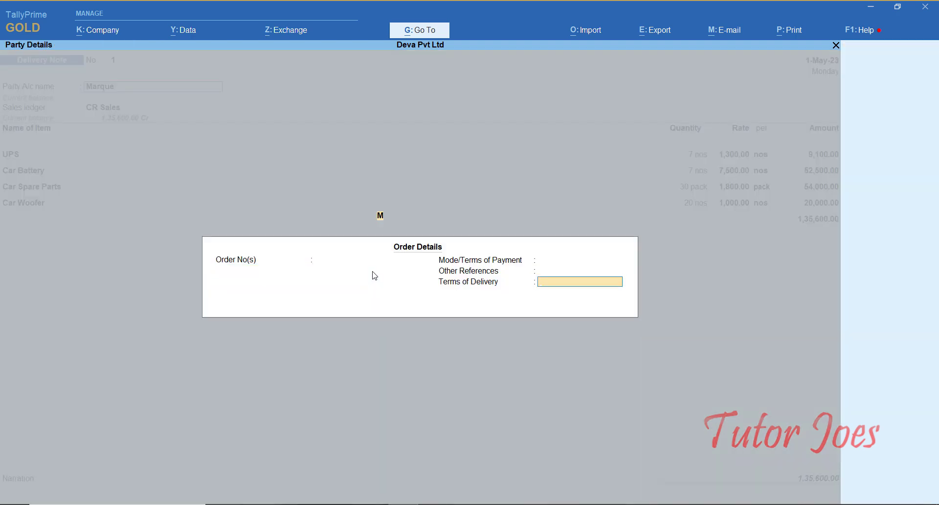
{"action": "key", "text": "ctrl+a"}
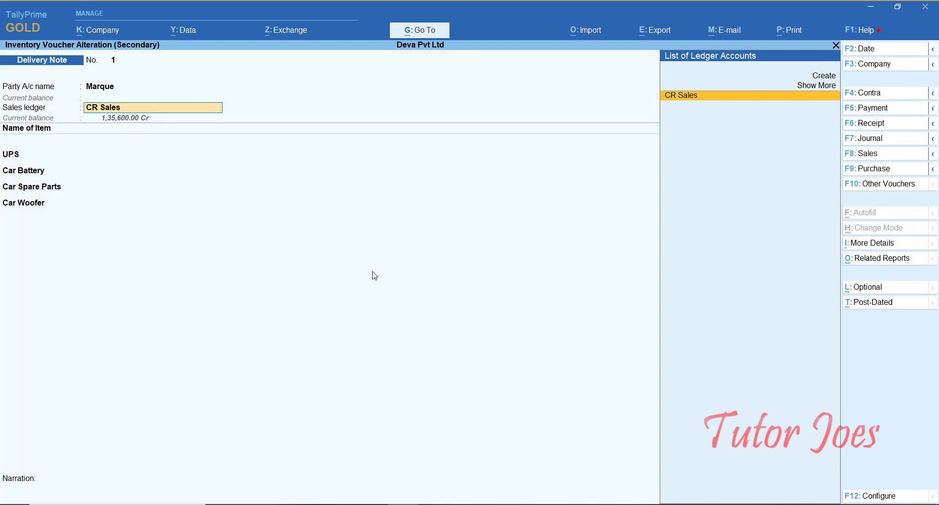
{"action": "key", "text": "Return"}
{"action": "key", "text": "Return"}
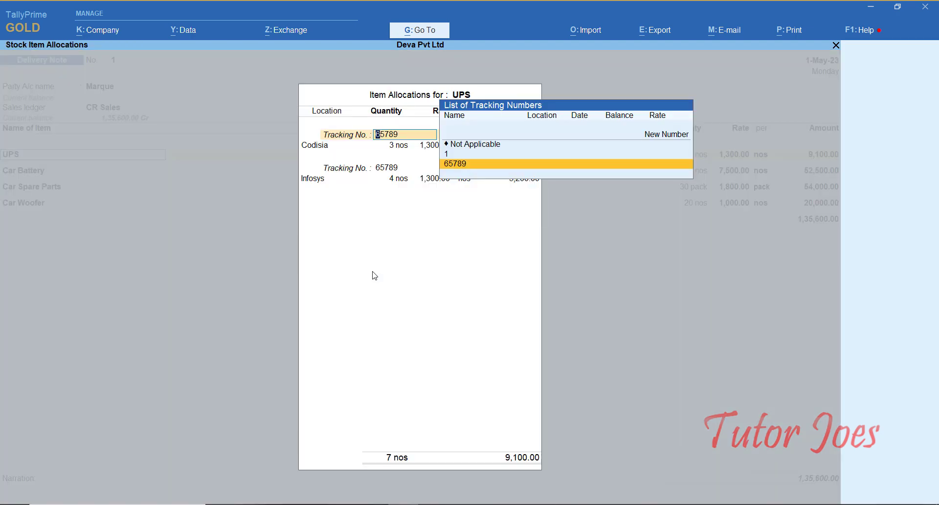
{"action": "key", "text": "Return"}
{"action": "key", "text": "Return"}
{"action": "key", "text": "Return"}
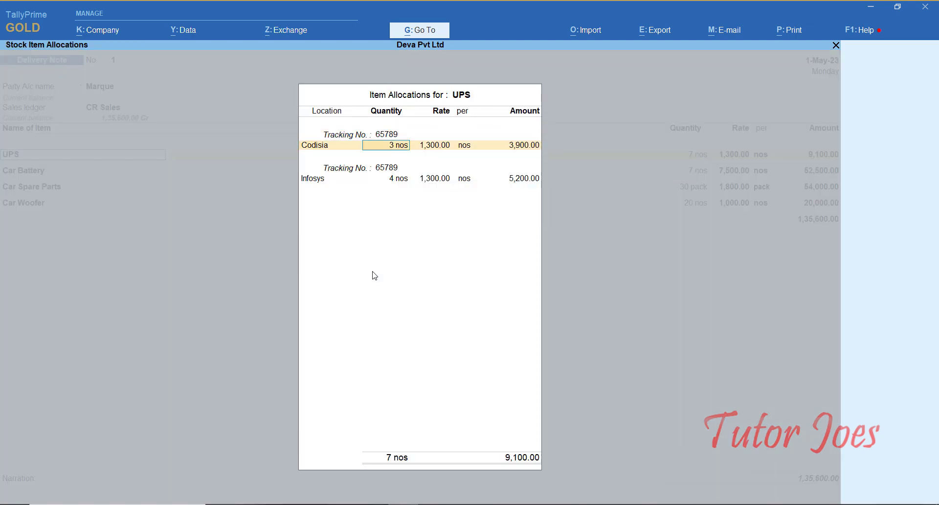
{"action": "type", "text": "13"}
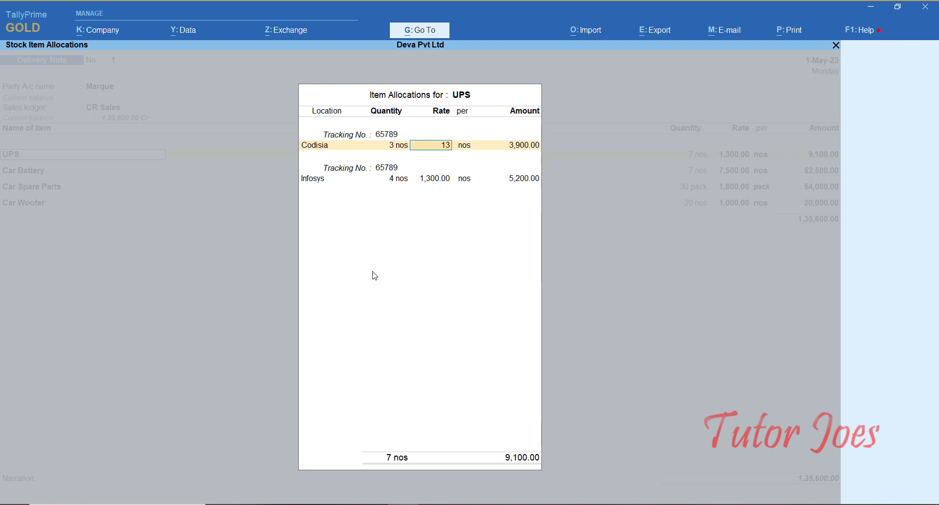
{"action": "type", "text": ",000"}
{"action": "key", "text": "Return"}
{"action": "key", "text": "Return"}
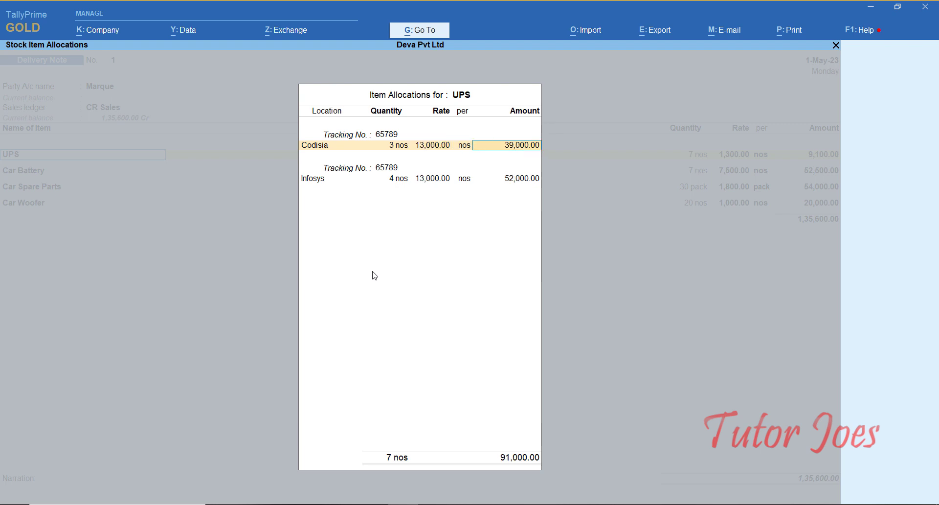
{"action": "key", "text": "Return"}
{"action": "key", "text": "Return"}
{"action": "key", "text": "Return"}
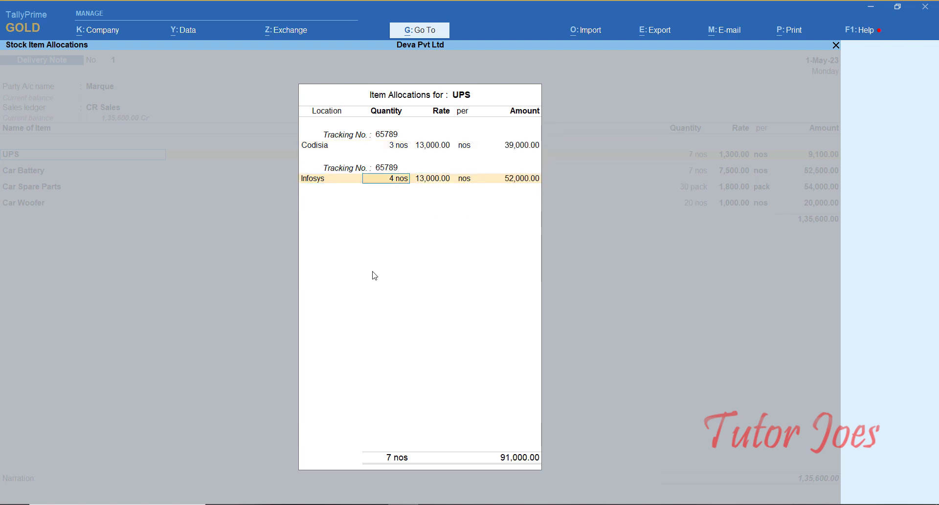
{"action": "key", "text": "Return"}
{"action": "key", "text": "Return"}
{"action": "key", "text": "Return"}
{"action": "key", "text": "Return"}
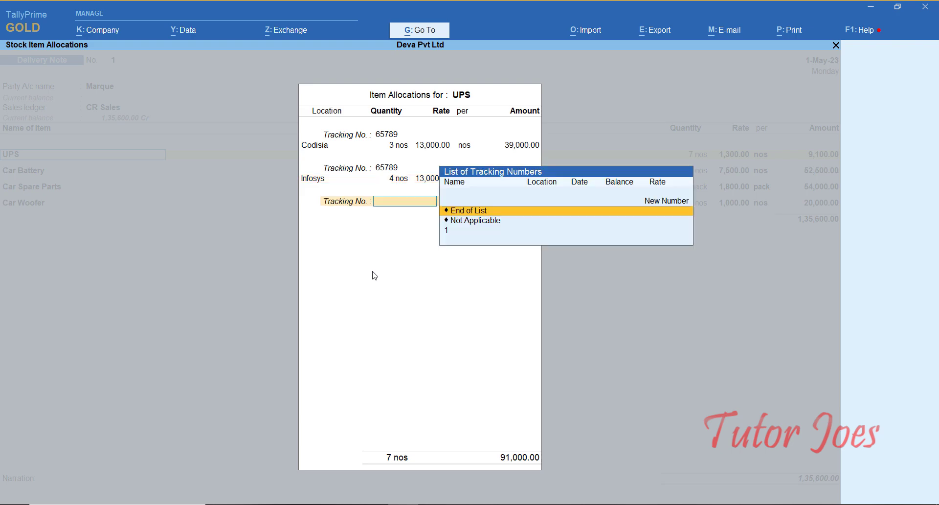
{"action": "key", "text": "Return"}
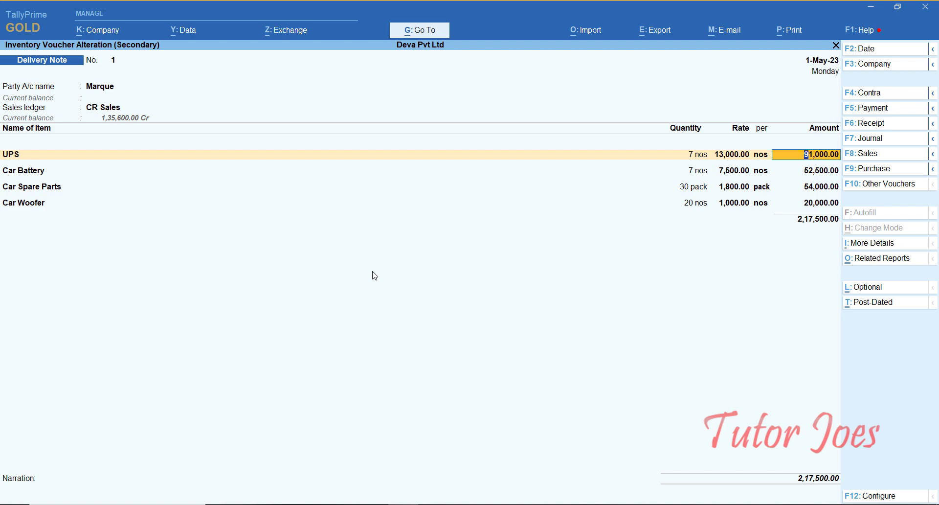
{"action": "key", "text": "ctrl"}
{"action": "key", "text": "ctrl+a"}
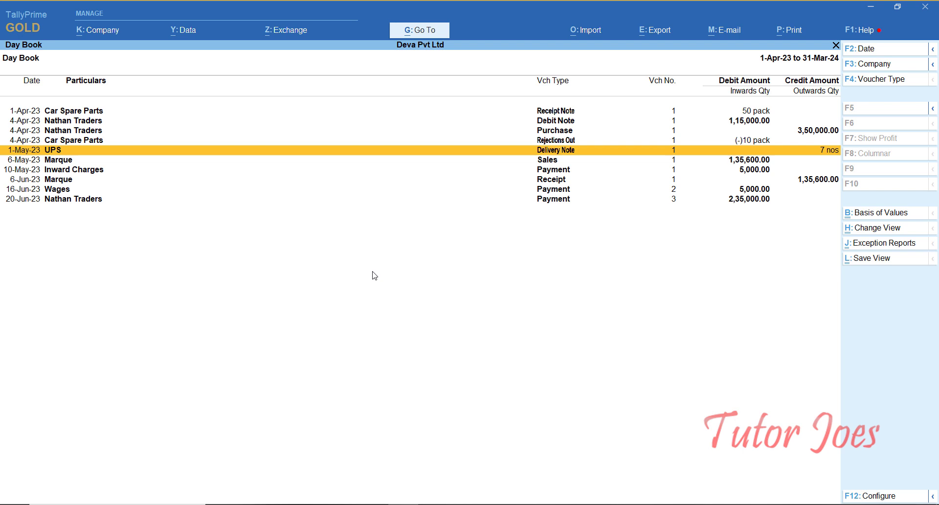
Open the 6-May-23 Marque sales voucher's UPS item allocations, keeping the dispatch details unchanged.
{"action": "key", "text": "Down"}
{"action": "key", "text": "Return"}
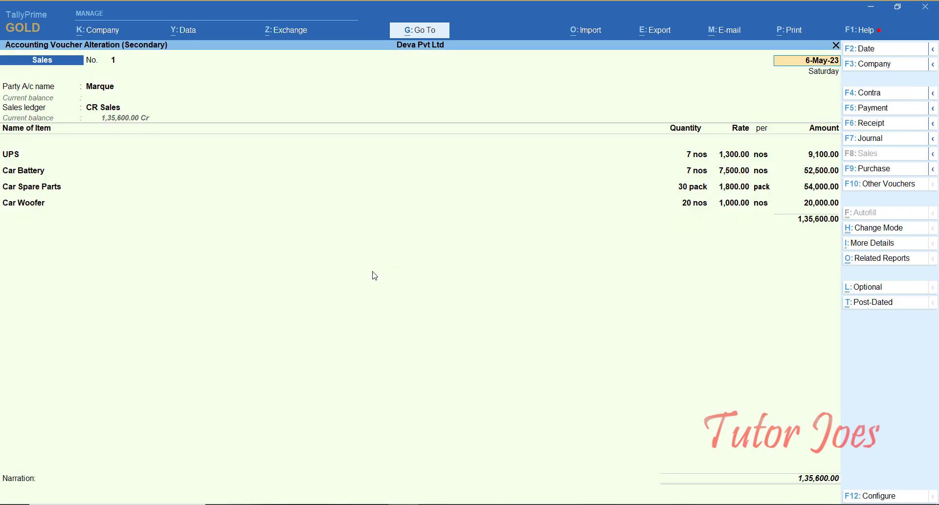
{"action": "key", "text": "Return"}
{"action": "key", "text": "Return"}
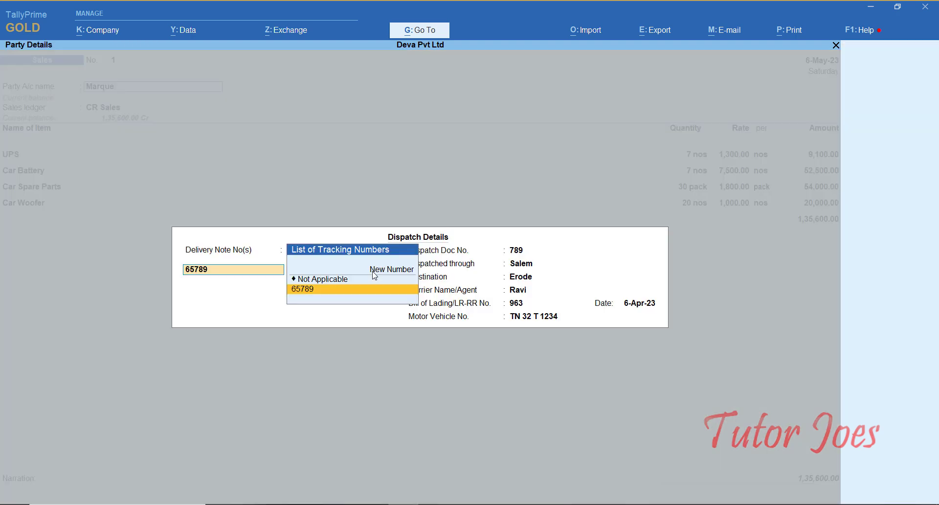
{"action": "key", "text": "Return"}
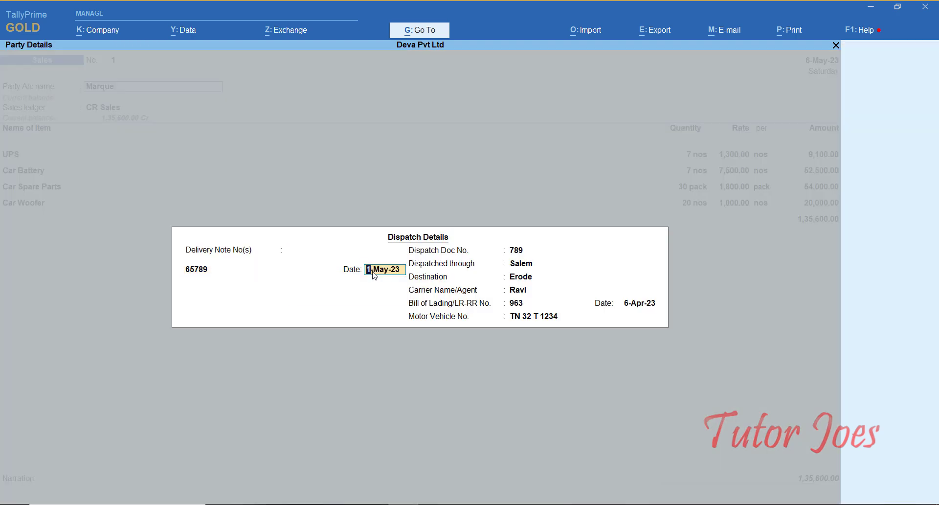
{"action": "key", "text": "Return"}
{"action": "key", "text": "Return"}
{"action": "key", "text": "Return"}
{"action": "key", "text": "Return"}
{"action": "key", "text": "Return"}
{"action": "key", "text": "Return"}
{"action": "key", "text": "Return"}
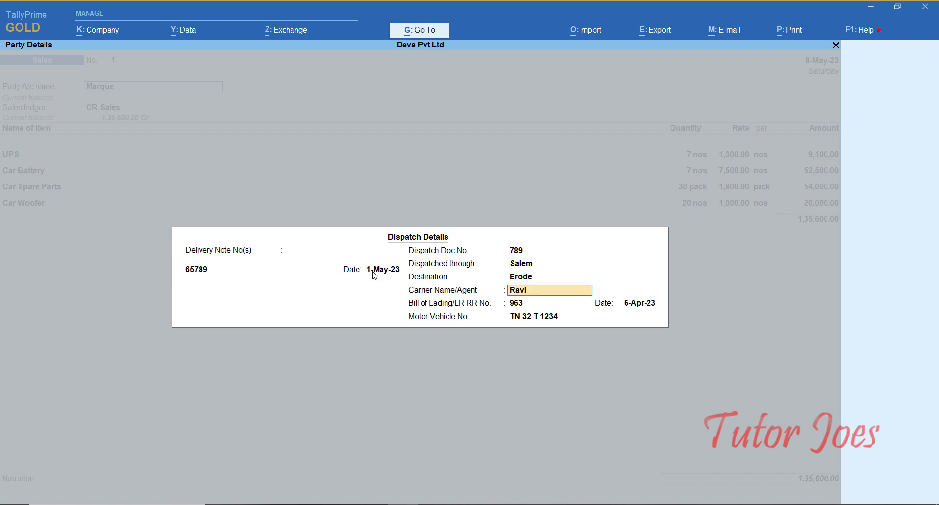
{"action": "key", "text": "Return"}
{"action": "key", "text": "Return"}
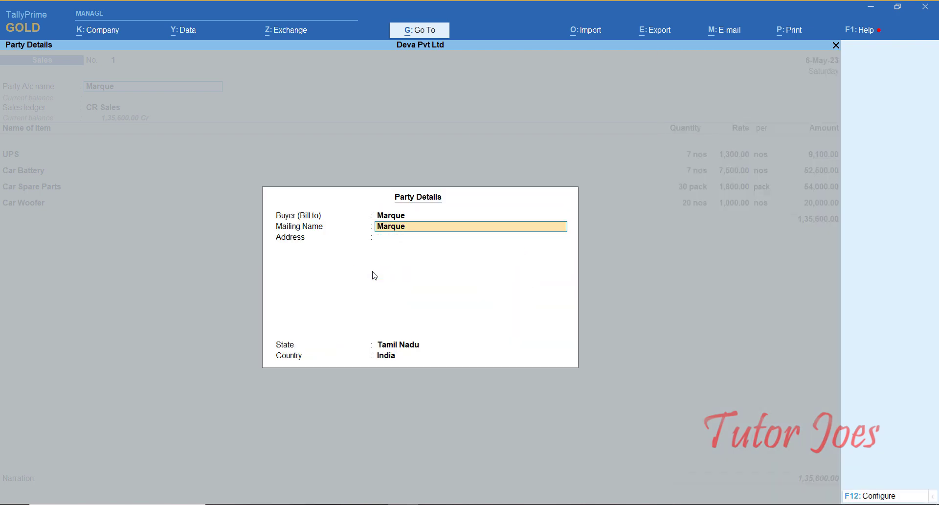
{"action": "key", "text": "Return"}
{"action": "key", "text": "Return"}
{"action": "key", "text": "Return"}
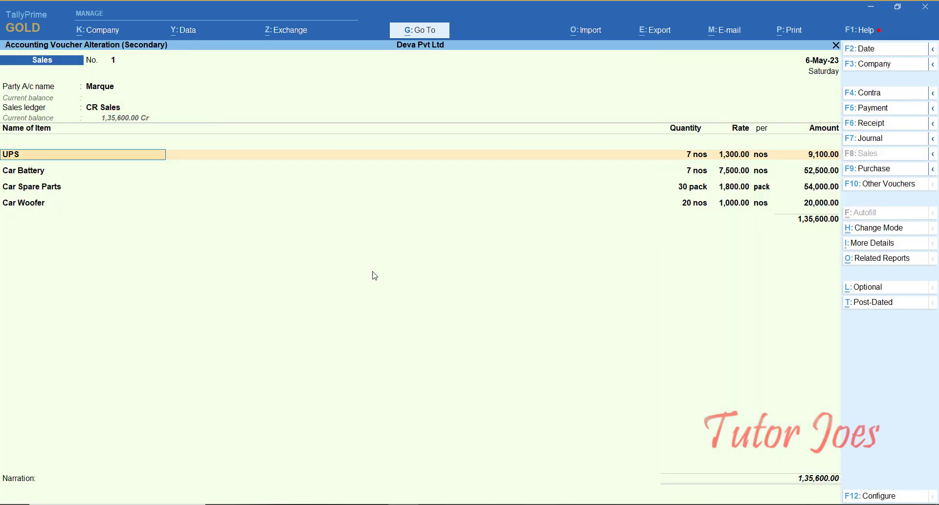
{"action": "key", "text": "Return"}
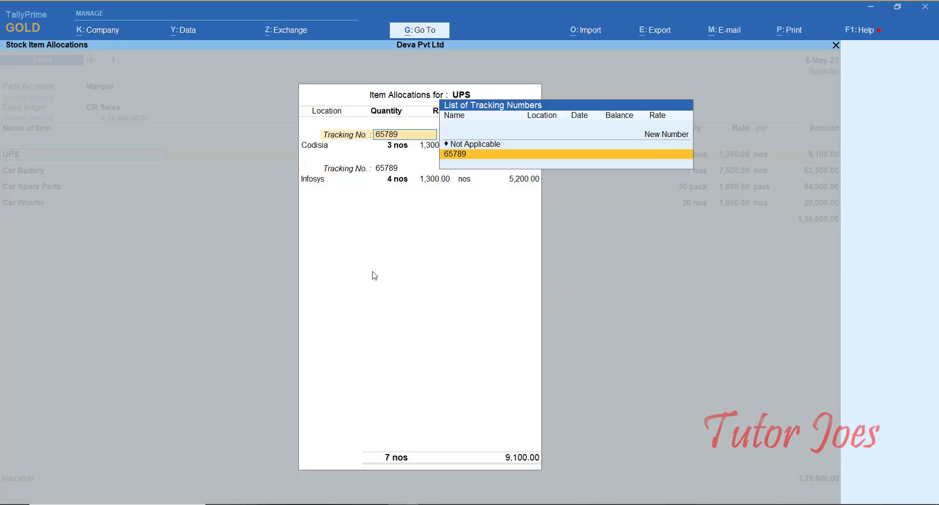
{"action": "key", "text": "Return"}
{"action": "key", "text": "Return"}
{"action": "key", "text": "Return"}
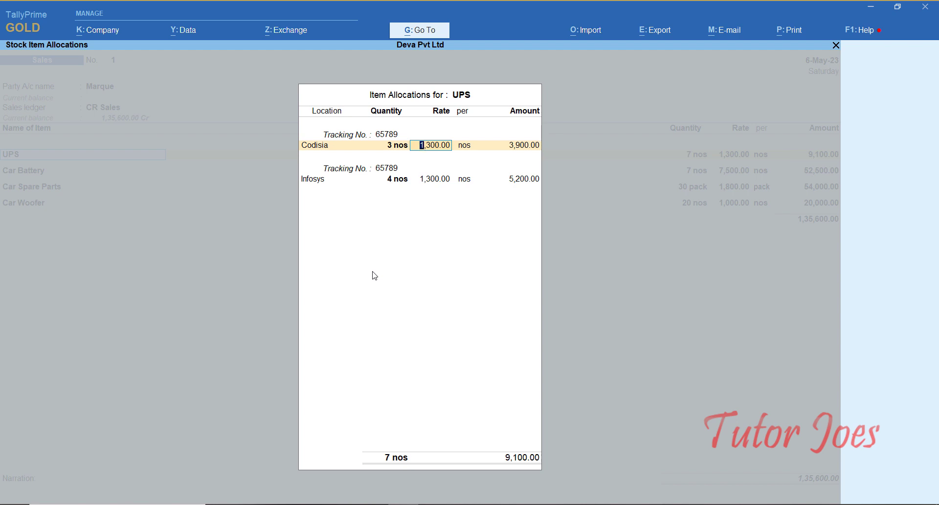
Set the UPS rate to 13,000 for Codisia and Infosys and save the voucher.
{"action": "type", "text": "13000"}
{"action": "key", "text": "Return"}
{"action": "key", "text": "Return"}
{"action": "key", "text": "Return"}
{"action": "key", "text": "Return"}
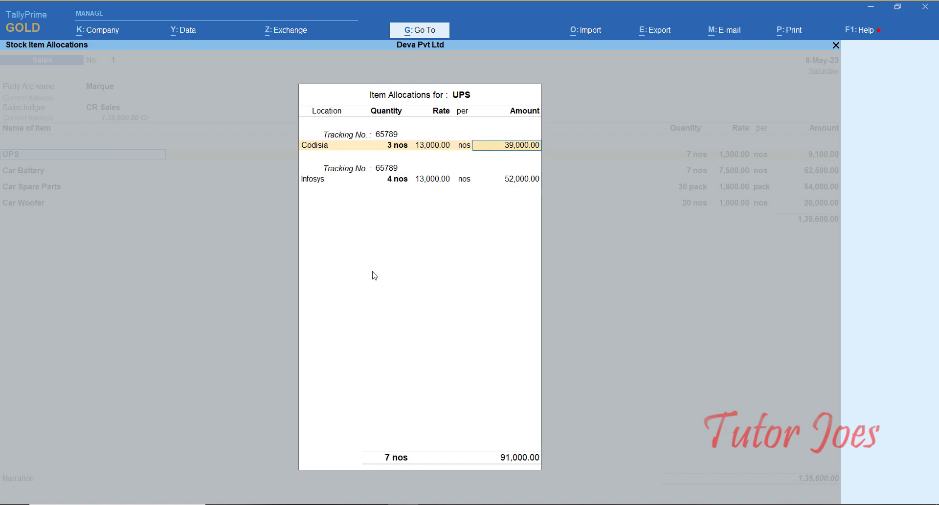
{"action": "key", "text": "Return"}
{"action": "key", "text": "Return"}
{"action": "key", "text": "Return"}
{"action": "key", "text": "Return"}
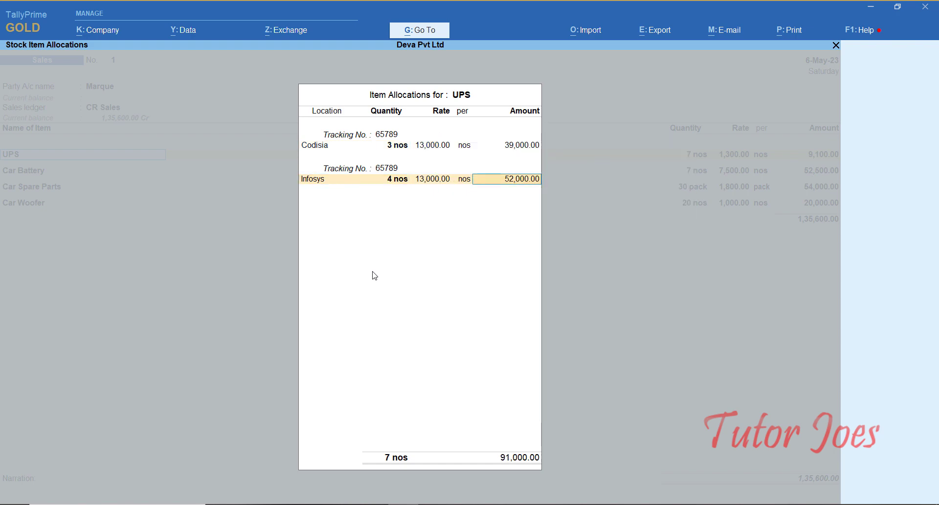
{"action": "key", "text": "Return"}
{"action": "key", "text": "Return"}
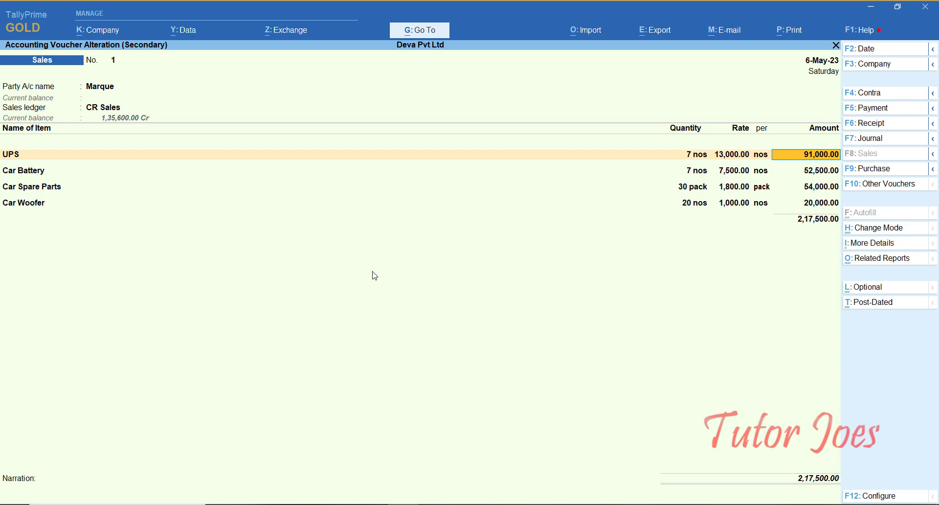
{"action": "key", "text": "ctrl"}
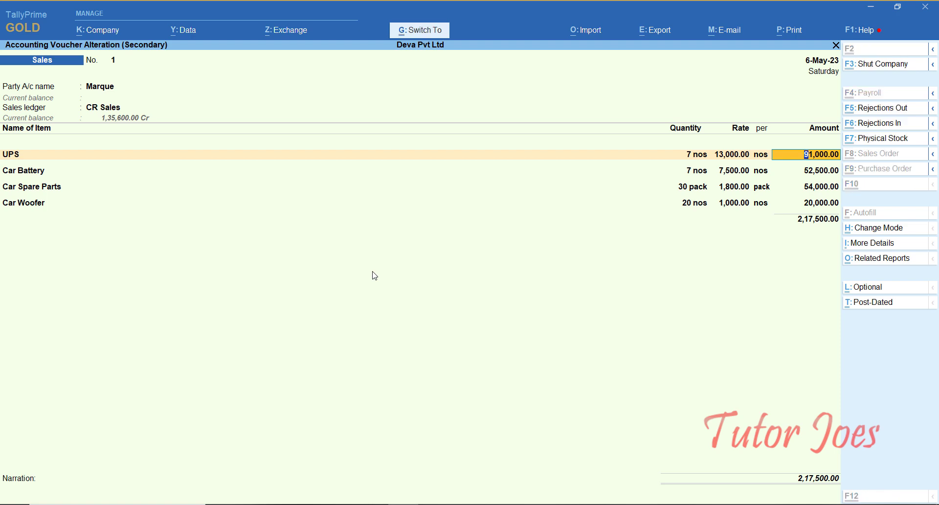
{"action": "key", "text": "ctrl+a"}
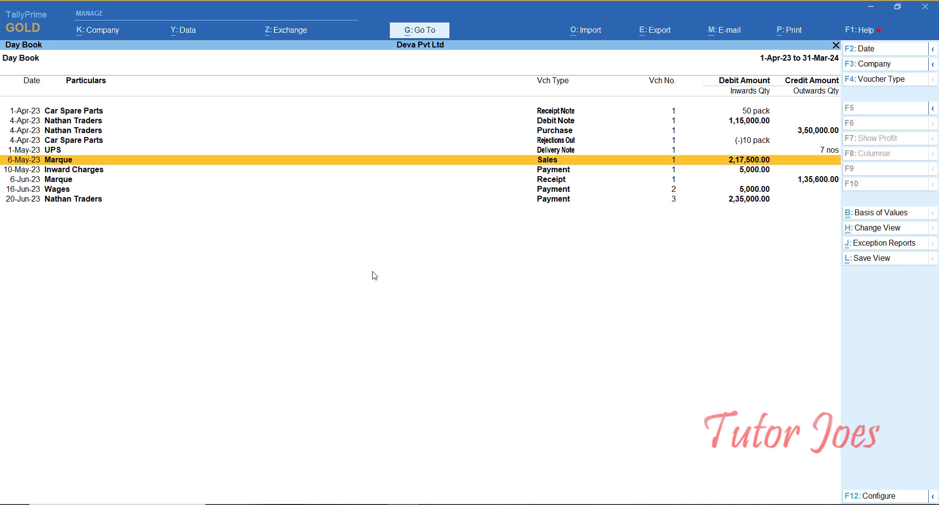
Open Marque's receipt from the Day Book, then quit that first edit without saving.
{"action": "key", "text": "Down"}
{"action": "key", "text": "Down"}
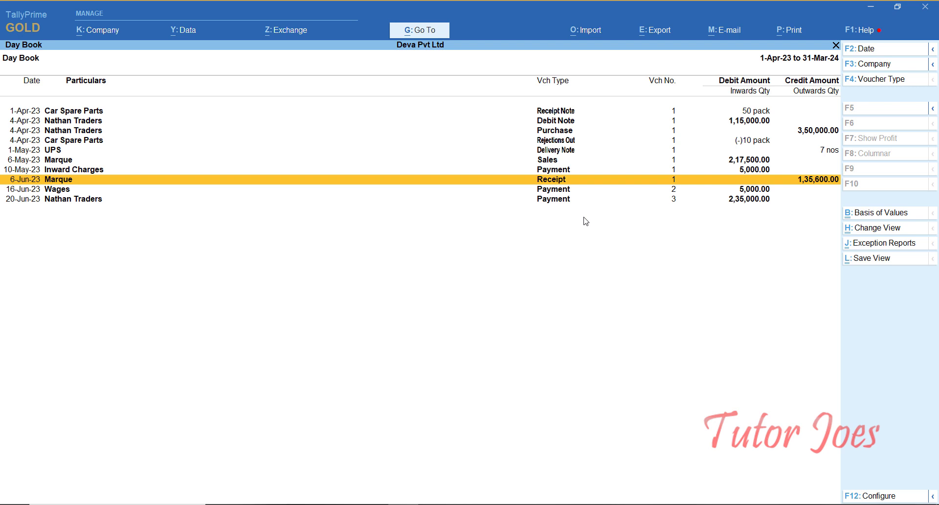
{"action": "key", "text": "Return"}
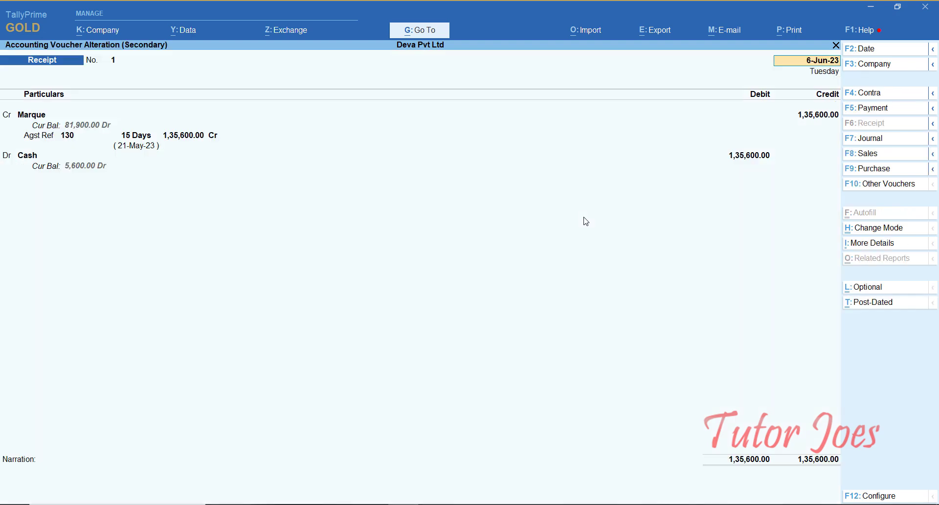
{"action": "key", "text": "Return"}
{"action": "key", "text": "Return"}
{"action": "key", "text": "Return"}
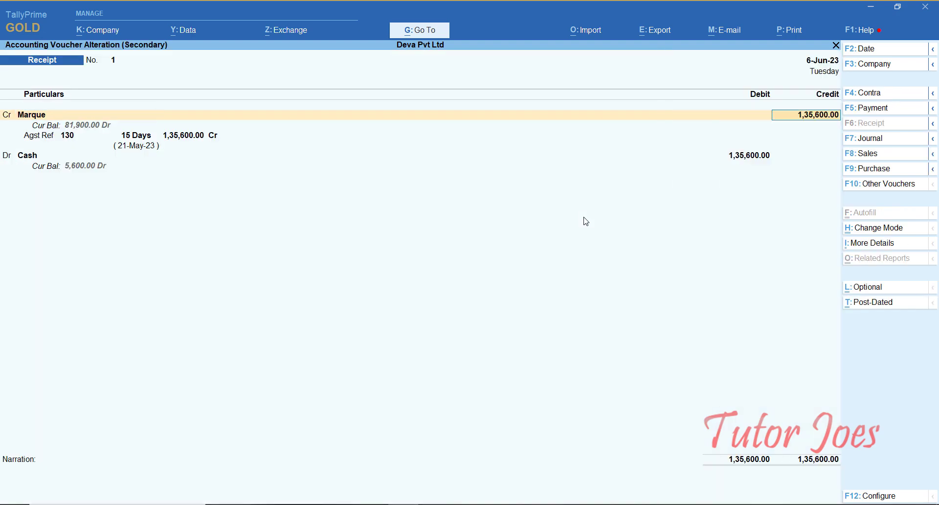
{"action": "key", "text": "Return"}
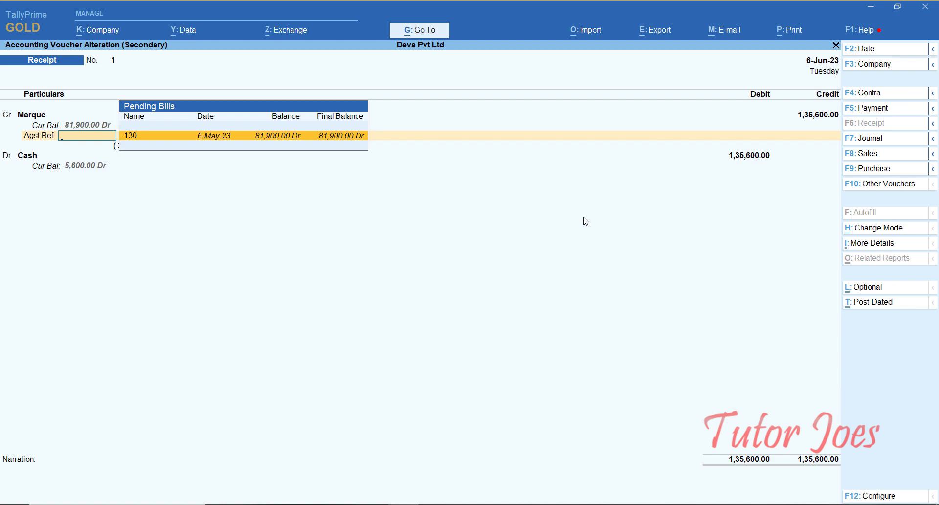
{"action": "key", "text": "Escape"}
{"action": "key", "text": "y"}
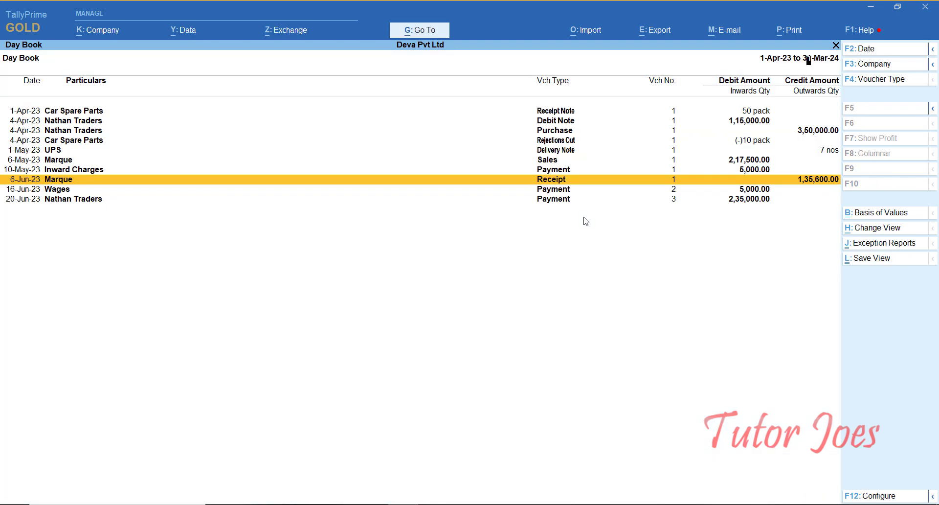
Reopen the receipt and set the Marque credit and bill 130 amount to 2,17,500.
{"action": "key", "text": "Return"}
{"action": "key", "text": "Return"}
{"action": "key", "text": "Return"}
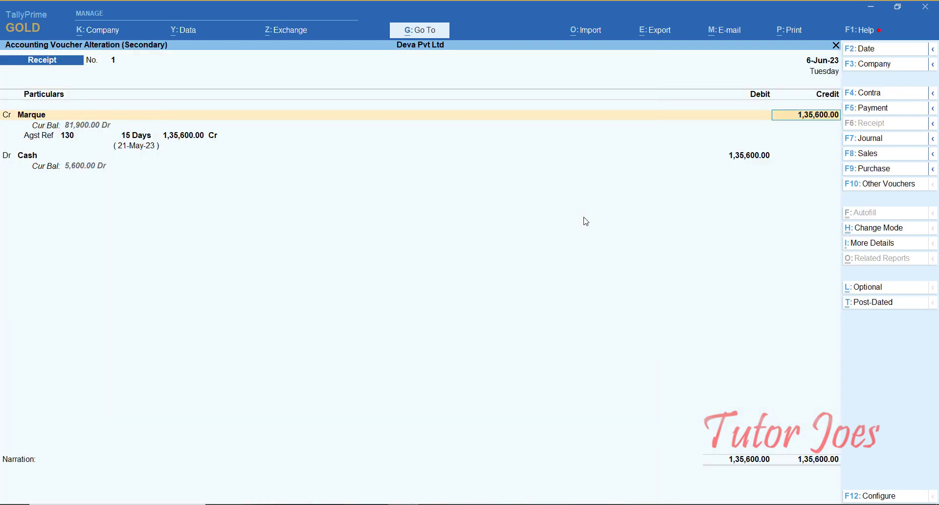
{"action": "type", "text": "217500"}
{"action": "key", "text": "Return"}
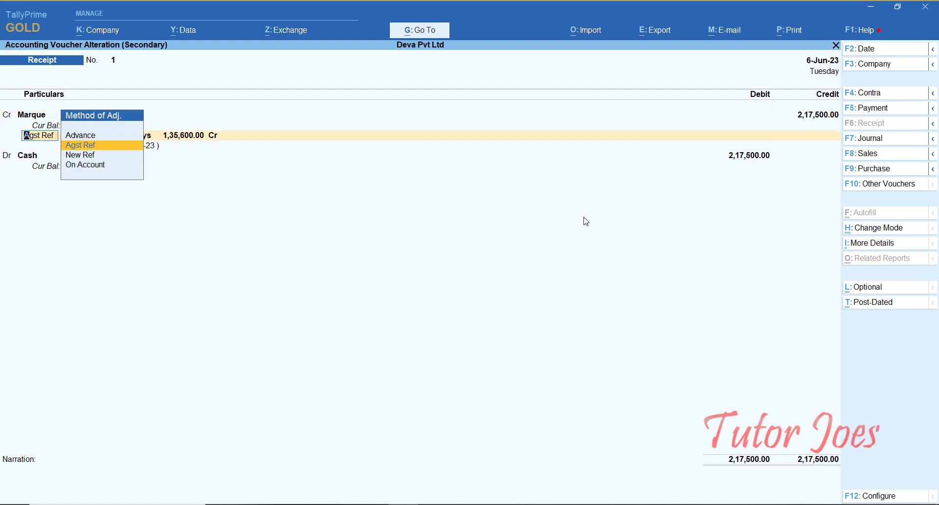
{"action": "key", "text": "Return"}
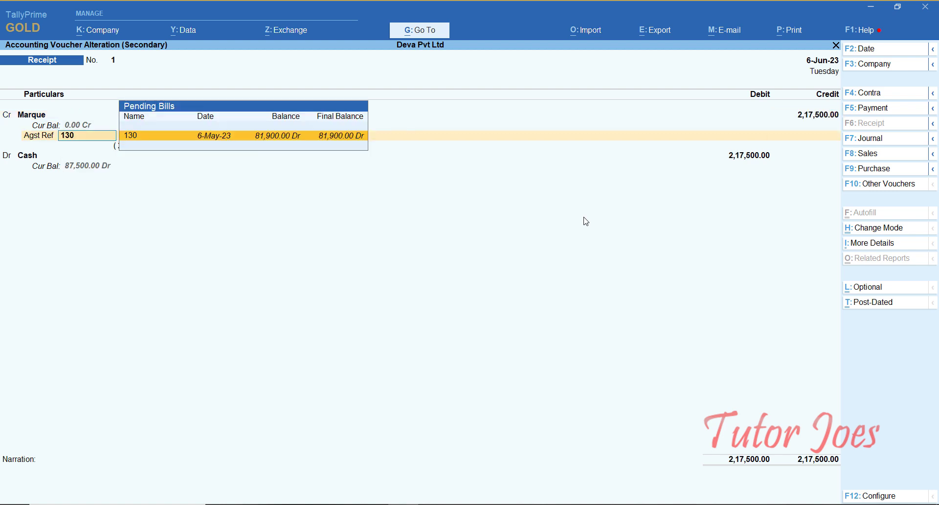
{"action": "key", "text": "Return"}
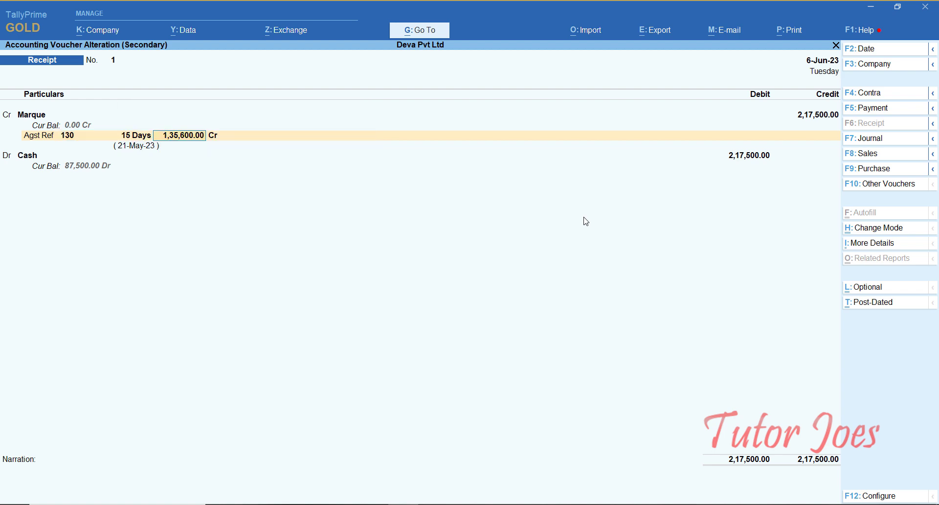
{"action": "type", "text": "2,17,5"}
{"action": "type", "text": "00"}
{"action": "key", "text": "Return"}
Save the corrected receipt voucher and return to the Gateway of Tally.
{"action": "key", "text": "Return"}
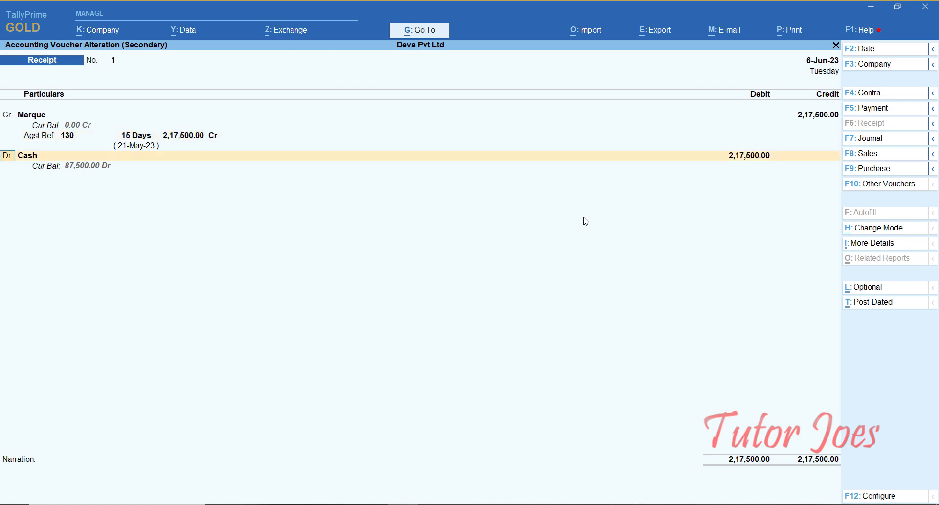
{"action": "key", "text": "Return"}
{"action": "key", "text": "Return"}
{"action": "key", "text": "Return"}
{"action": "key", "text": "Return"}
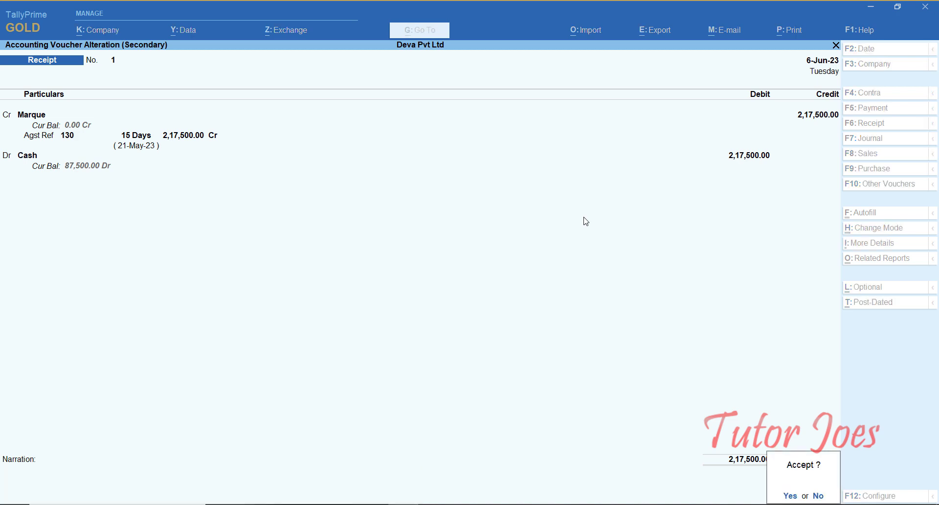
{"action": "key", "text": "y"}
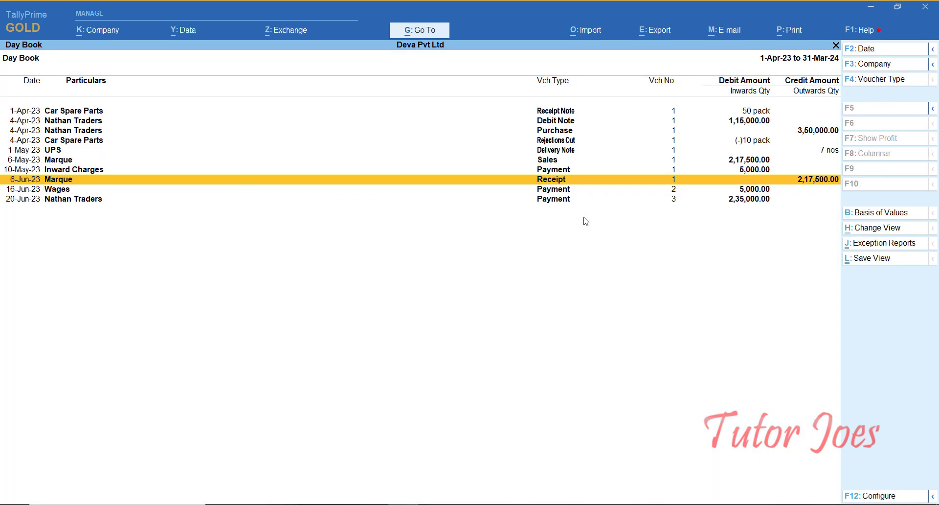
{"action": "key", "text": "Escape"}
{"action": "key", "text": "Down"}
{"action": "key", "text": "Down"}
{"action": "key", "text": "Down"}
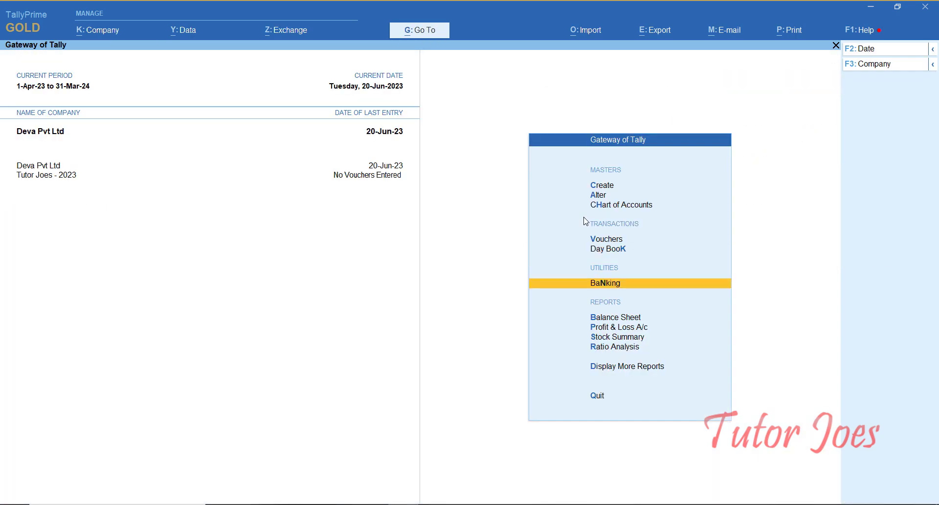
{"action": "key", "text": "Return"}
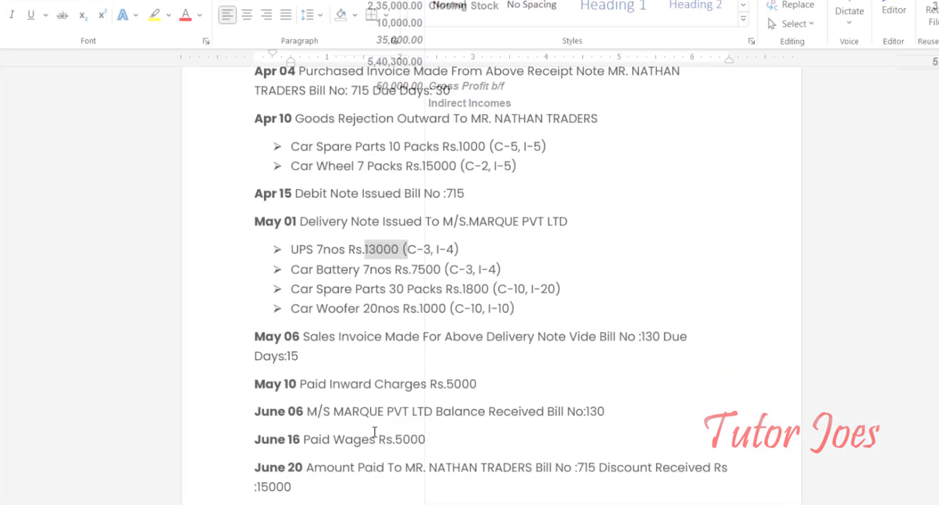
{"action": "scroll", "coordinate": [382, 333], "scroll_direction": "down", "scroll_amount": 10}
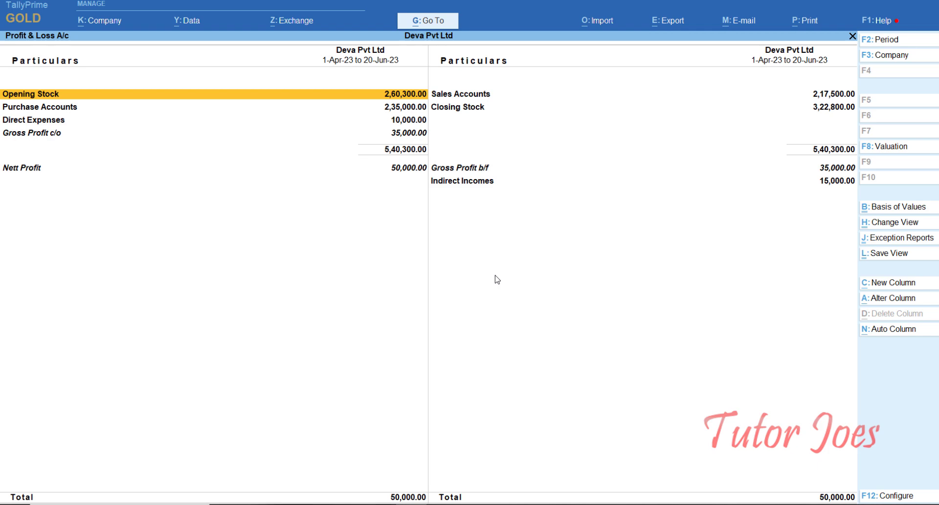
{"action": "key", "text": "Right"}
{"action": "key", "text": "Escape"}
Open the Balance Sheet, totalling 5,70,000 on both sides, and bring up the Word task sheet.
{"action": "key", "text": "Up"}
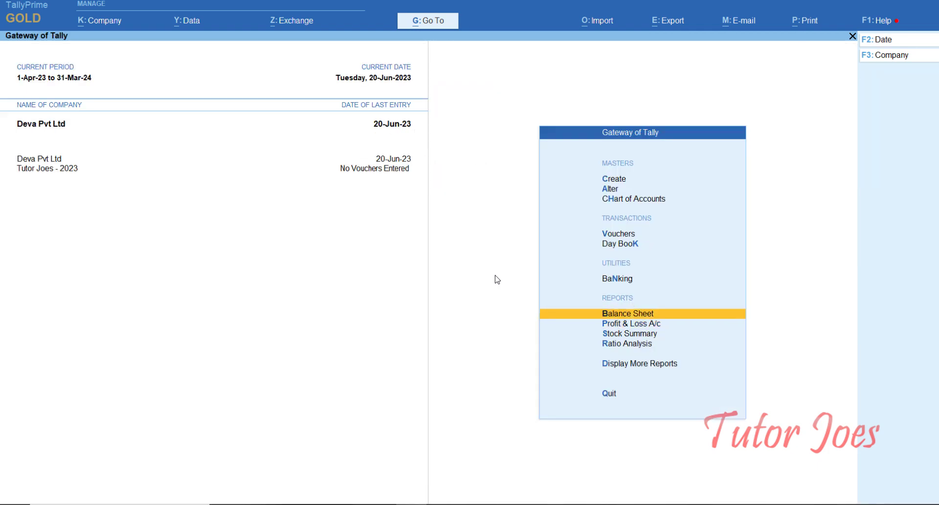
{"action": "key", "text": "Return"}
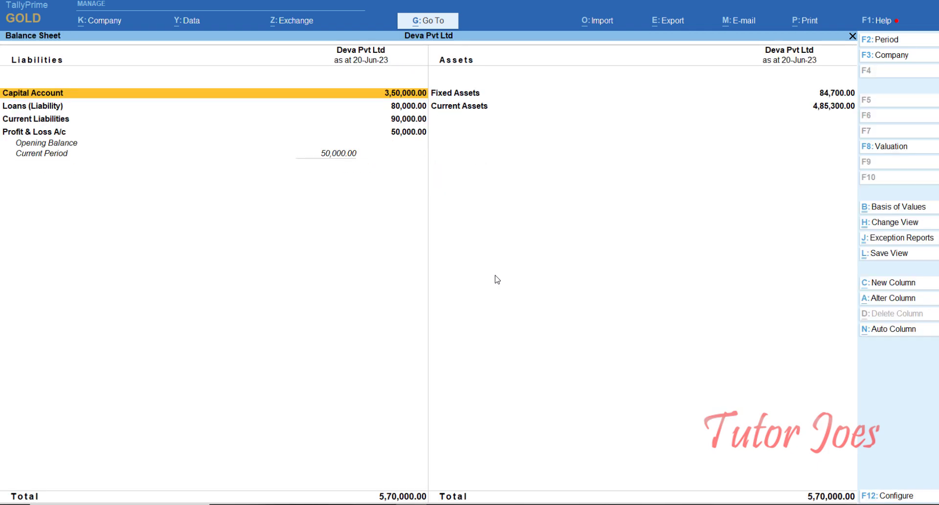
{"action": "left_click", "coordinate": [403, 501]}
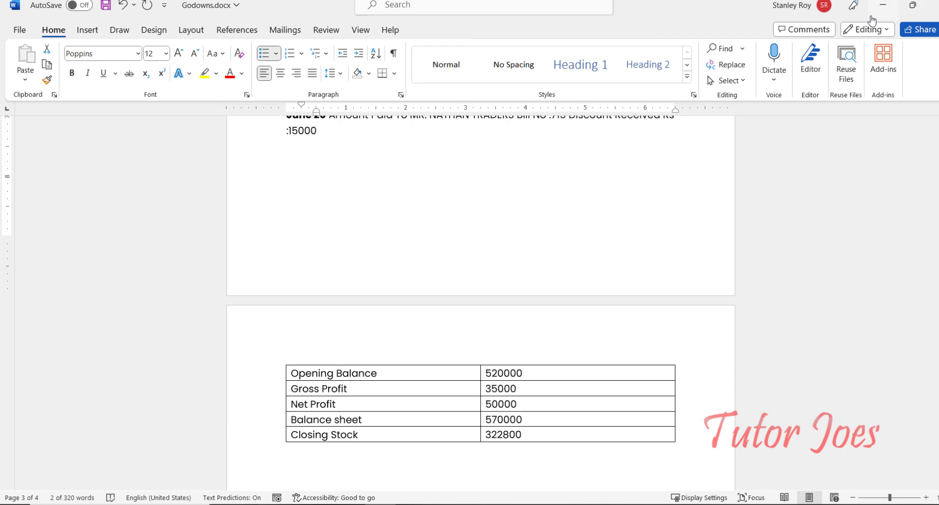
Minimize the Word task sheet to show TallyPrime's 5,70,000 Balance Sheet again.
{"action": "left_click", "coordinate": [883, 6]}
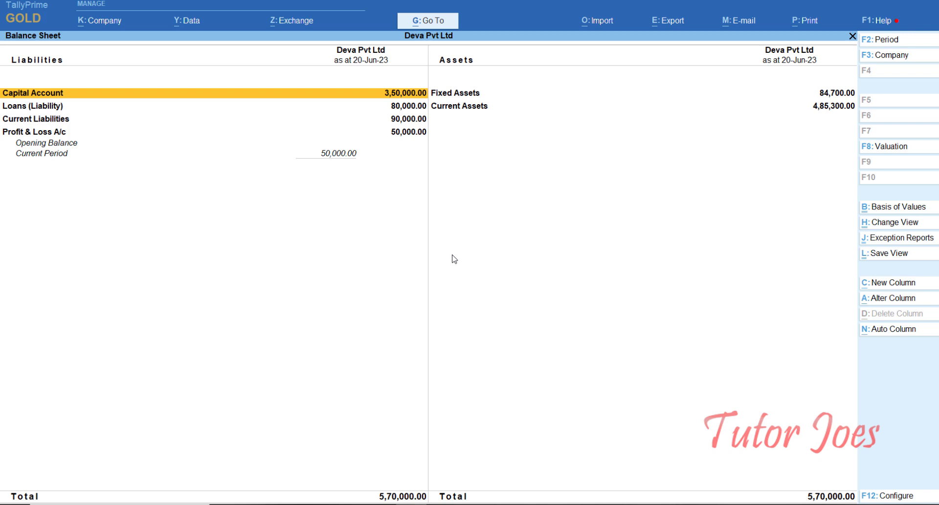
Open the Inventory Books Locations summary for Codisia, showing 1,44,800 stock in hand.
{"action": "key", "text": "Escape"}
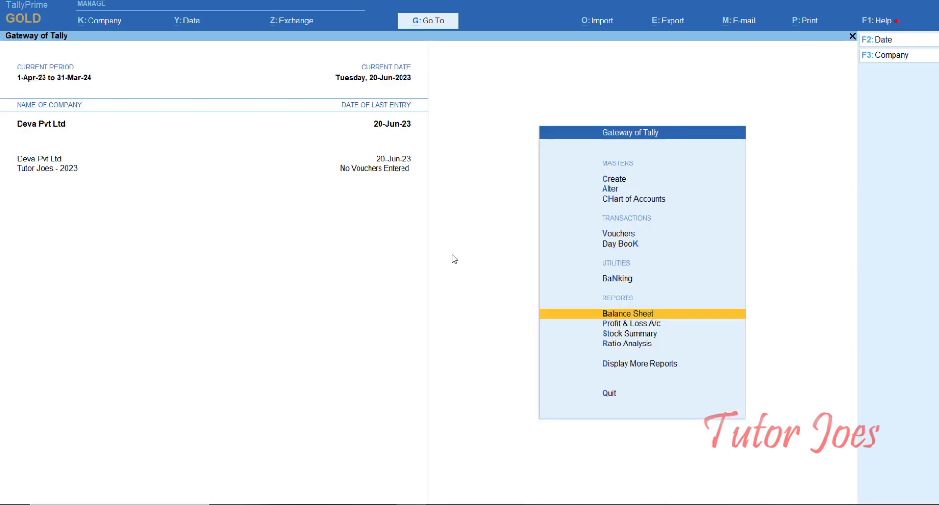
{"action": "key", "text": "Down"}
{"action": "key", "text": "Down"}
{"action": "key", "text": "Down"}
{"action": "key", "text": "Down"}
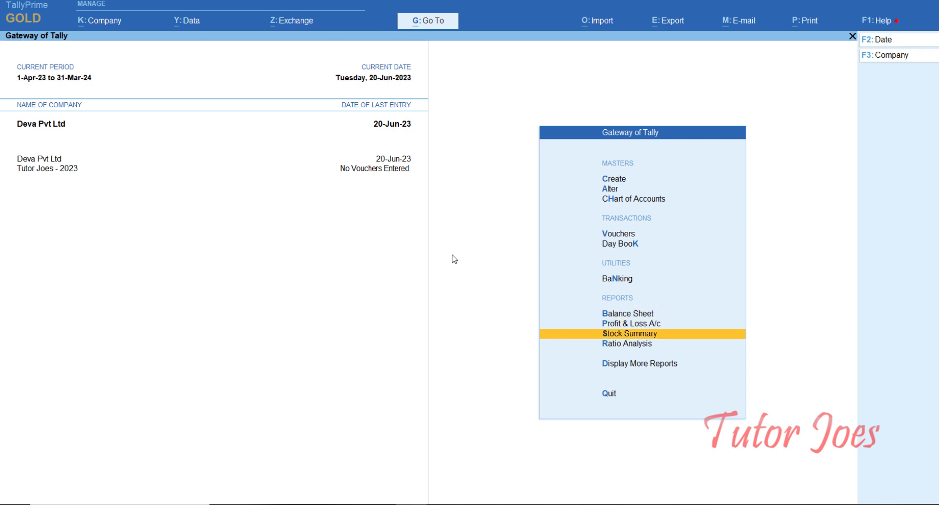
{"action": "key", "text": "Return"}
{"action": "key", "text": "Down"}
{"action": "key", "text": "Down"}
{"action": "key", "text": "Down"}
{"action": "key", "text": "Down"}
{"action": "key", "text": "Down"}
{"action": "key", "text": "Down"}
{"action": "key", "text": "Down"}
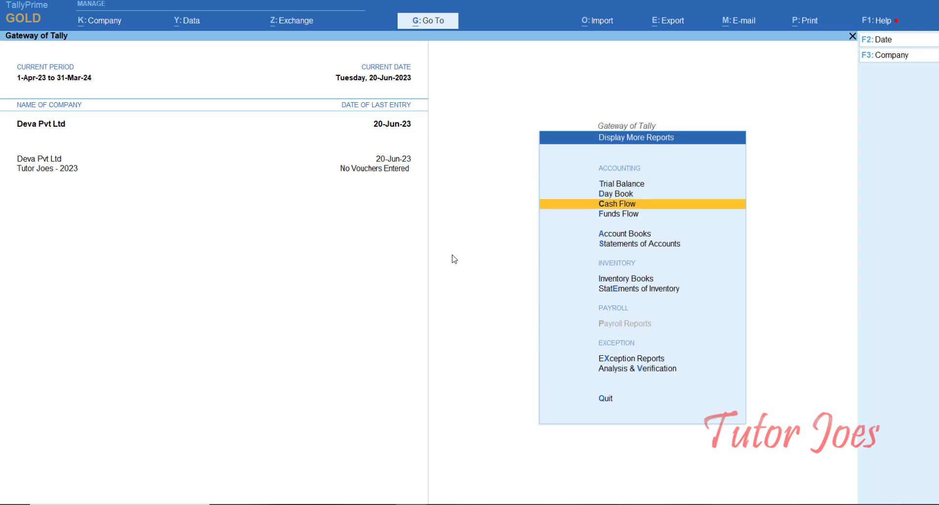
{"action": "key", "text": "Up"}
{"action": "key", "text": "Return"}
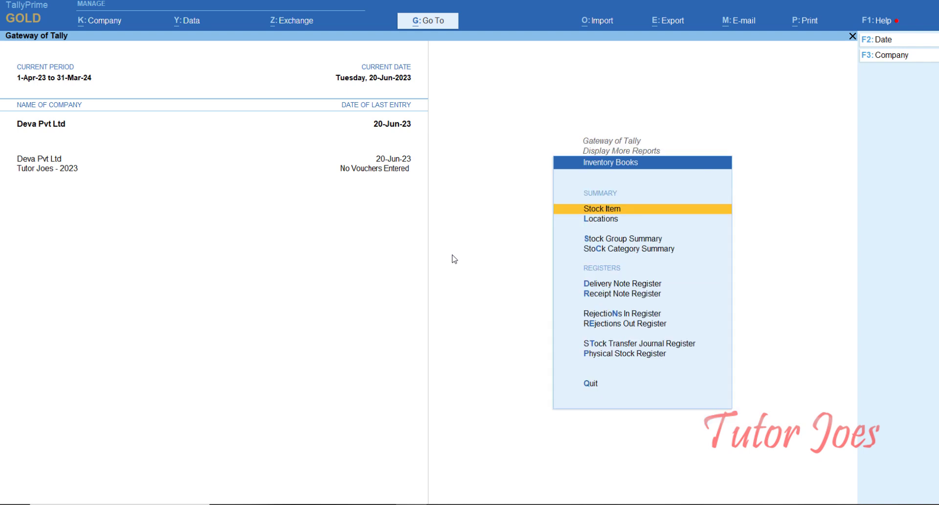
{"action": "key", "text": "Down"}
{"action": "key", "text": "Return"}
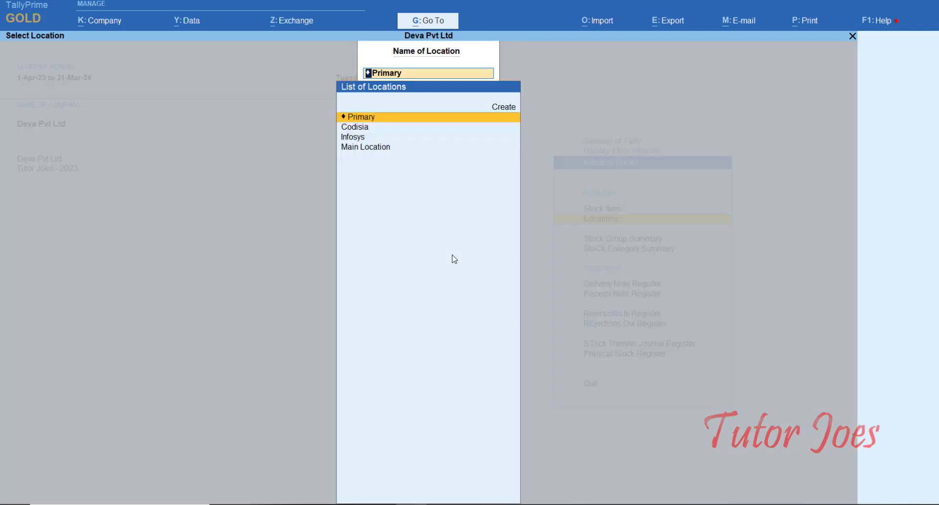
{"action": "key", "text": "Down"}
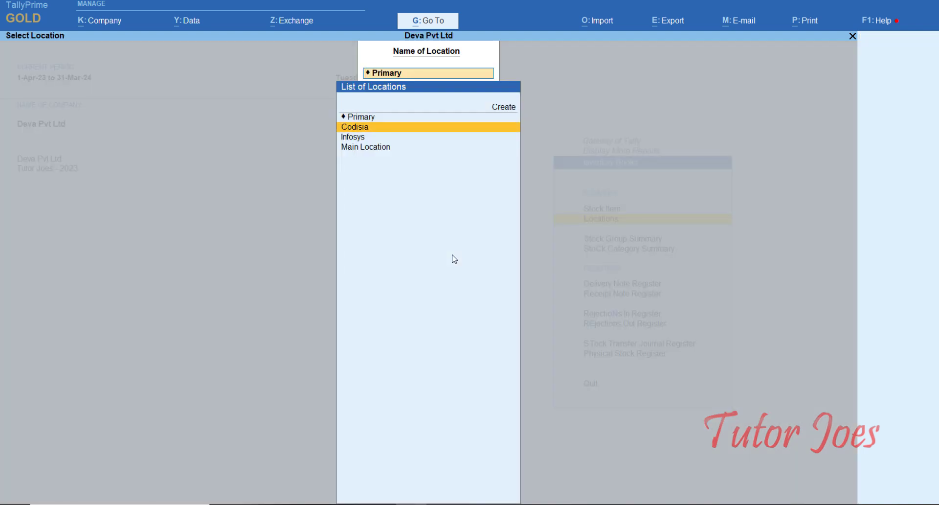
{"action": "key", "text": "Return"}
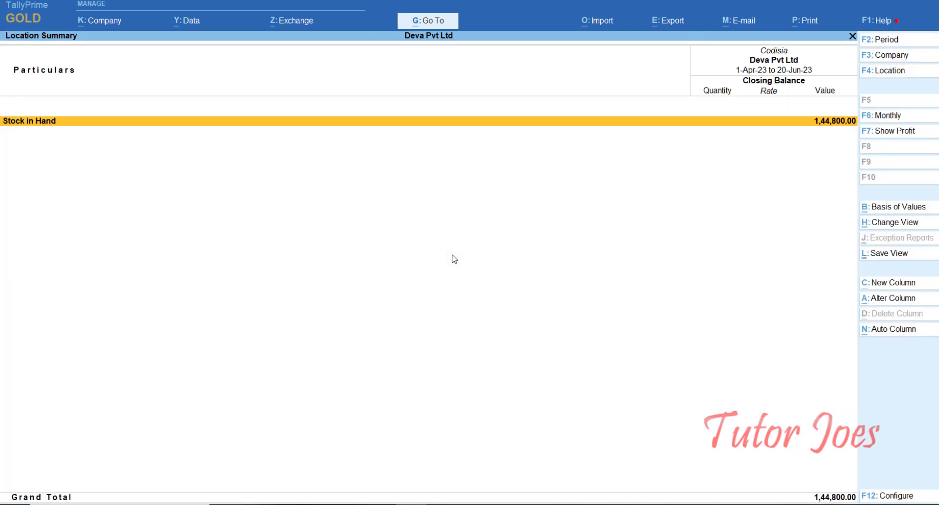
Drill from Codisia's Stock in Hand into UPS's June vouchers.
{"action": "key", "text": "Return"}
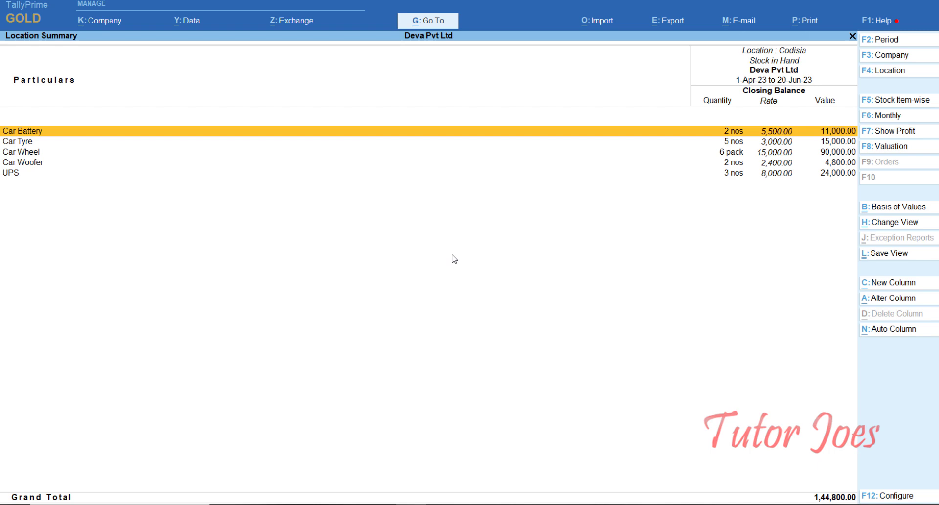
{"action": "key", "text": "Down"}
{"action": "key", "text": "Down"}
{"action": "key", "text": "Down"}
{"action": "key", "text": "Down"}
{"action": "key", "text": "Return"}
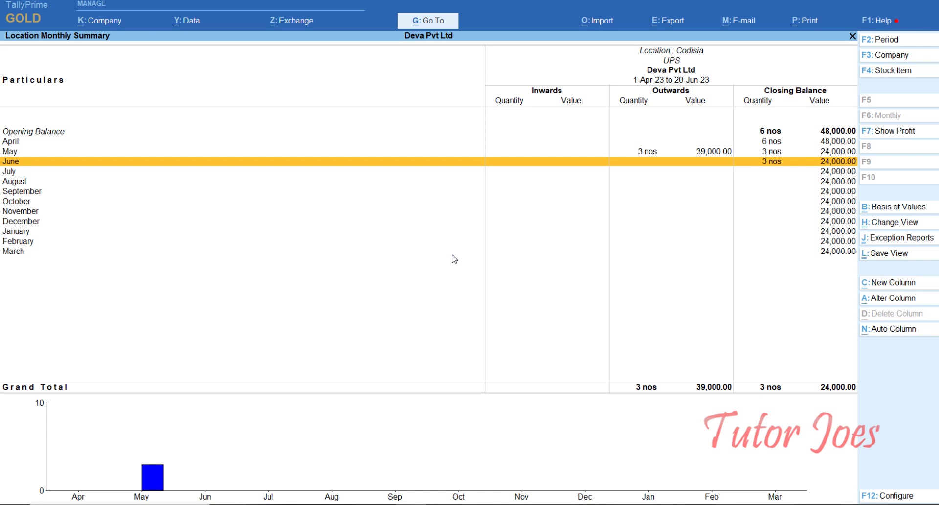
{"action": "key", "text": "Up"}
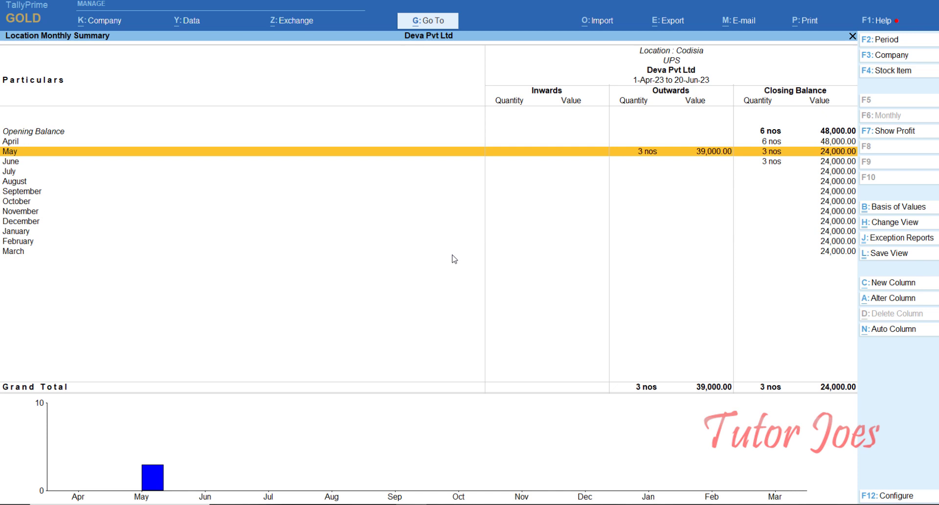
{"action": "key", "text": "Down"}
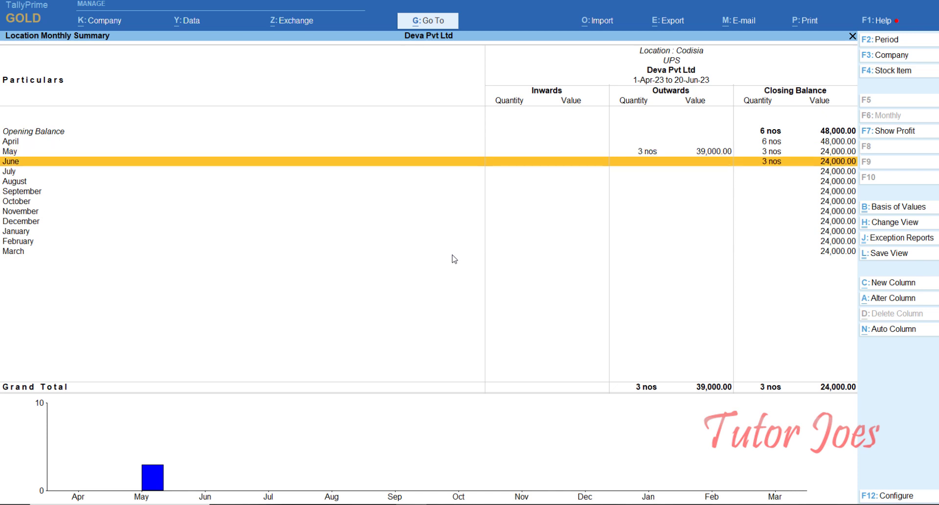
{"action": "key", "text": "Return"}
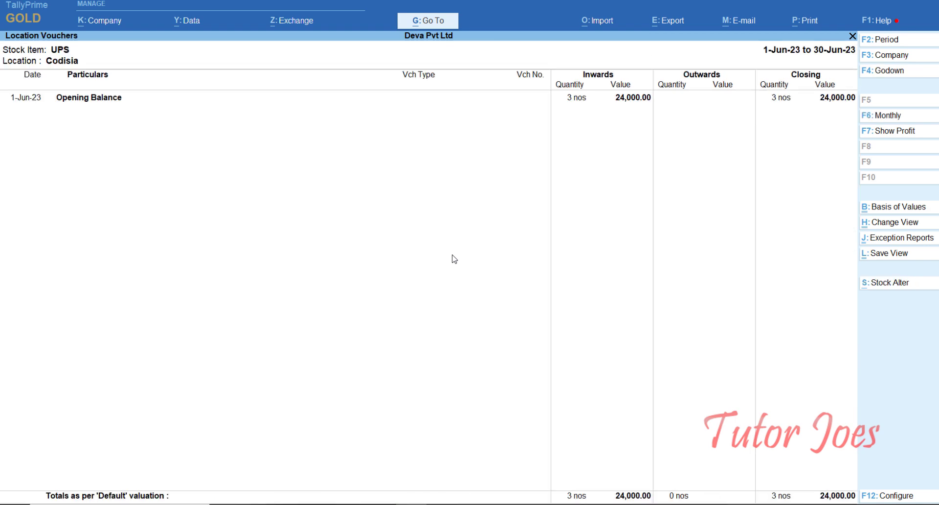
Back out of the Codisia location reports to the Inventory Books menu.
{"action": "key", "text": "Escape"}
{"action": "key", "text": "Escape"}
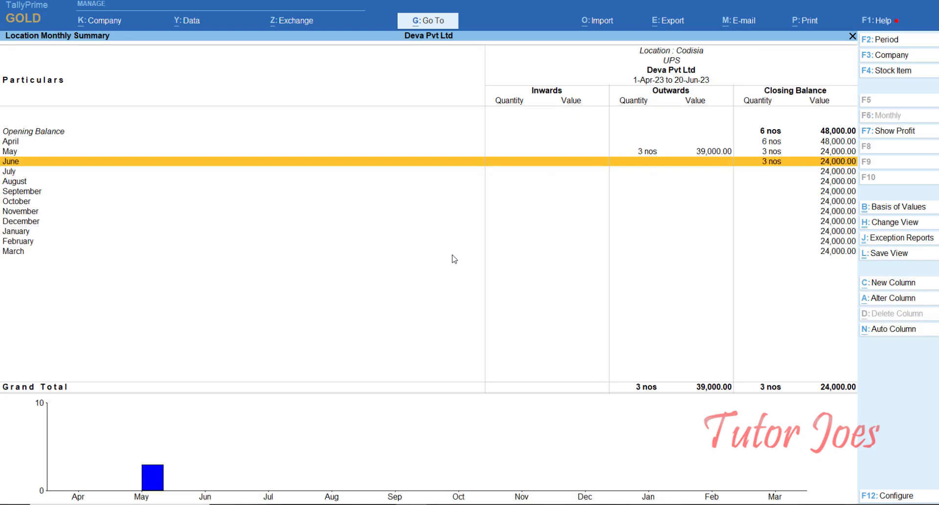
{"action": "key", "text": "Escape"}
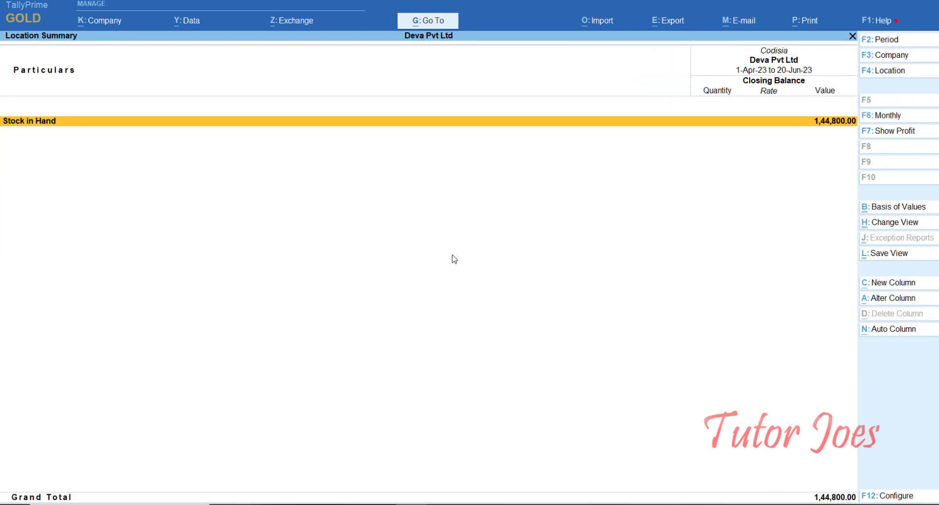
{"action": "key", "text": "Escape"}
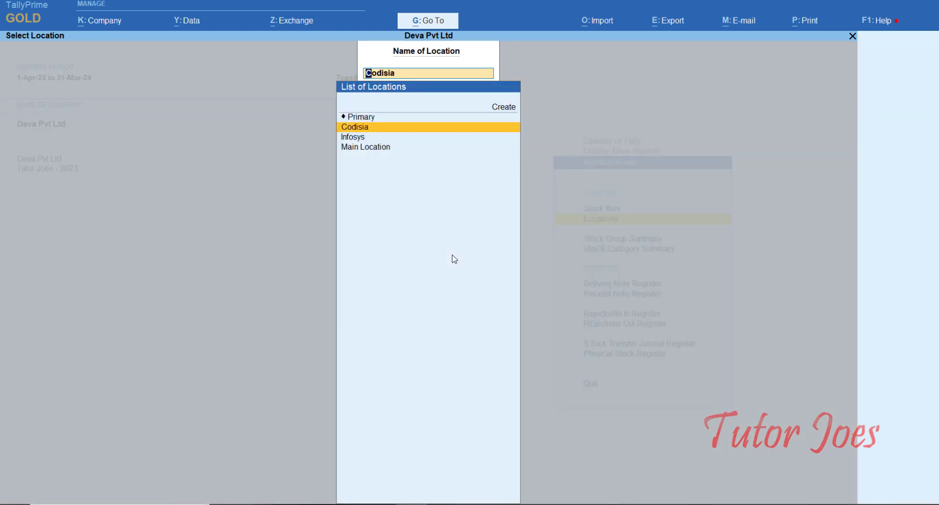
{"action": "key", "text": "BackSpace"}
{"action": "key", "text": "Escape"}
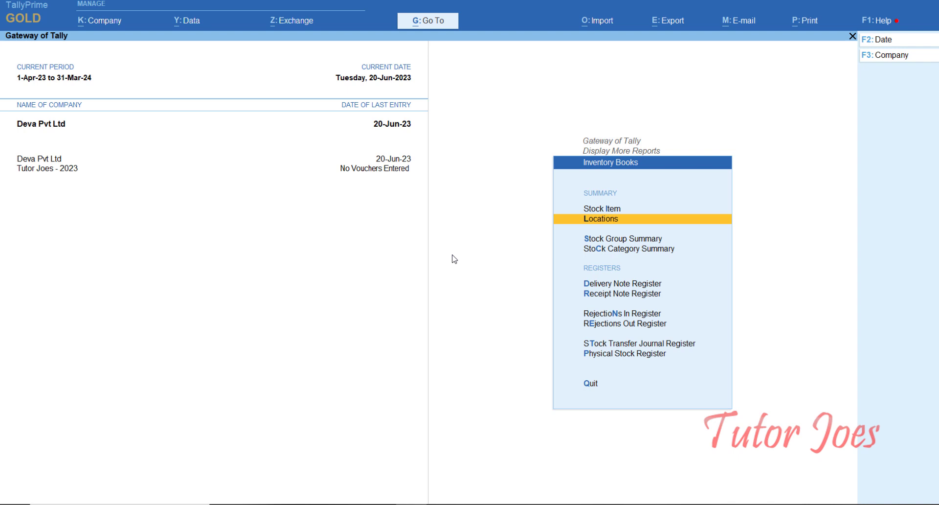
View May's vouchers in the Delivery Note Register, then go back to Inventory Books.
{"action": "key", "text": "Down"}
{"action": "key", "text": "Down"}
{"action": "key", "text": "Down"}
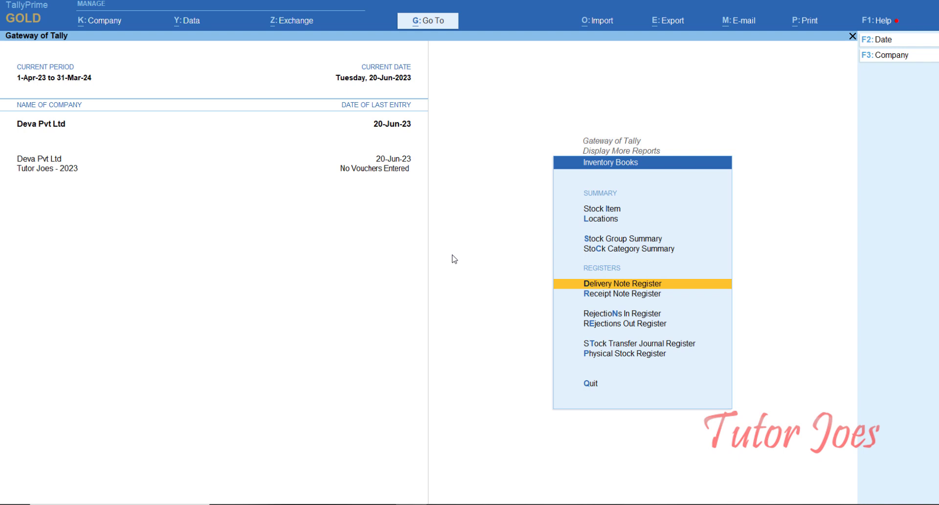
{"action": "key", "text": "Return"}
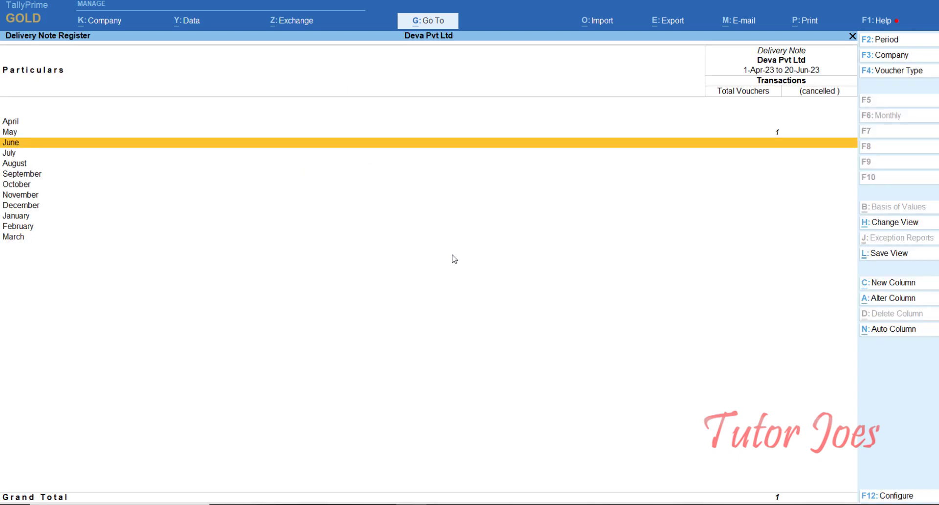
{"action": "key", "text": "Up"}
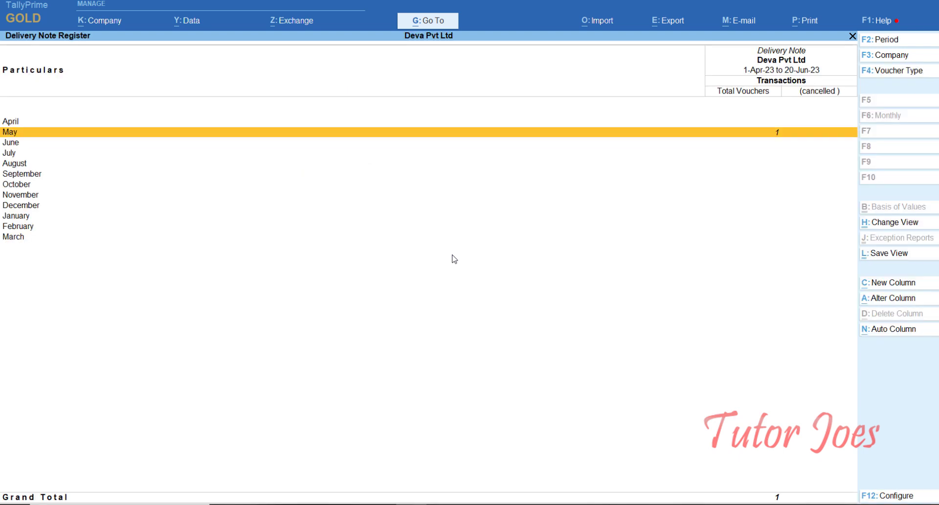
{"action": "key", "text": "Return"}
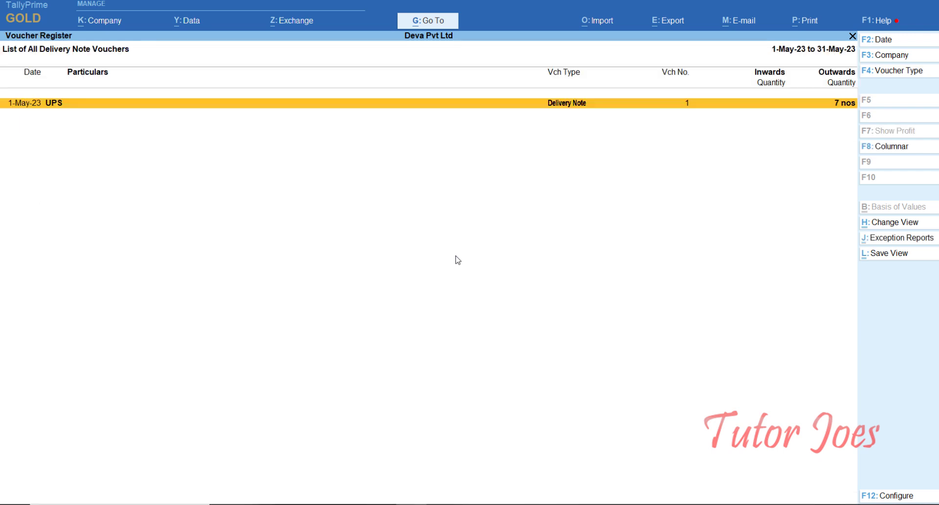
{"action": "key", "text": "Escape"}
{"action": "key", "text": "Escape"}
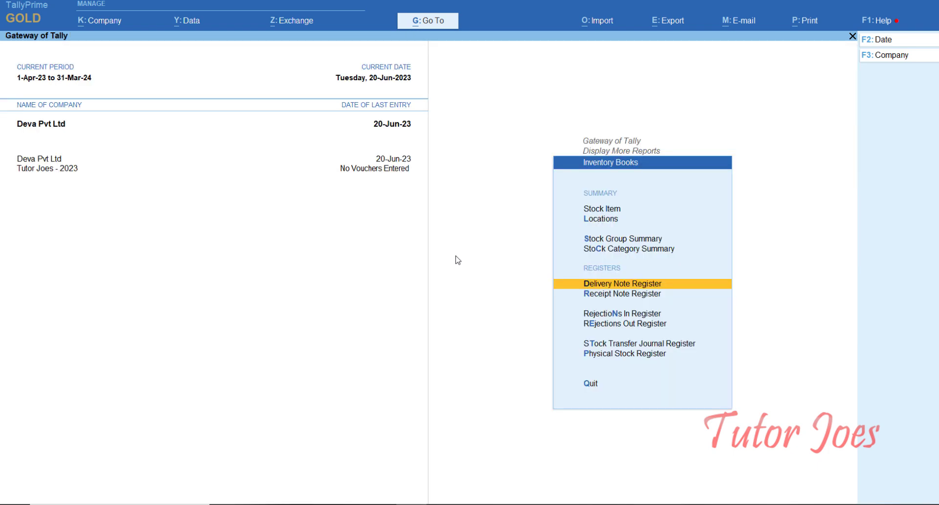
Open the Sales Bills Pending report under Statements of Inventory, which shows no entries.
{"action": "key", "text": "Down"}
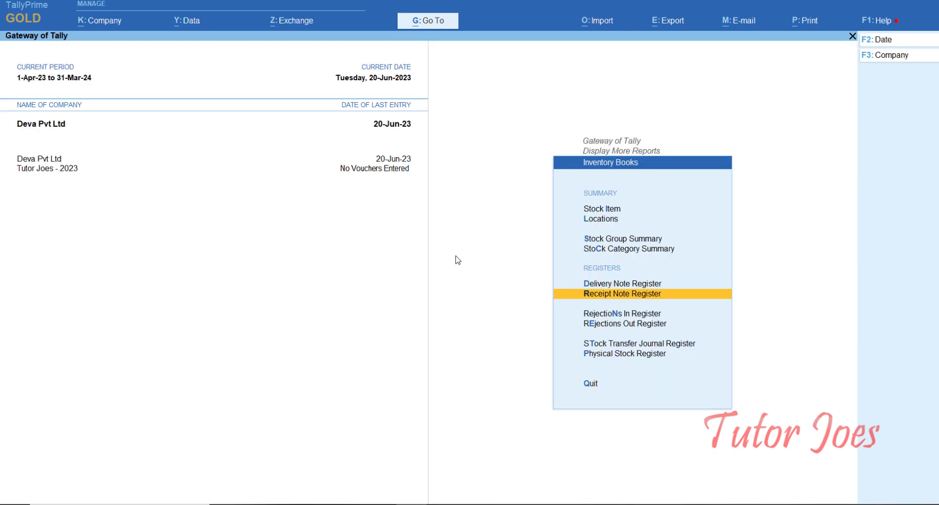
{"action": "key", "text": "Down"}
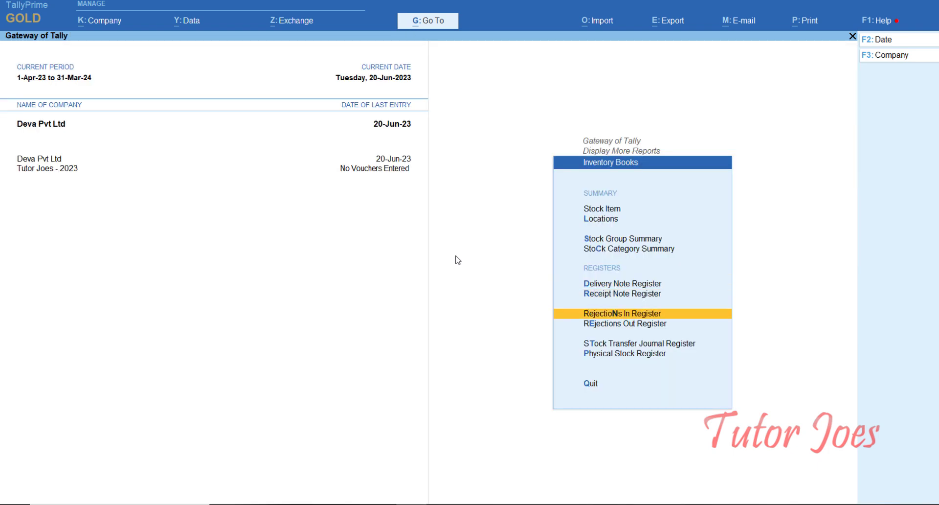
{"action": "key", "text": "Escape"}
{"action": "key", "text": "Down"}
{"action": "key", "text": "Return"}
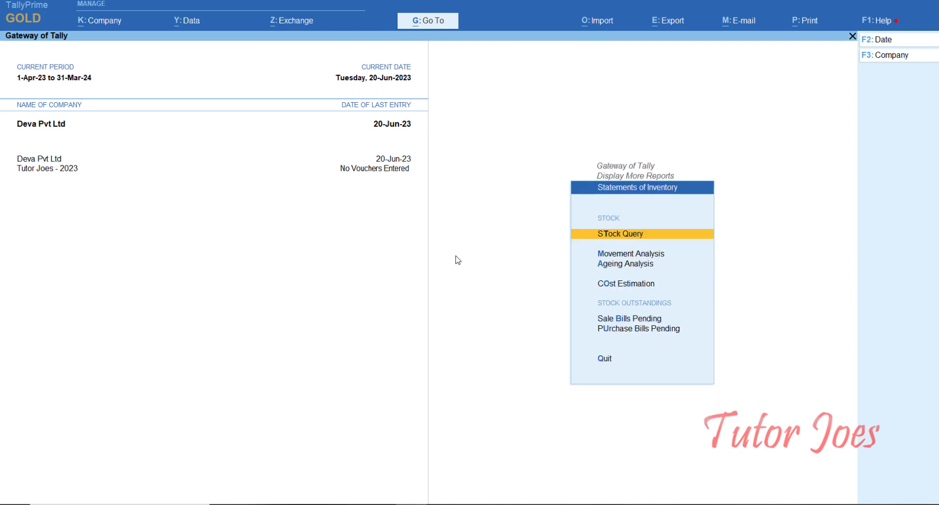
{"action": "key", "text": "Down"}
{"action": "key", "text": "Down"}
{"action": "key", "text": "Down"}
{"action": "key", "text": "Down"}
{"action": "key", "text": "Down"}
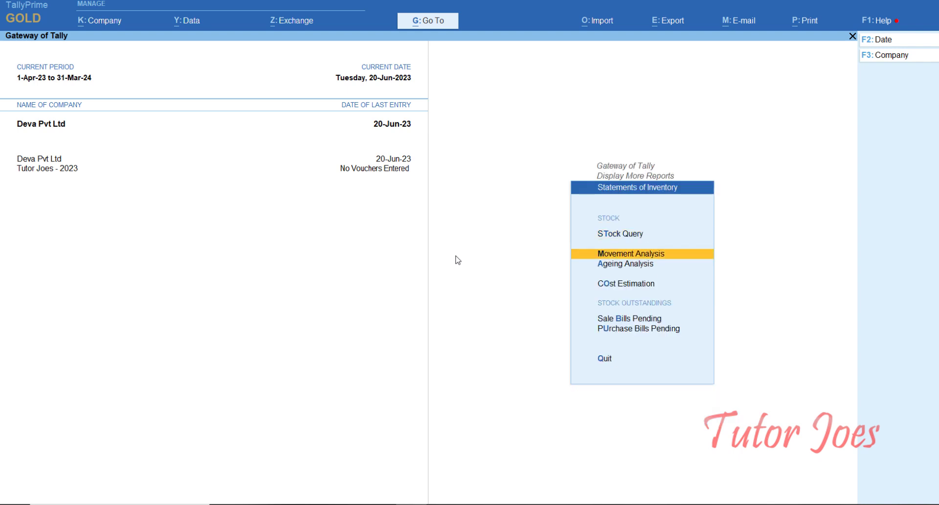
{"action": "key", "text": "Up"}
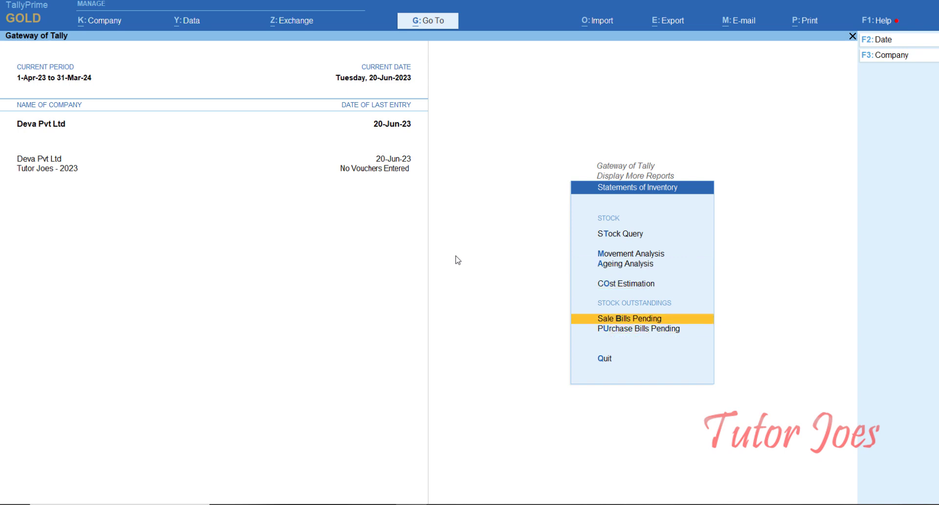
{"action": "key", "text": "Return"}
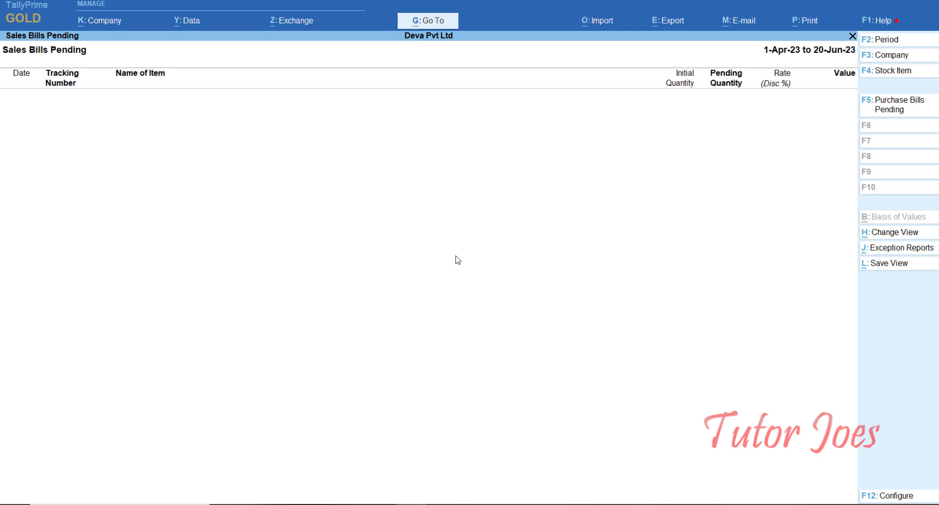
Close the empty Sales Bills Pending report and return to the Gateway of Tally.
{"action": "key", "text": "Escape"}
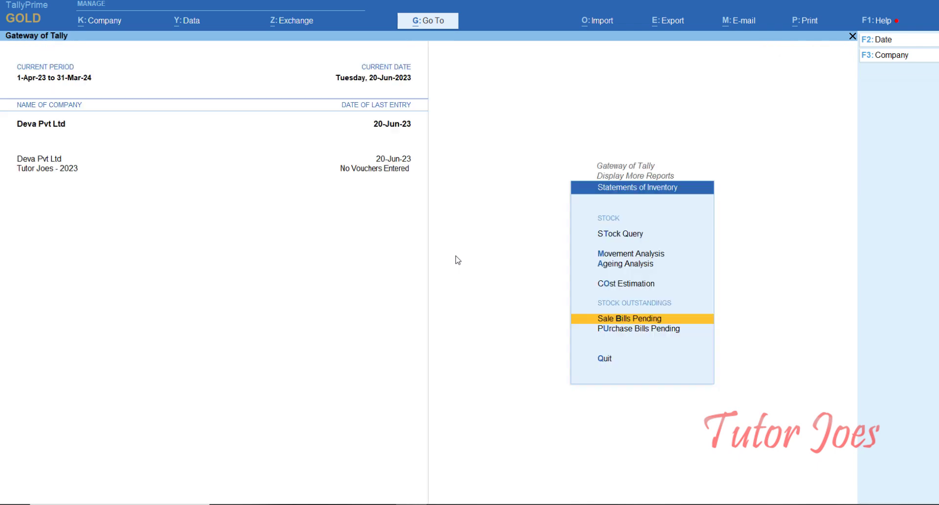
{"action": "key", "text": "Escape"}
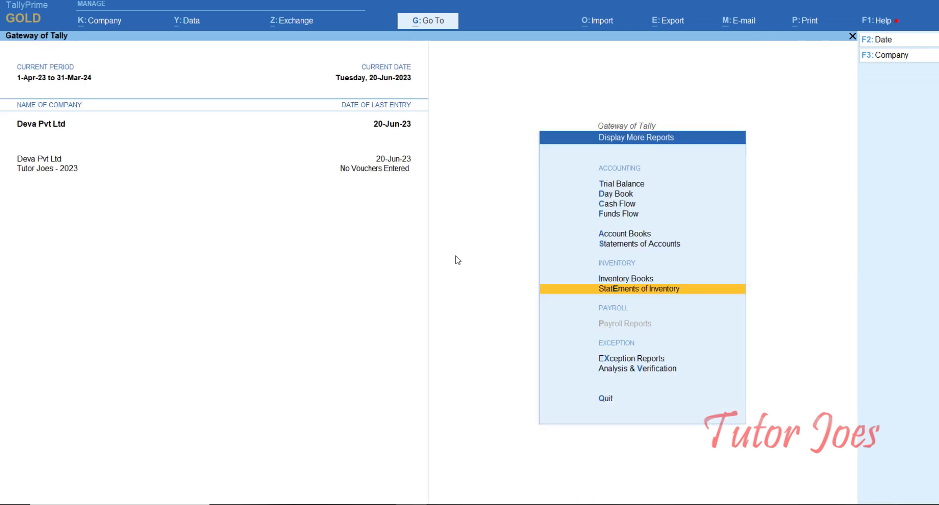
{"action": "key", "text": "Escape"}
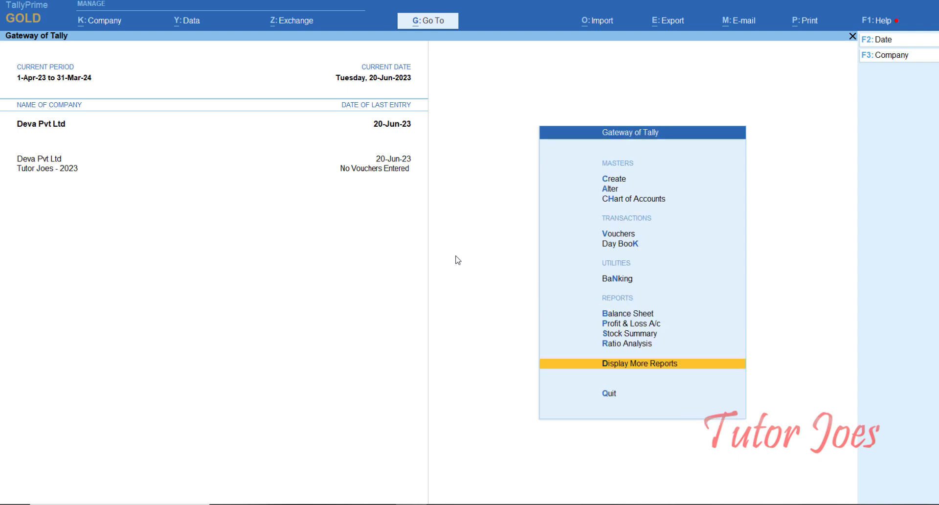